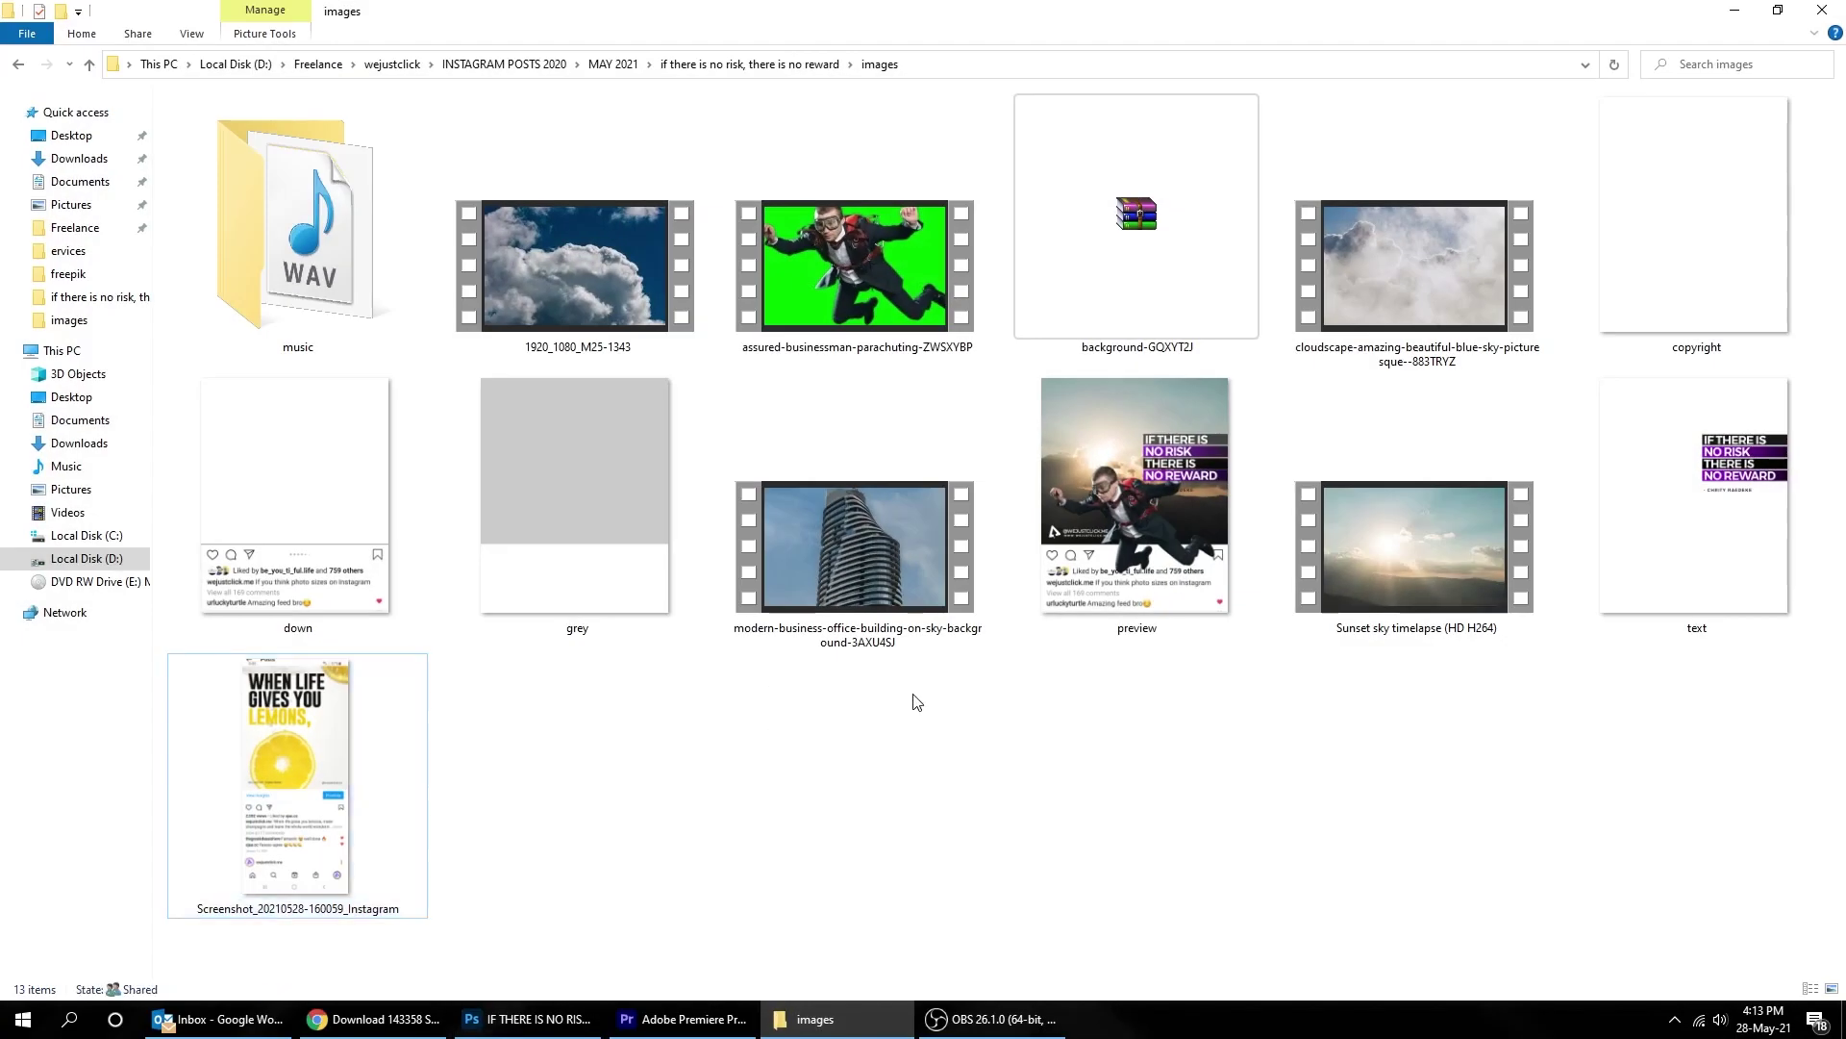
Step: Place the Instagram screenshot in the document, scale it up and move it slightly down
left_click_drag(366, 735, 856, 627)
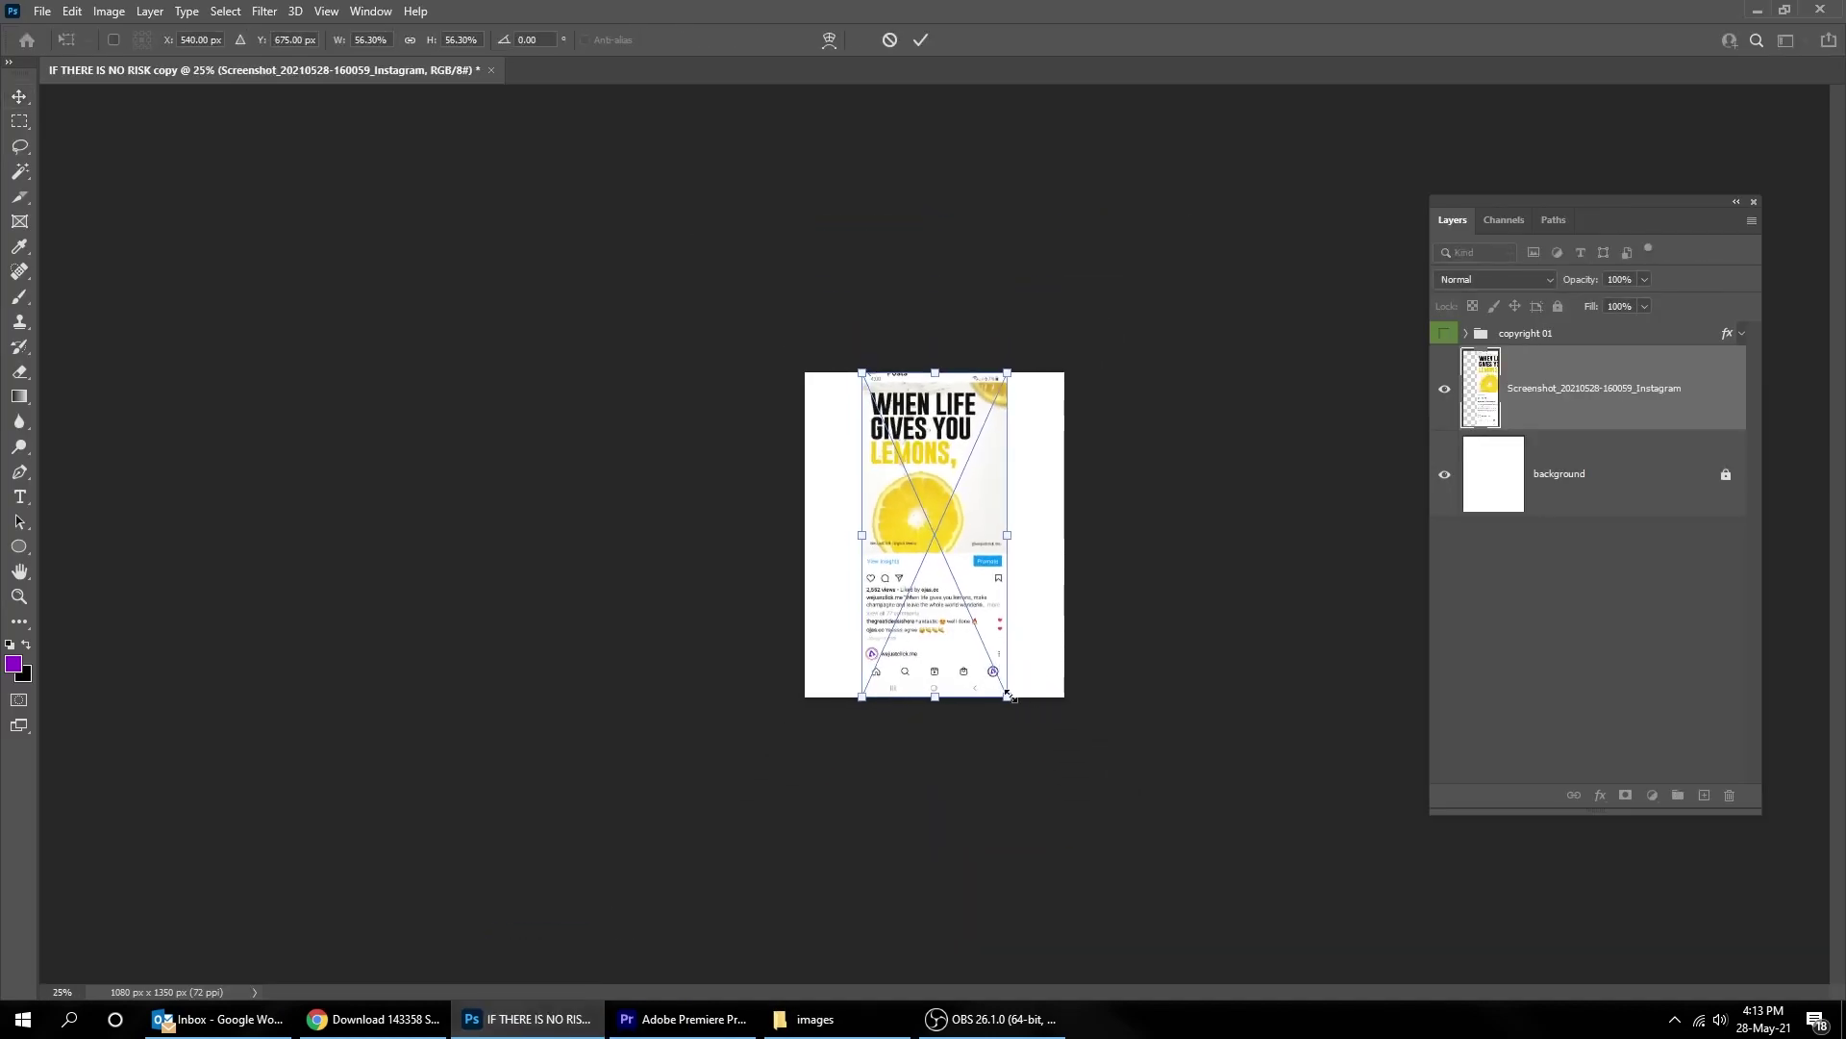
left_click_drag(1009, 694, 1115, 802)
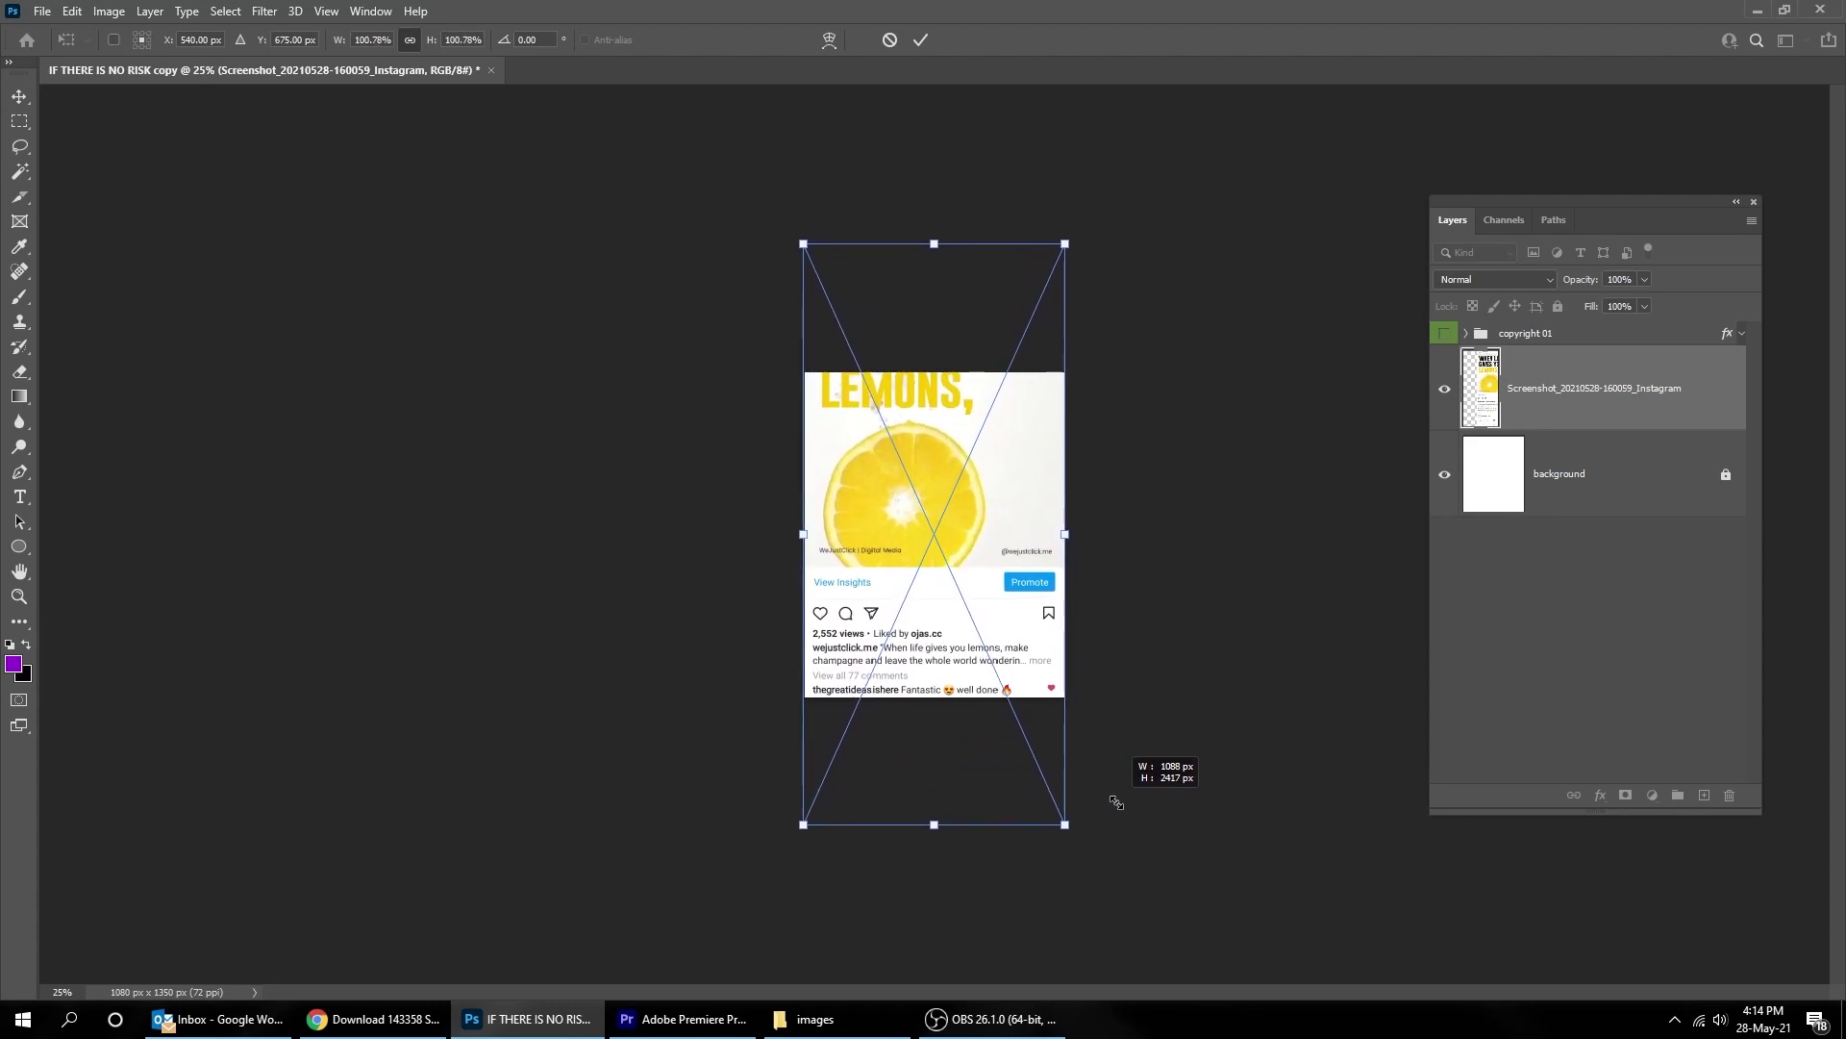
key("Return")
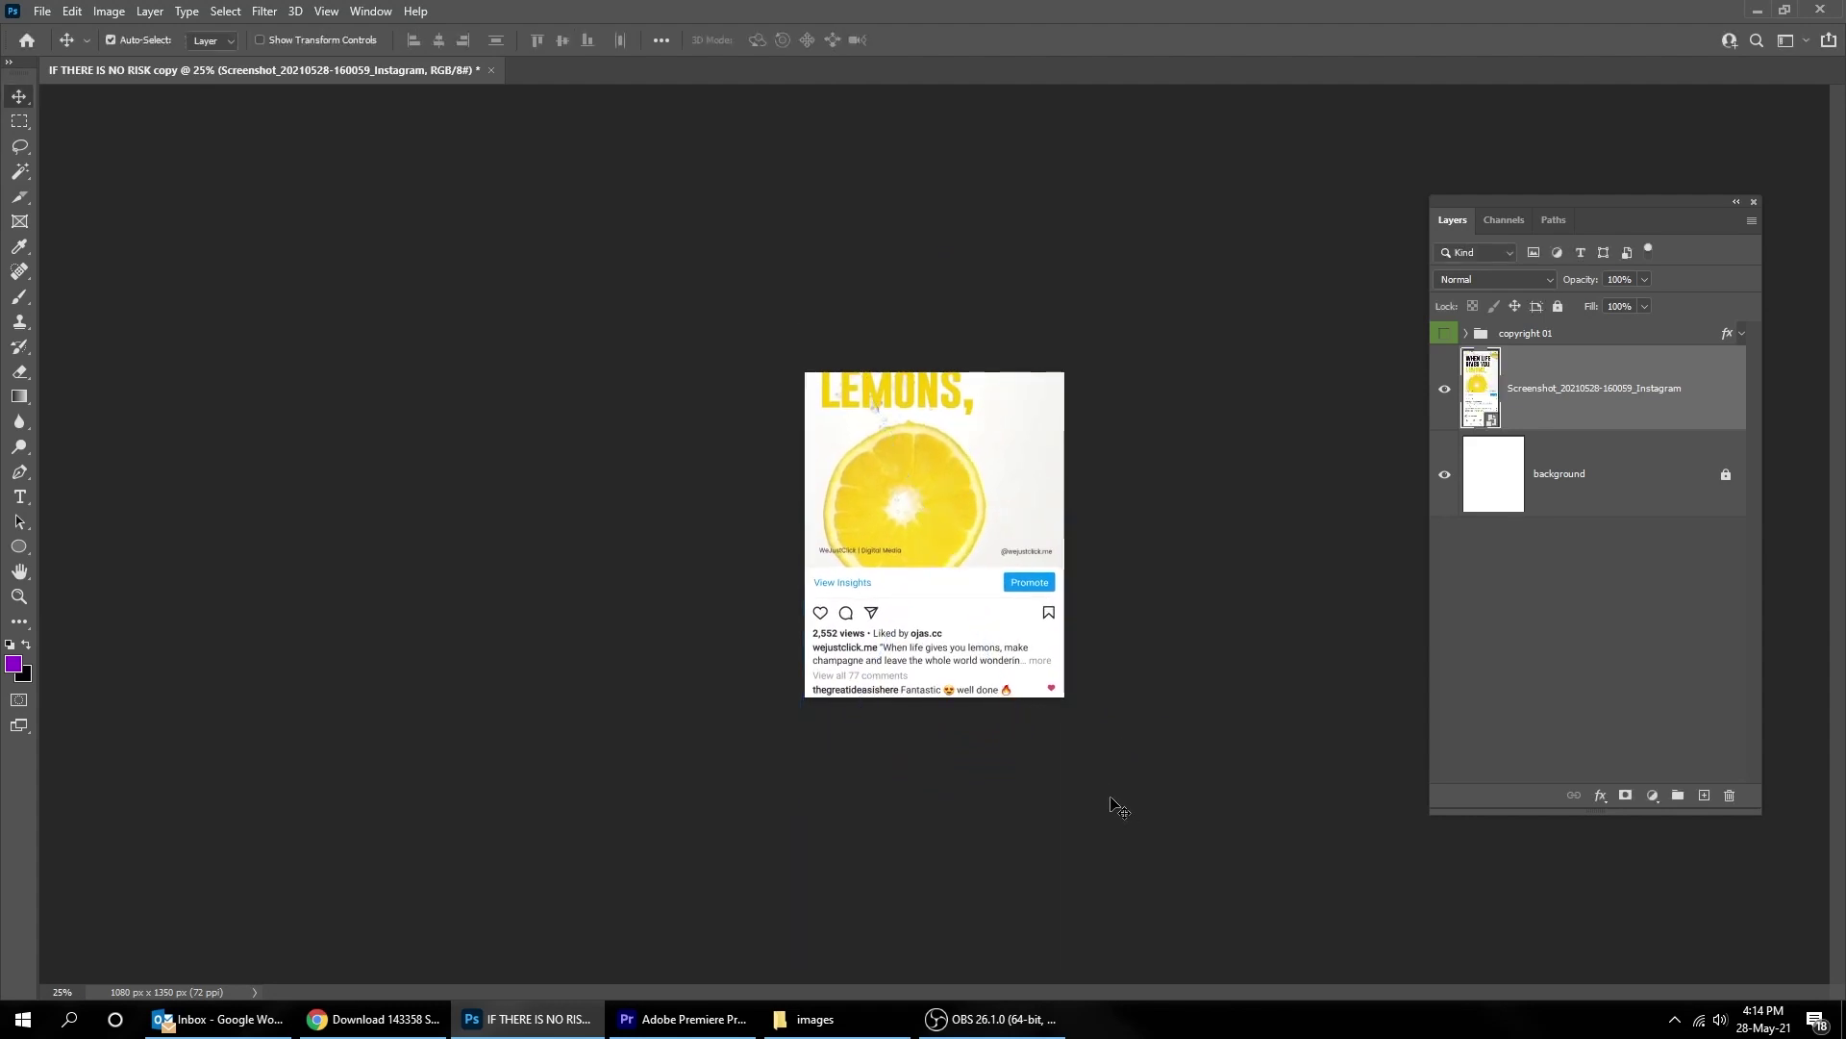
key("ctrl+plus")
left_click_drag(1067, 616, 1069, 642)
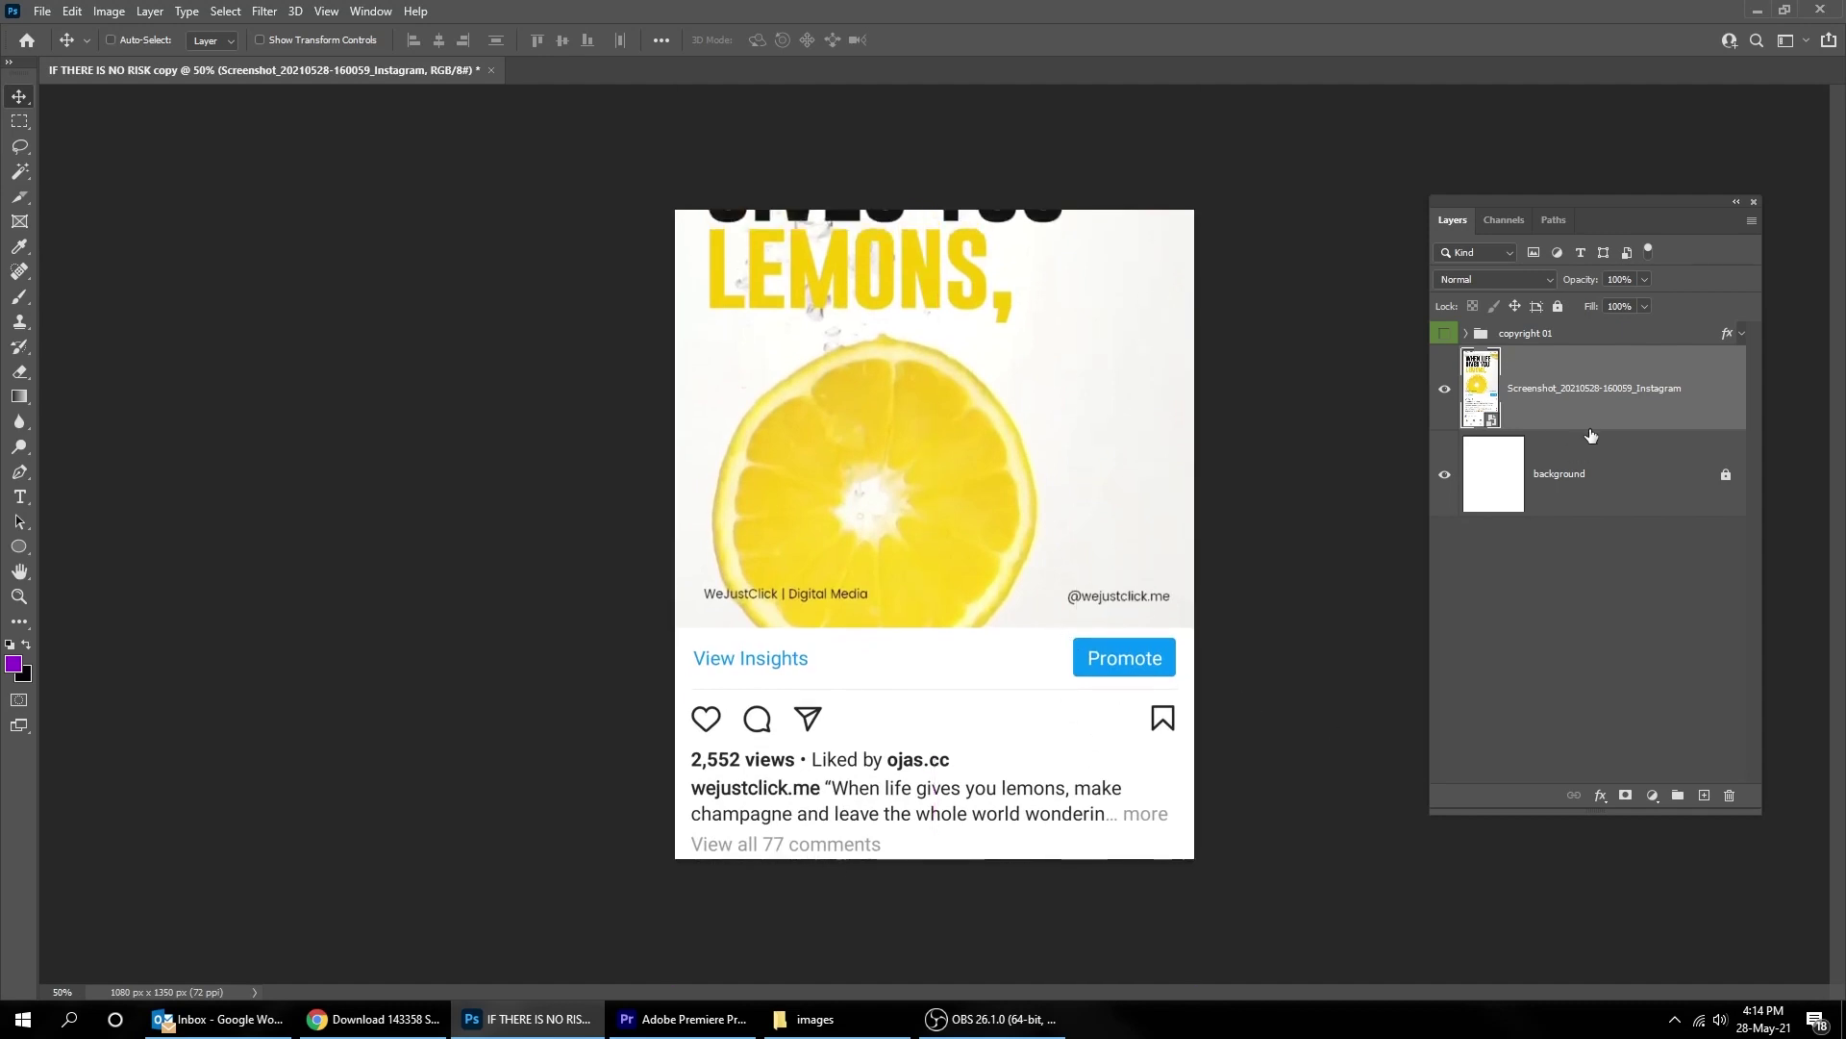
Step: Mask the screenshot so only its bottom likes-and-caption strip remains visible
key("m")
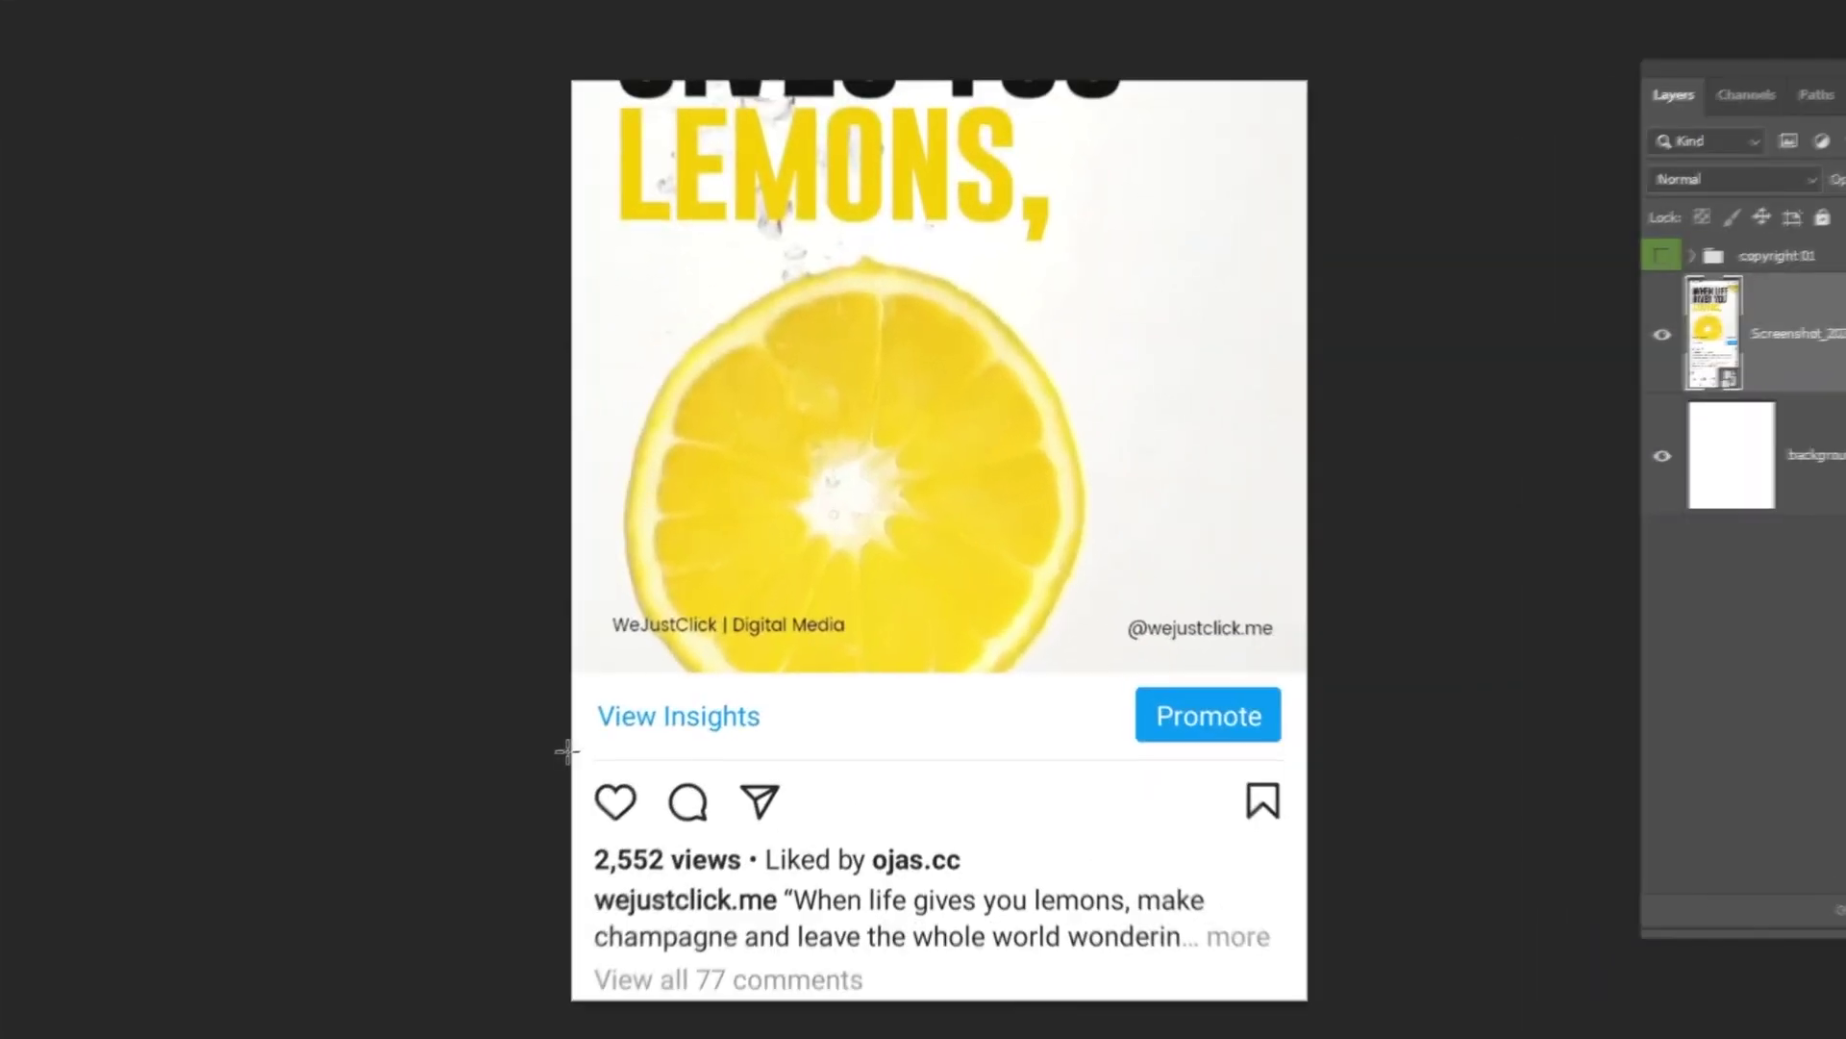
left_click_drag(678, 682, 910, 845)
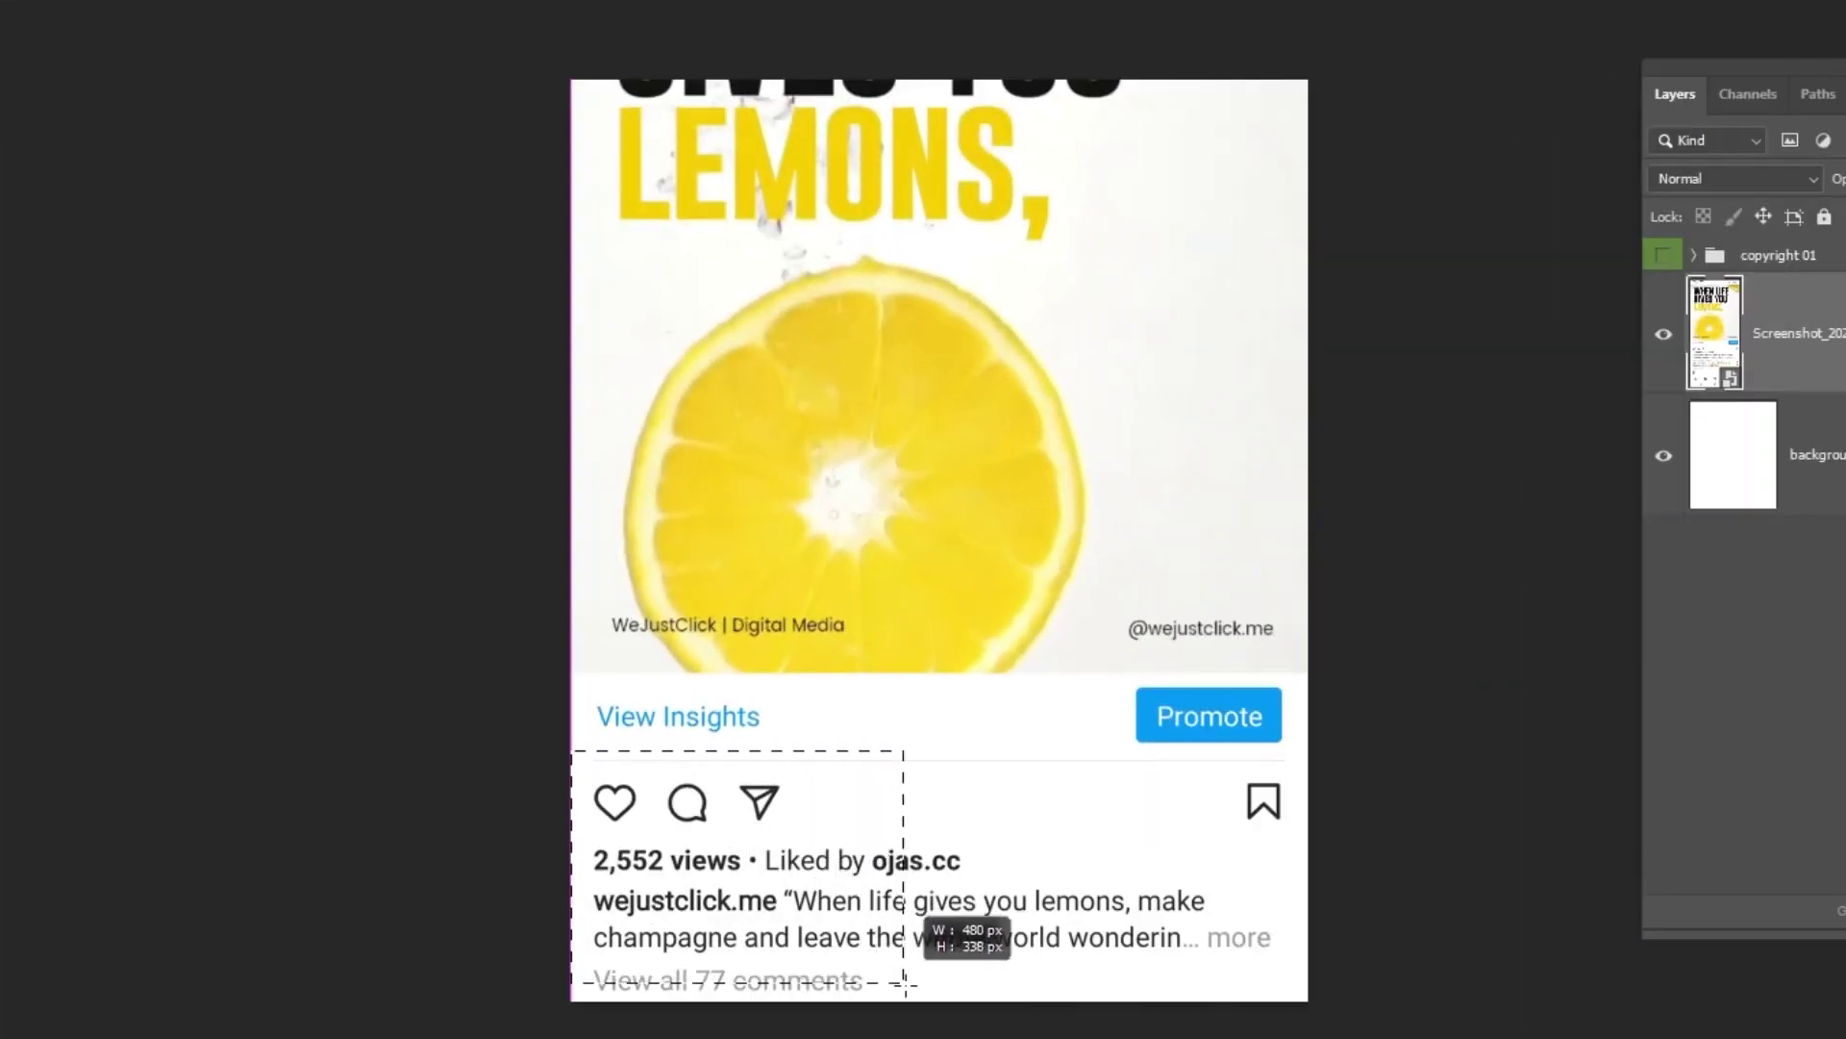
left_click_drag(904, 981, 1308, 1001)
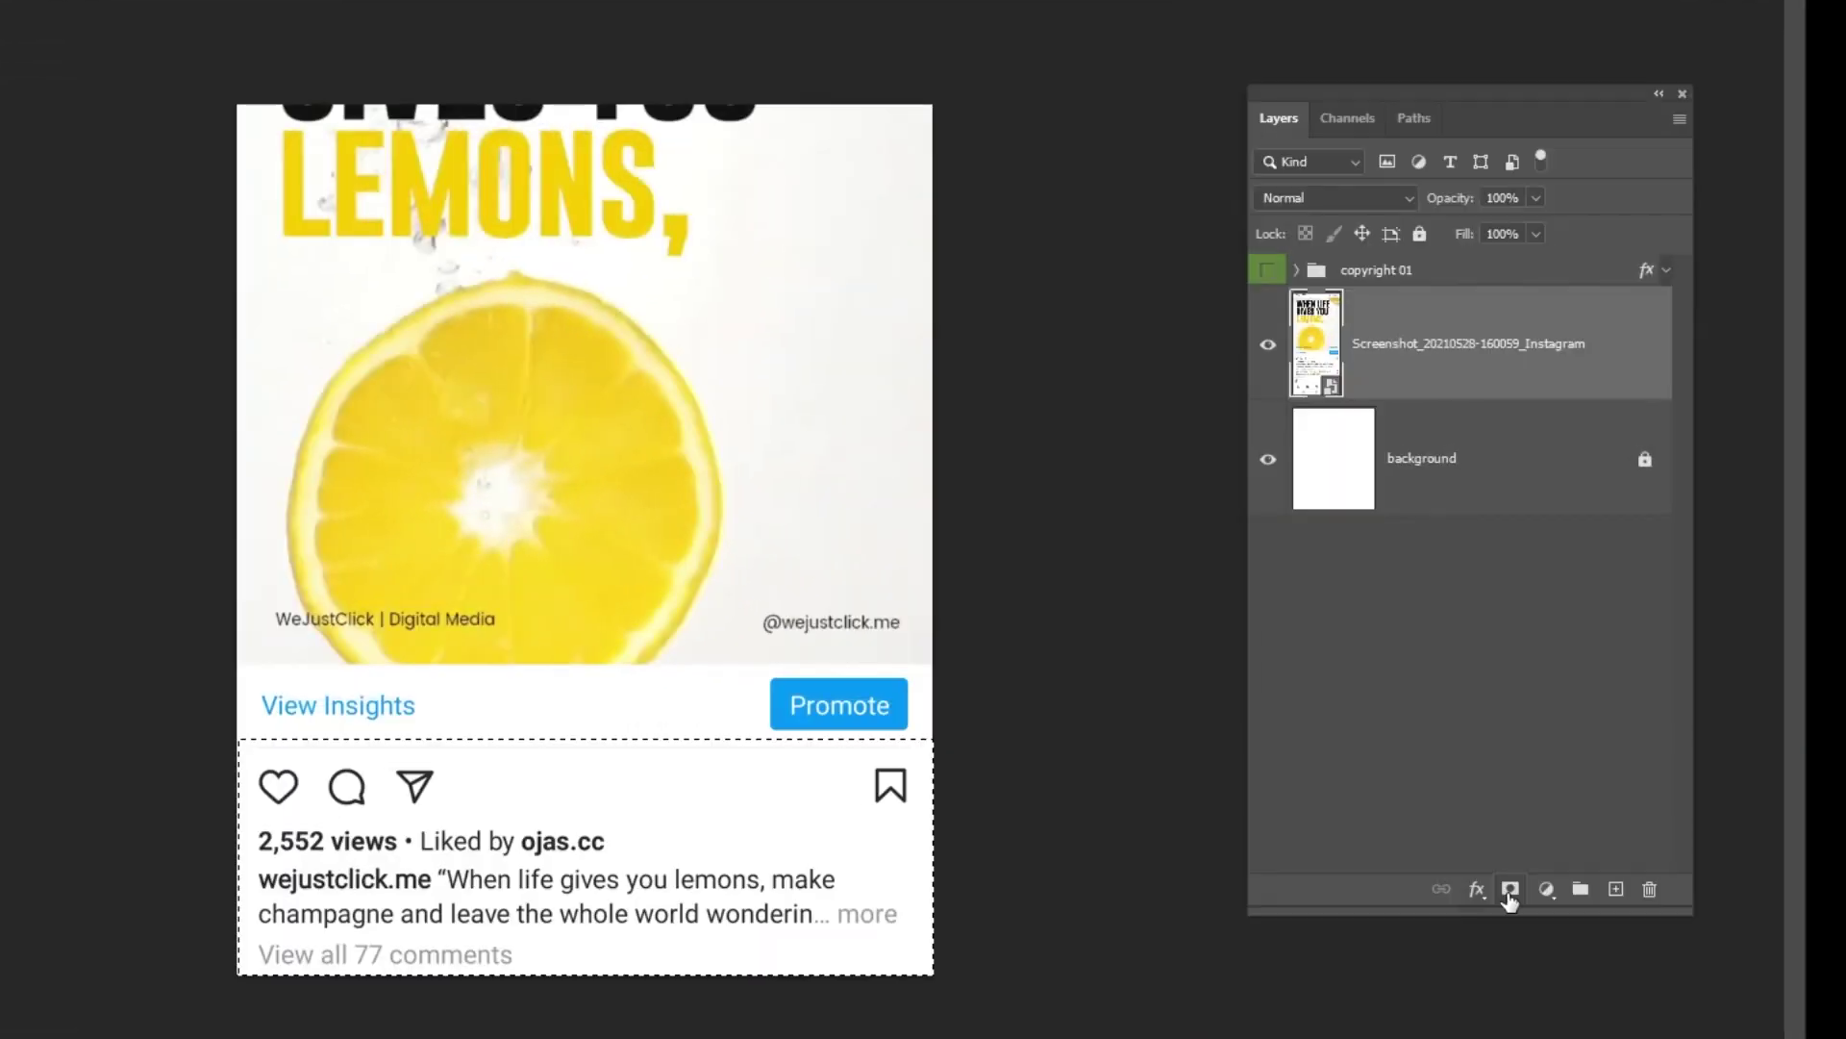
left_click(1510, 888)
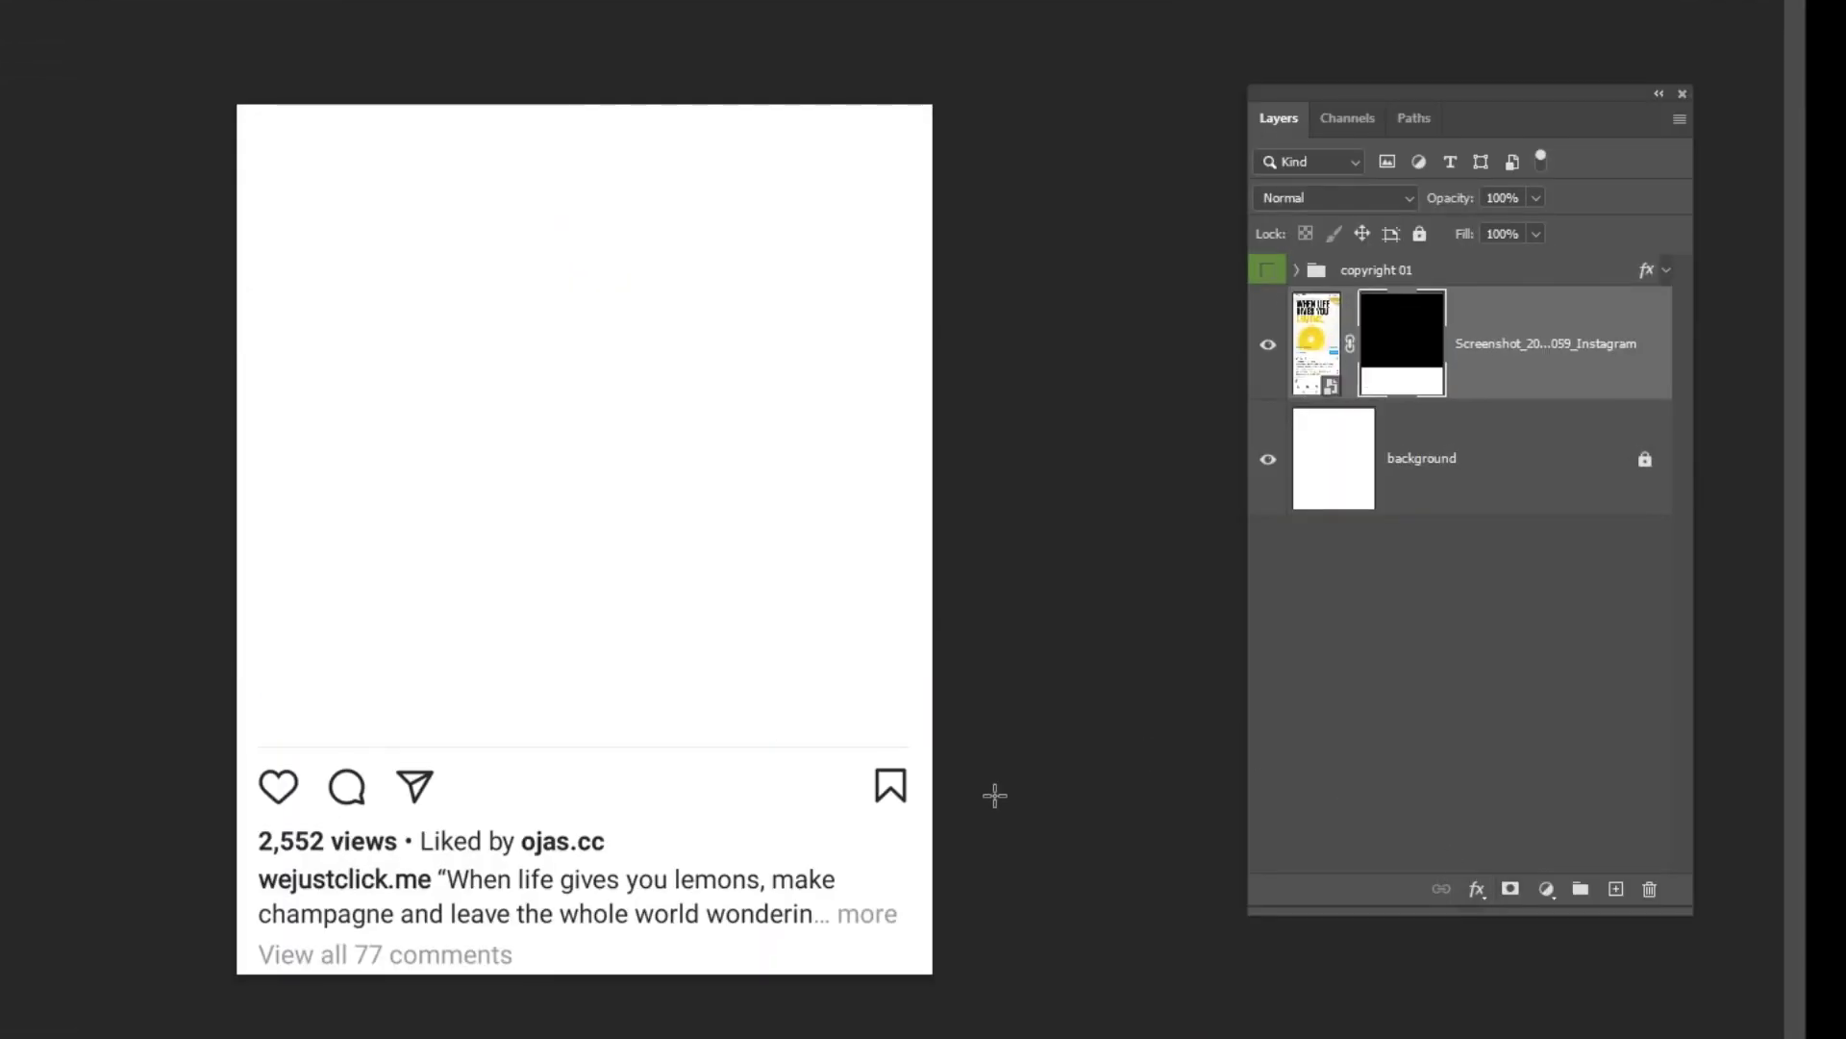
left_click(1492, 486)
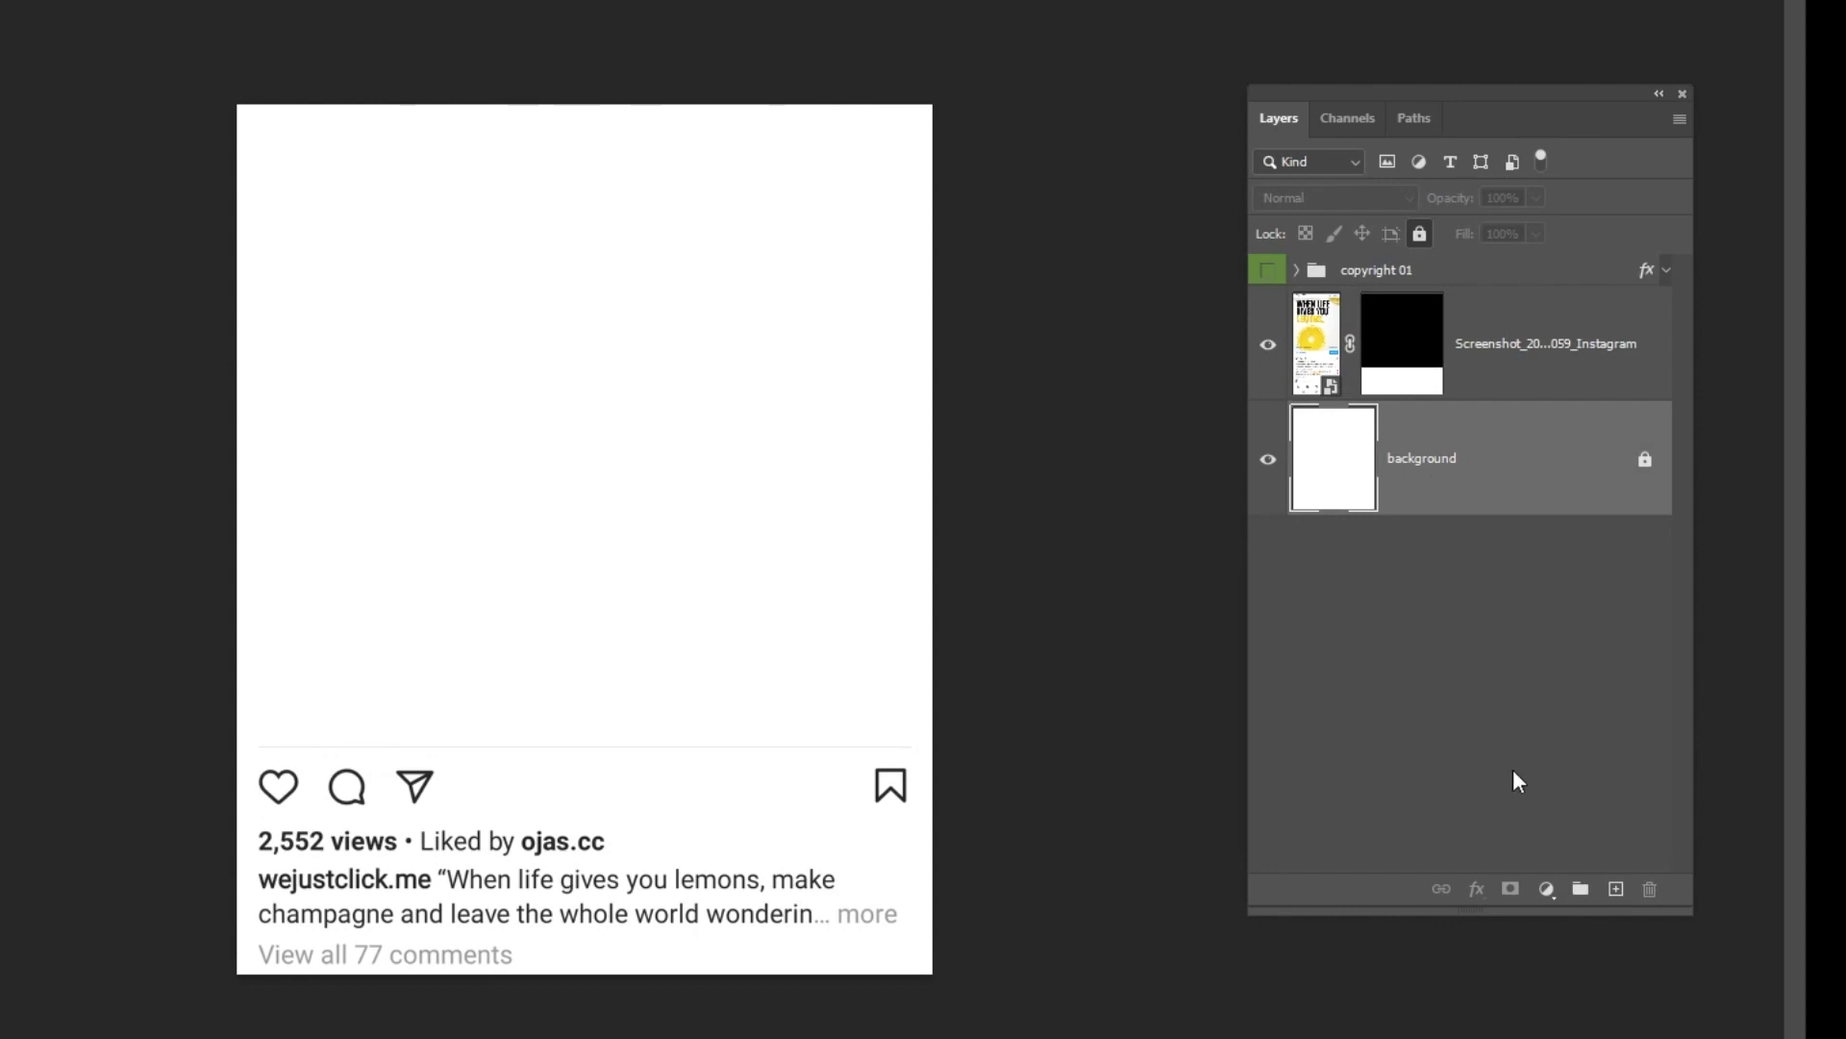
Step: Add a grey Solid Color fill layer above the Background
left_click(1546, 889)
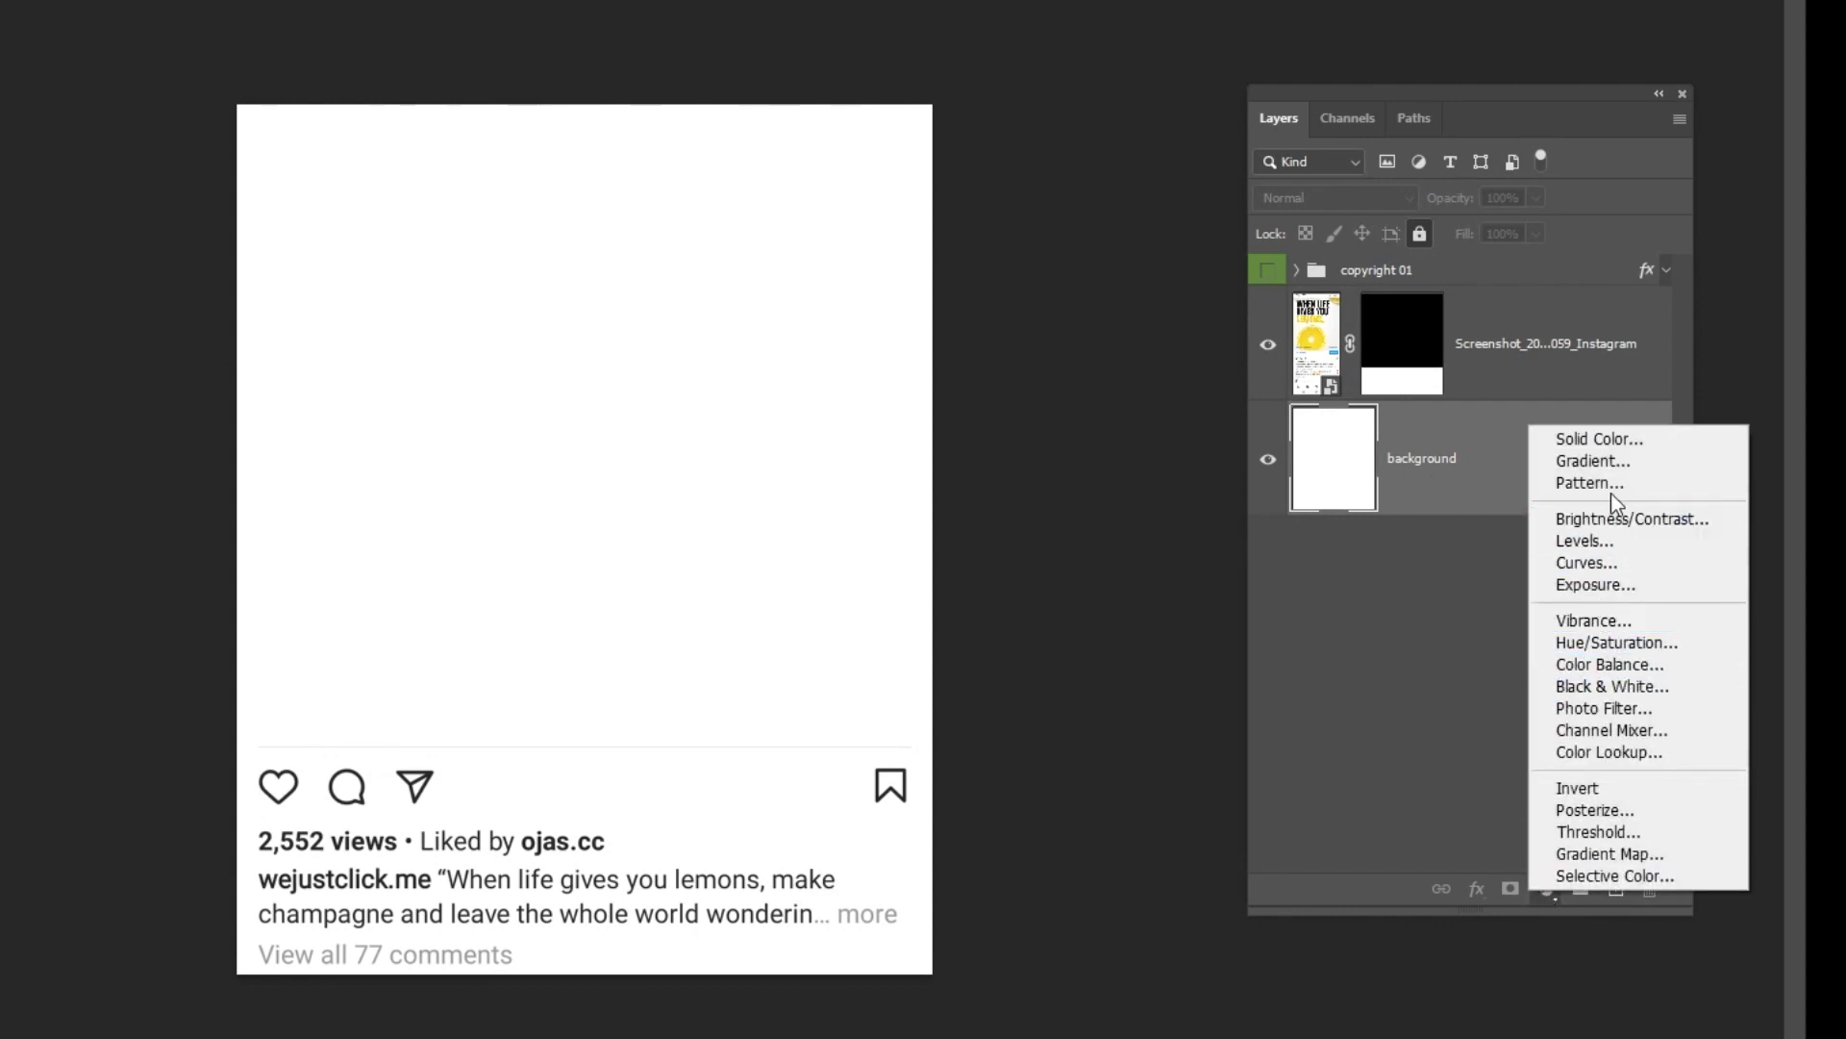
left_click(1606, 447)
mouse_move(1291, 610)
left_mouse_down()
mouse_move(981, 462)
mouse_move(953, 467)
mouse_move(1093, 487)
left_mouse_up()
left_click(1624, 376)
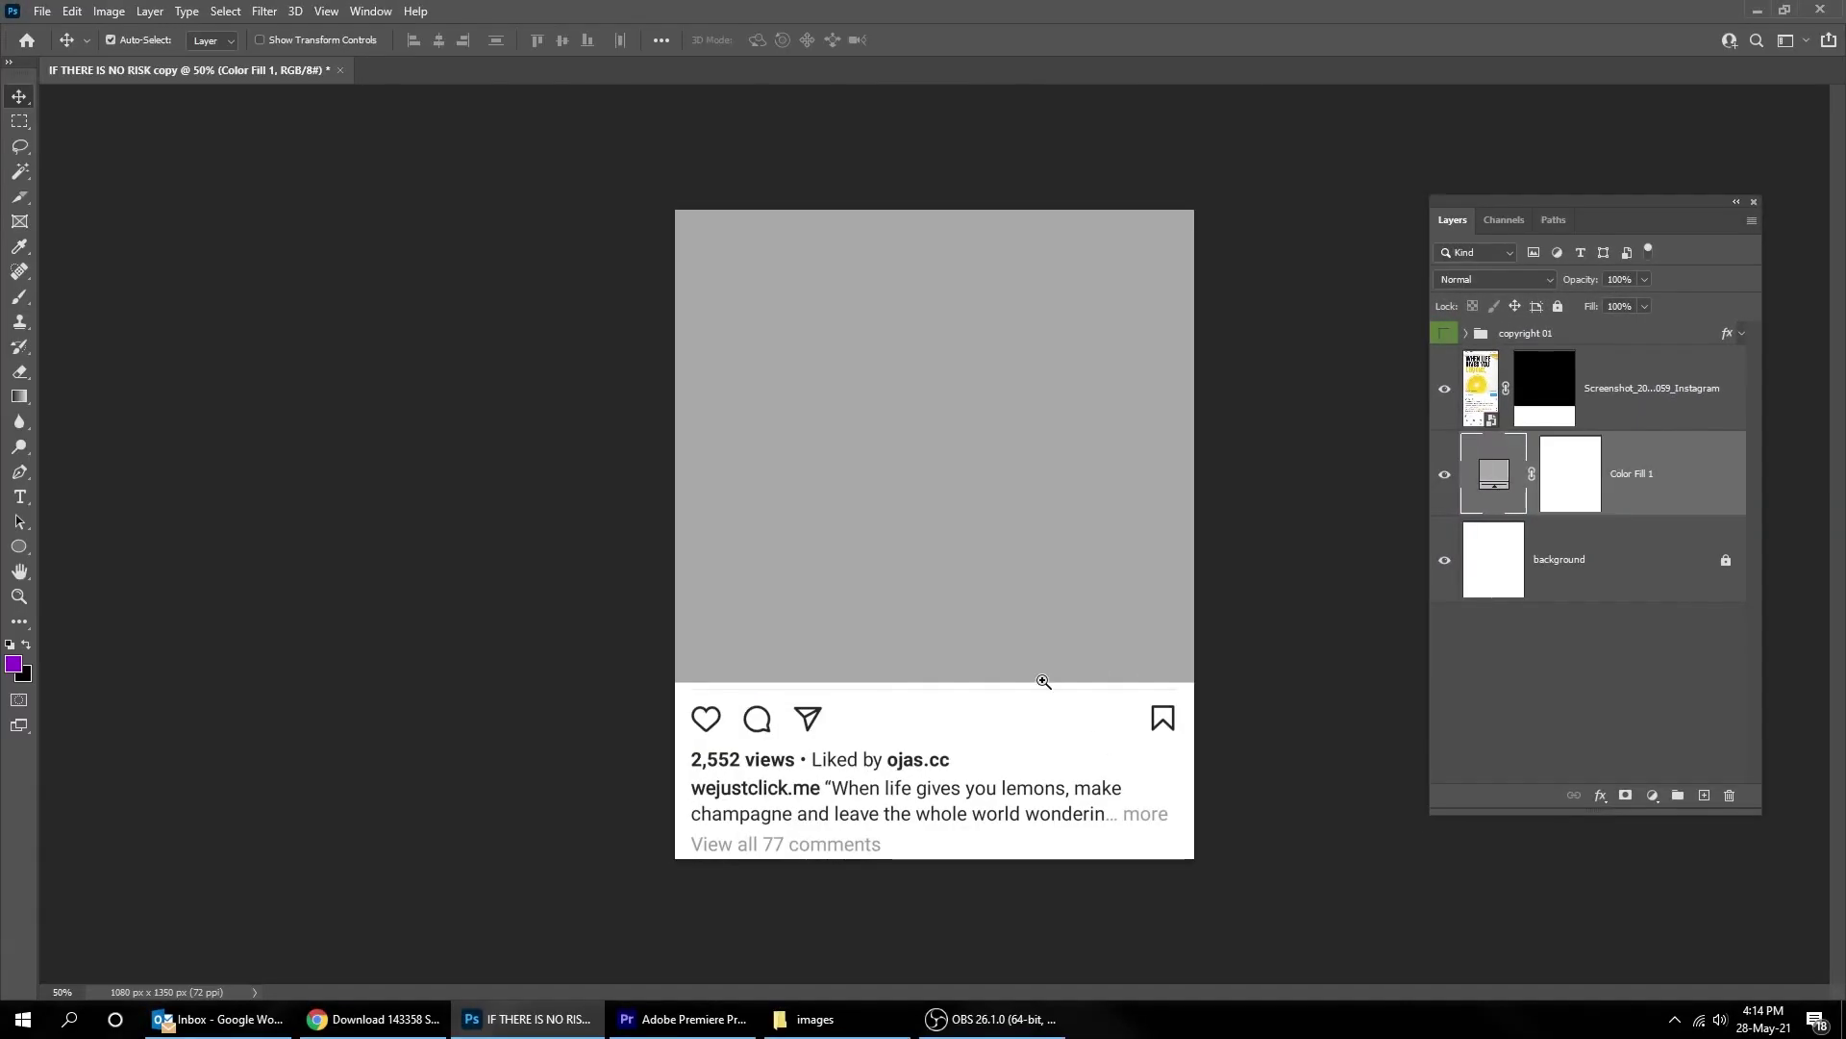
left_click(1044, 681)
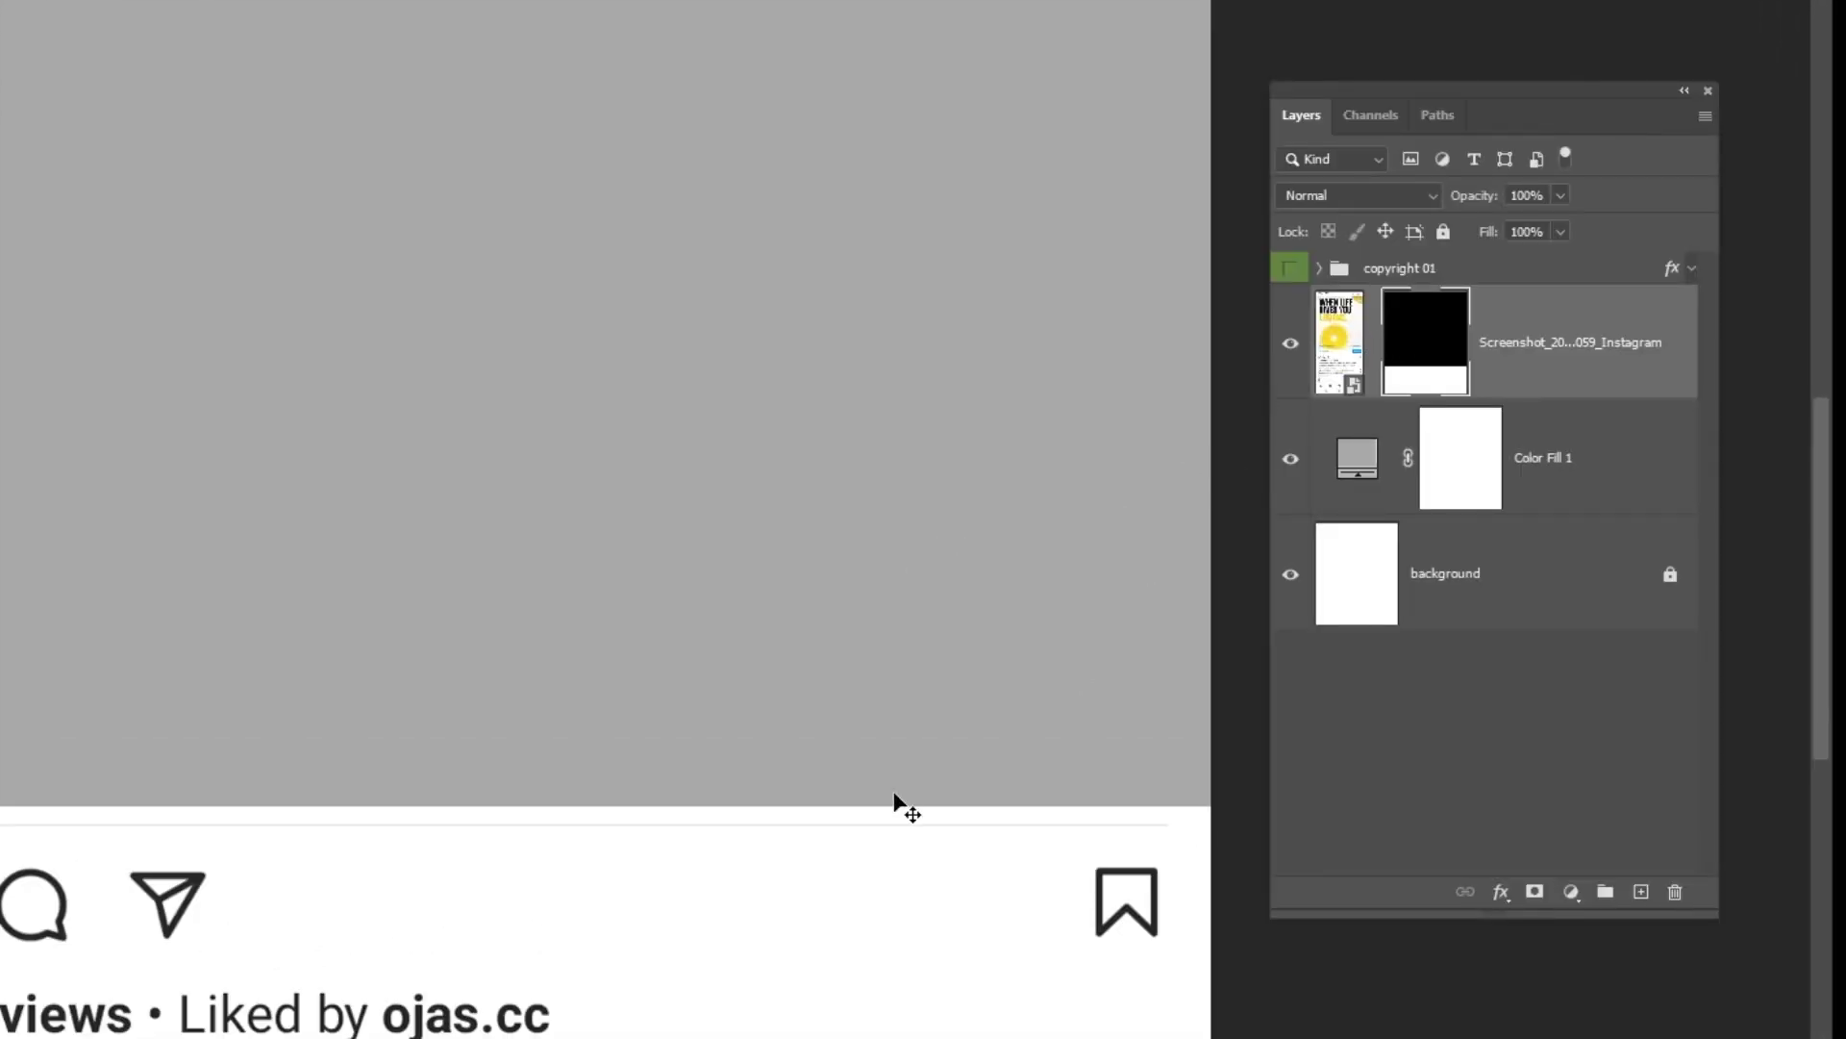
Step: Lower the screenshot strip's top edge, leaving a 1080 × 357 px strip at the bottom
key("ctrl+t")
left_click_drag(506, 808, 505, 807)
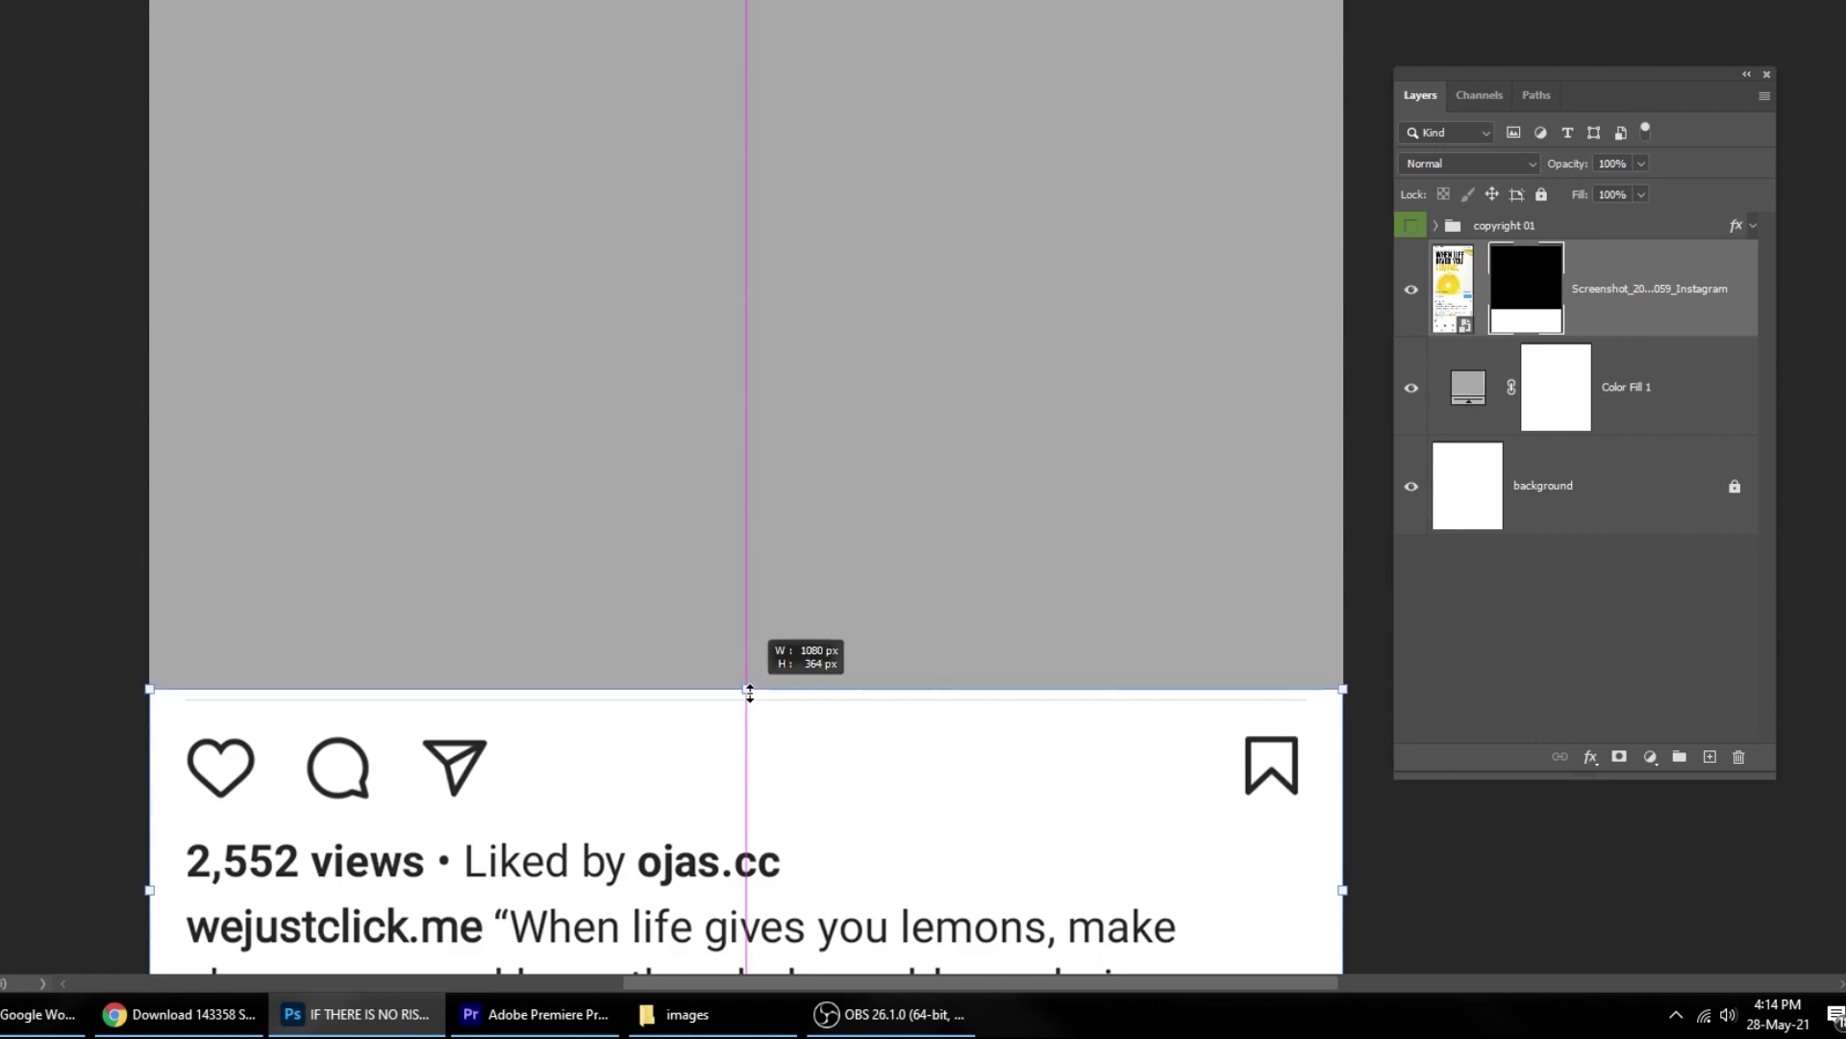
left_click_drag(749, 692, 749, 700)
key("Return")
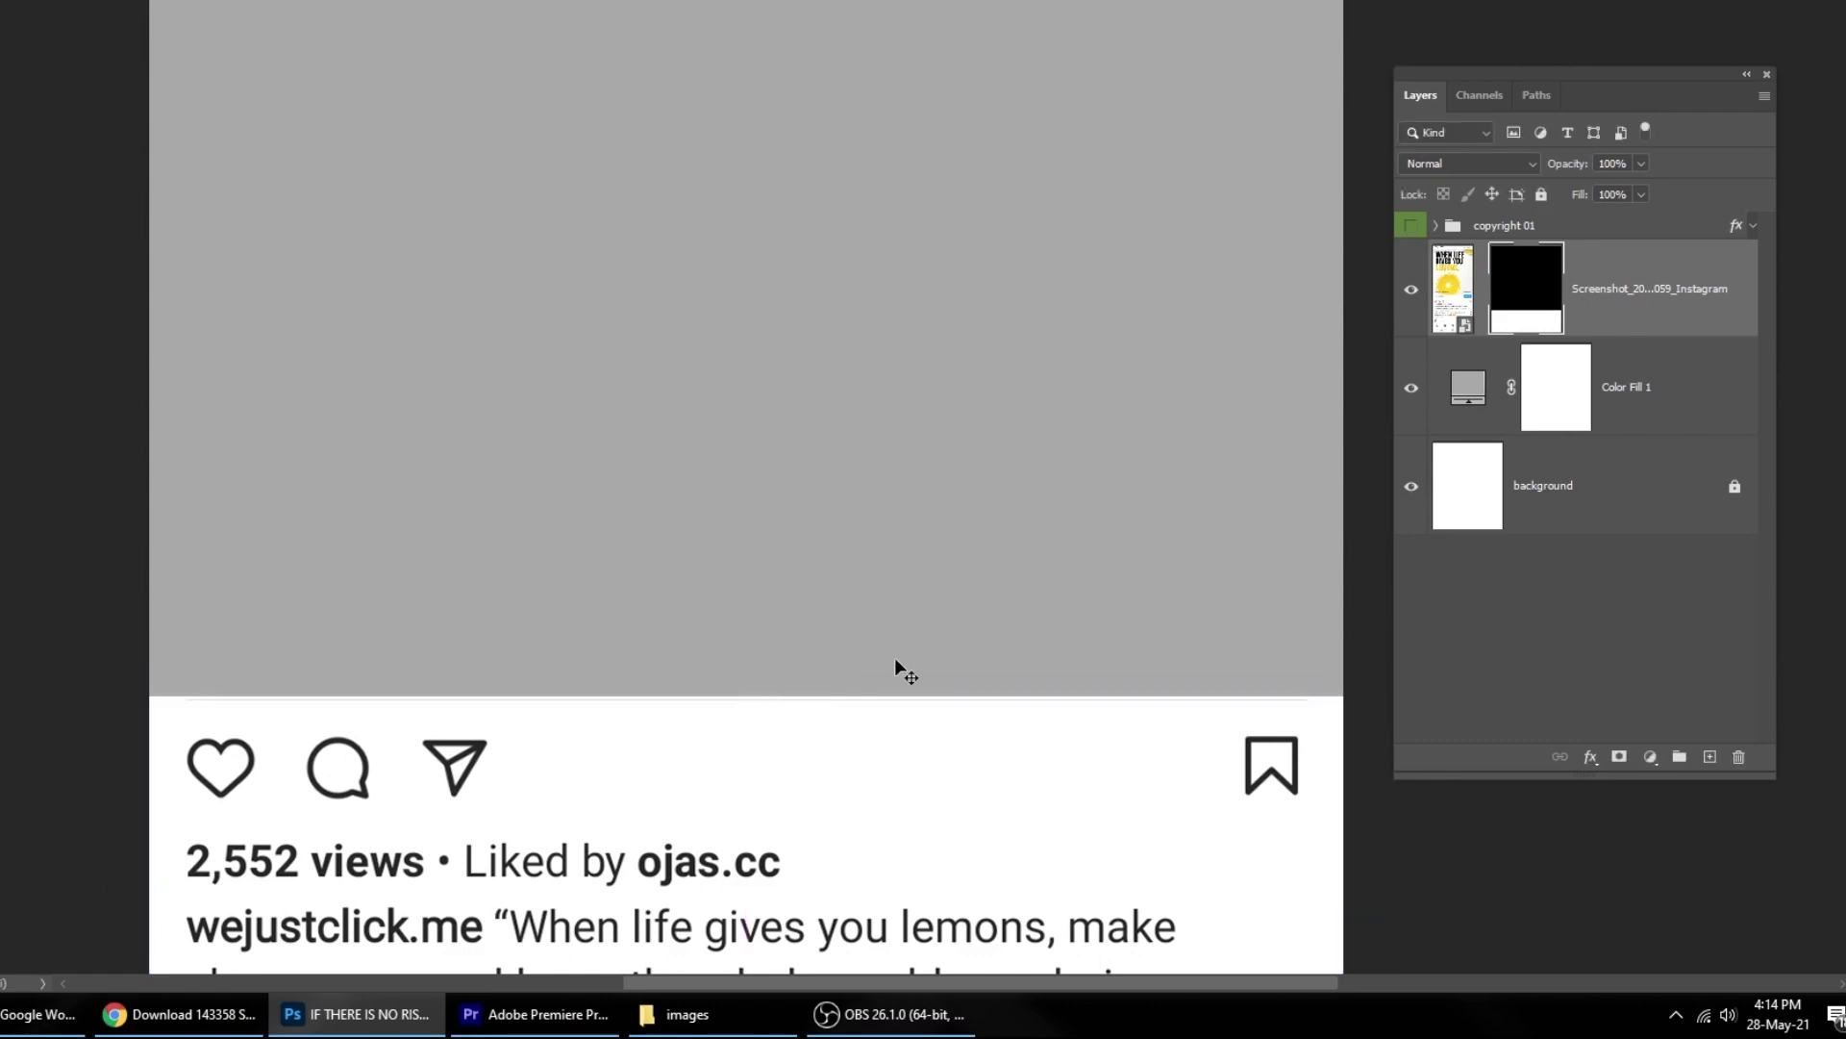
scroll(750, 712, "up", 4)
key("ctrl+t")
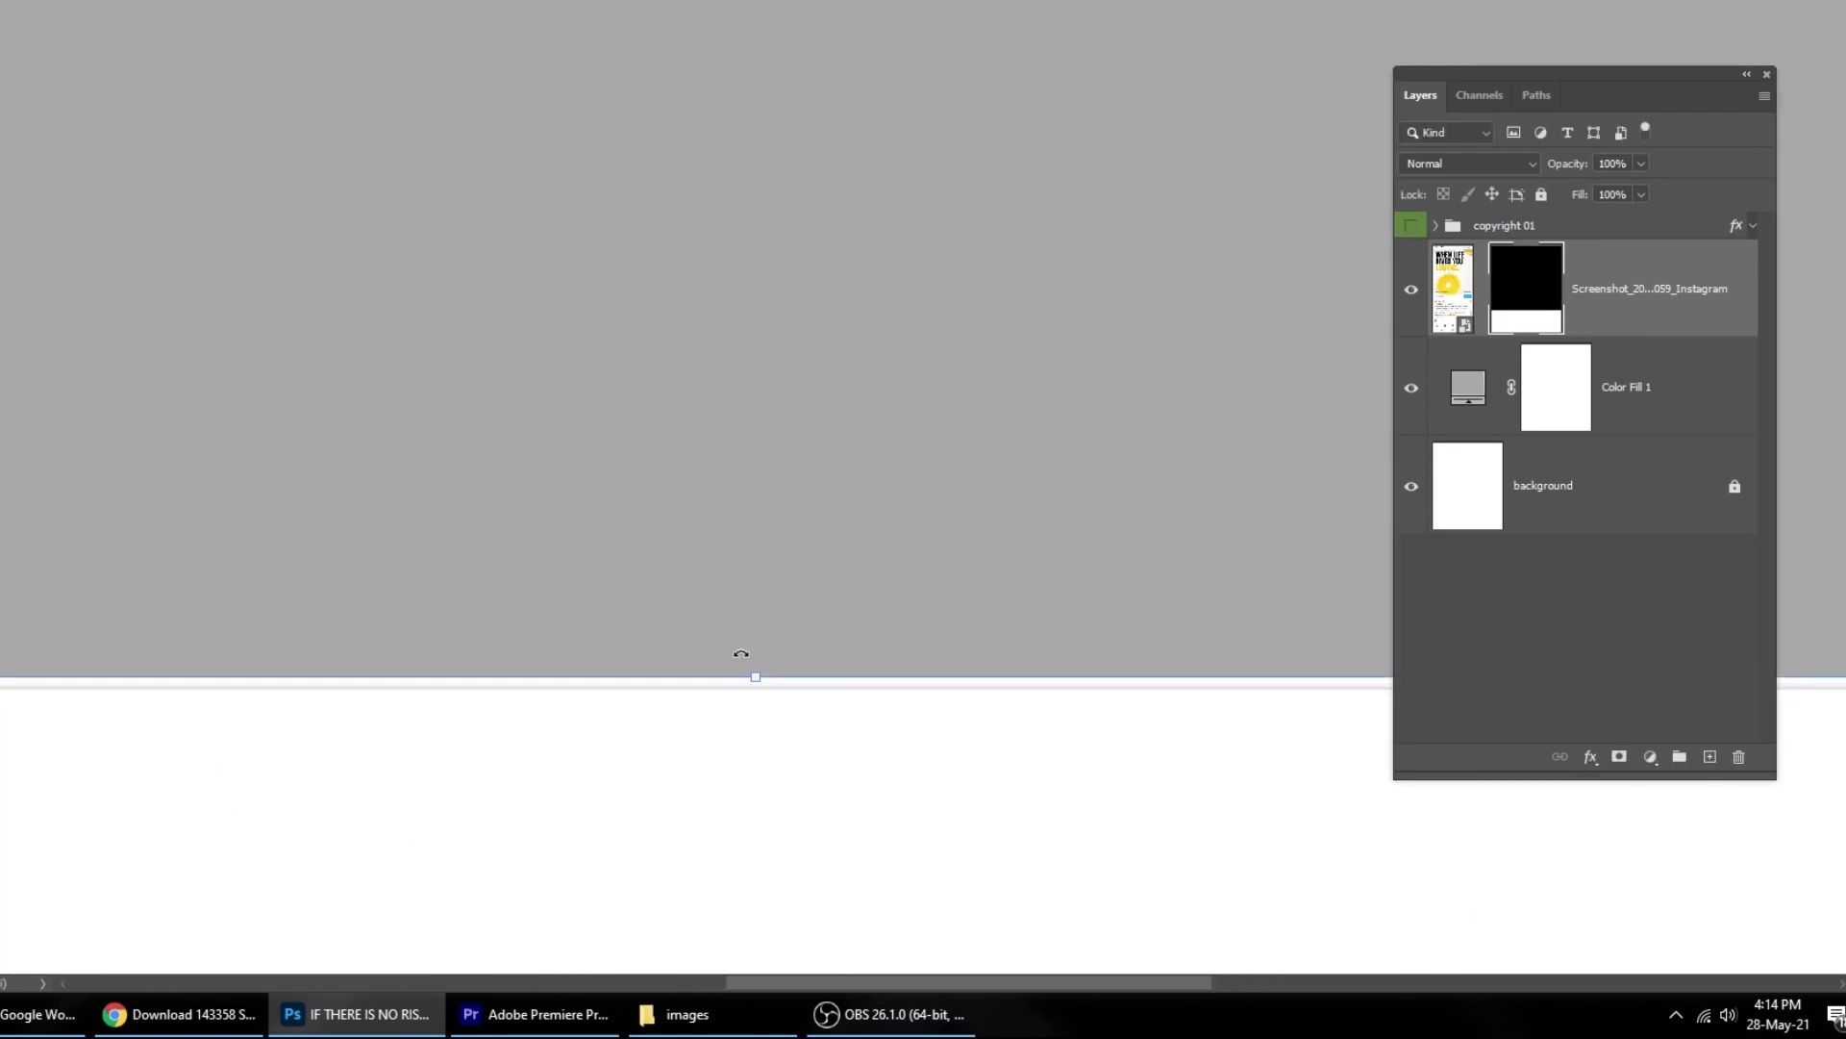
left_click_drag(751, 674, 754, 682)
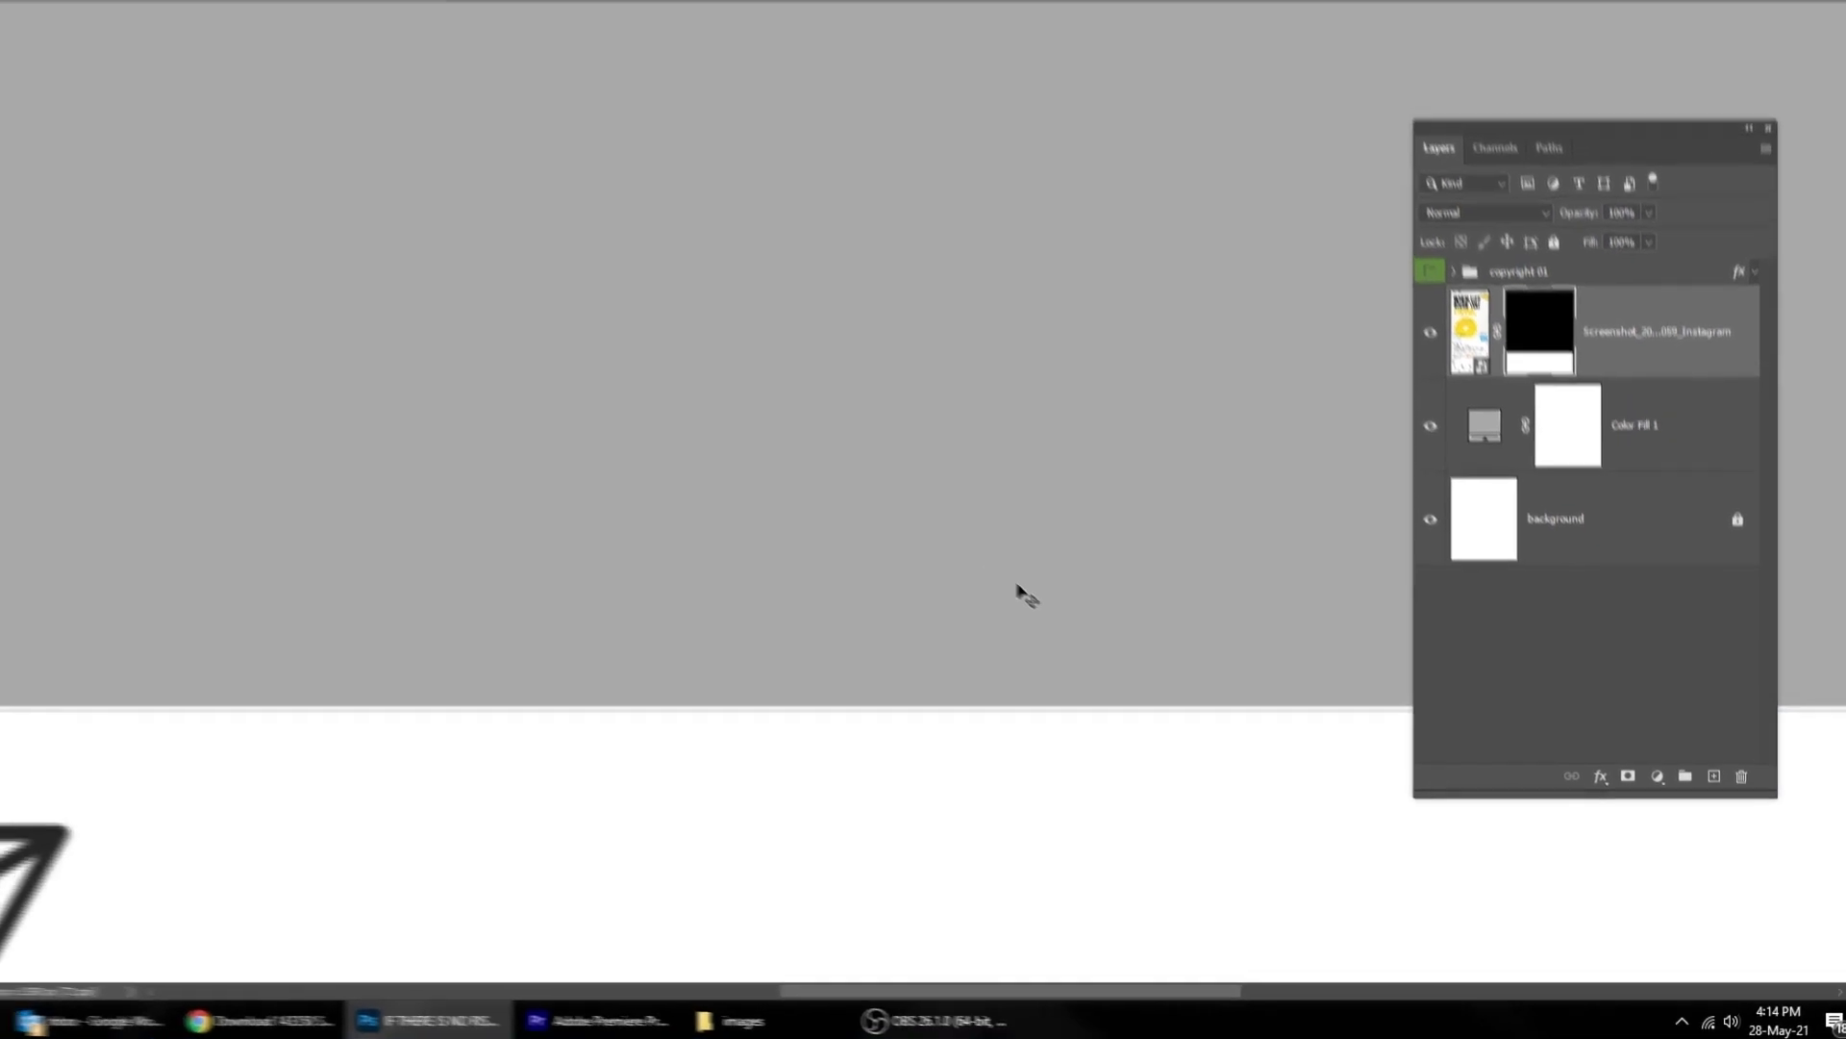
key("ctrl+0")
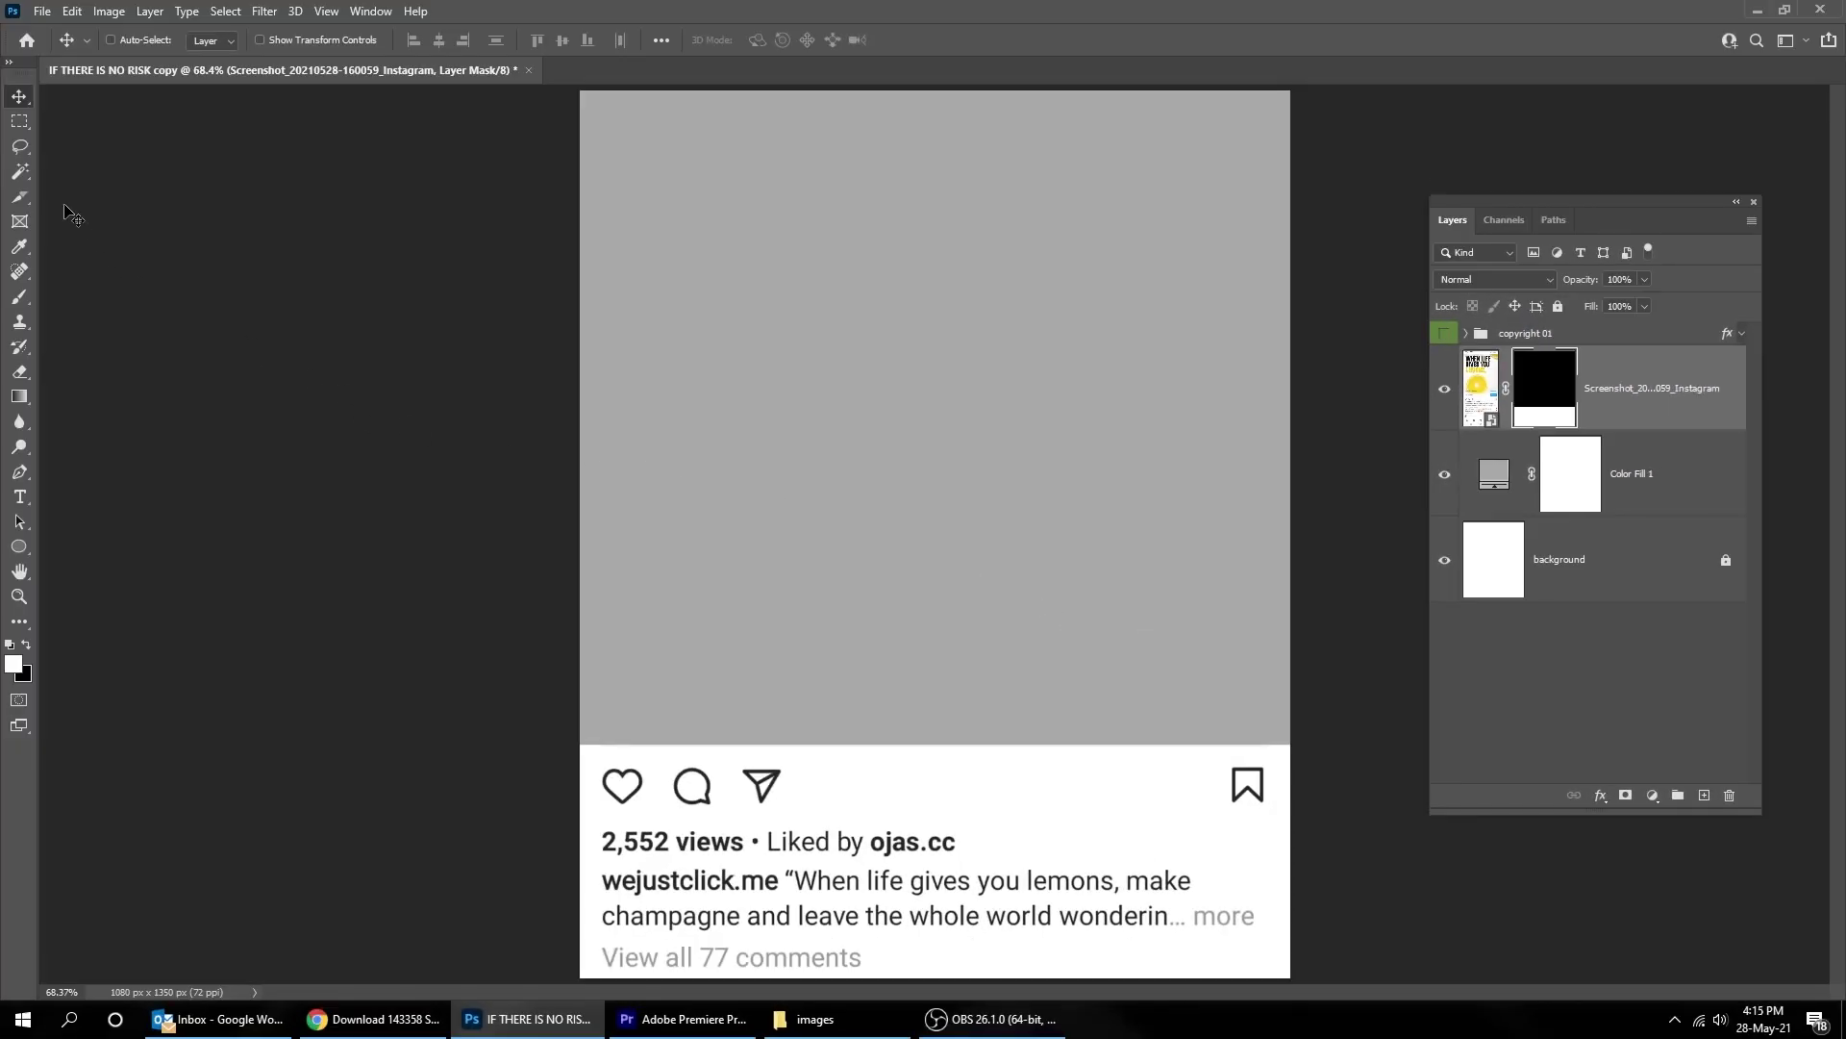
Step: Type 'IF THERE IS' and 'NO RISK' as white Montserrat SemiBold text with 65 pt leading
key("t")
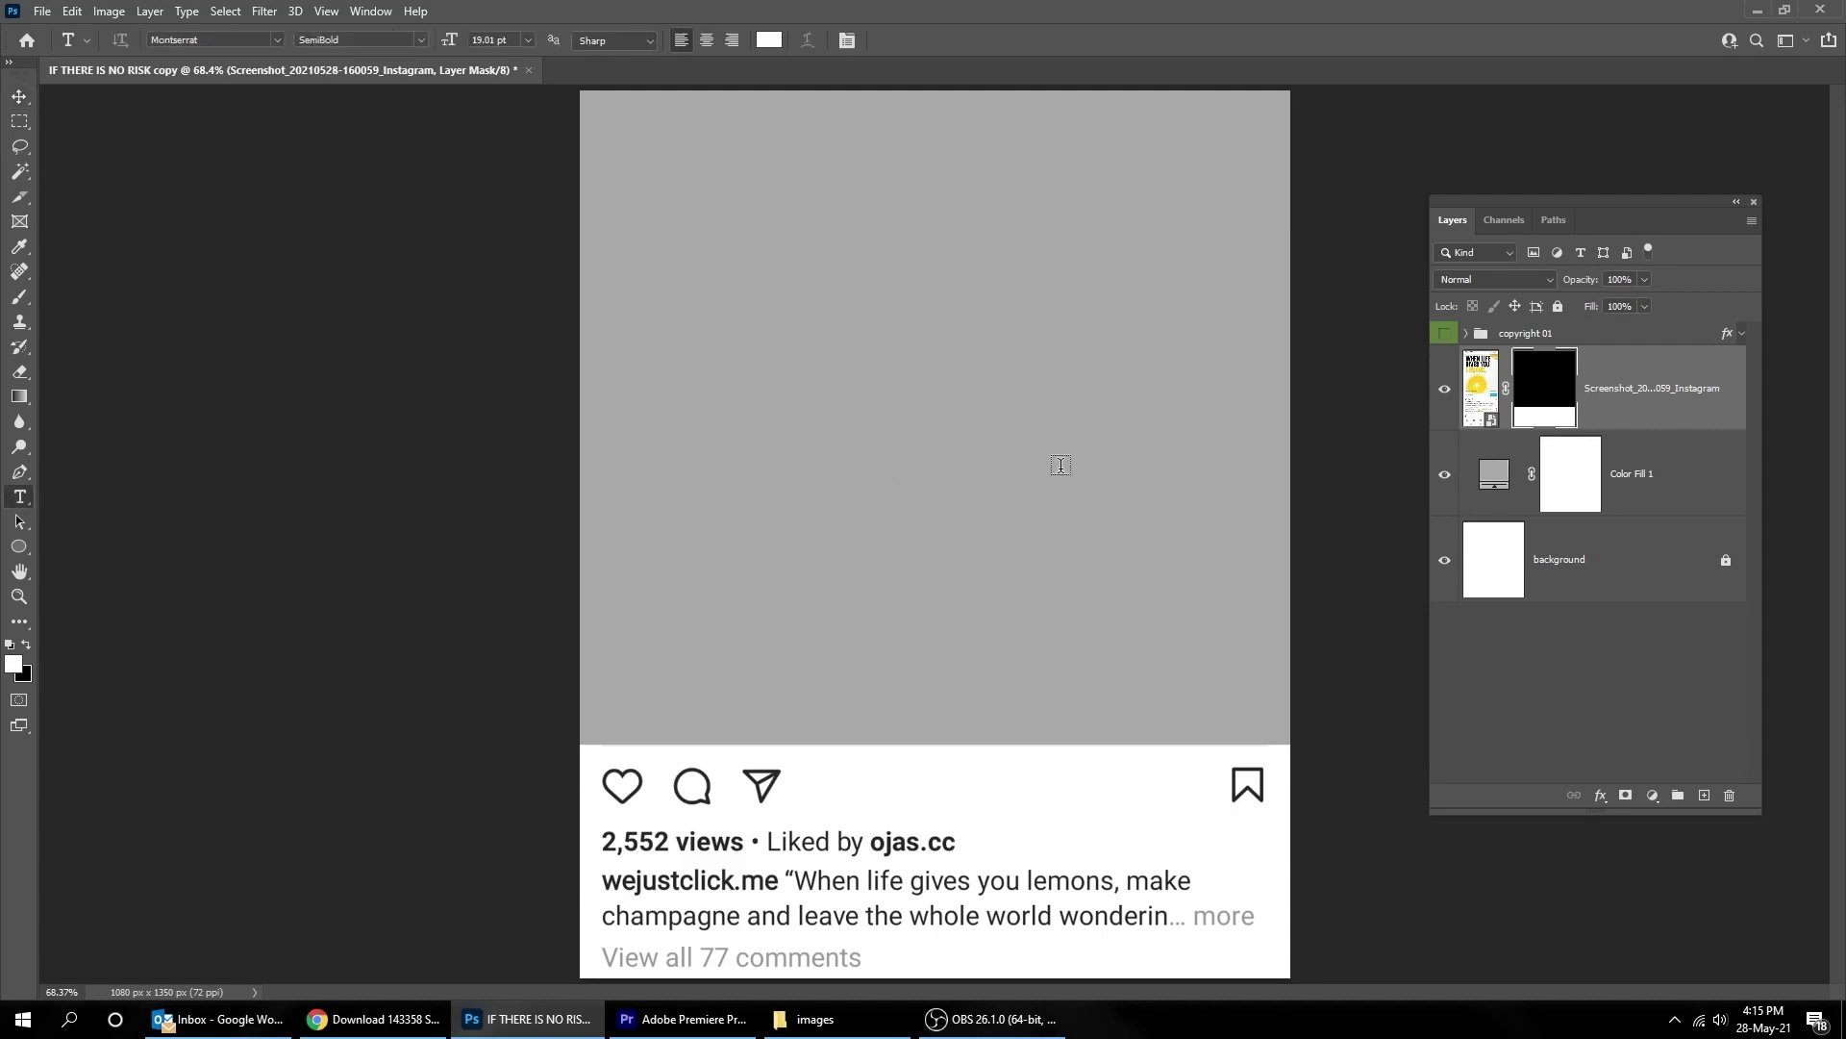
left_click(996, 354)
type("IF THERE IS")
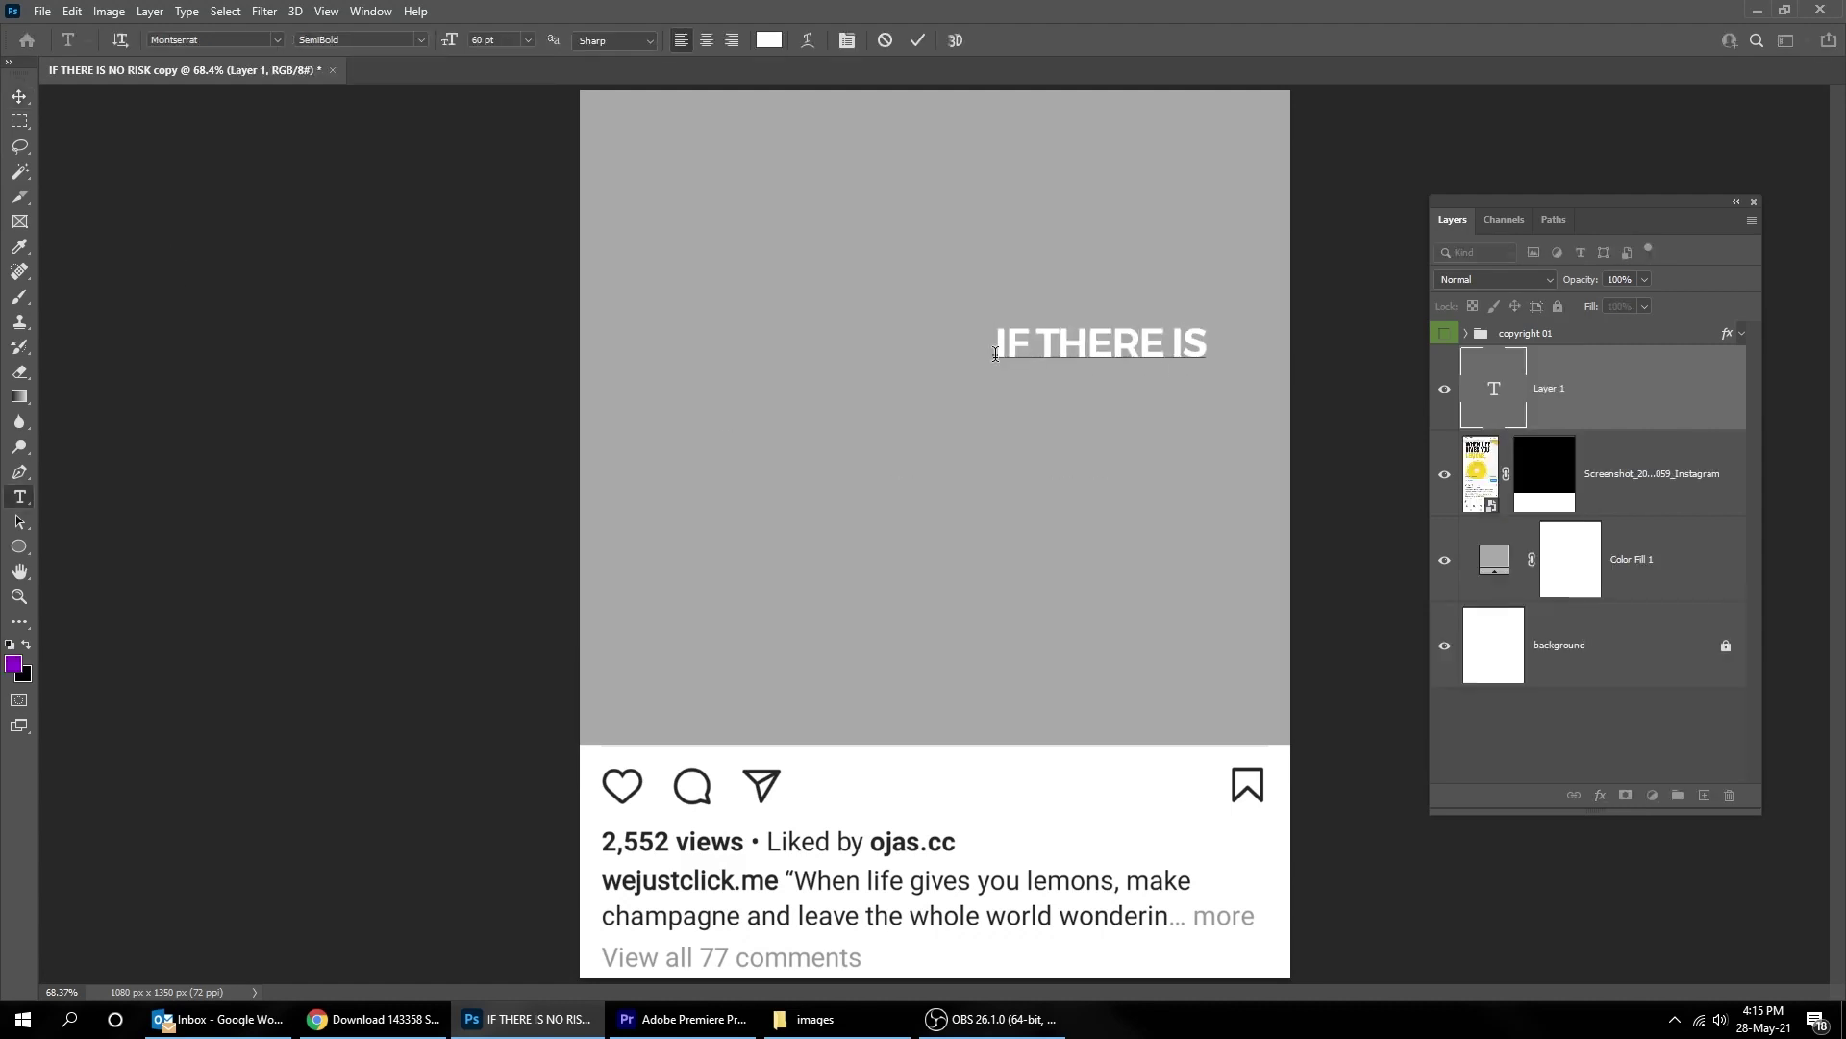
key("Return")
type("no risk")
key("ctrl+t")
key("ctrl+Return")
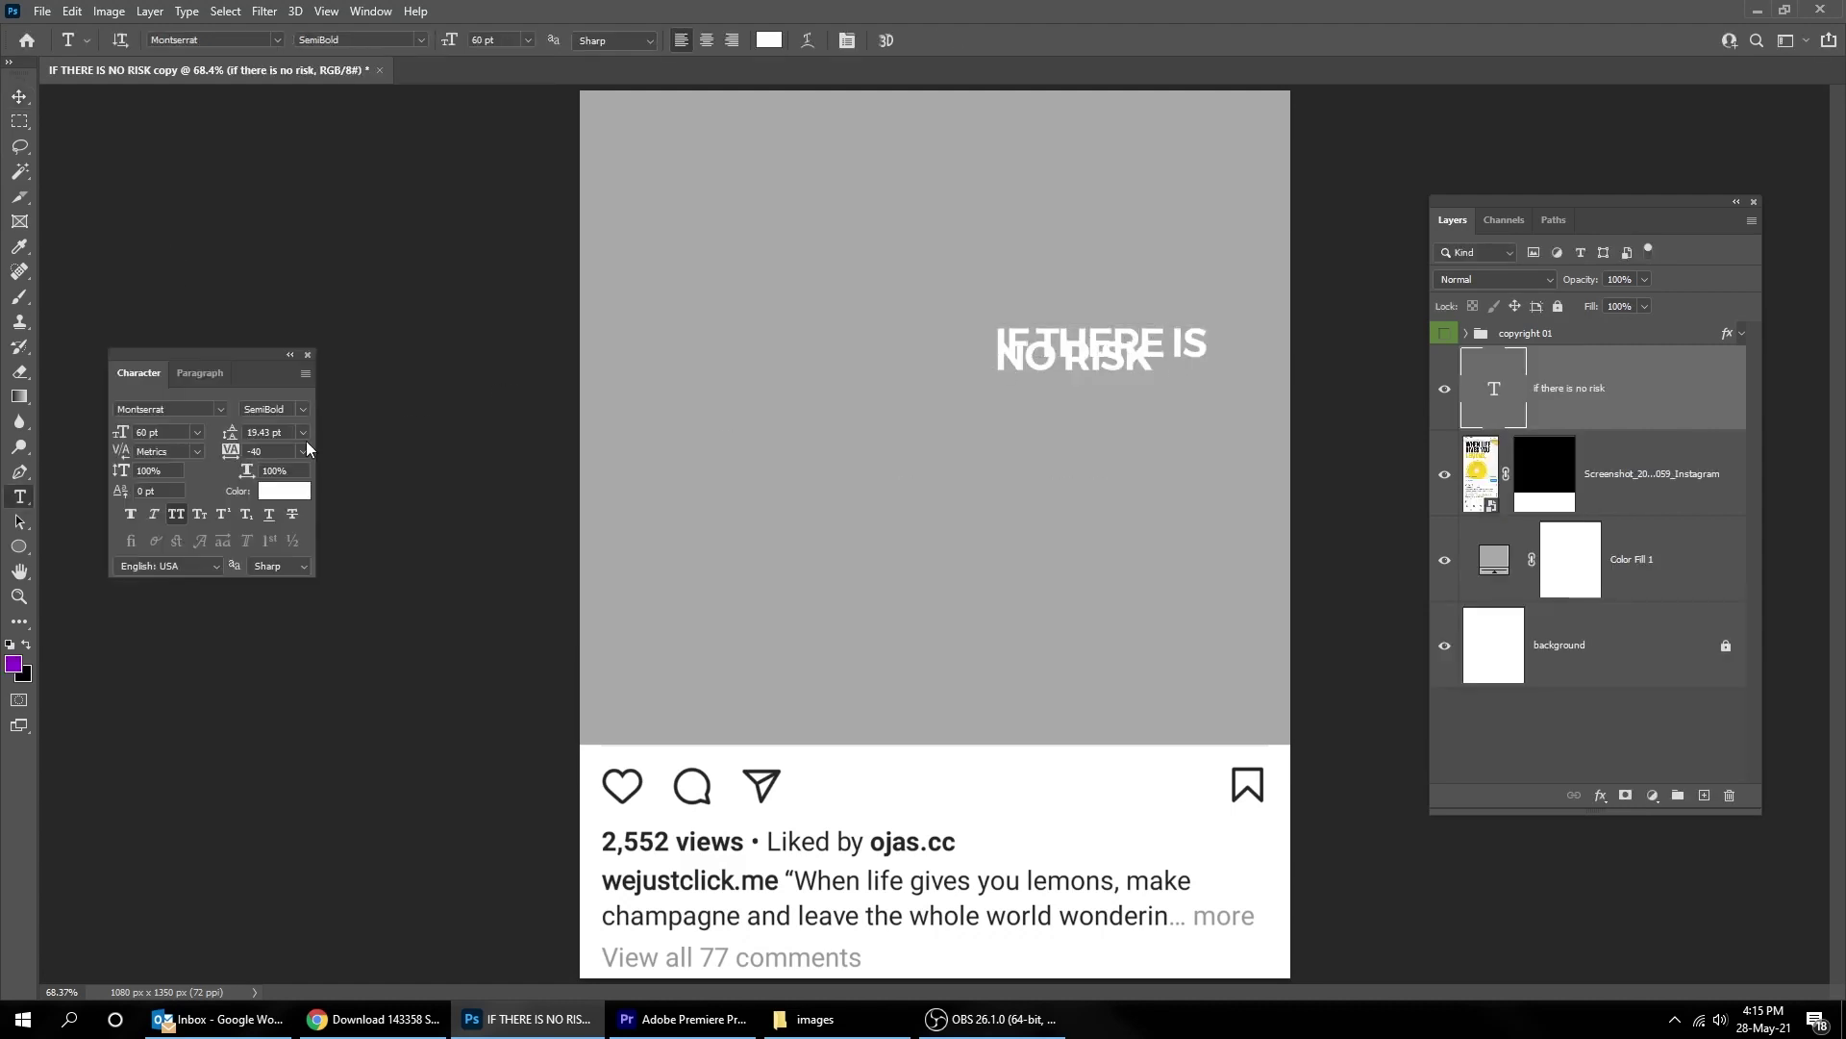
type("65")
key("Return")
Step: Add the lines 'THERE IS' and 'NO REWARDS' to complete the four-line quote
left_click(1148, 387)
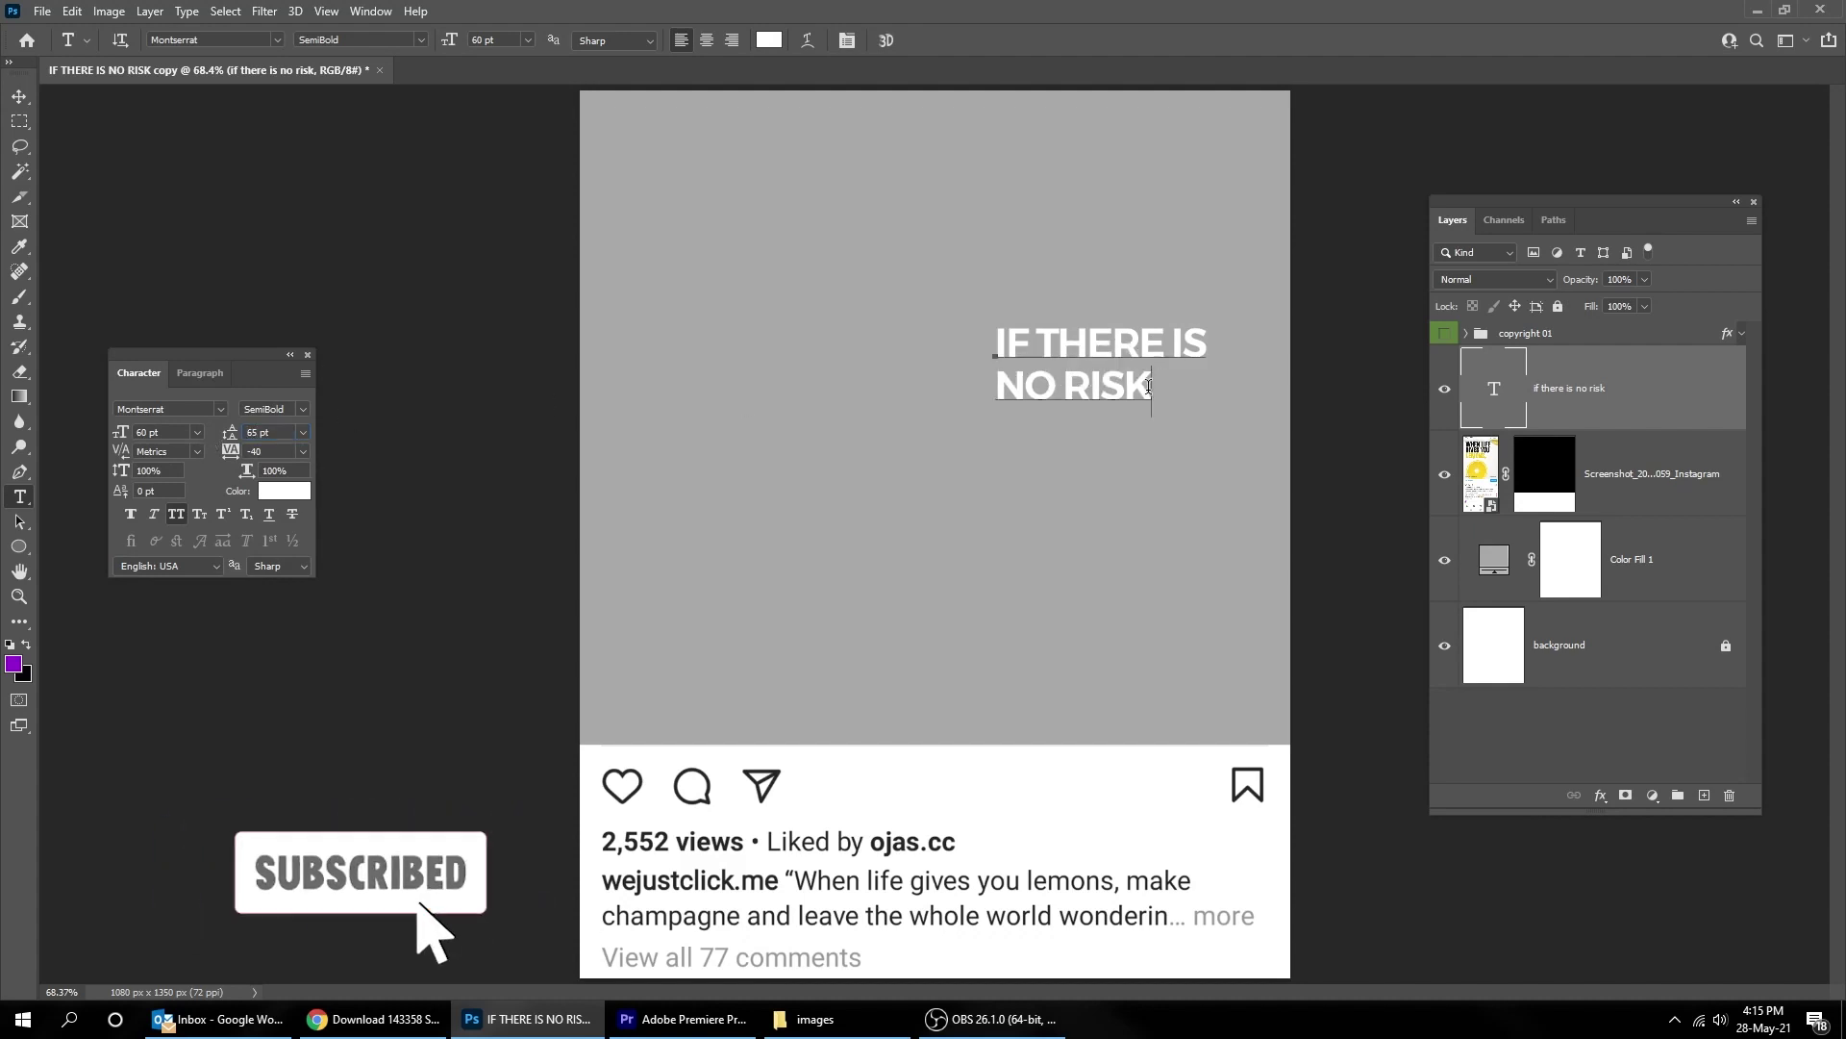
key("Return")
type("there is")
key("Return")
type("no rew")
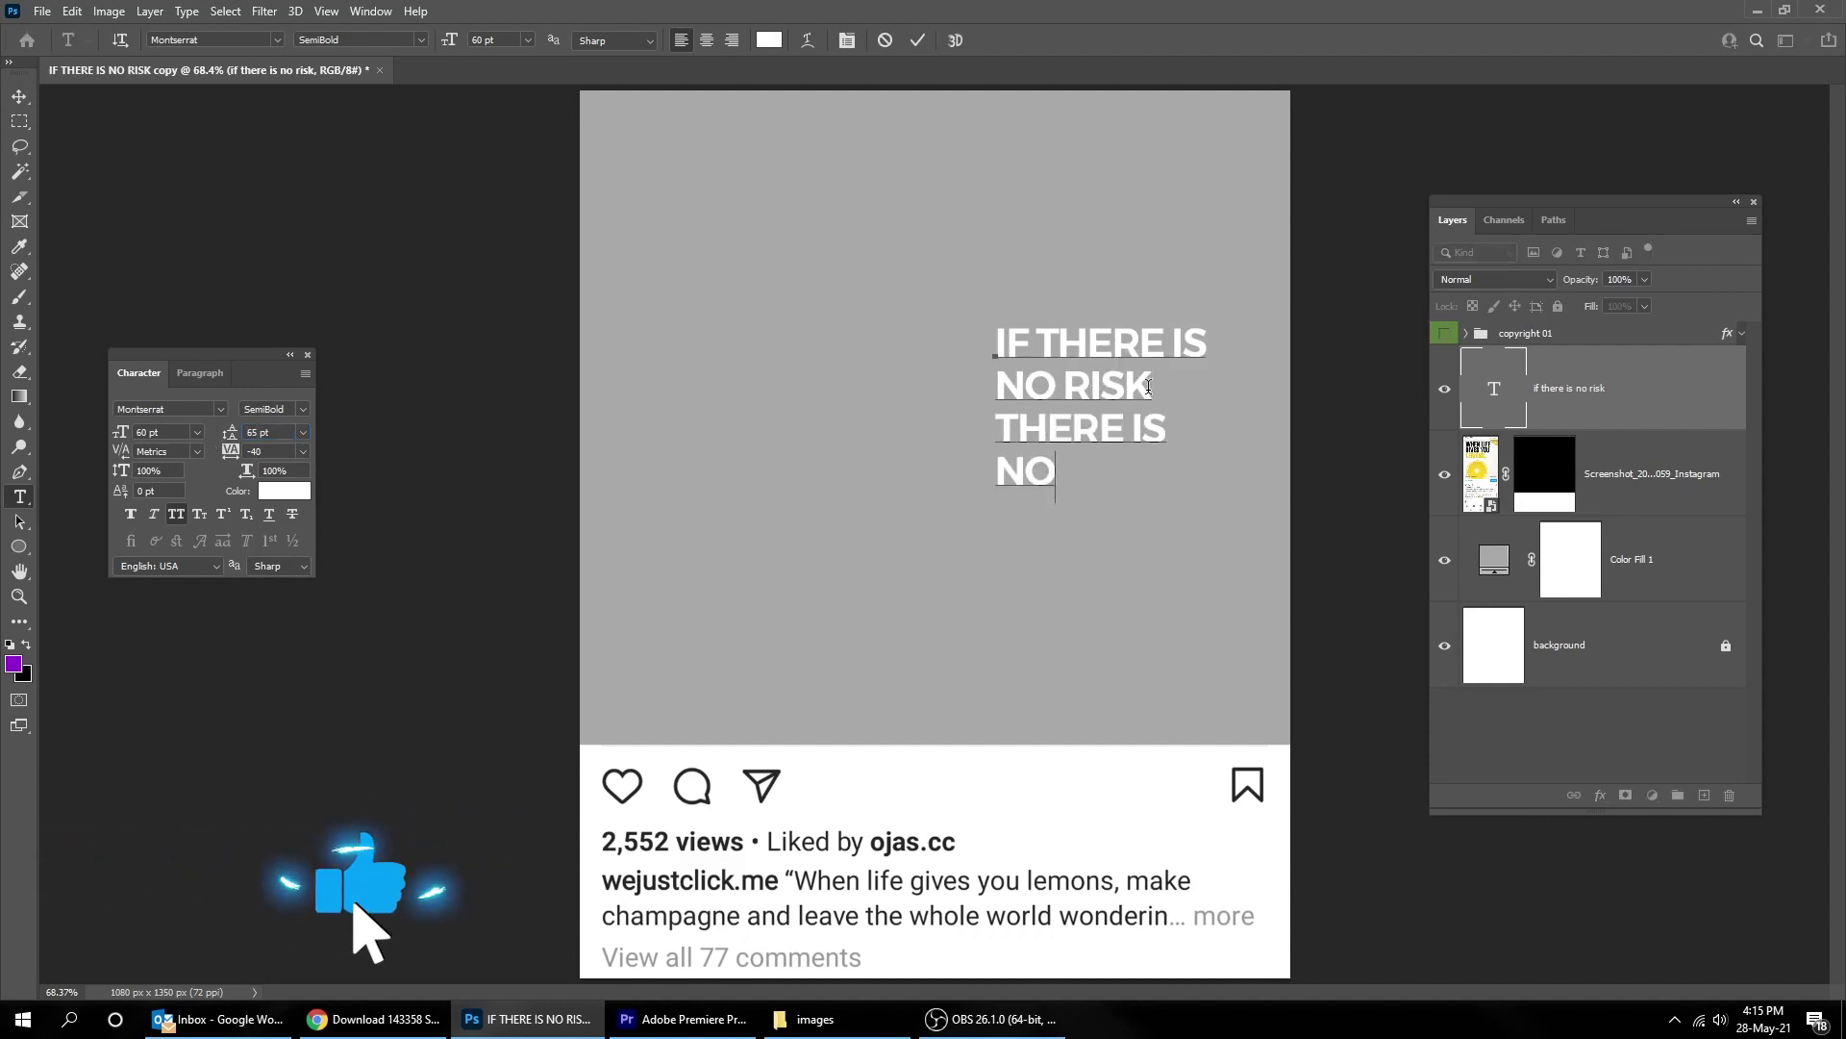
type("ards")
key("ctrl+Return")
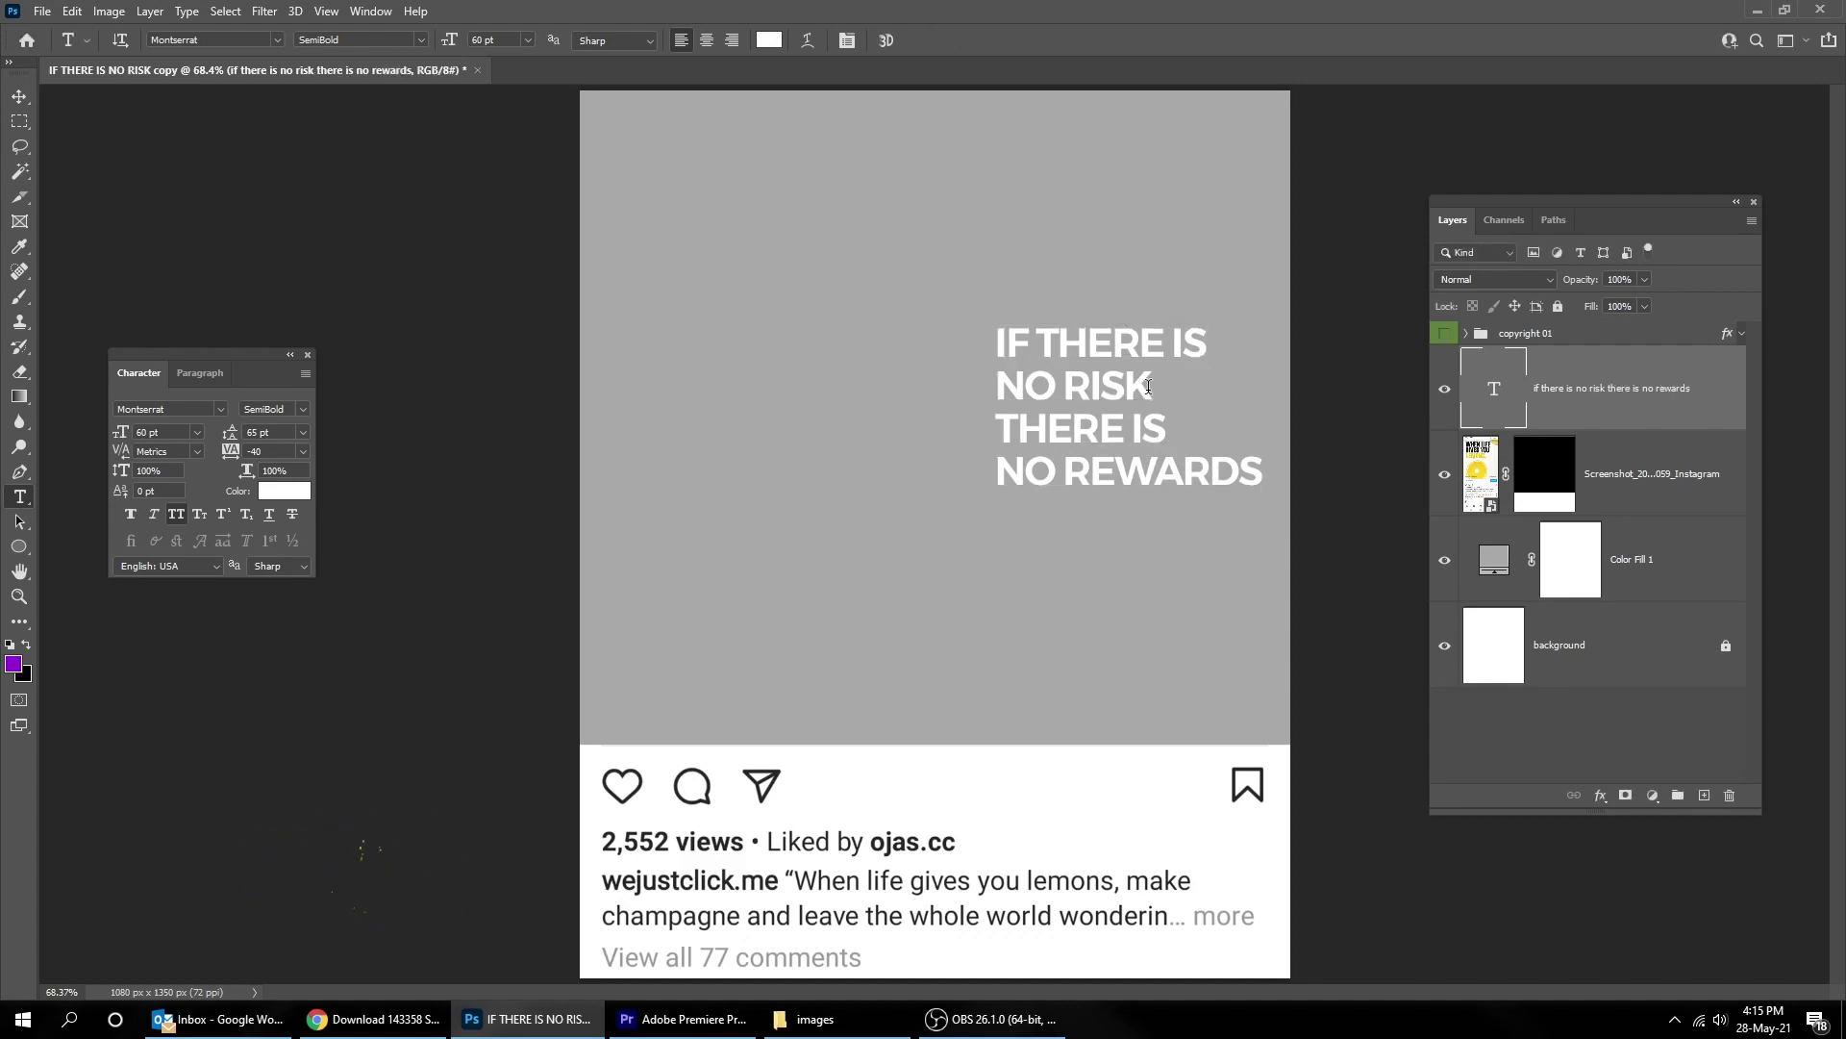
Step: Shift the quote slightly left and enlarge it a little
key("v")
left_click_drag(1125, 474, 1099, 469)
key("ctrl+t")
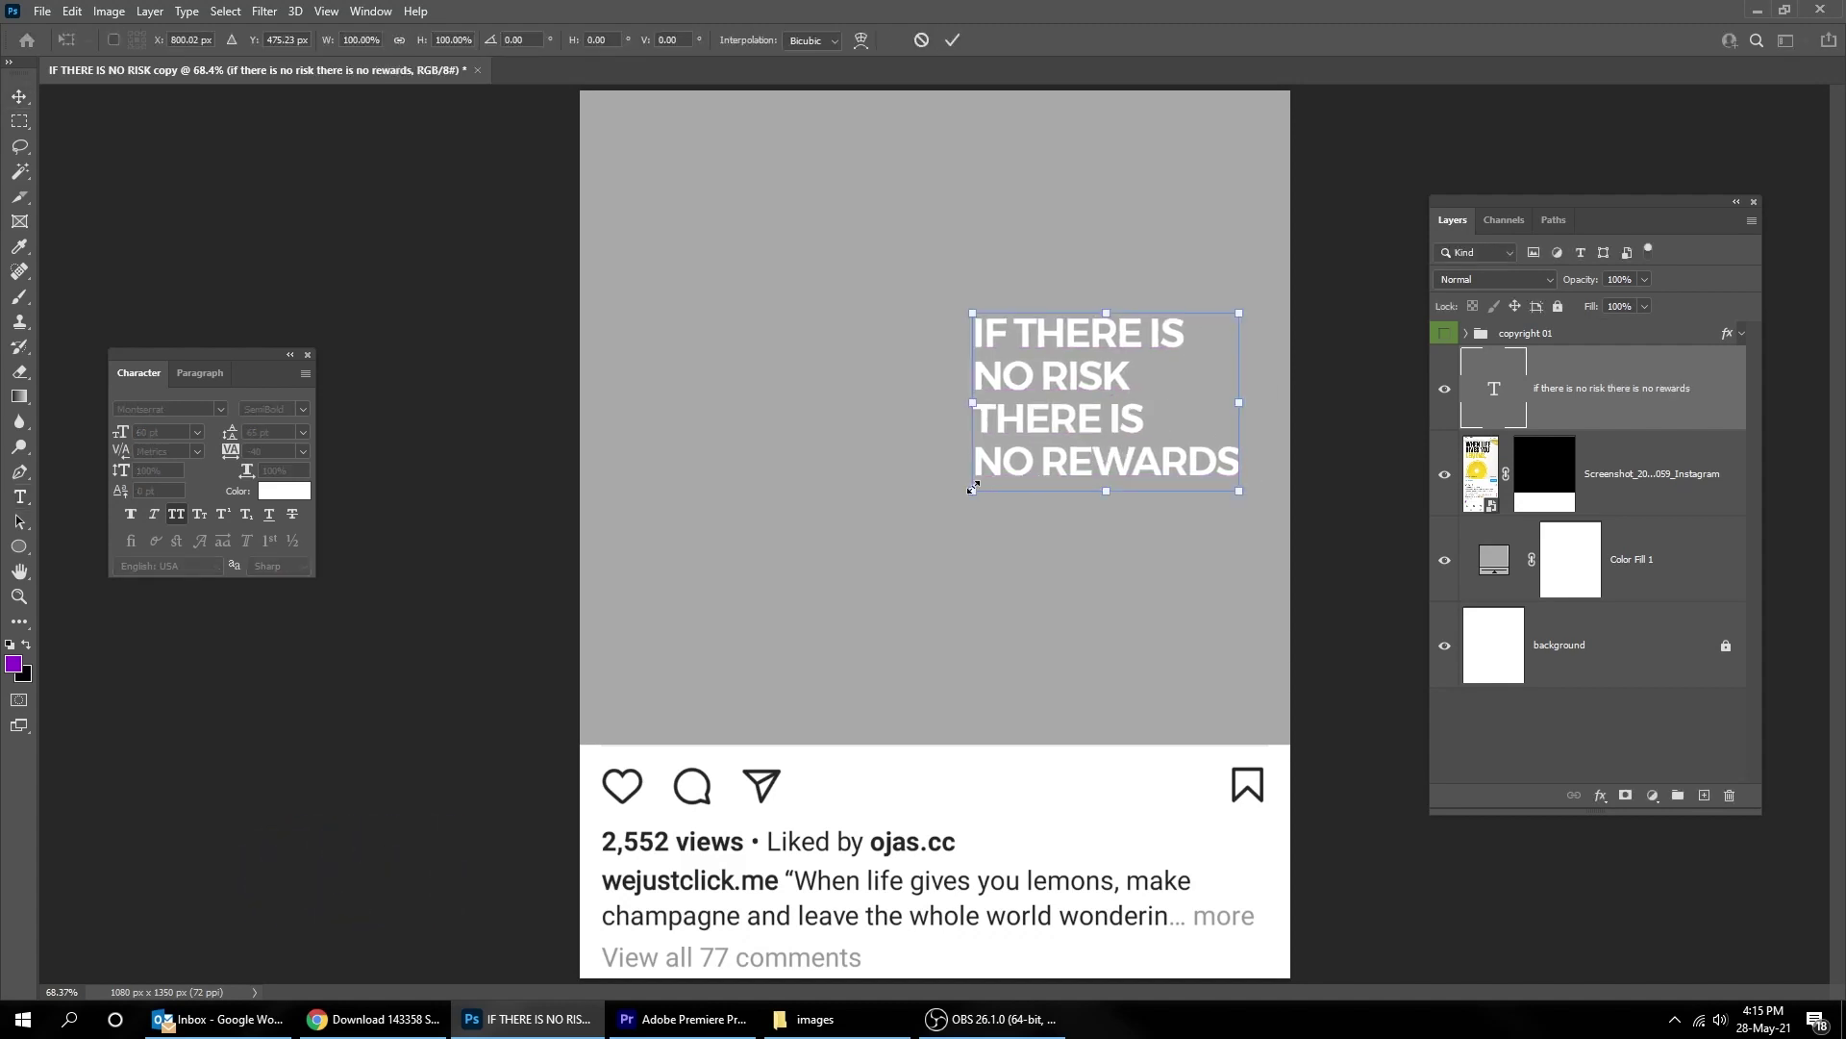
left_click_drag(971, 495, 958, 498)
key("Return")
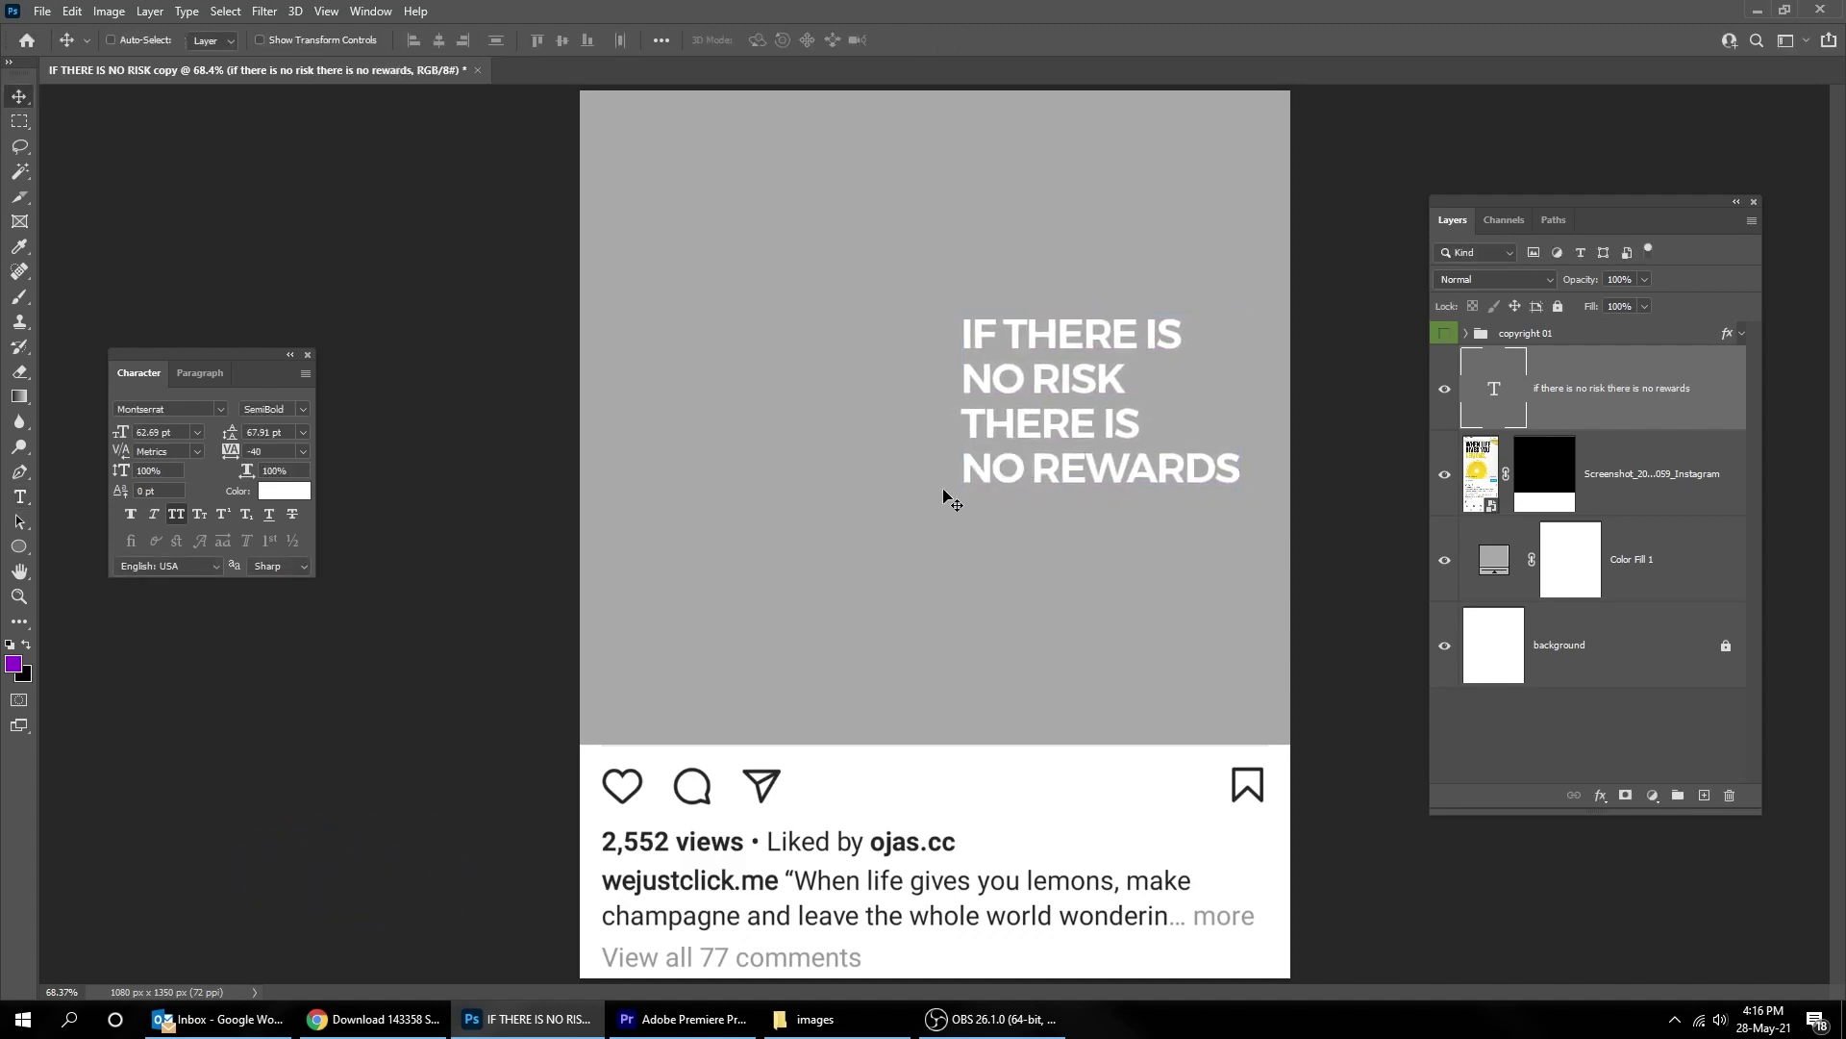
left_click(1646, 487)
Step: Draw a rectangular selection tightly around the 'IF THERE IS' line
left_click(19, 121)
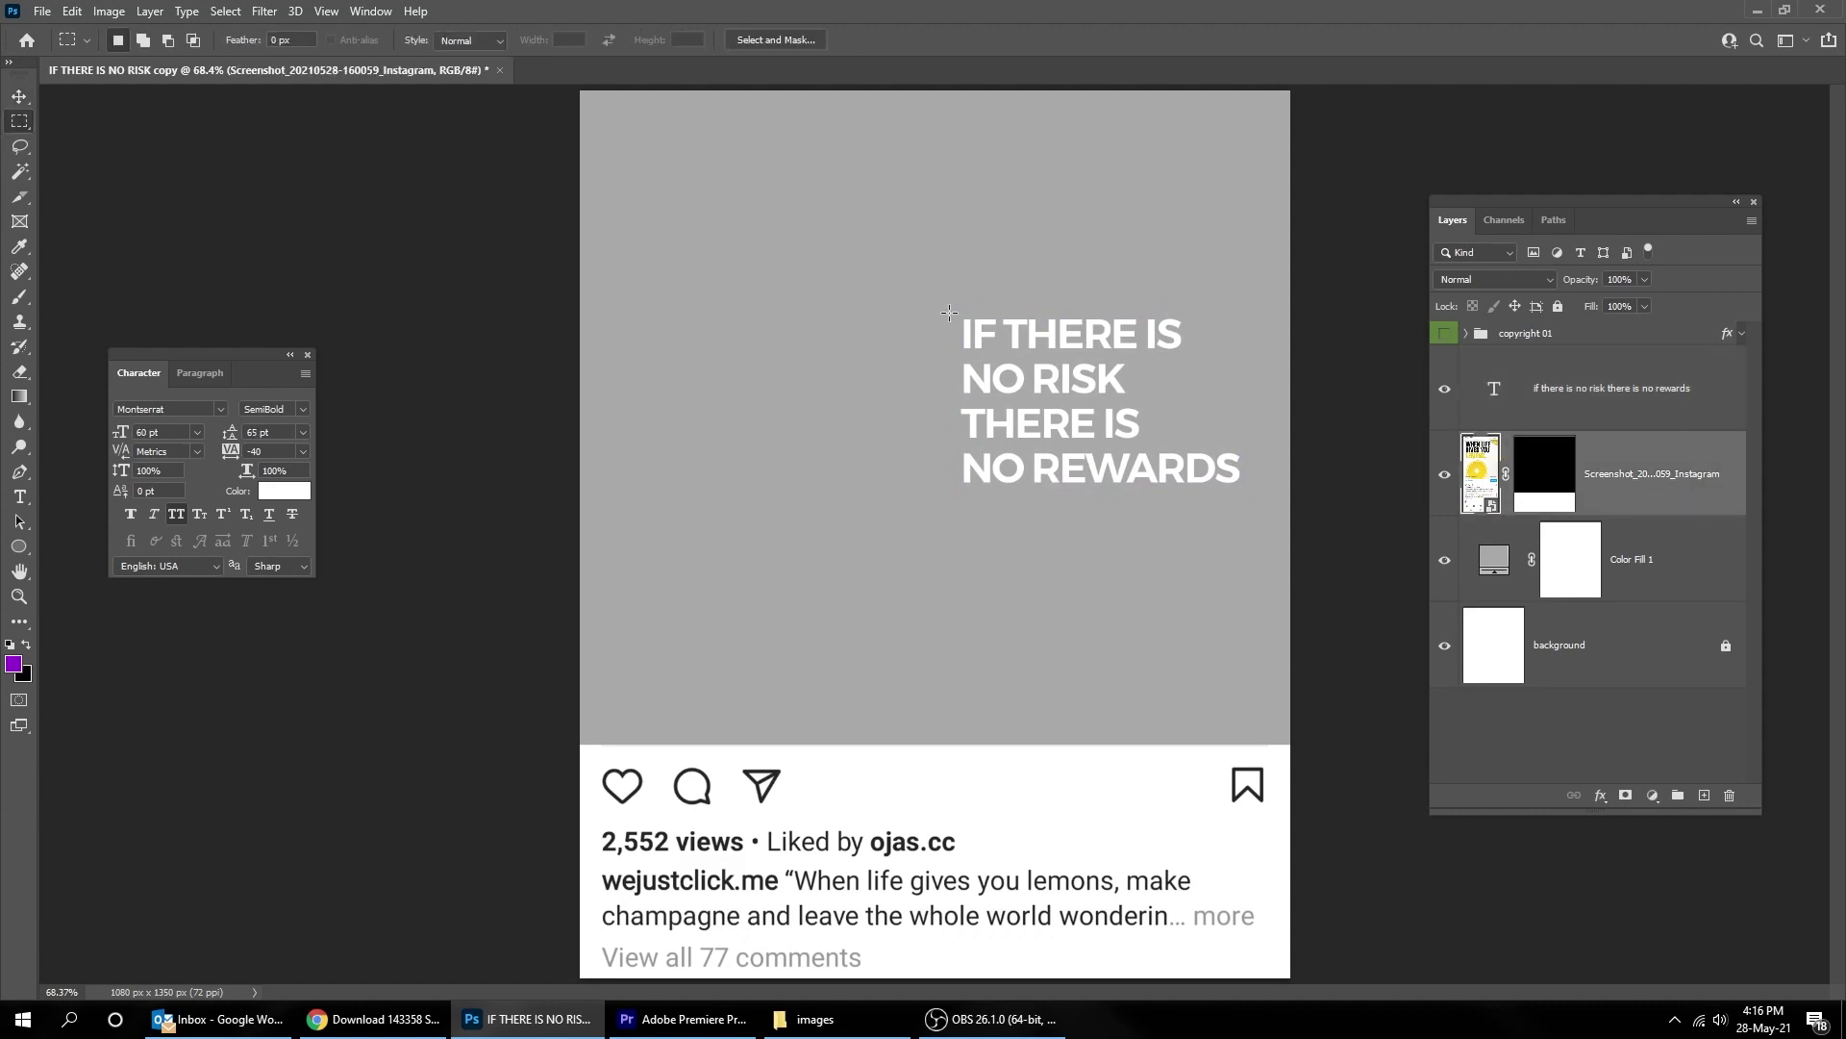
left_click_drag(949, 313, 1302, 354)
key("ctrl+plus")
key("ctrl+plus")
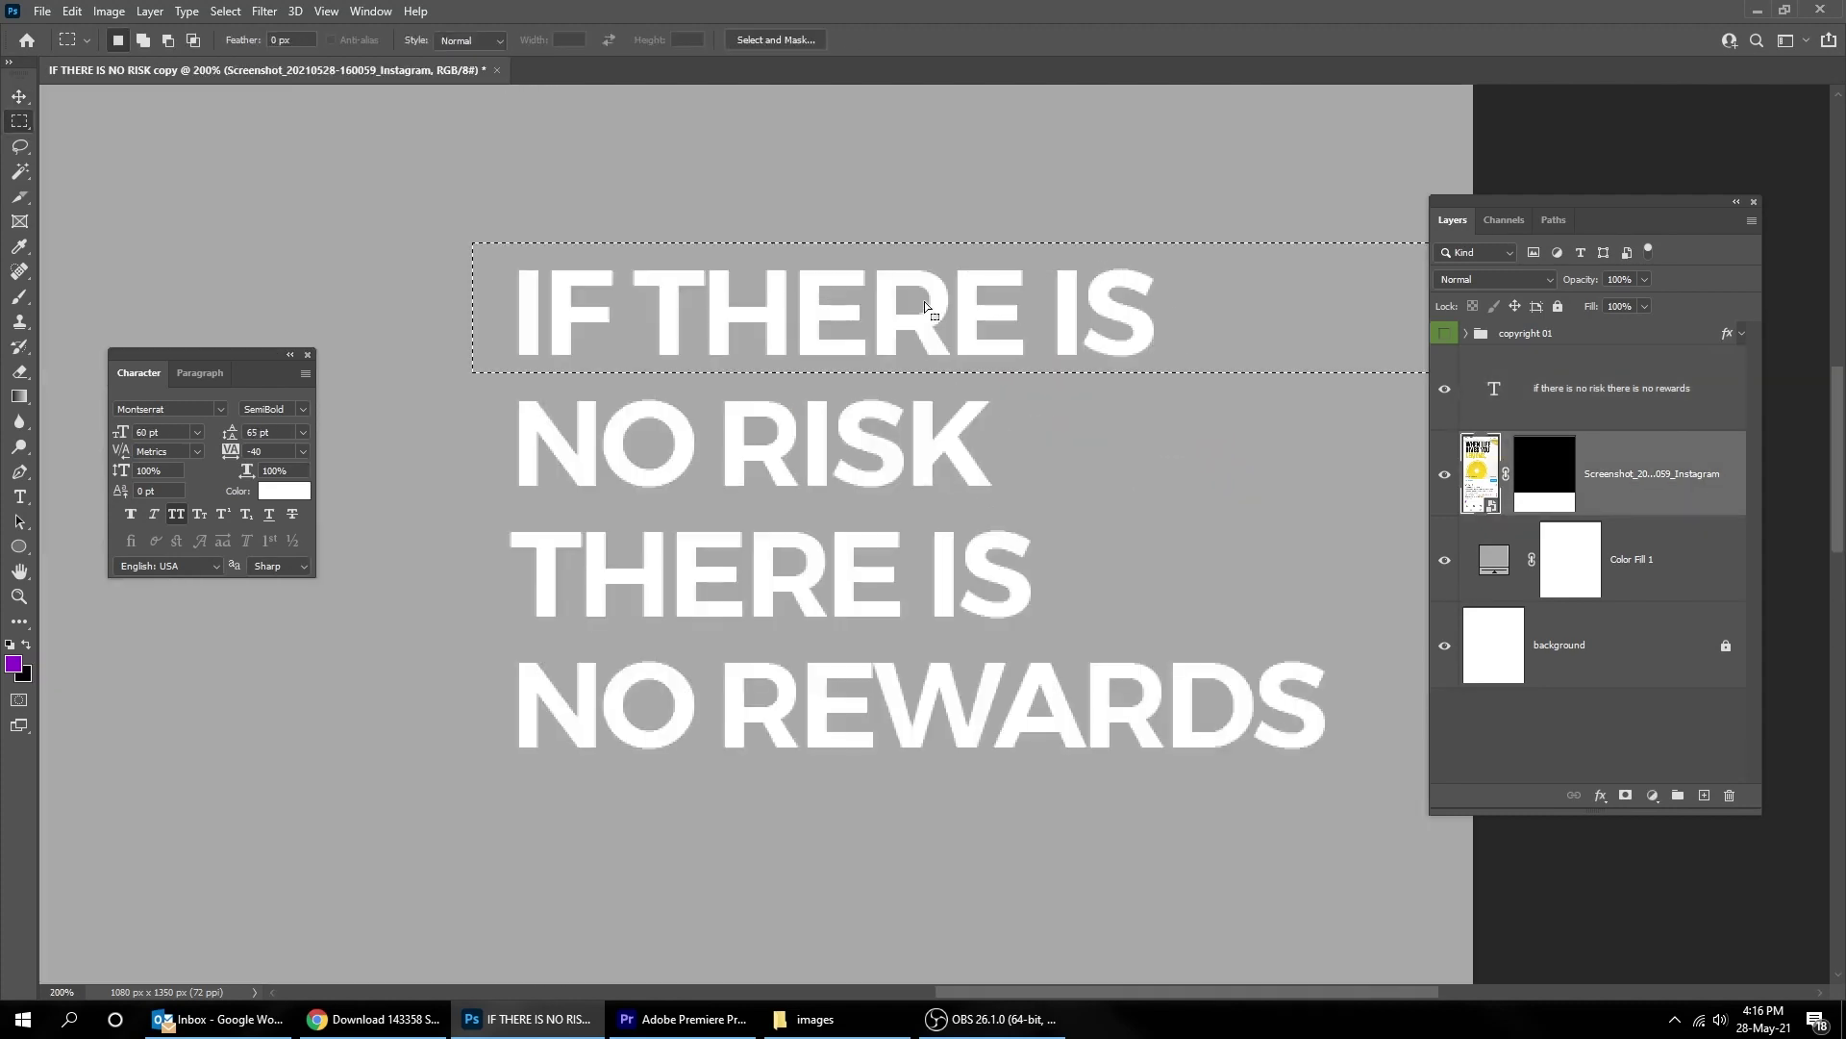
right_click(925, 301)
left_click(1027, 524)
left_click_drag(972, 243, 978, 250)
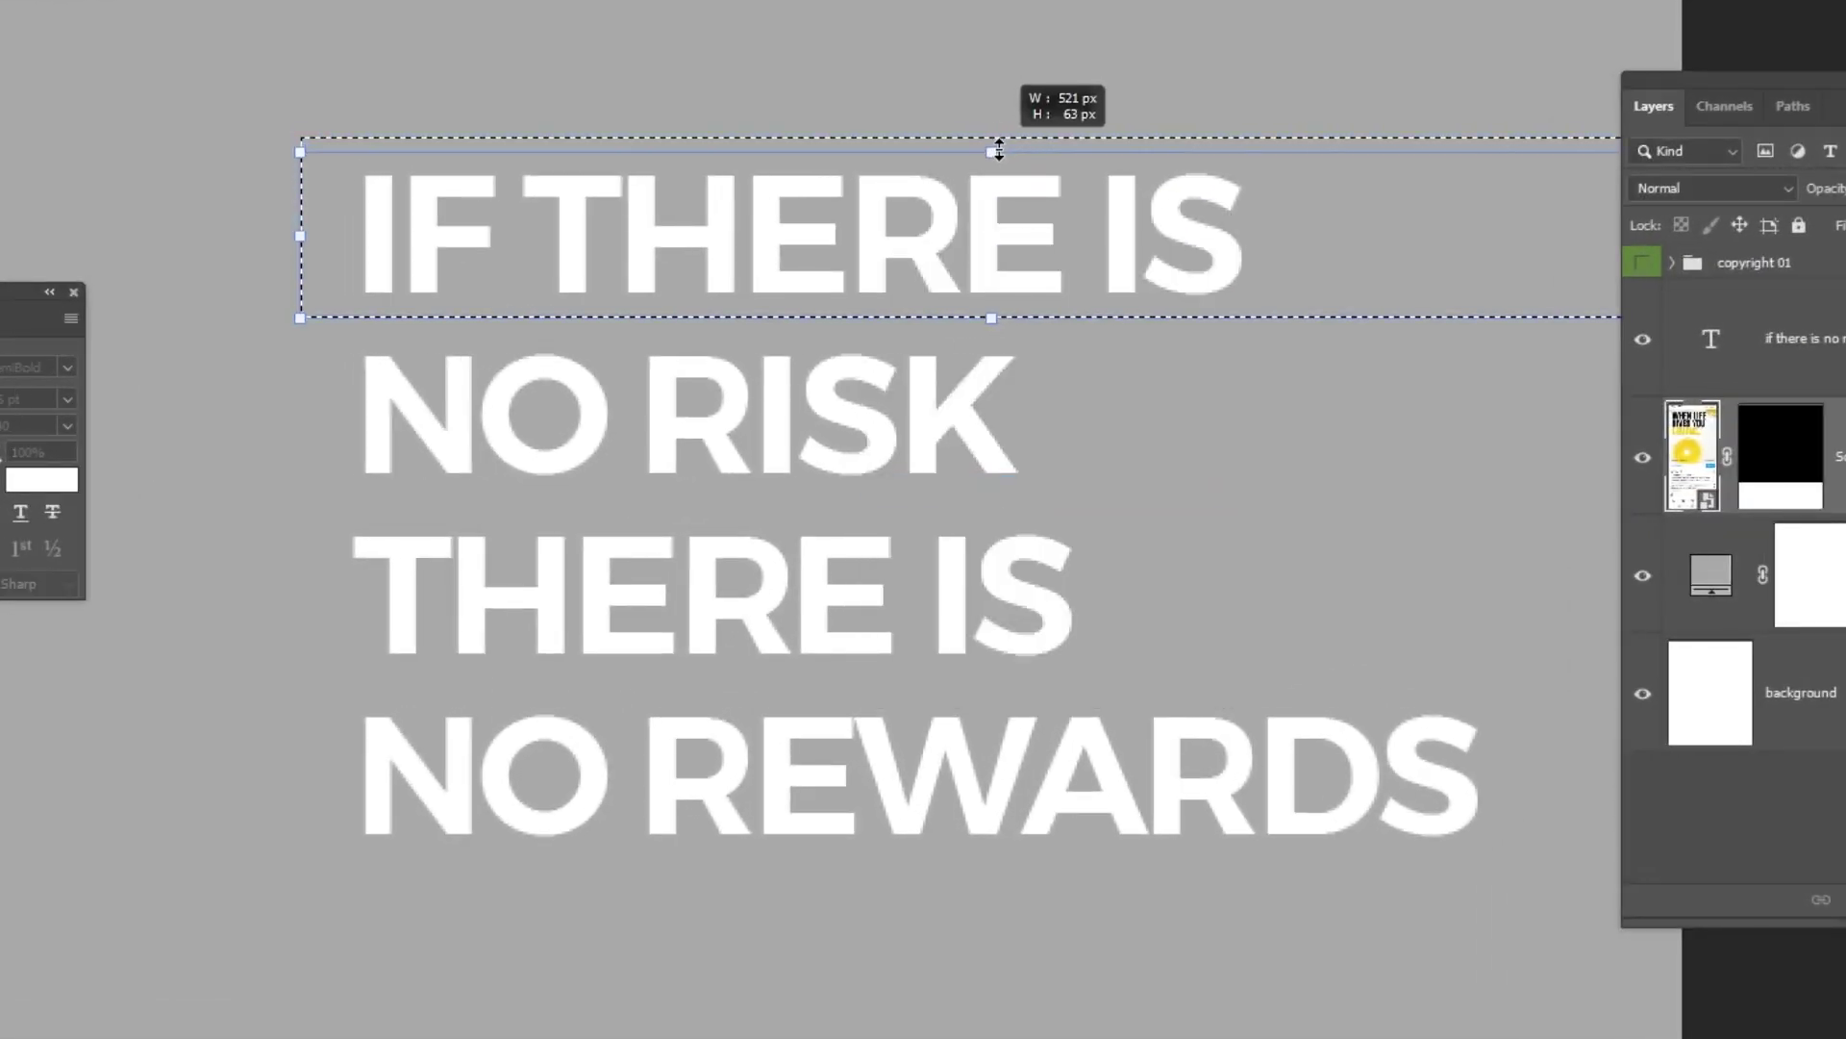
left_click_drag(999, 149, 999, 151)
left_click_drag(301, 235, 332, 234)
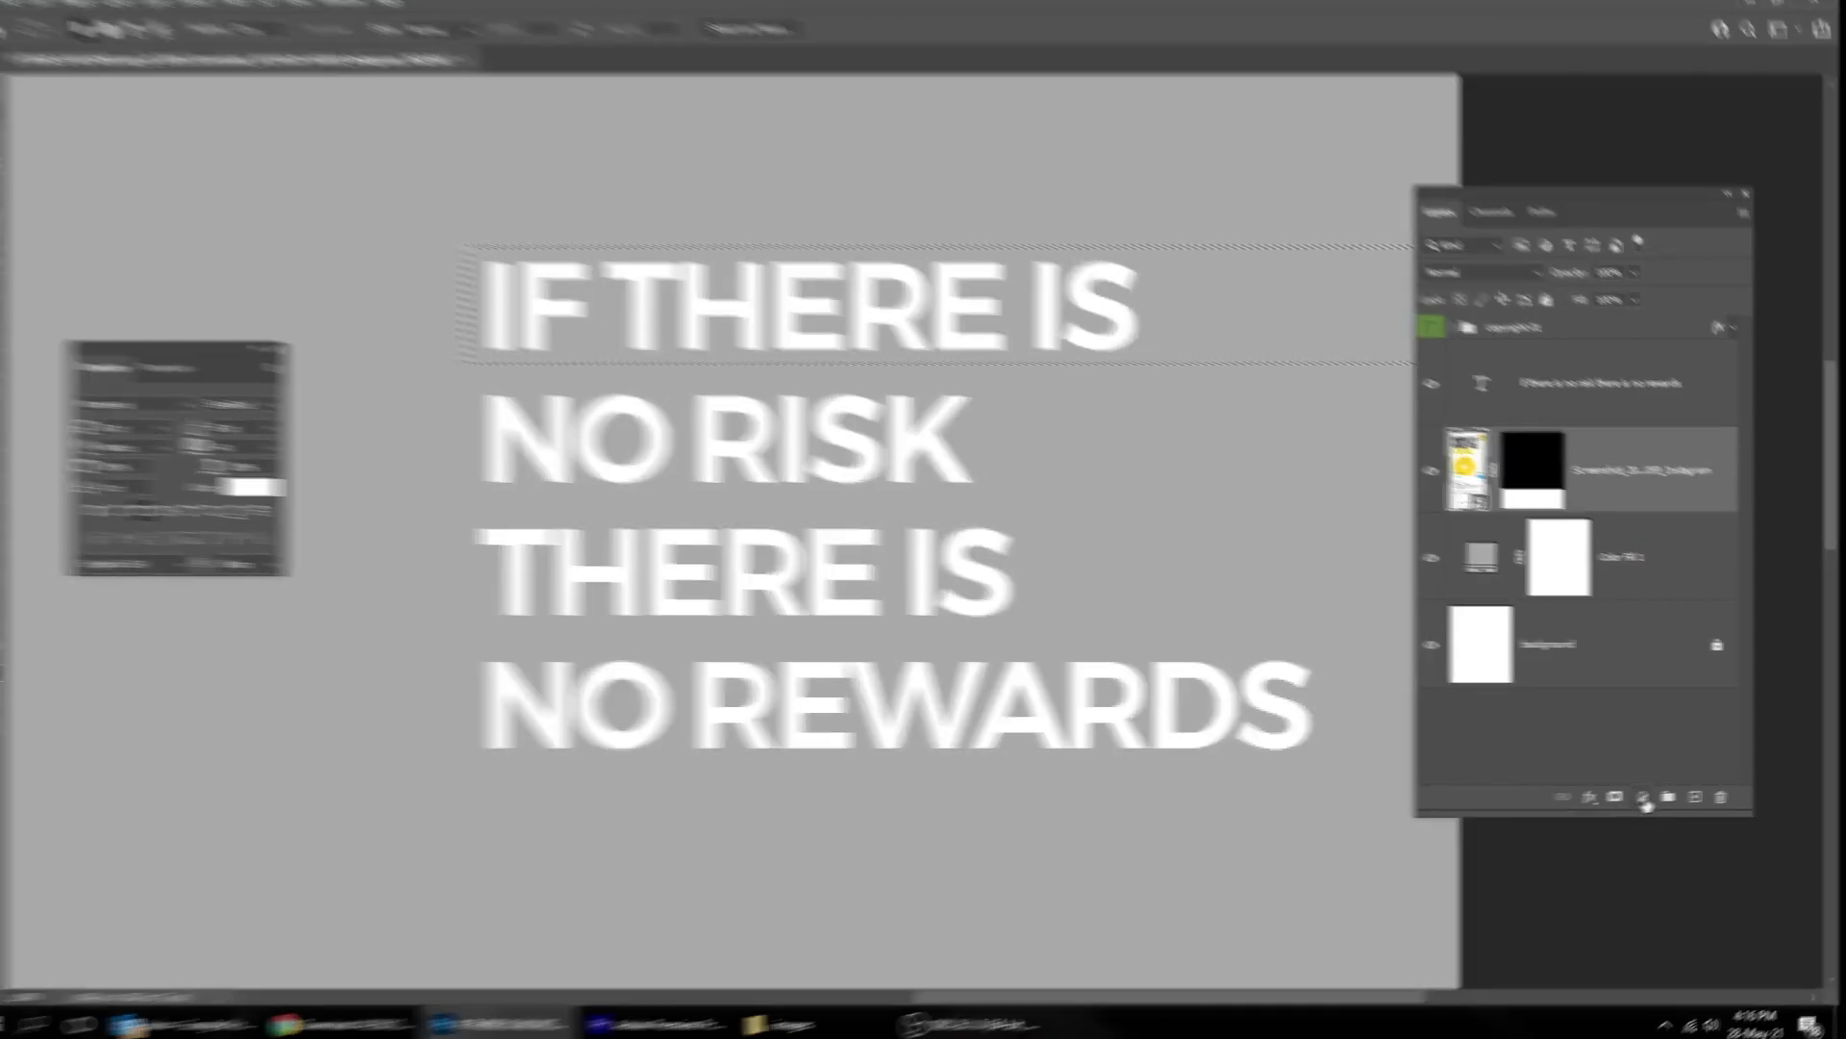
Step: Fill the selection with a pure black Solid Color banner
left_click(1644, 799)
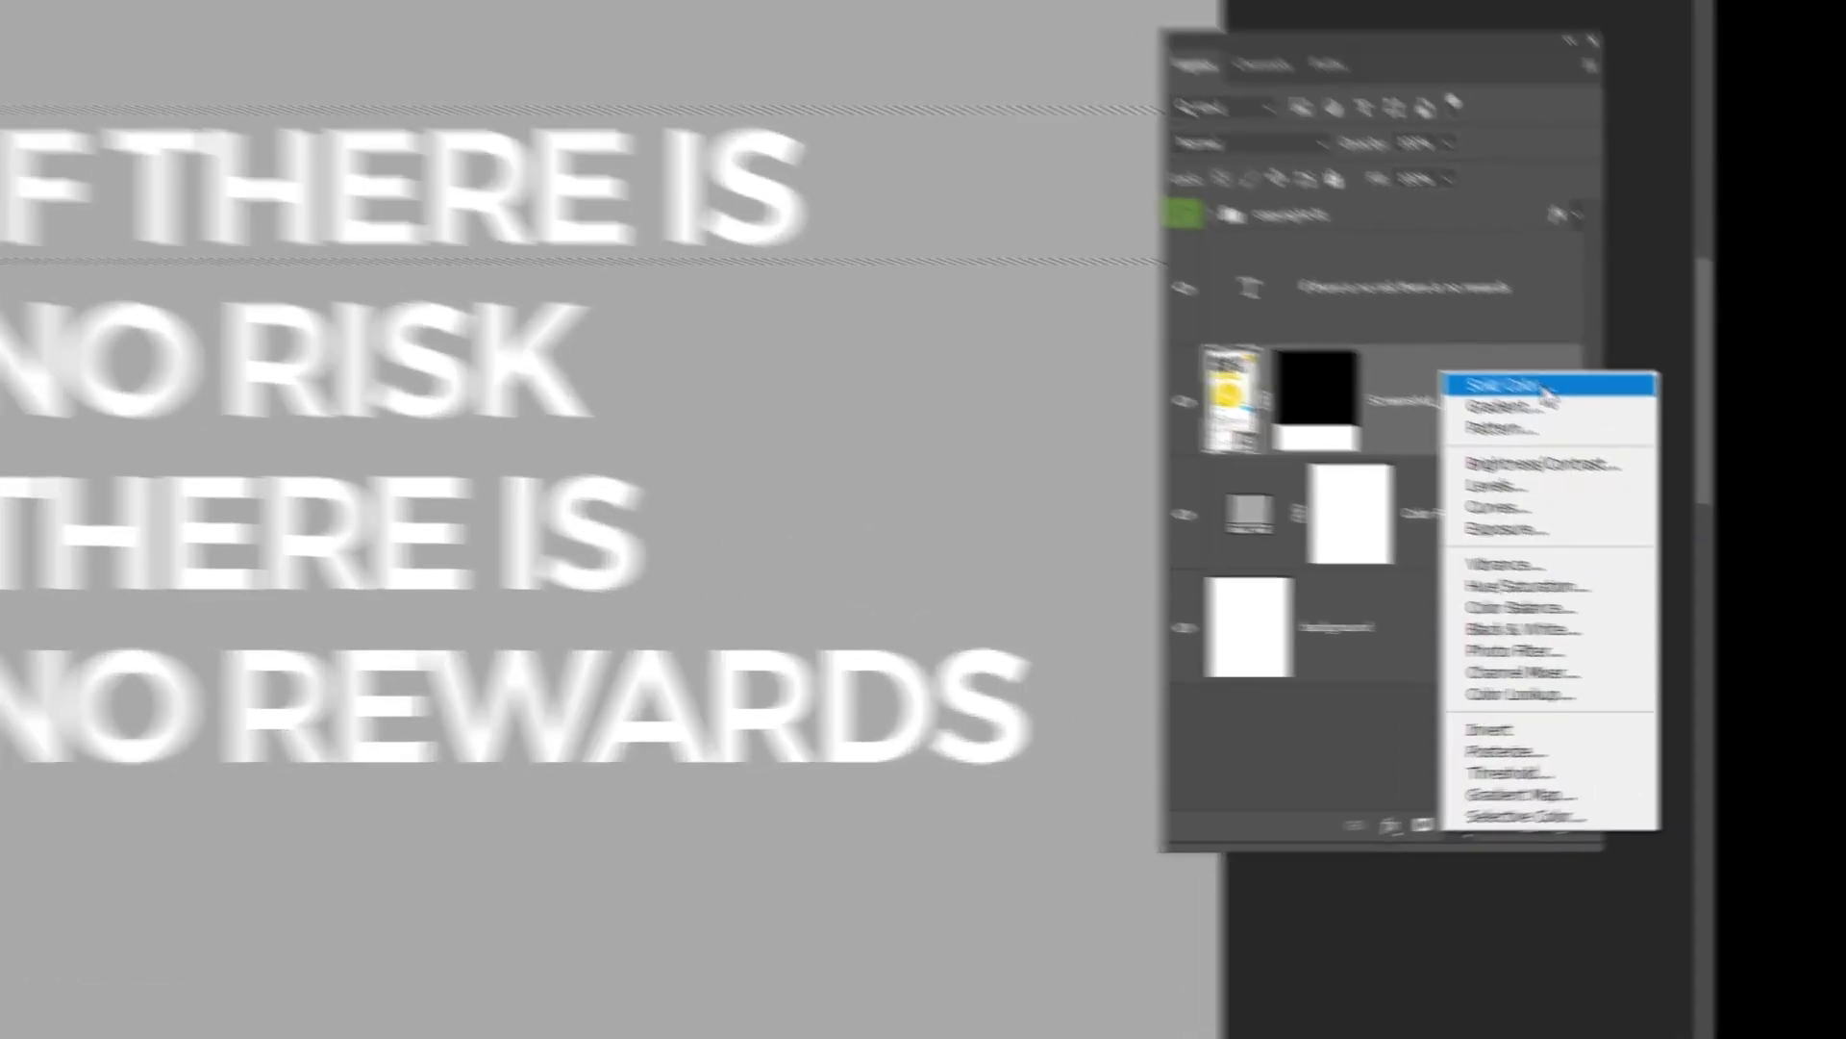
left_click(1543, 386)
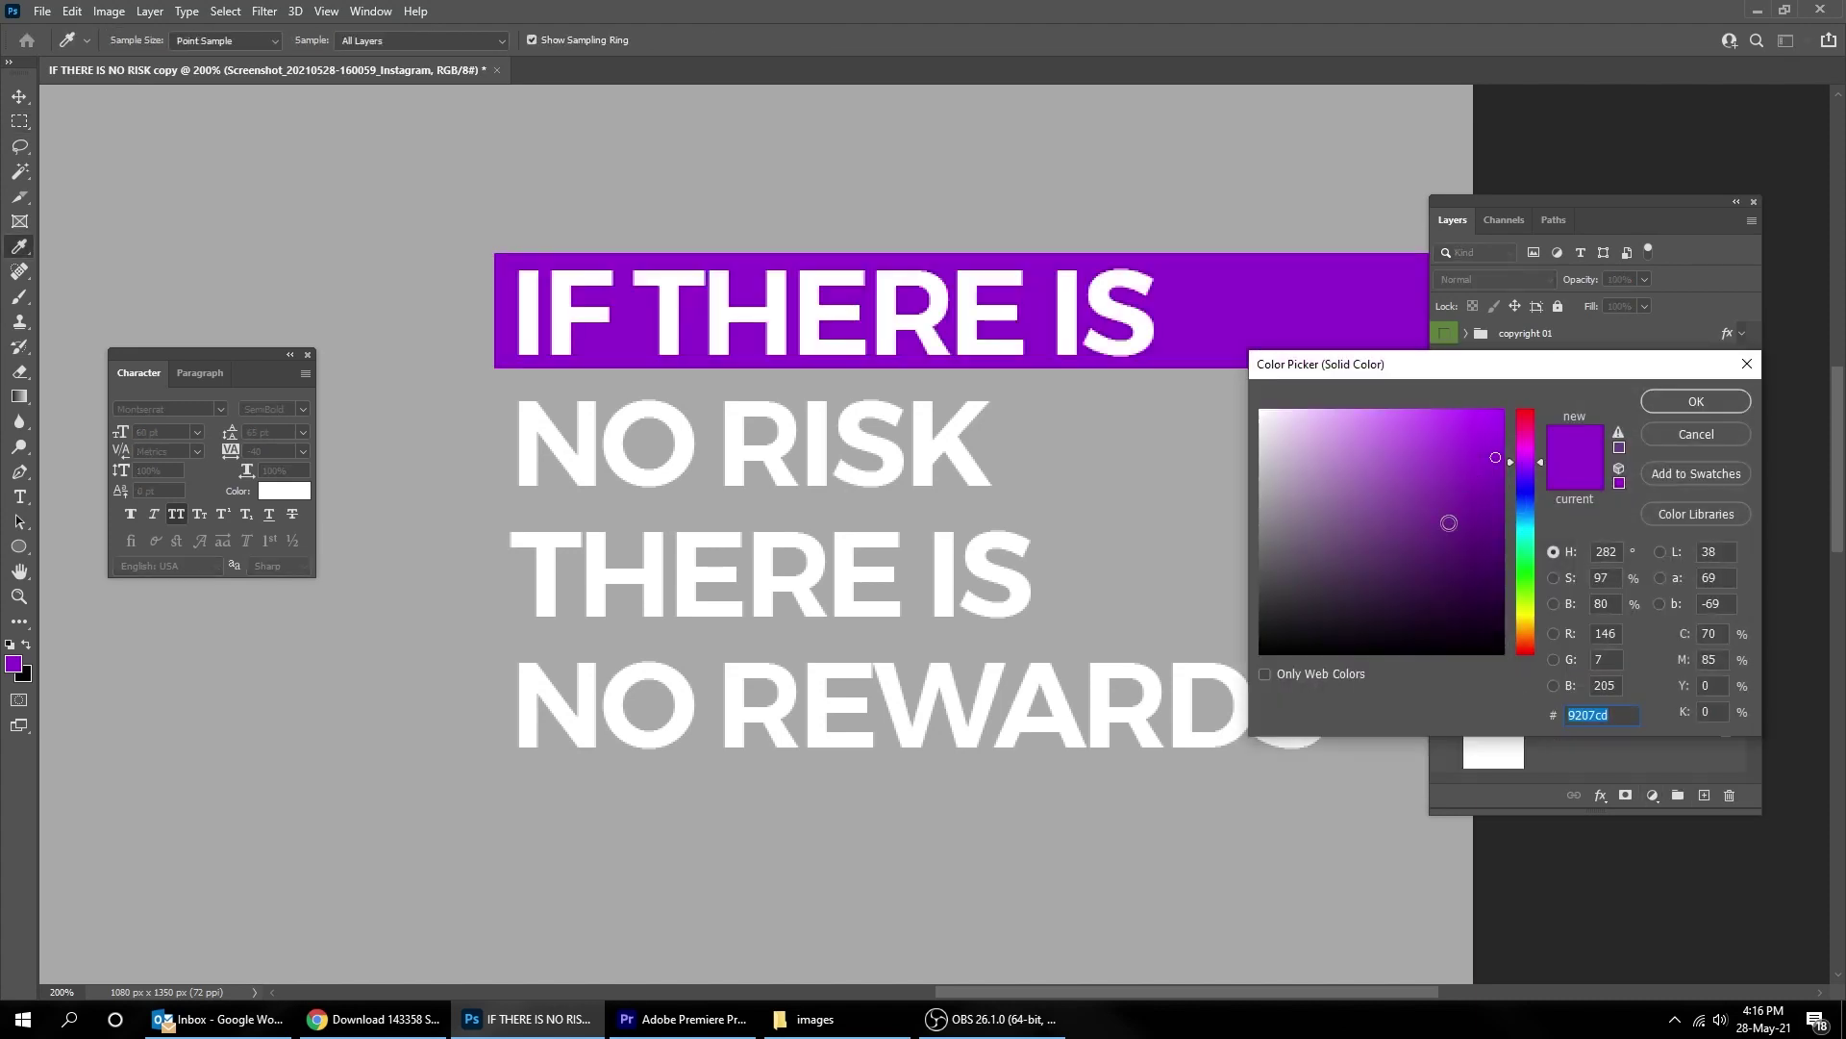
left_click_drag(1449, 523, 1222, 669)
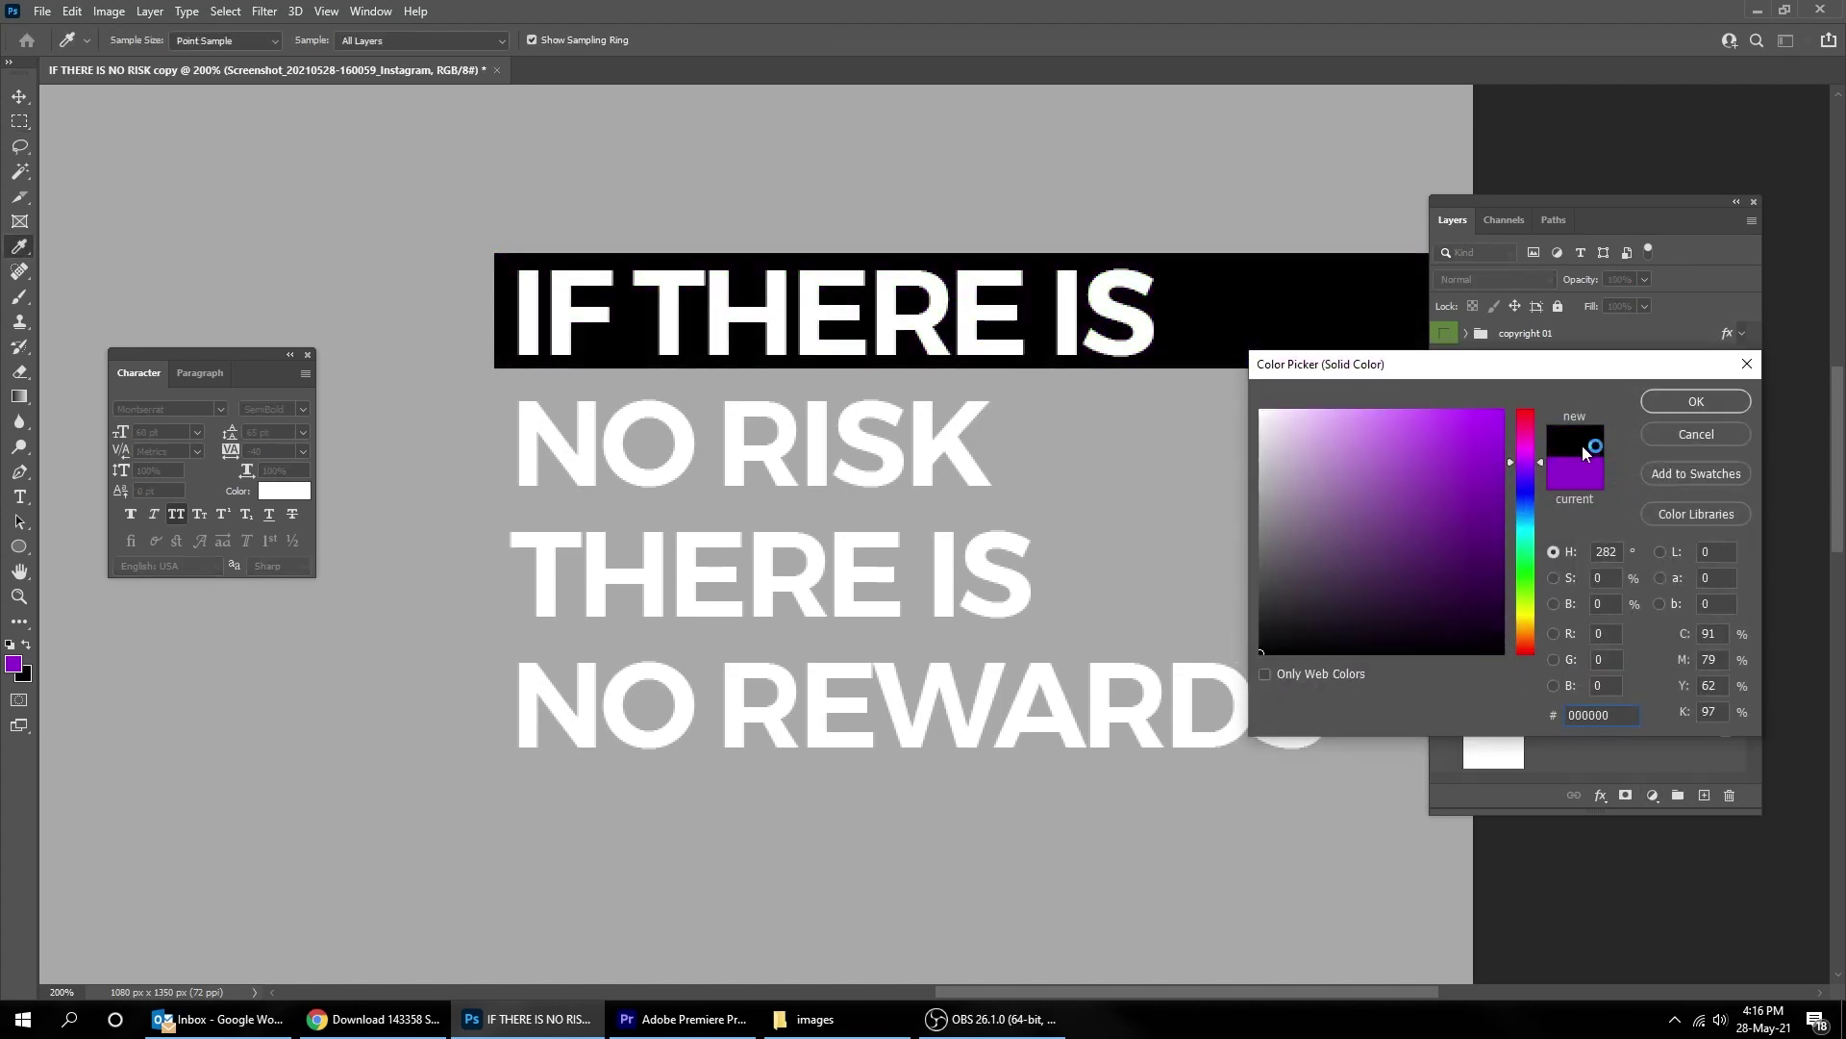
left_click(1696, 401)
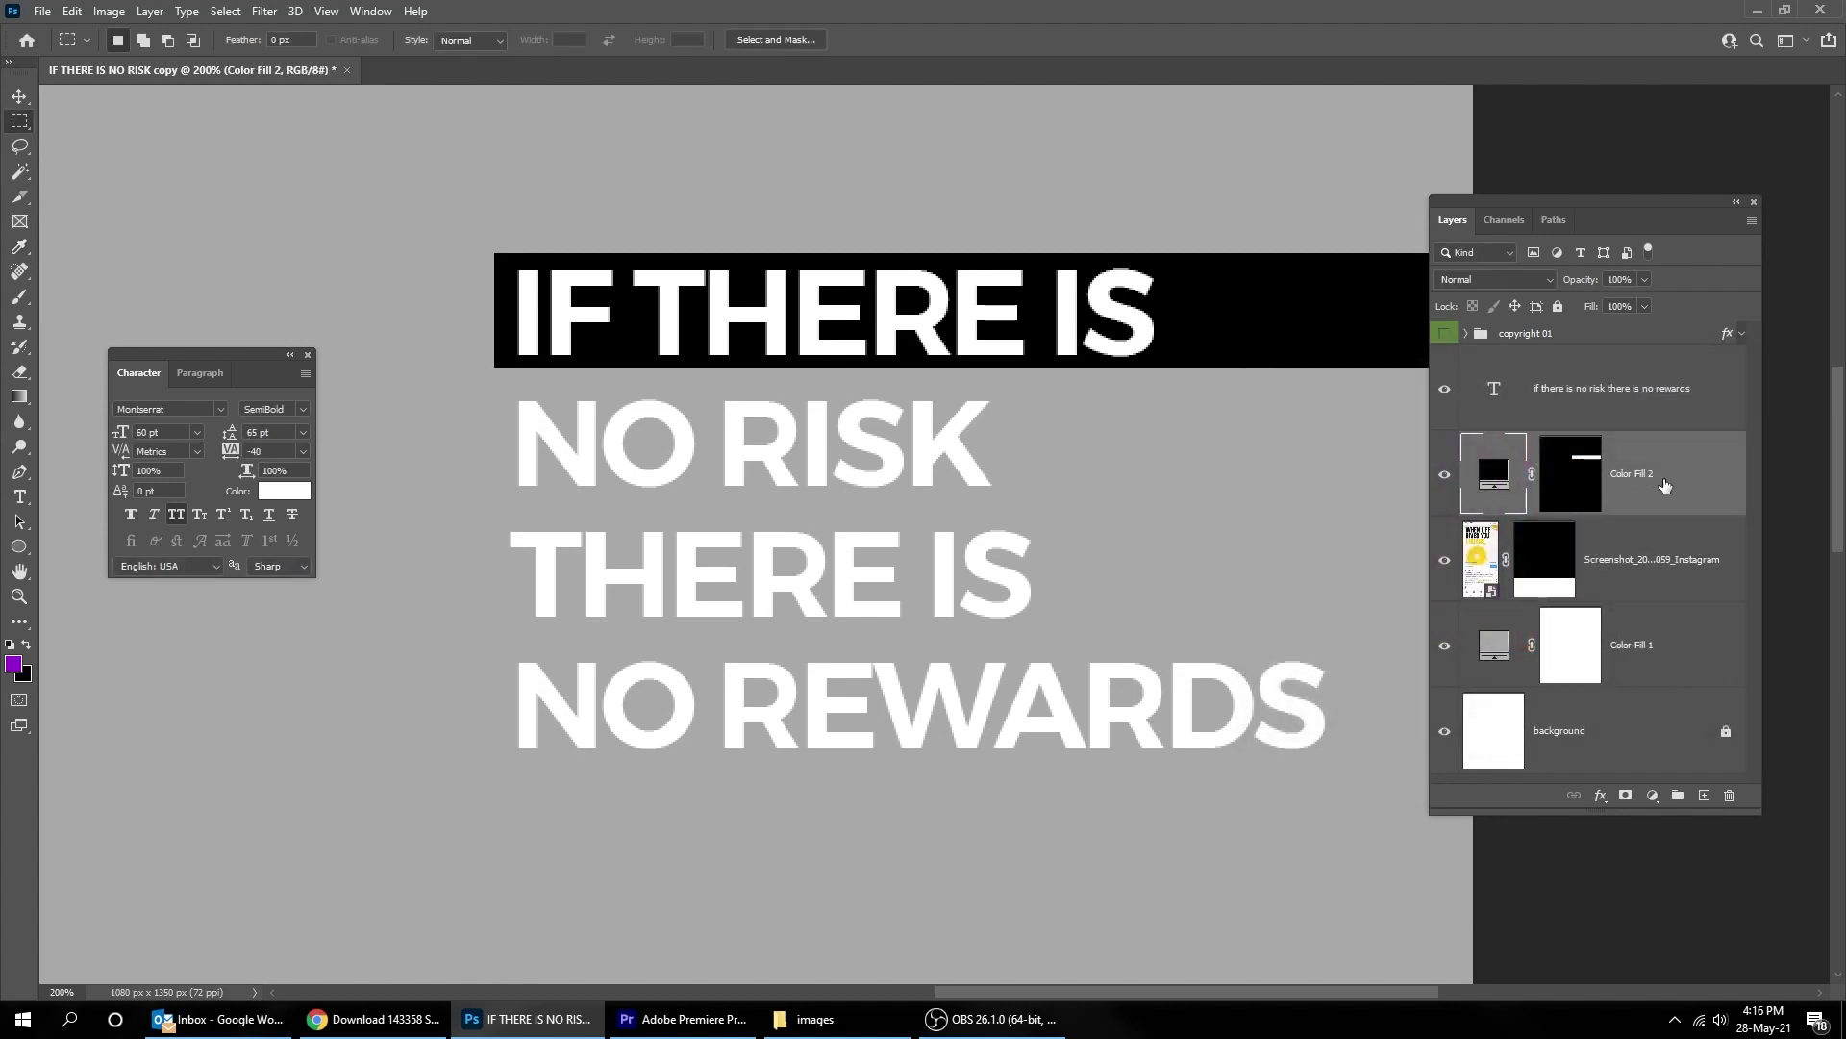
Step: Duplicate the black banner and move the copy down behind 'NO RISK'
key("ctrl+j")
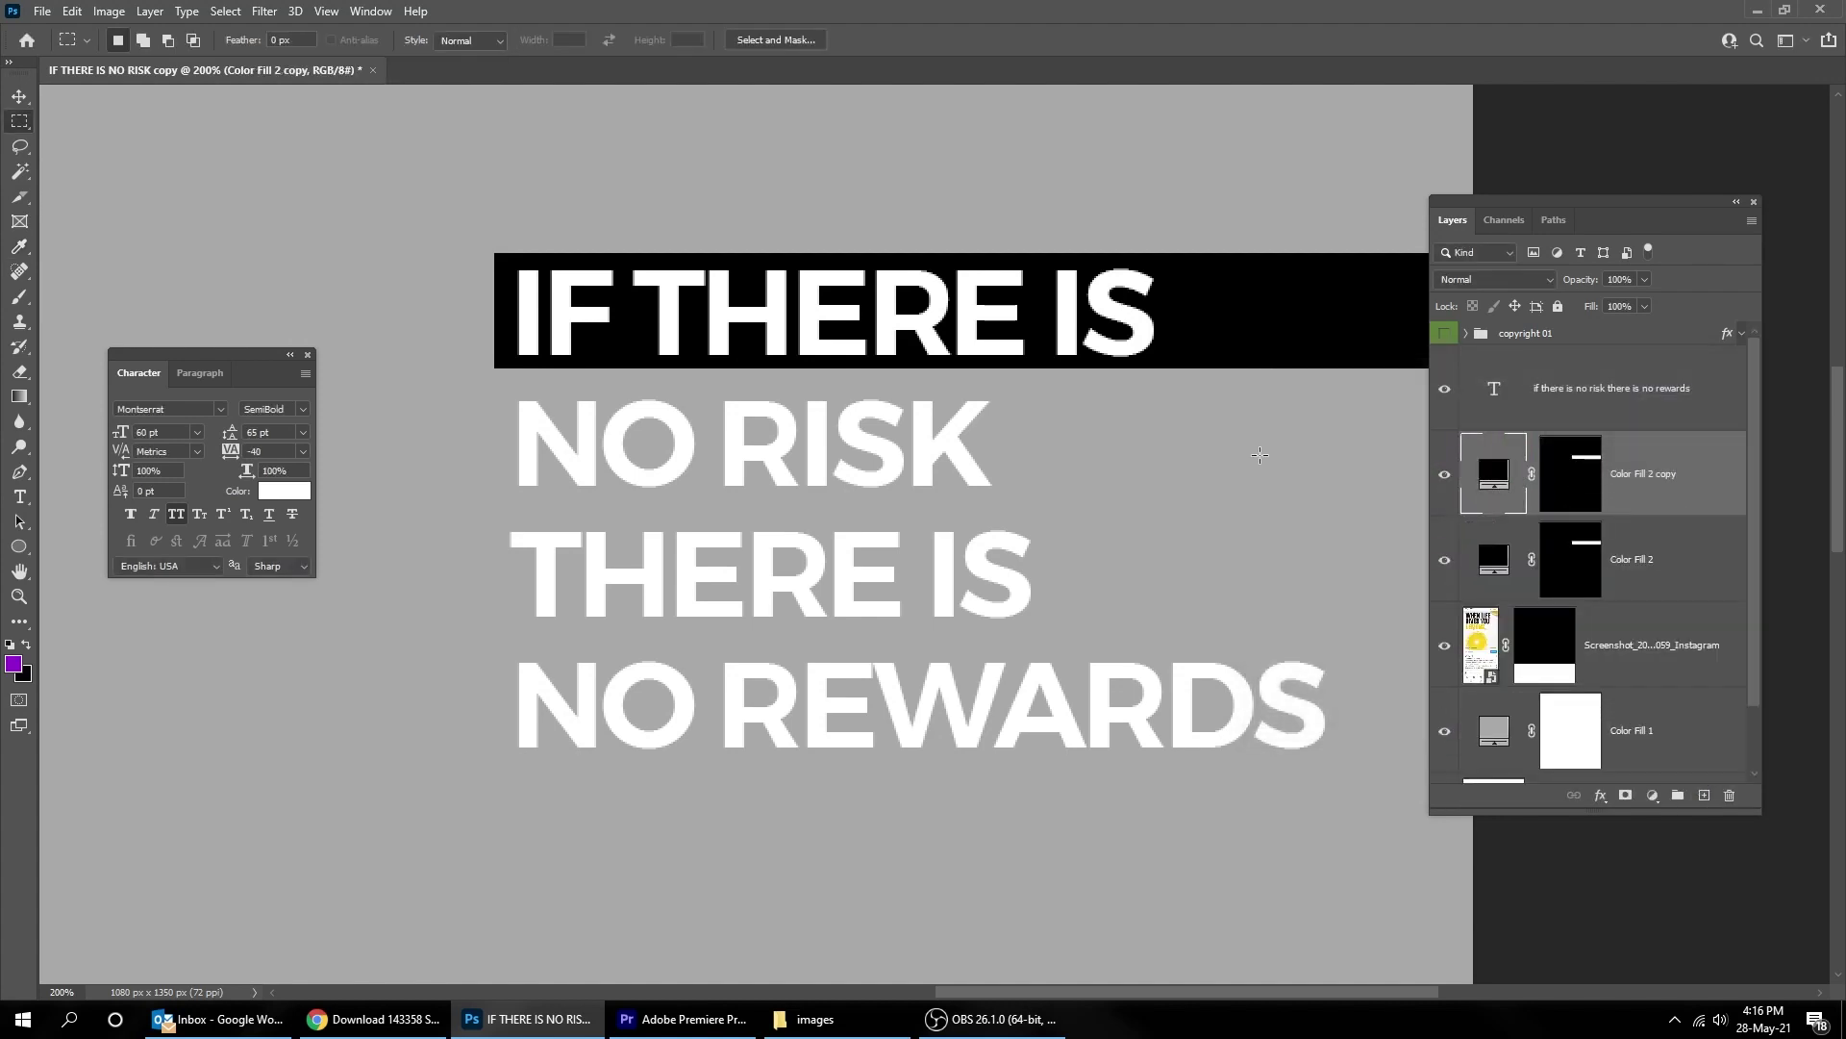
key("v")
left_click_drag(1203, 338, 1197, 460)
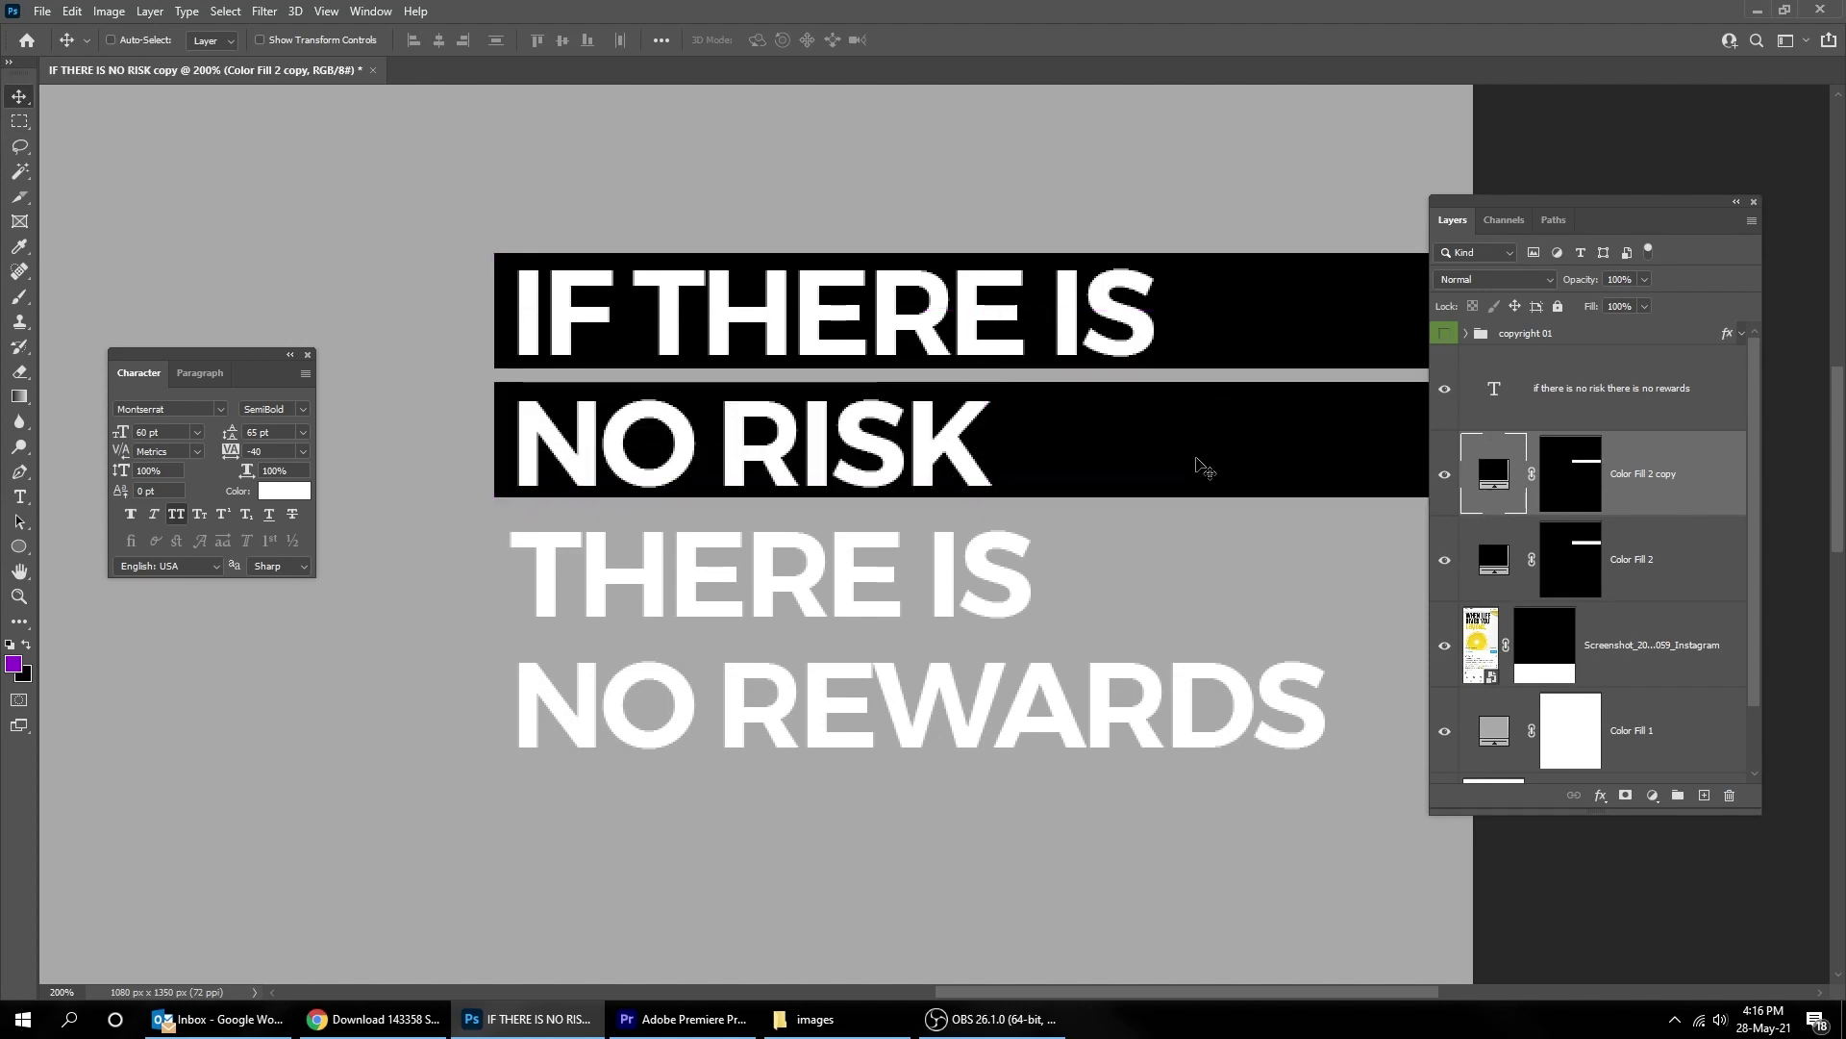
key("Down")
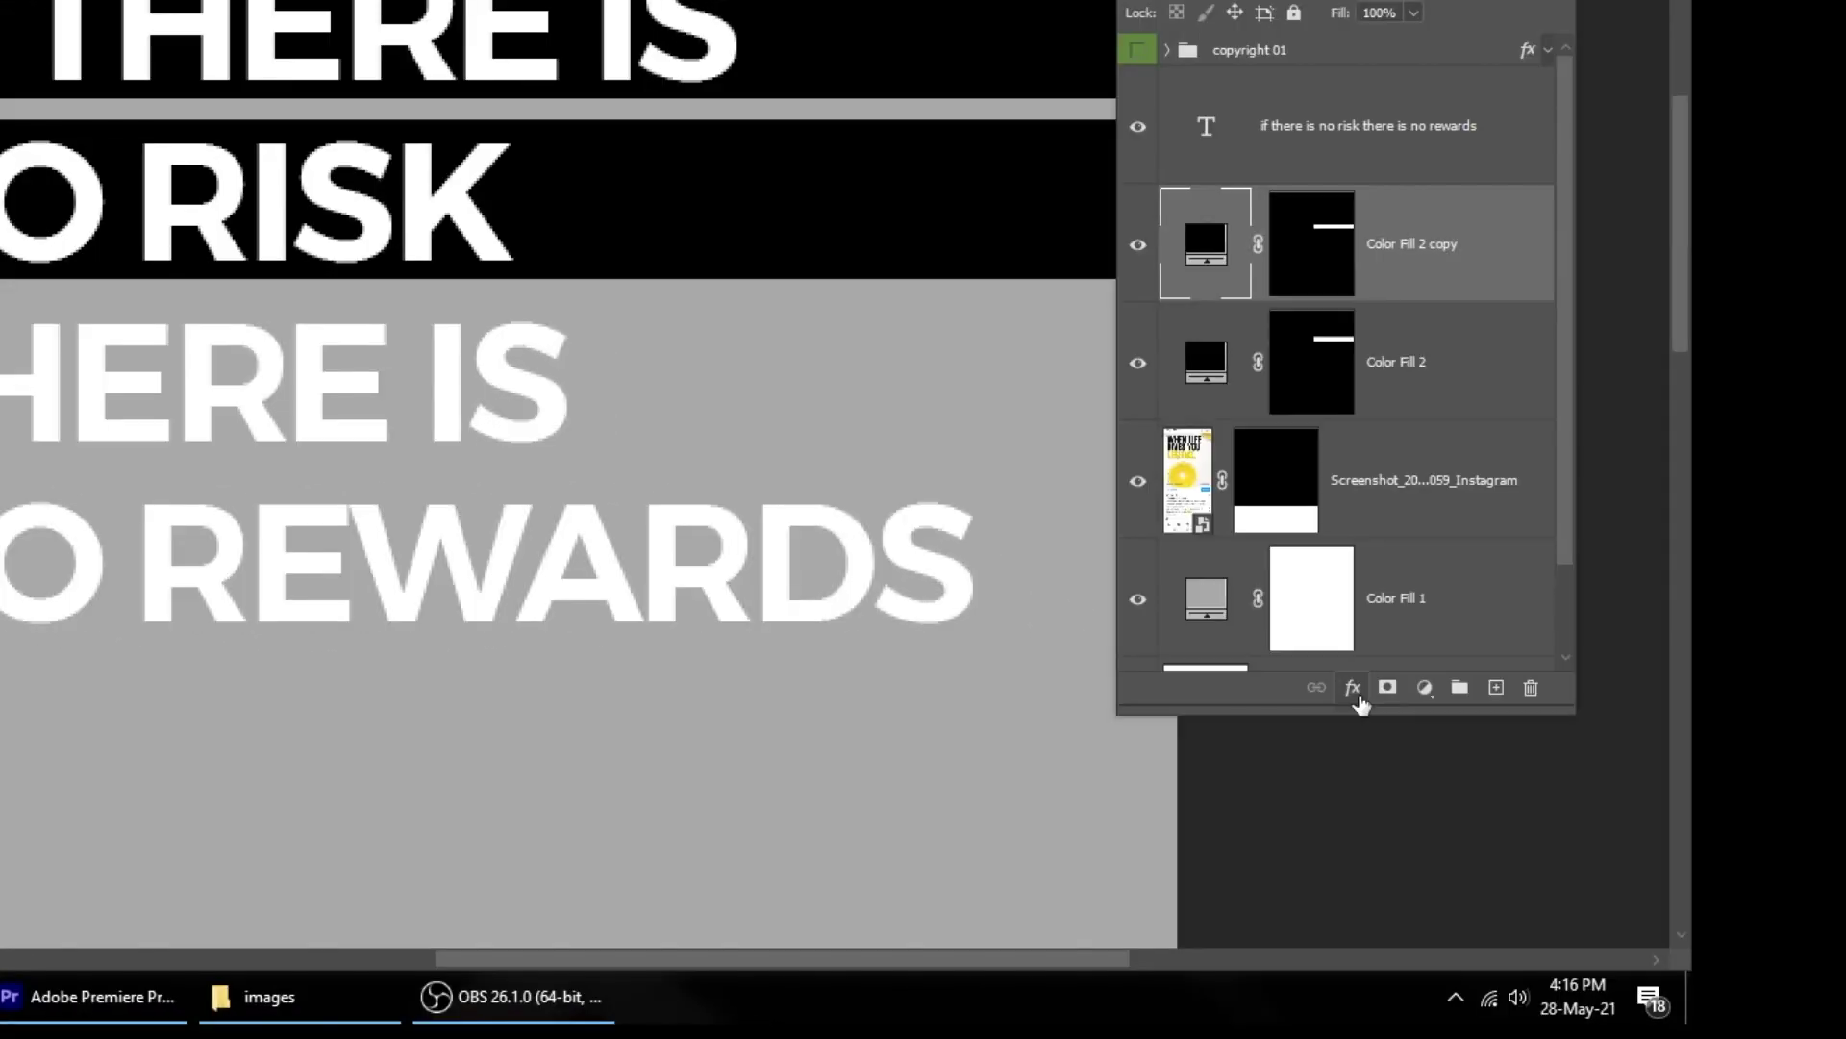
Step: Add a Gradient Overlay using the purple Foreground to Background gradient
left_click(1600, 795)
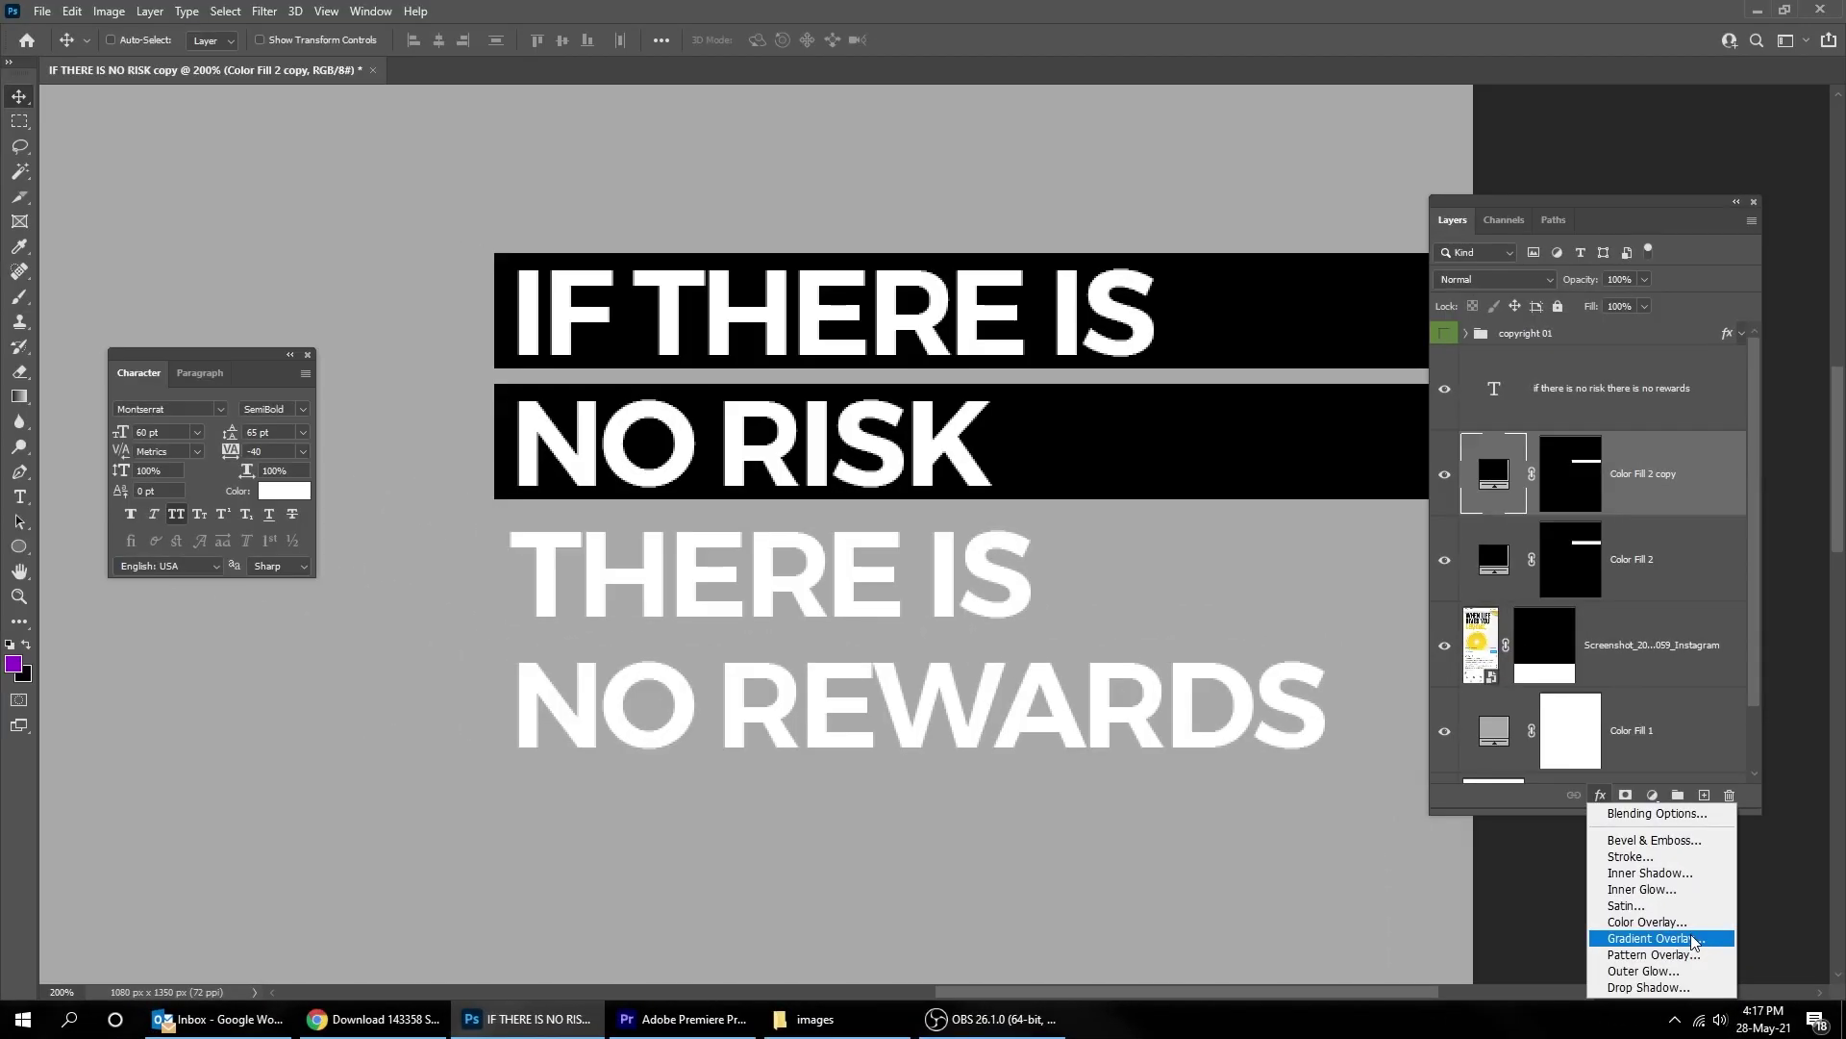
left_click(1479, 885)
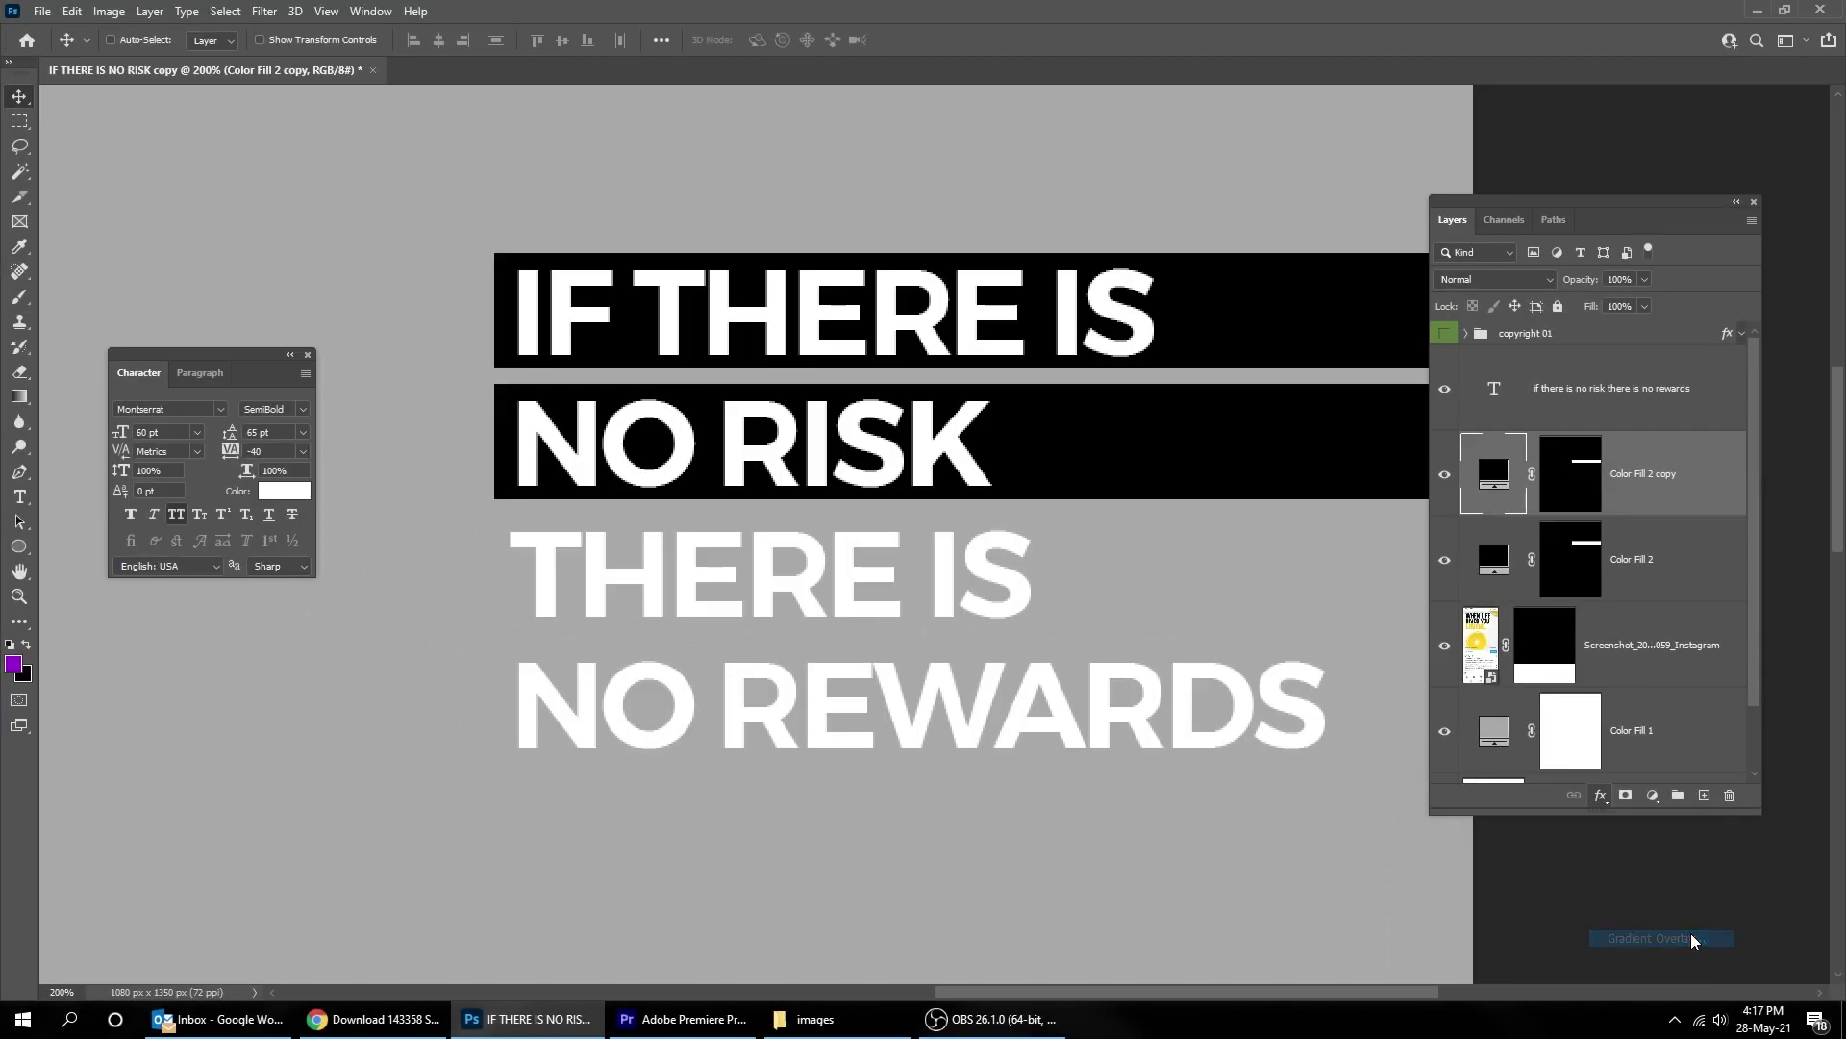
left_click_drag(378, 142, 858, 185)
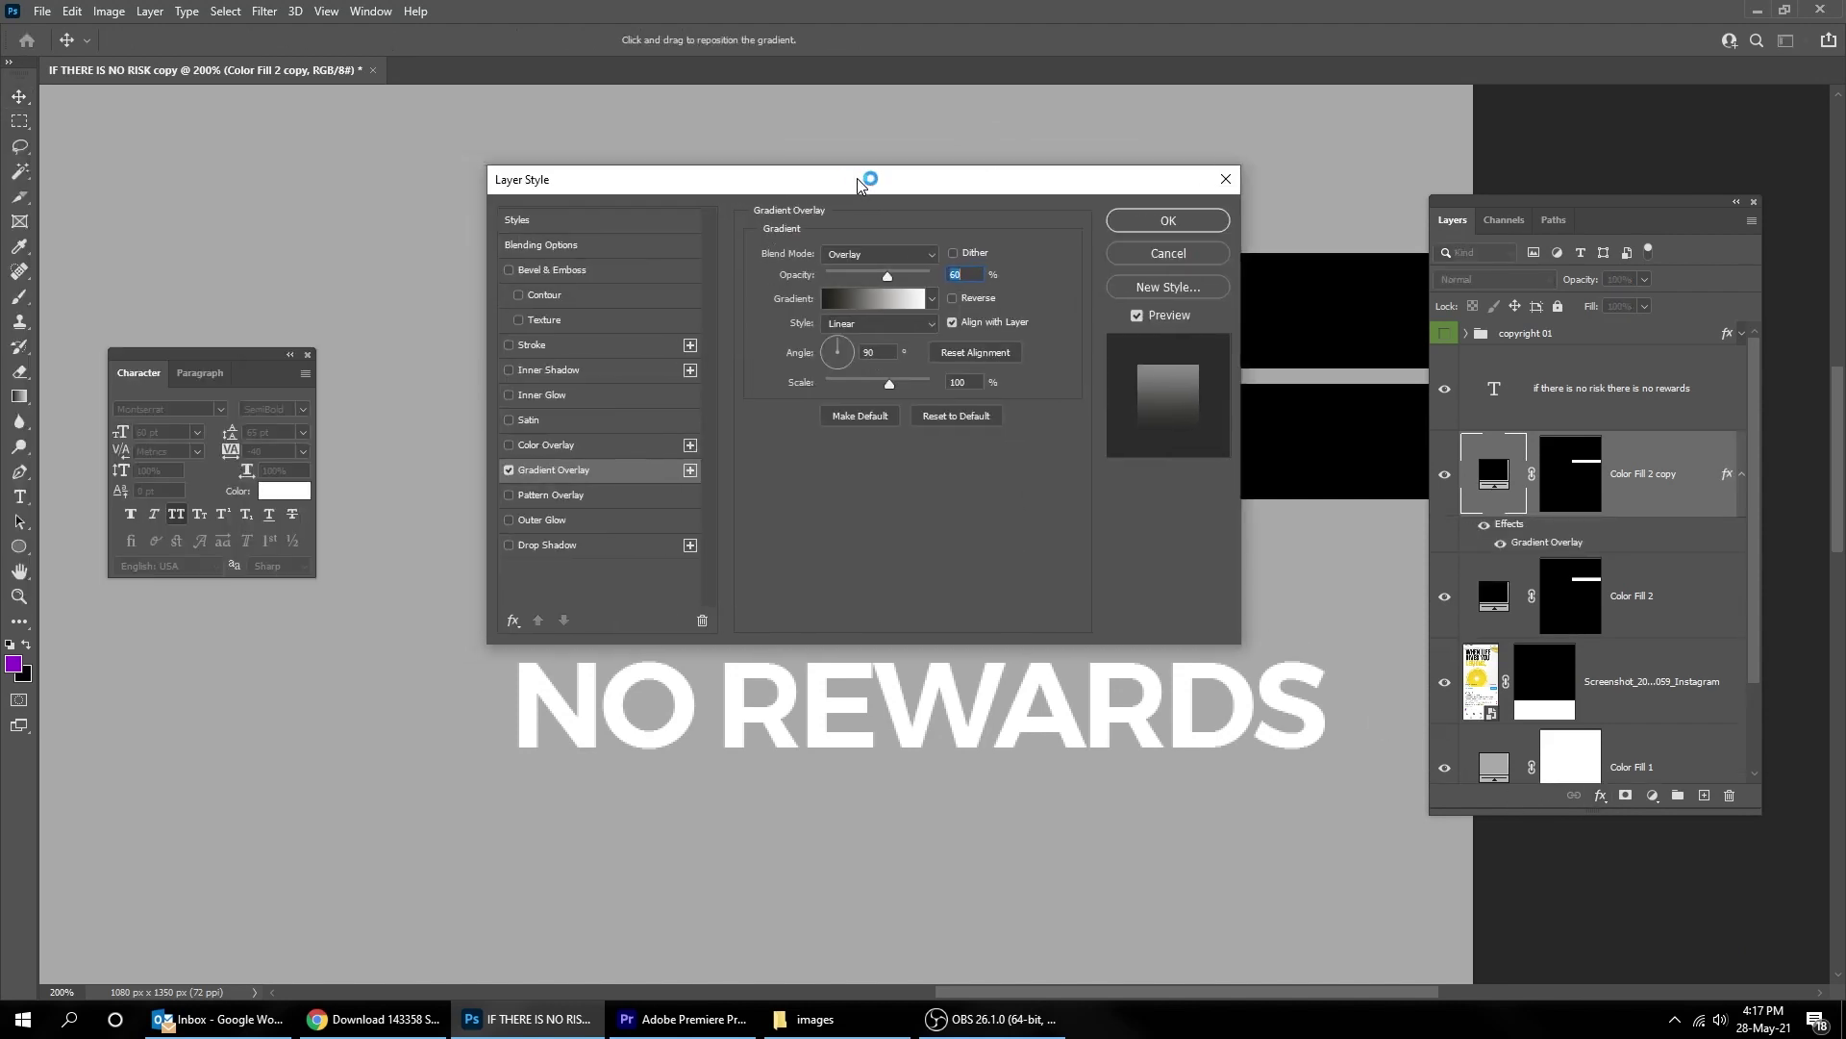
left_click(851, 298)
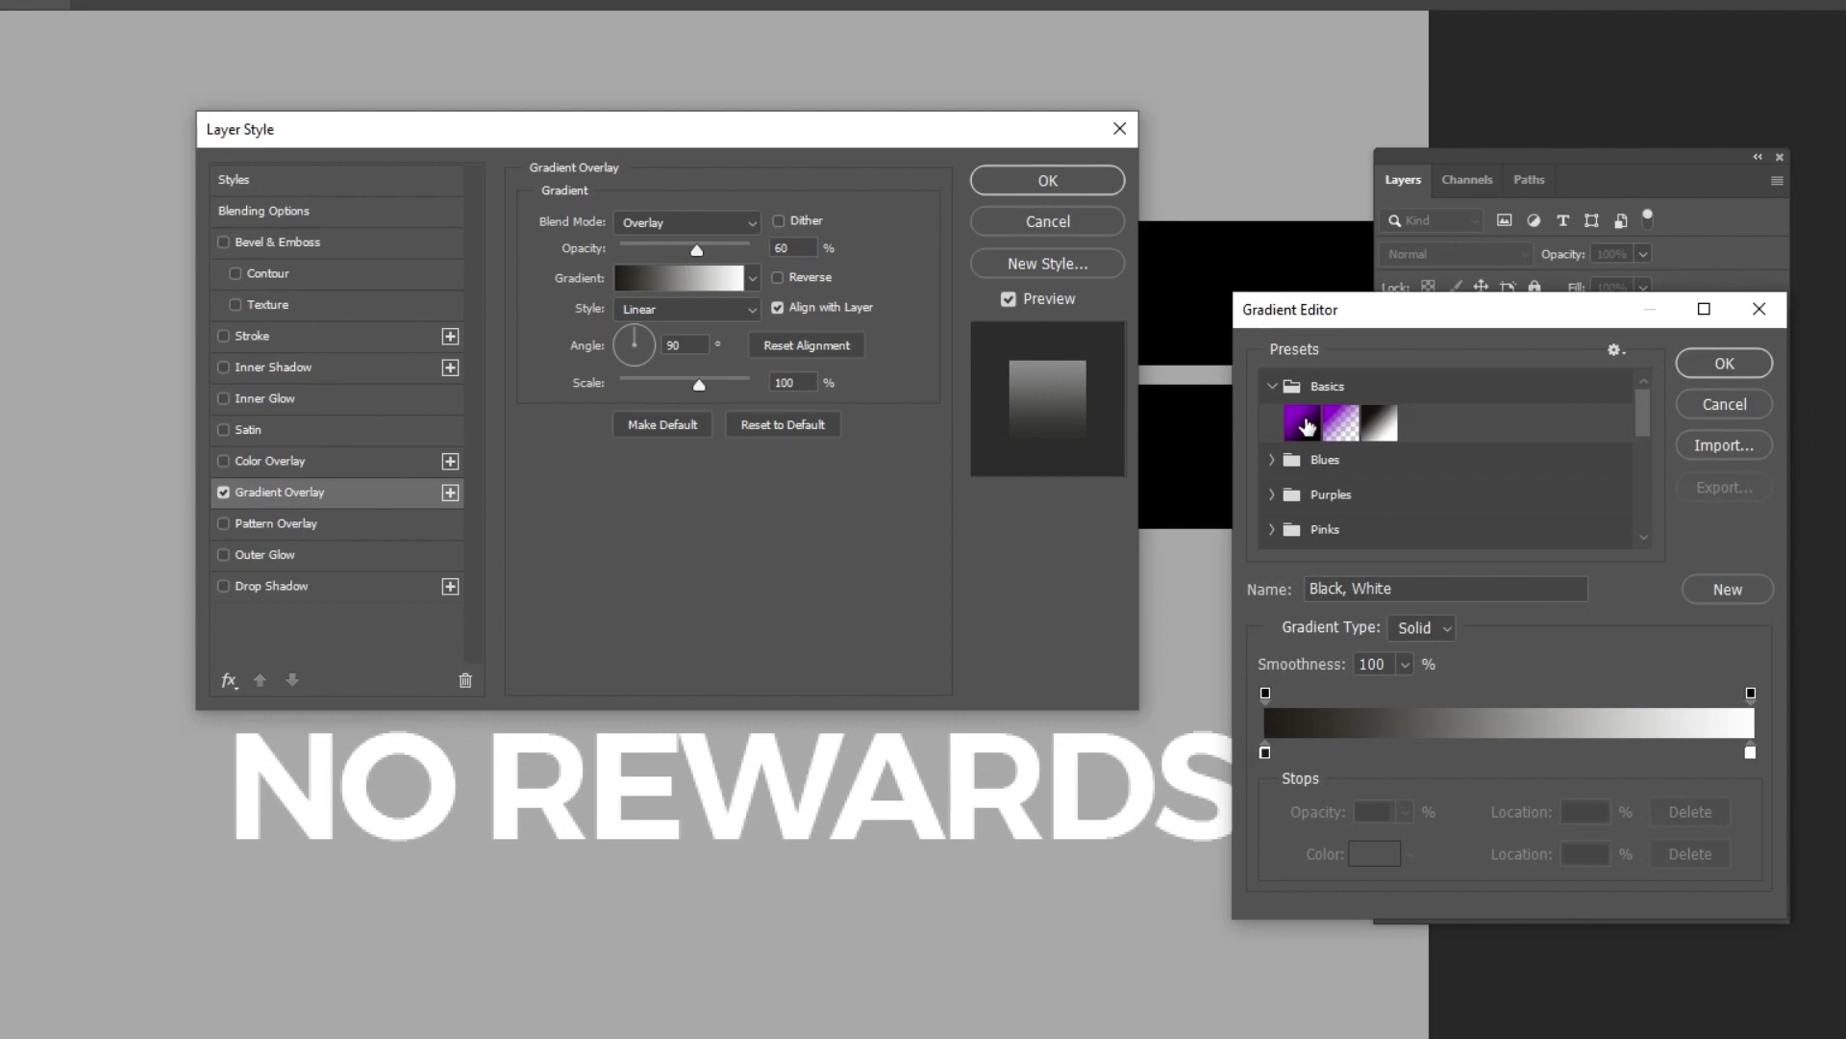
left_click(1304, 422)
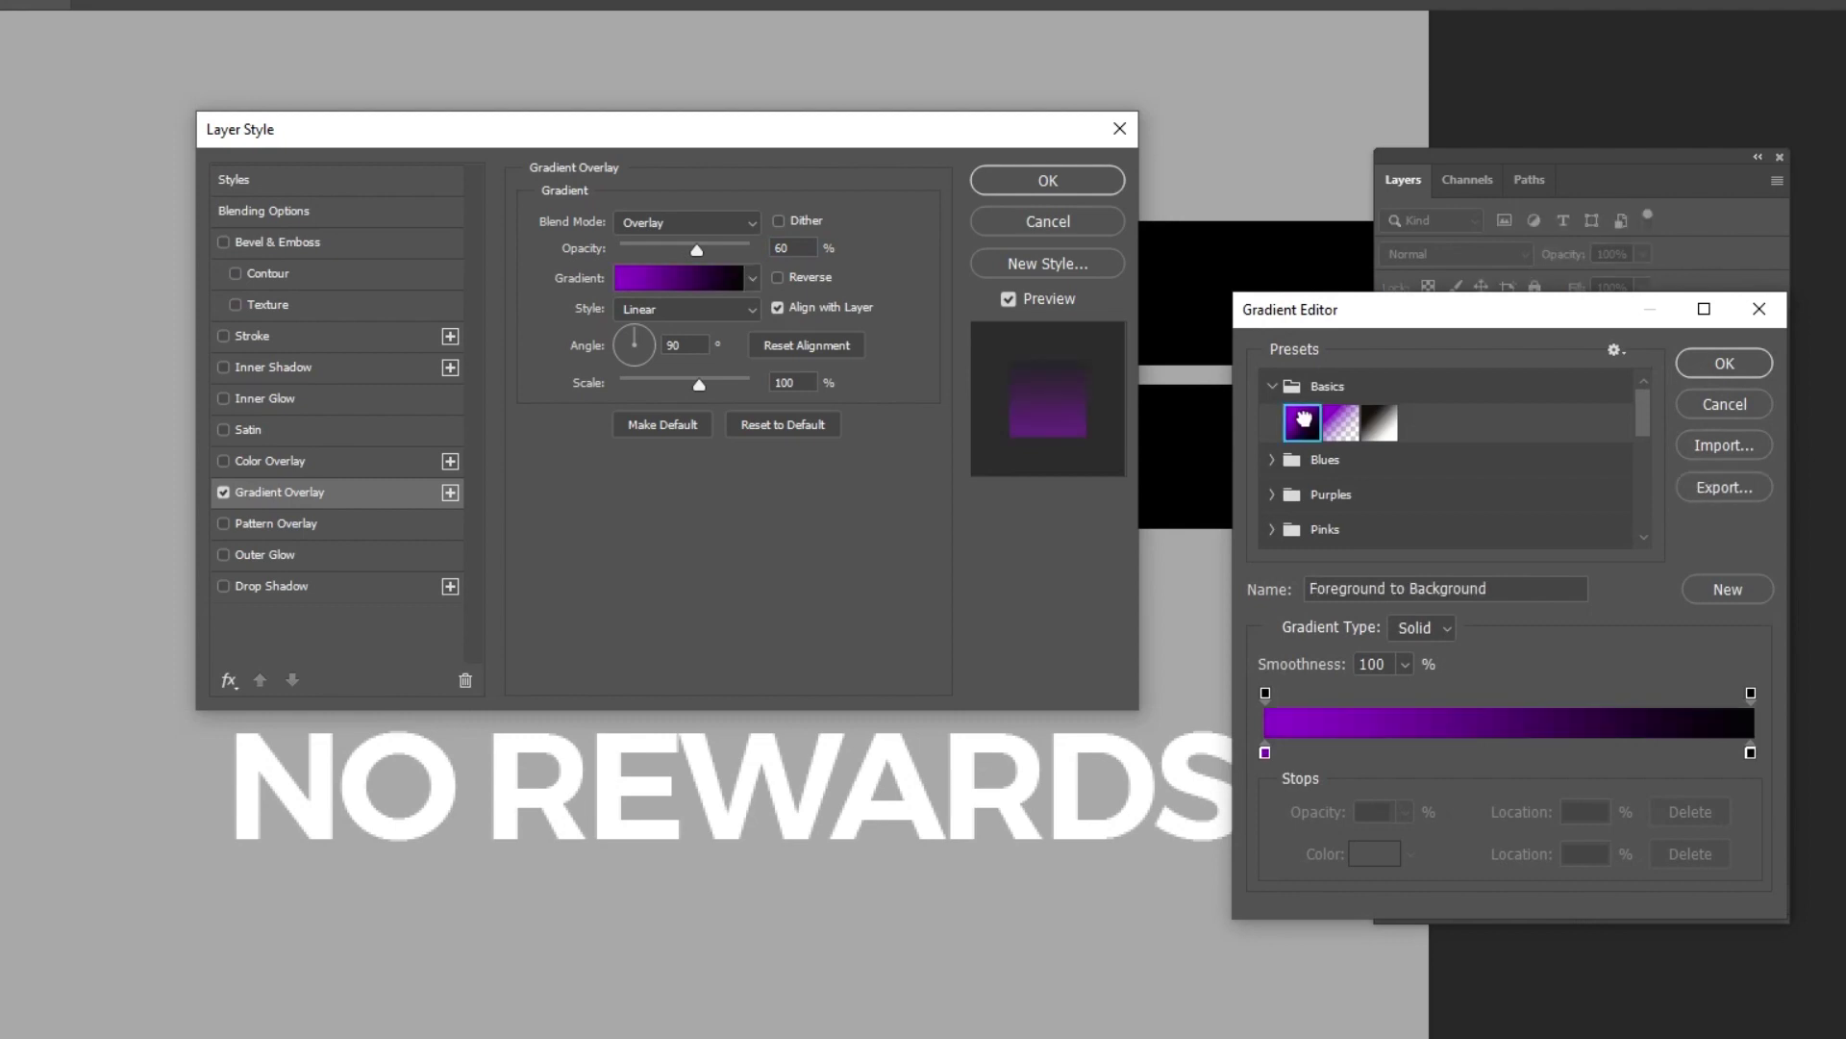
left_click(1724, 363)
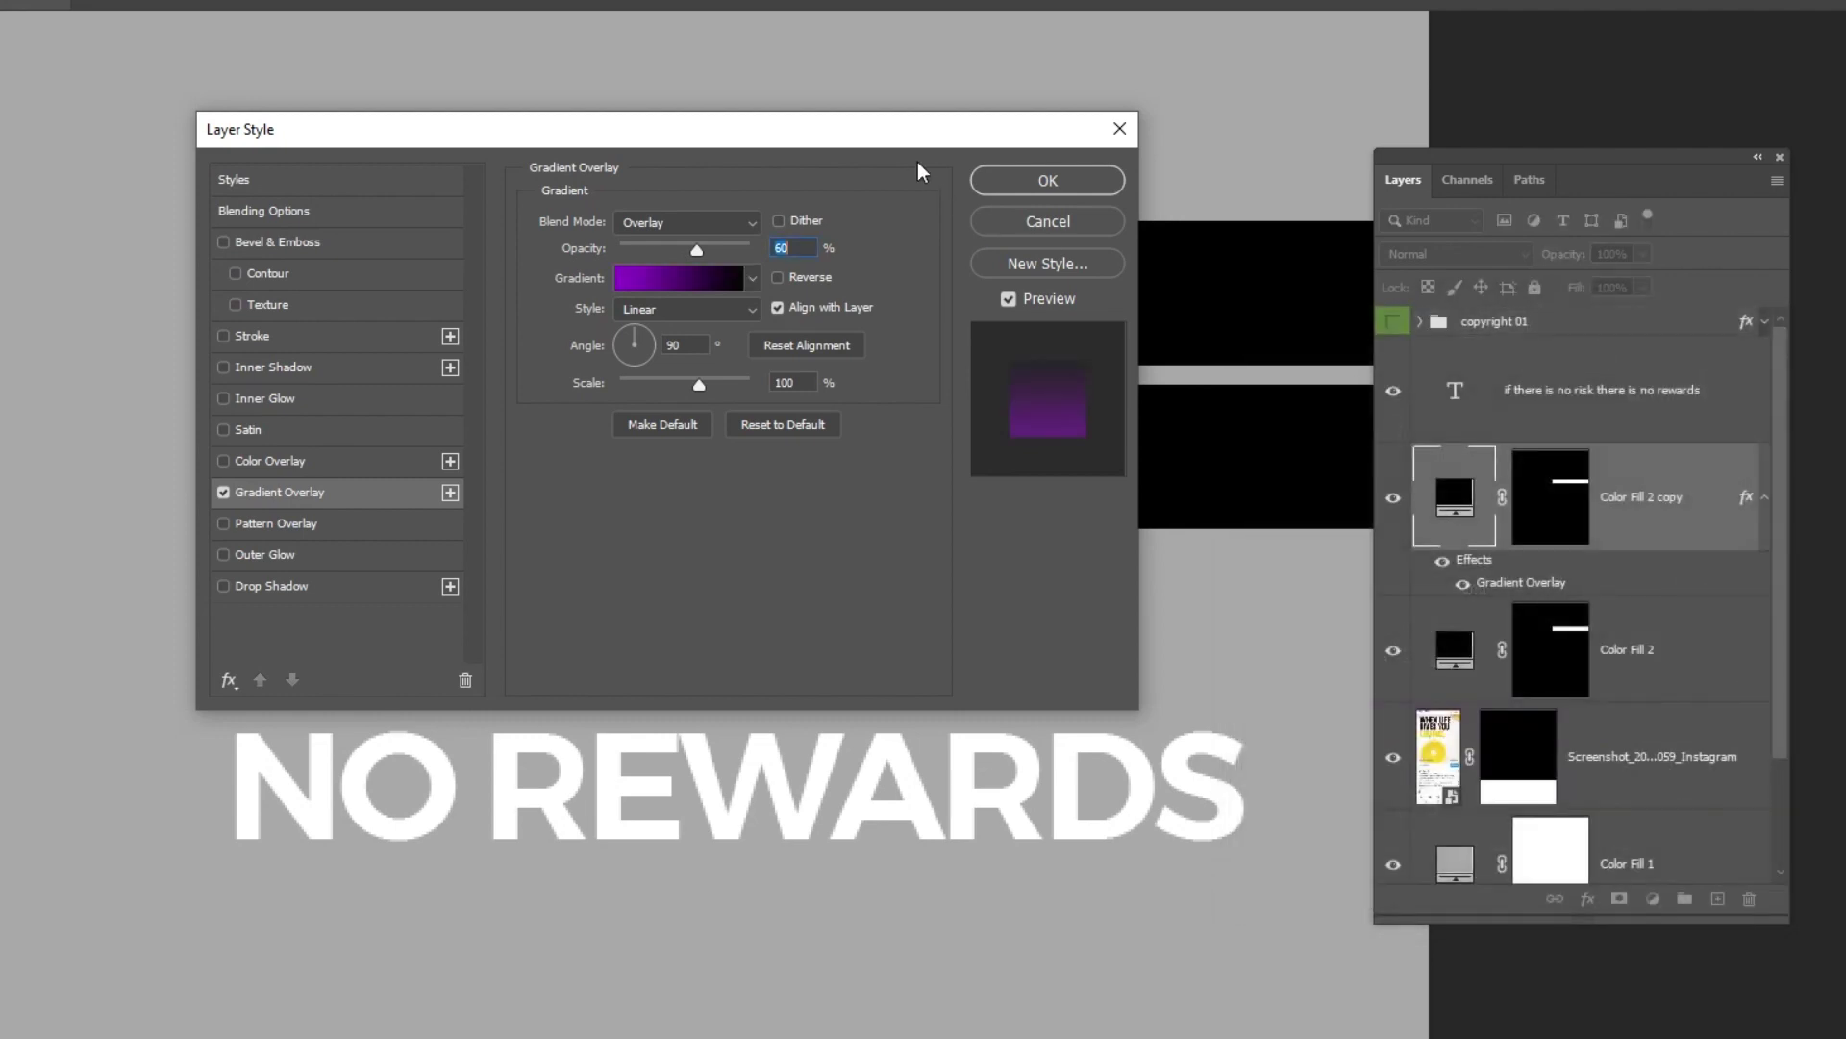
Step: Set the gradient overlay to Normal blend mode, 100% opacity and 0° angle
left_click(686, 222)
scroll(692, 289, "up", 5)
left_click(673, 235)
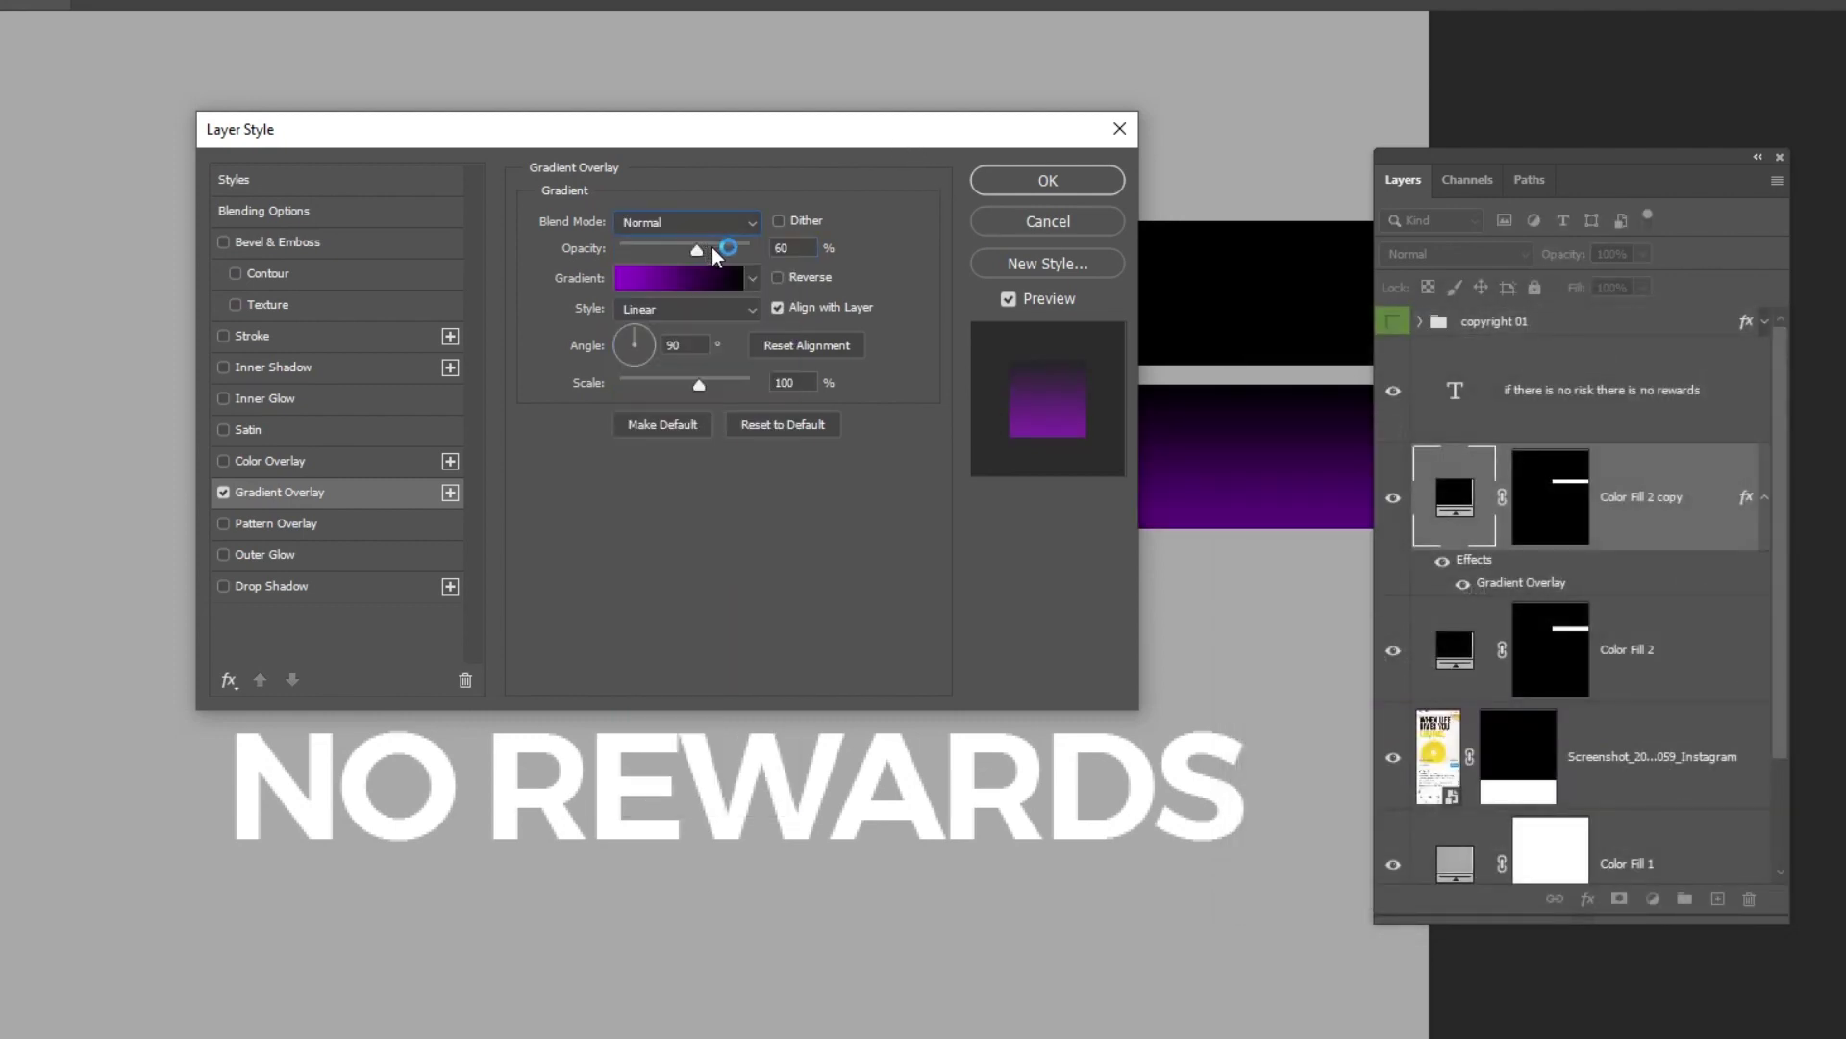
left_click_drag(697, 250, 703, 254)
left_click_drag(846, 142, 394, 185)
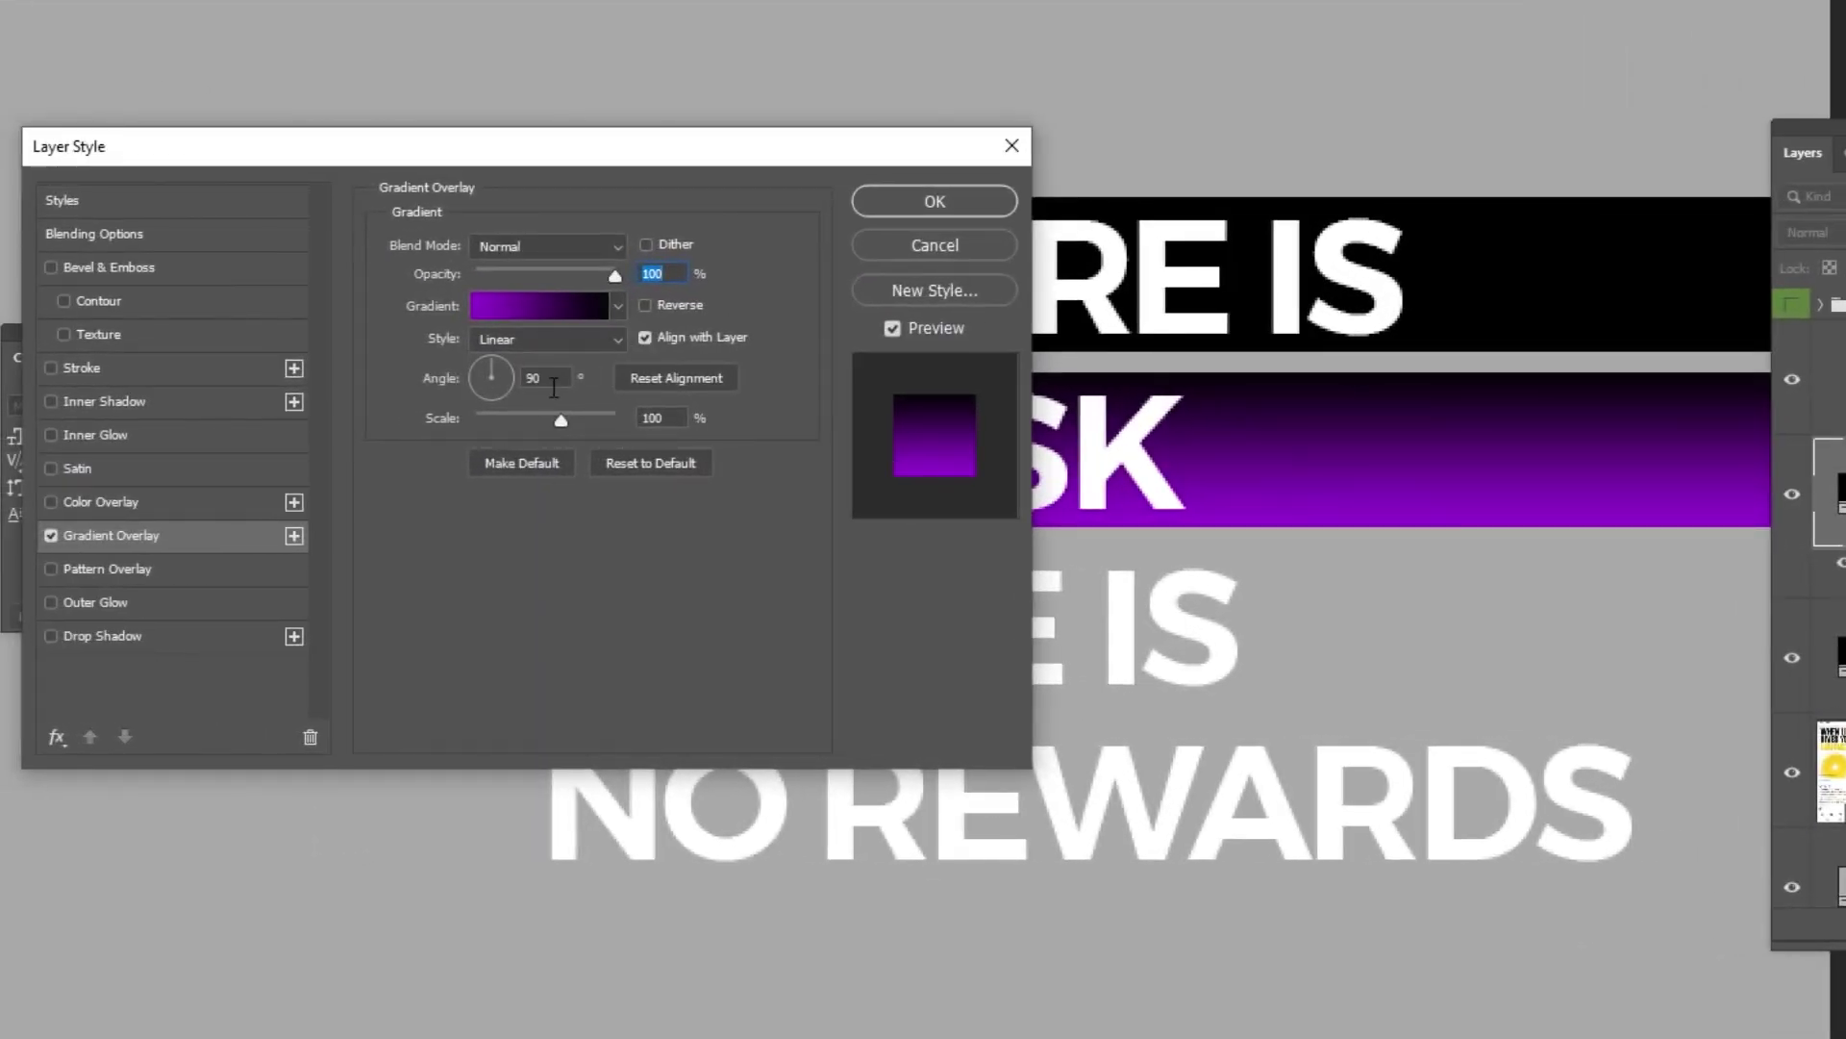
double_click(553, 382)
type("0")
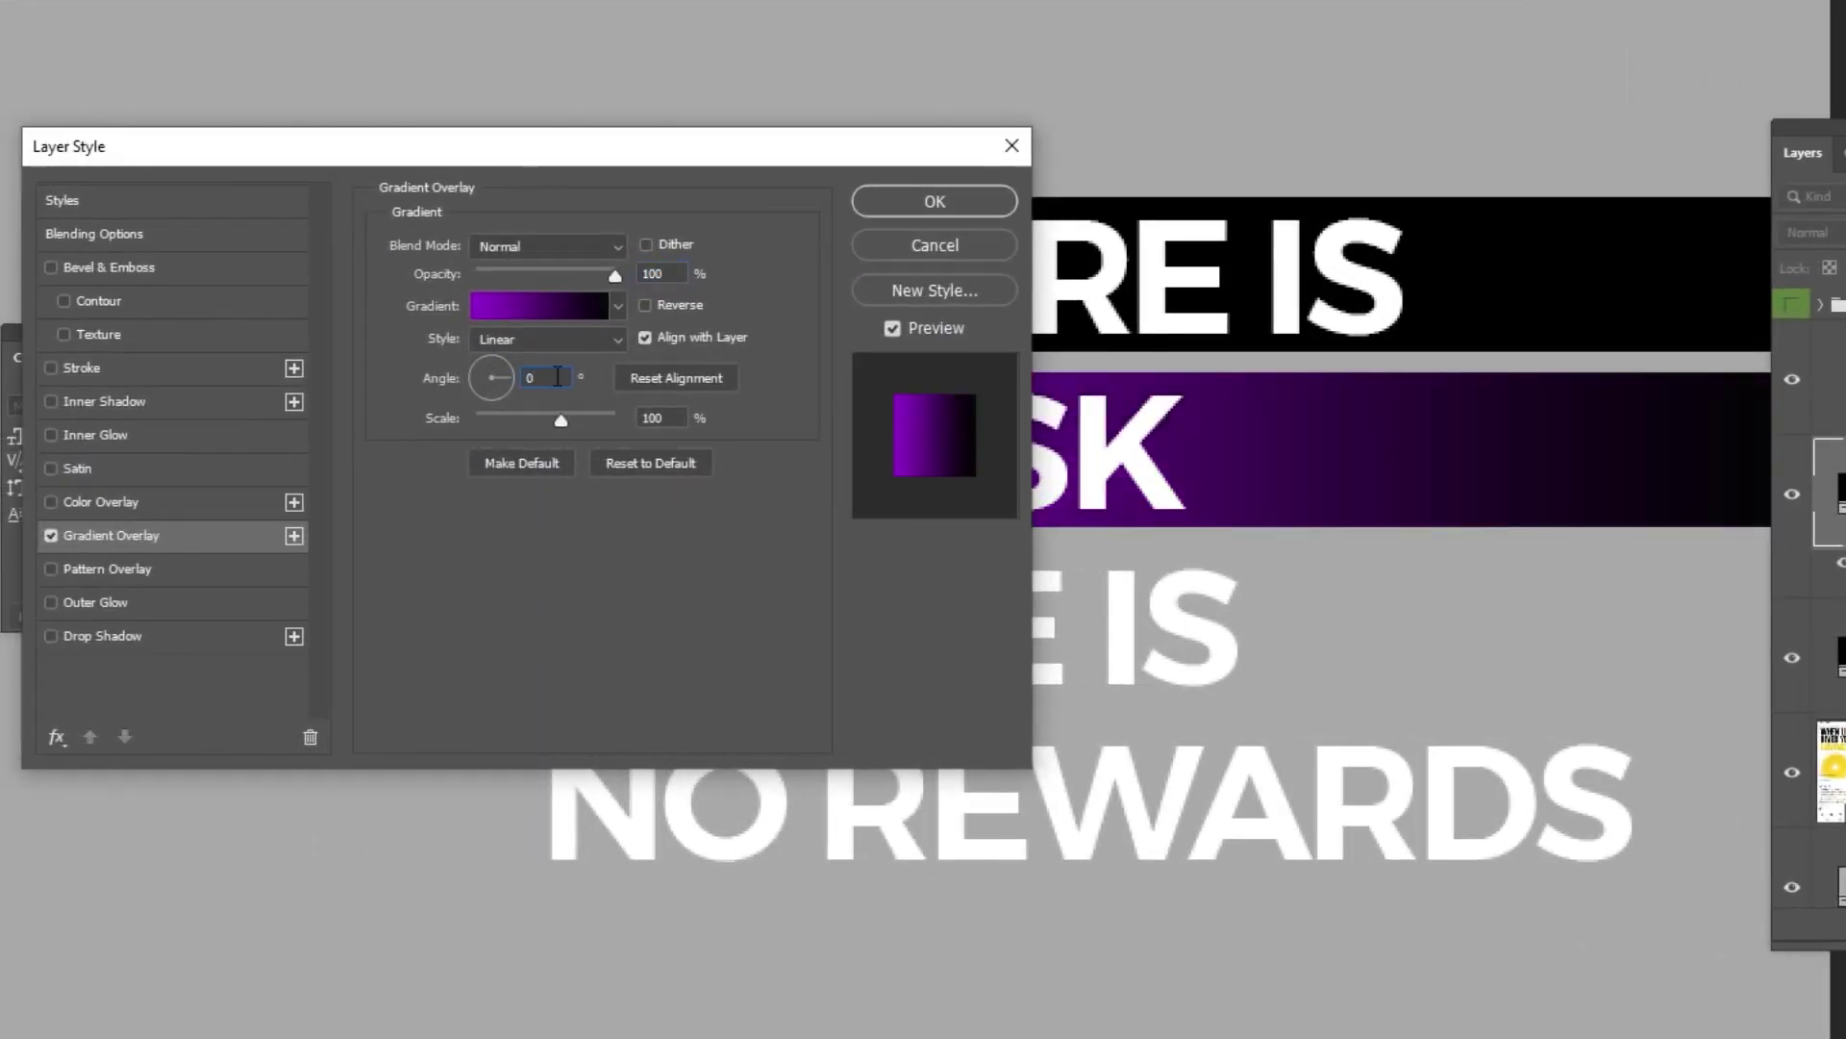
left_click_drag(729, 158, 330, 157)
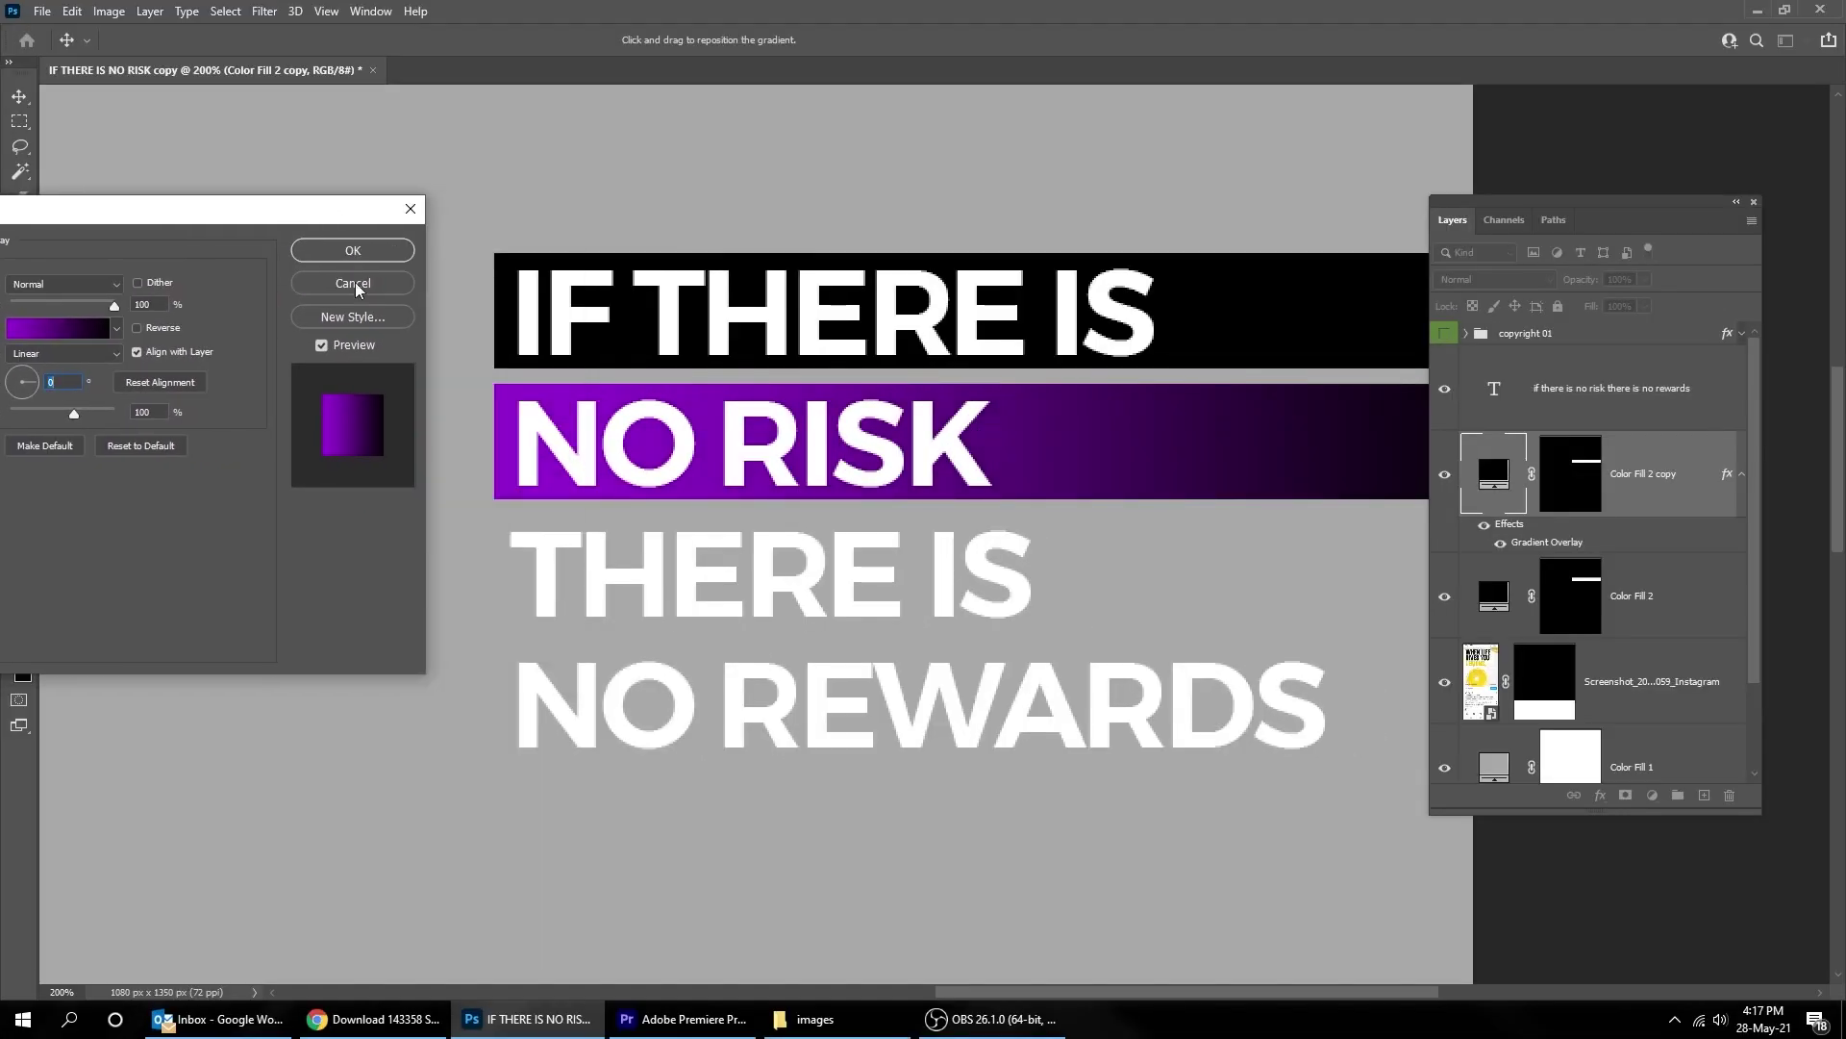
Step: Apply the gradient and copy the black Color Fill 2 banner down behind 'THERE IS'
left_click(370, 254)
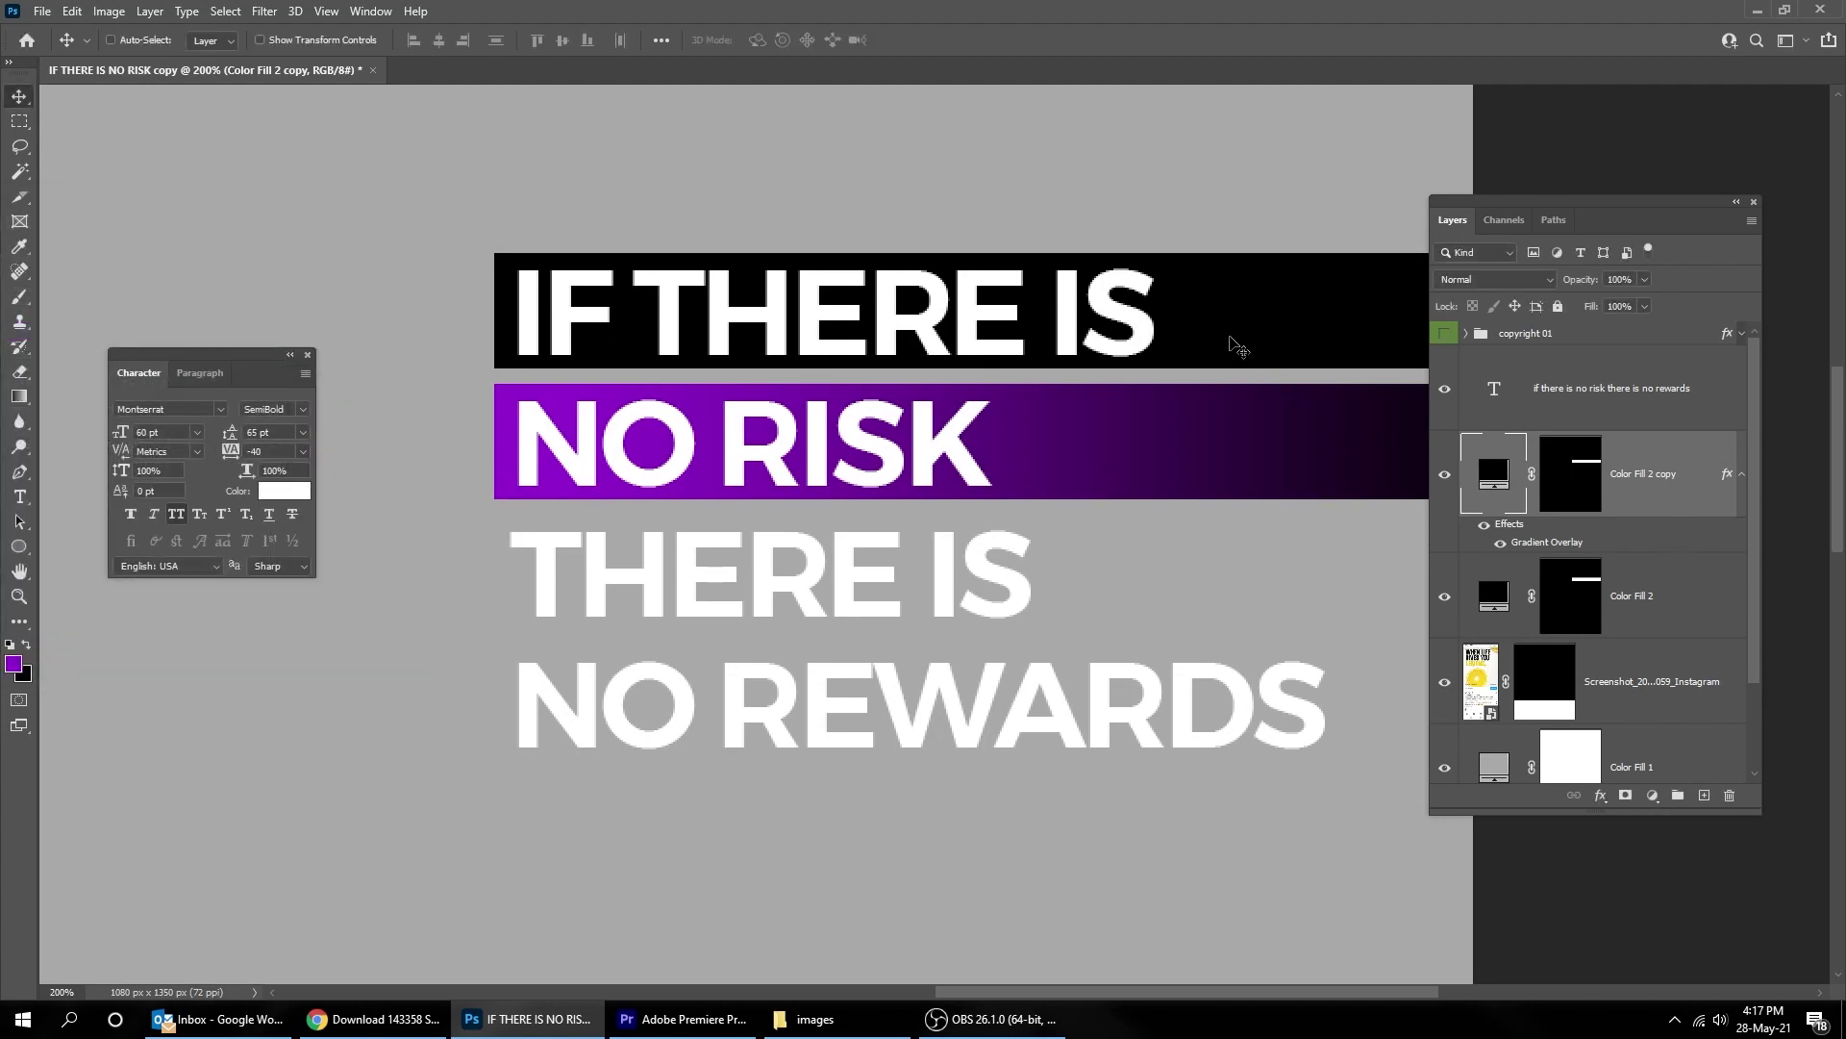
right_click(1231, 337)
left_click(1260, 374)
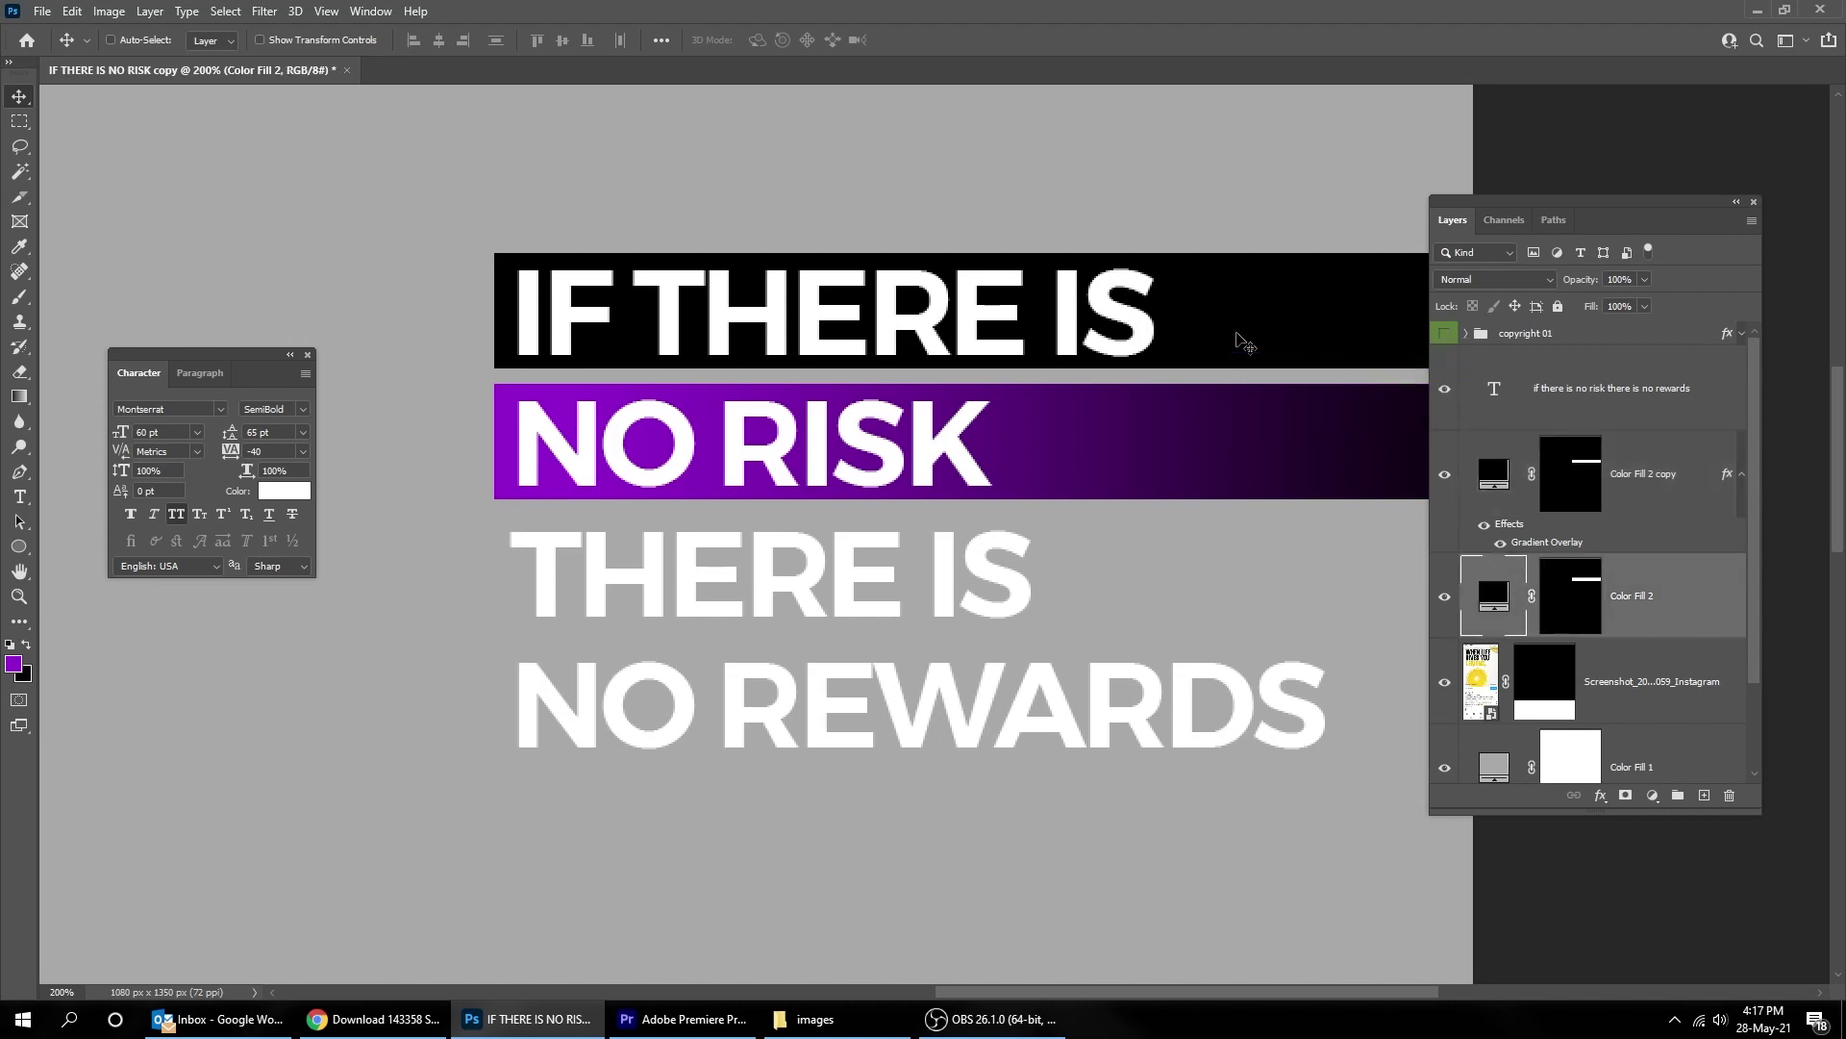
left_click_drag(1231, 331, 1227, 589)
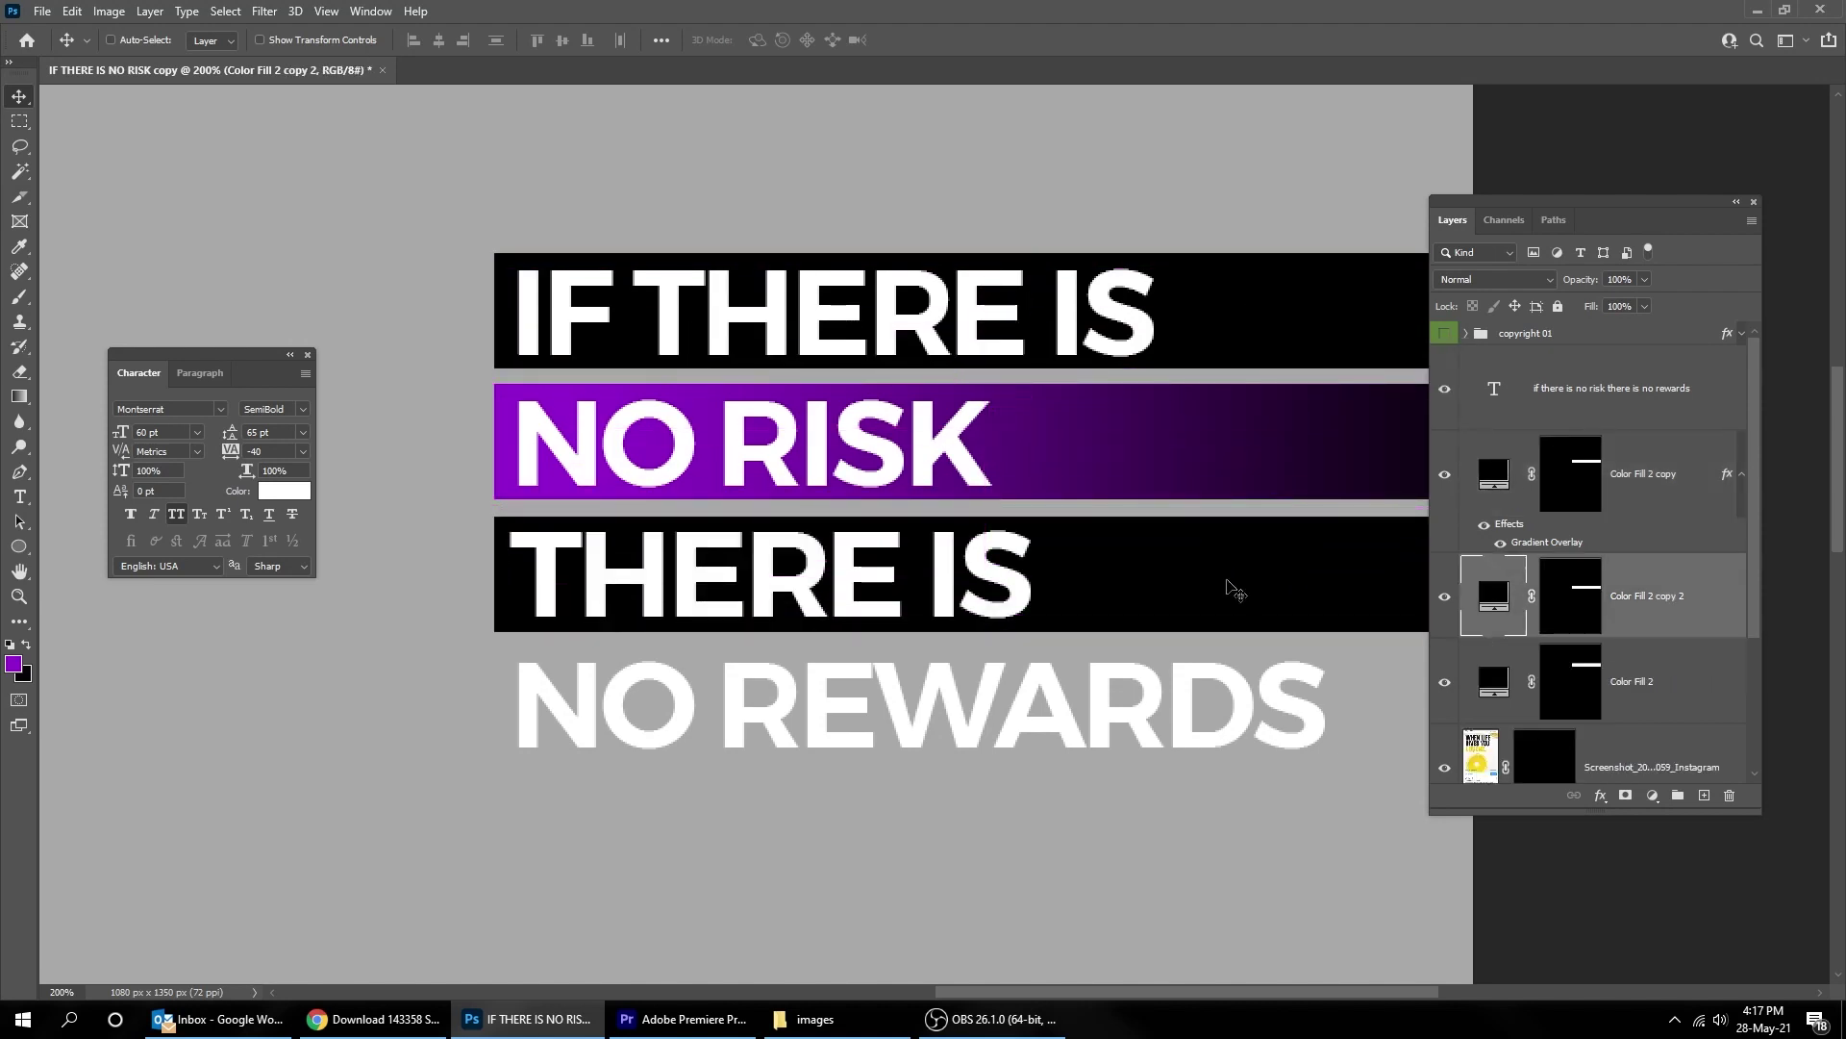
Step: Copy the purple Color Fill 2 copy banner down behind 'NO REWARDS'
right_click(1157, 454)
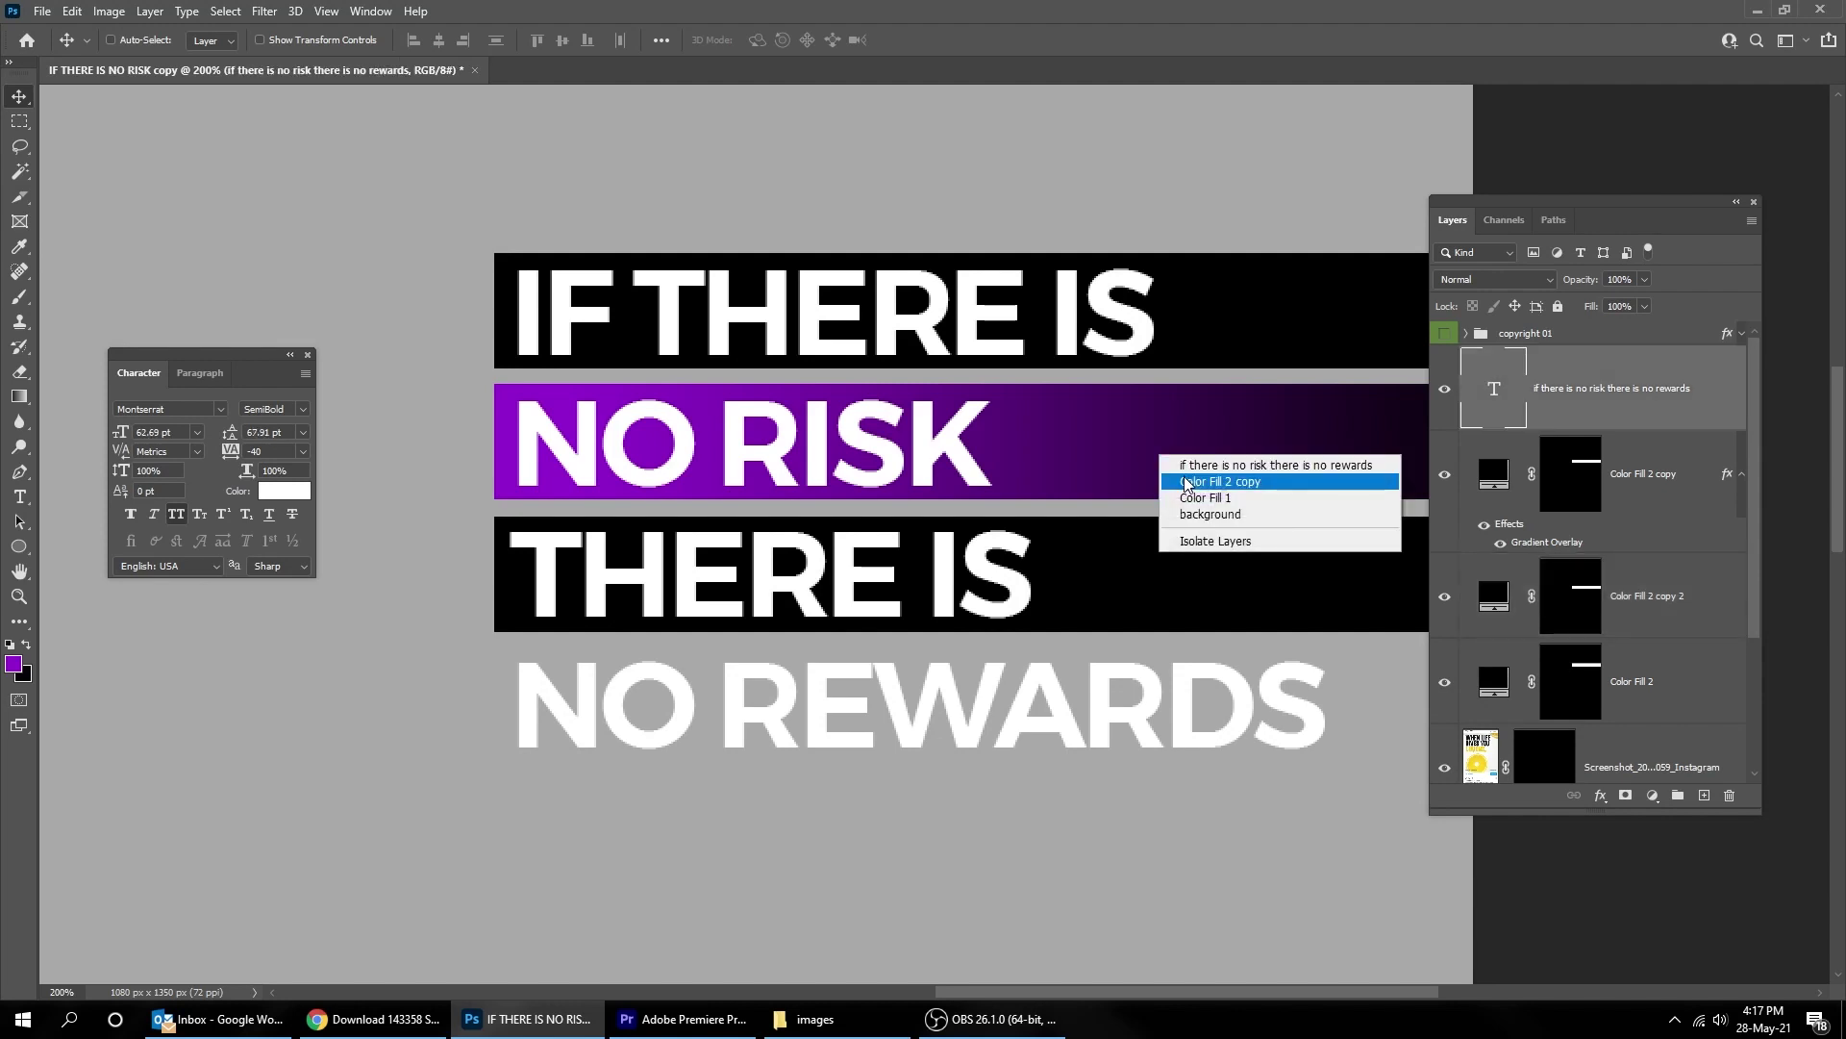
left_click(1186, 479)
left_click_drag(1177, 456, 1184, 721)
left_click(1742, 473)
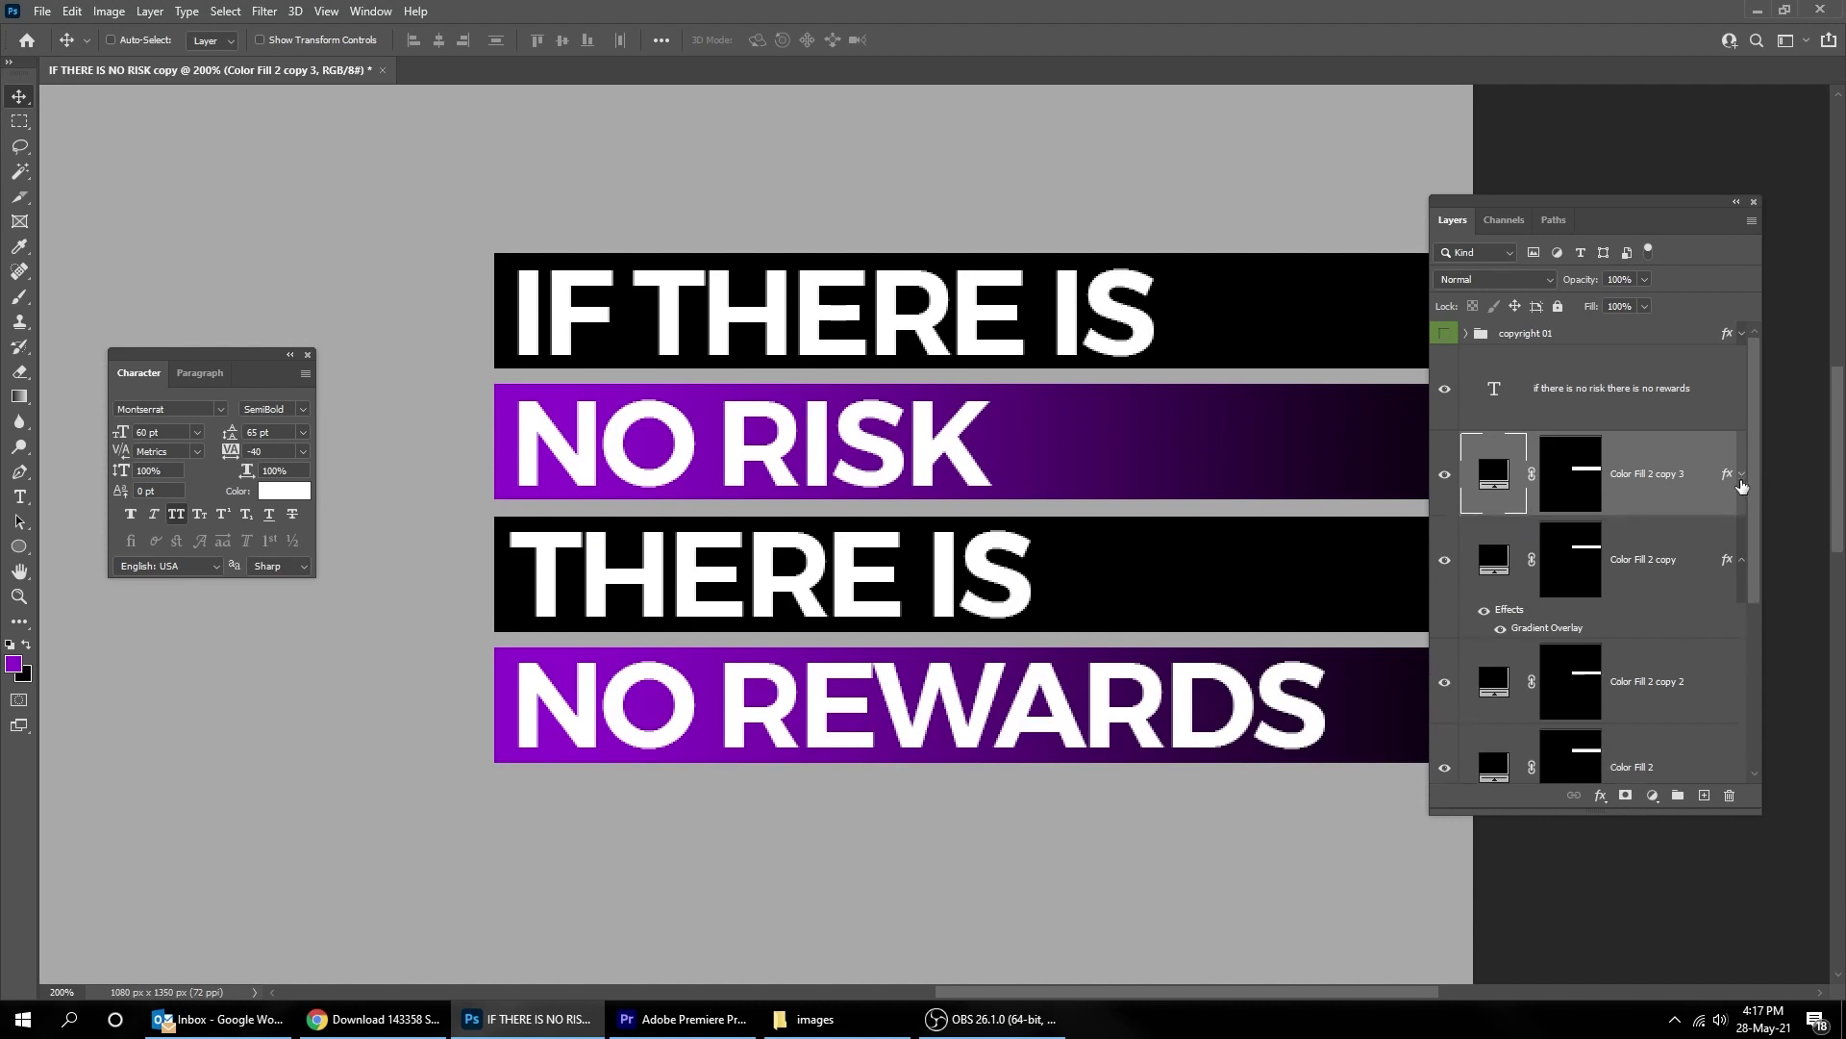
left_click(1742, 553)
left_click(1677, 723)
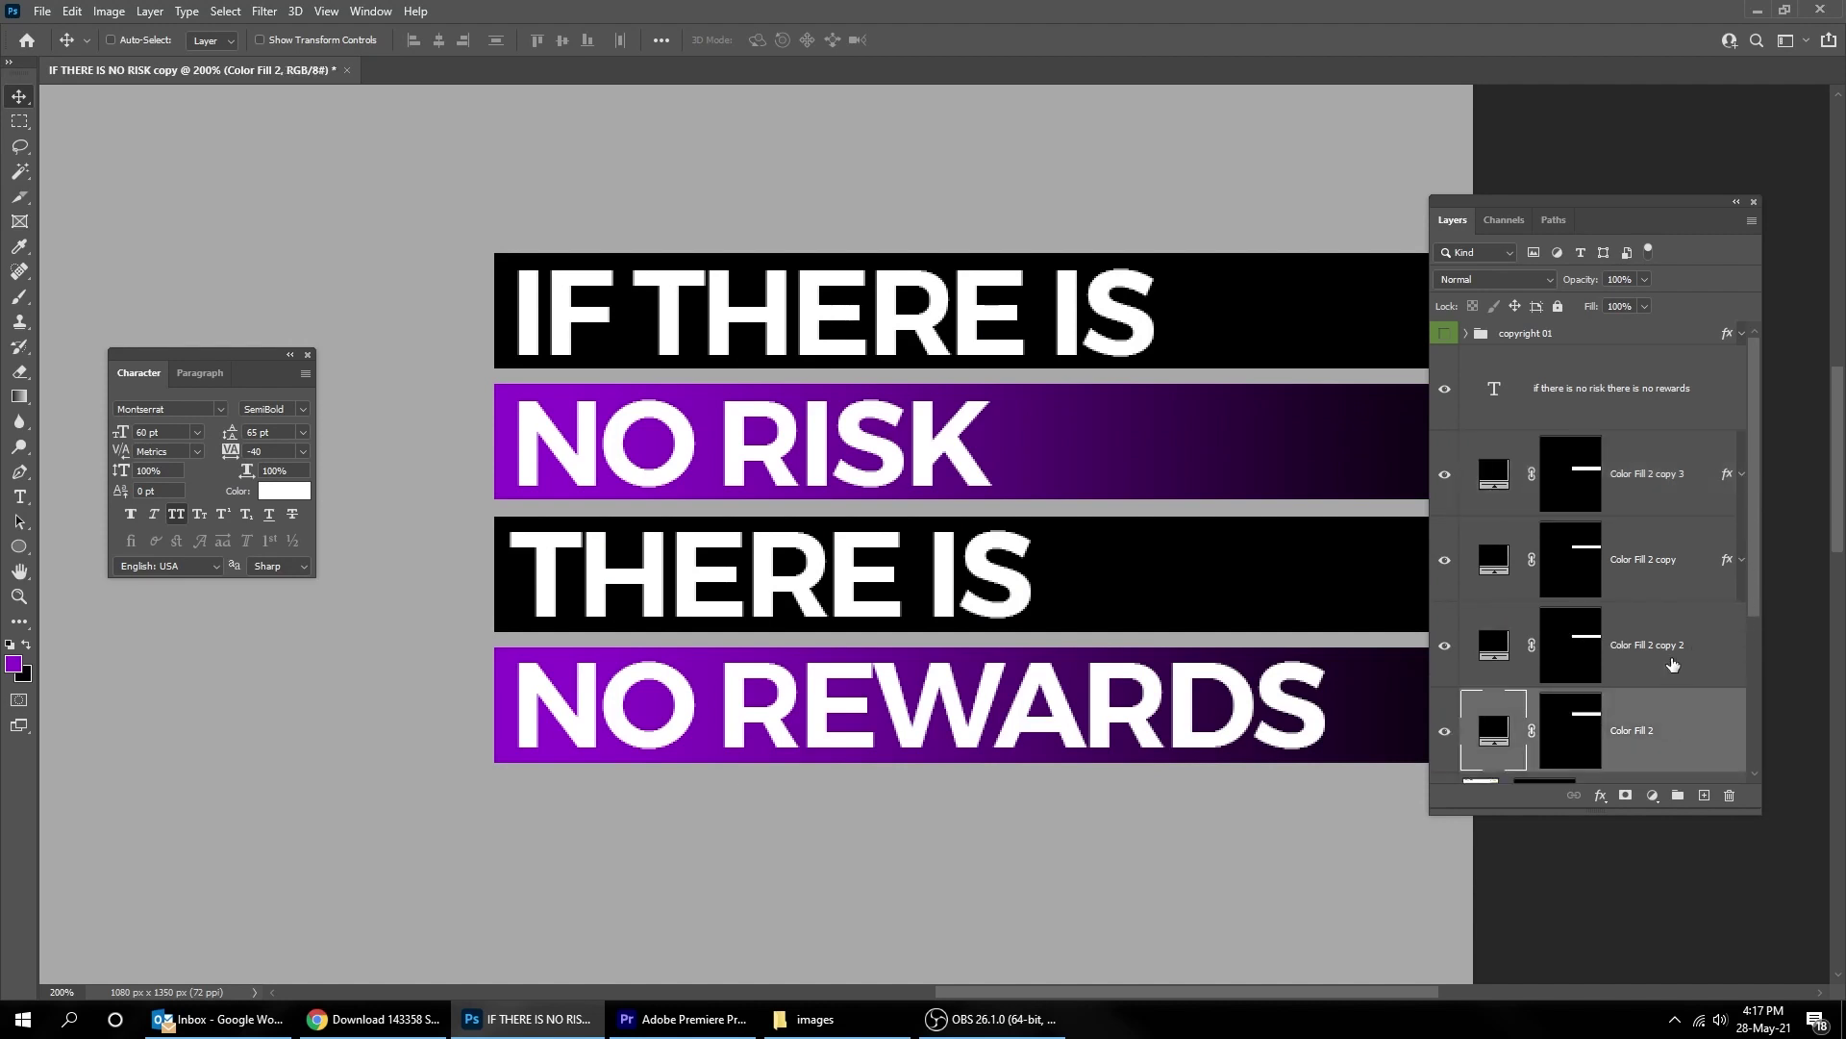
Step: Group the quote text and four banners, name the group 'text' and tag it orange
left_click(1645, 410, "shift")
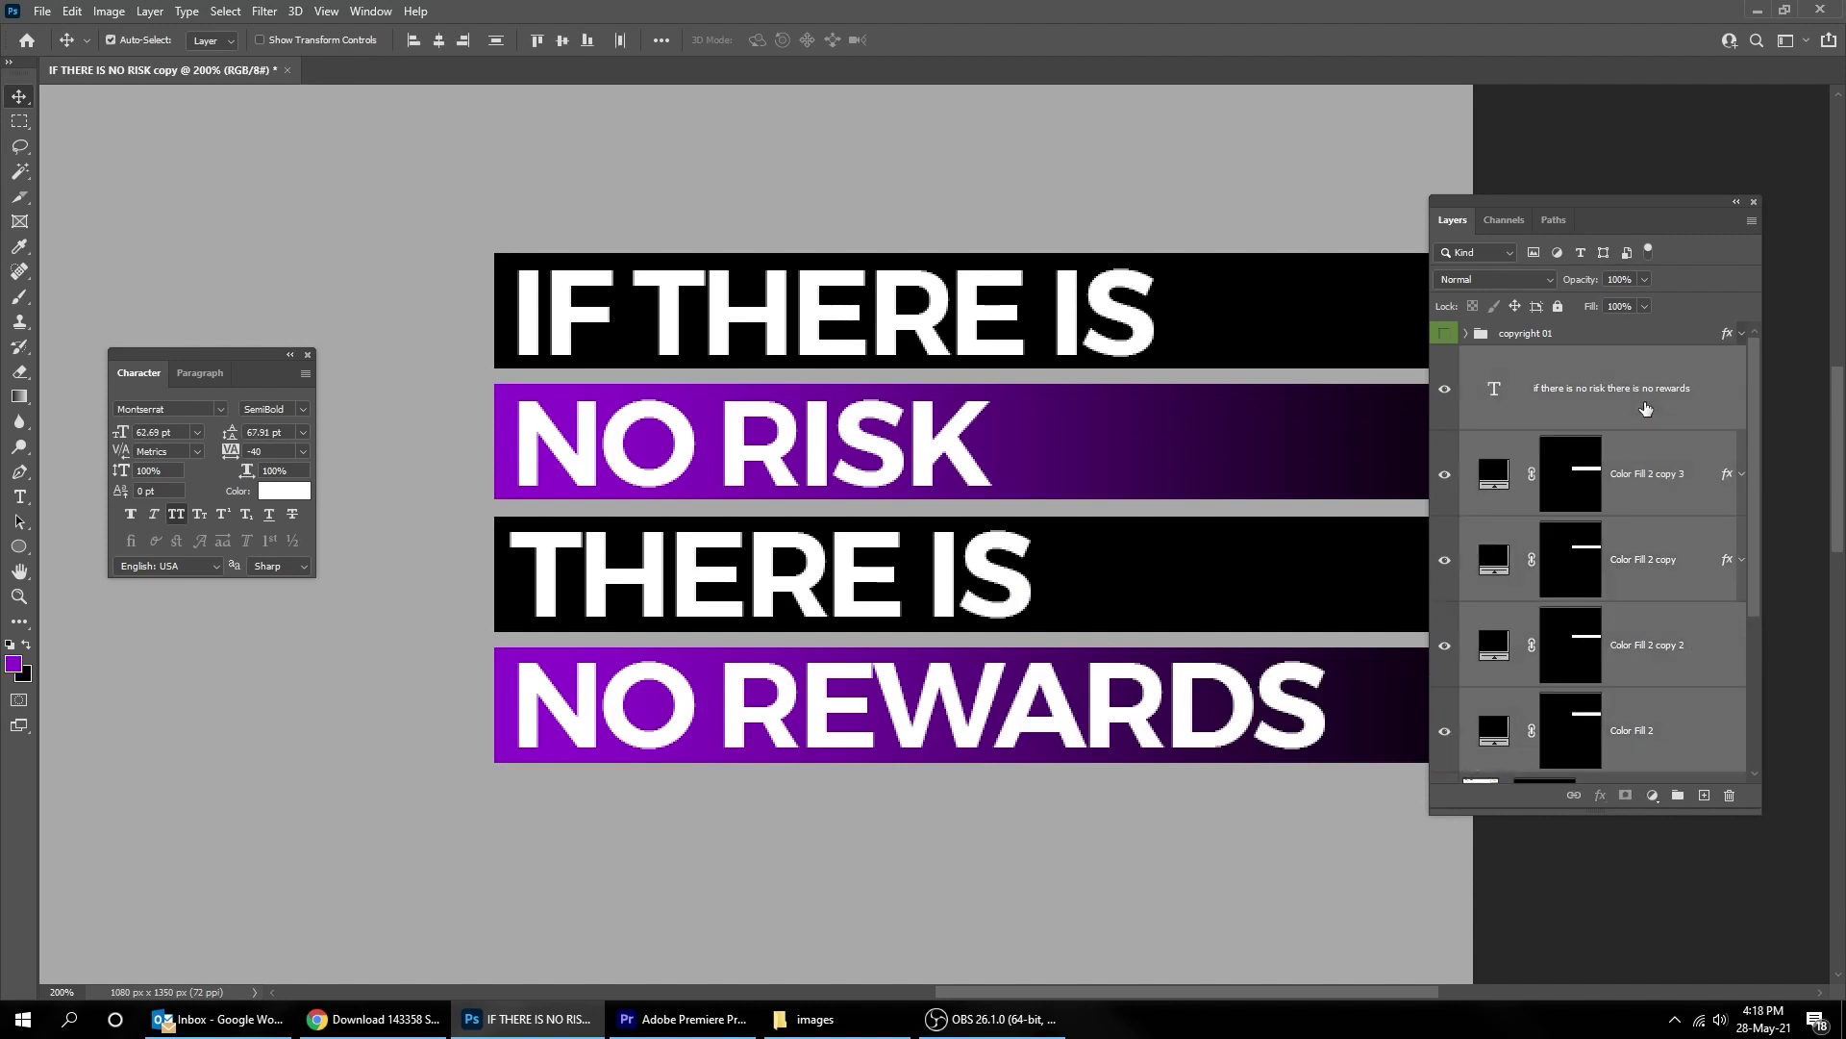
key("ctrl+g")
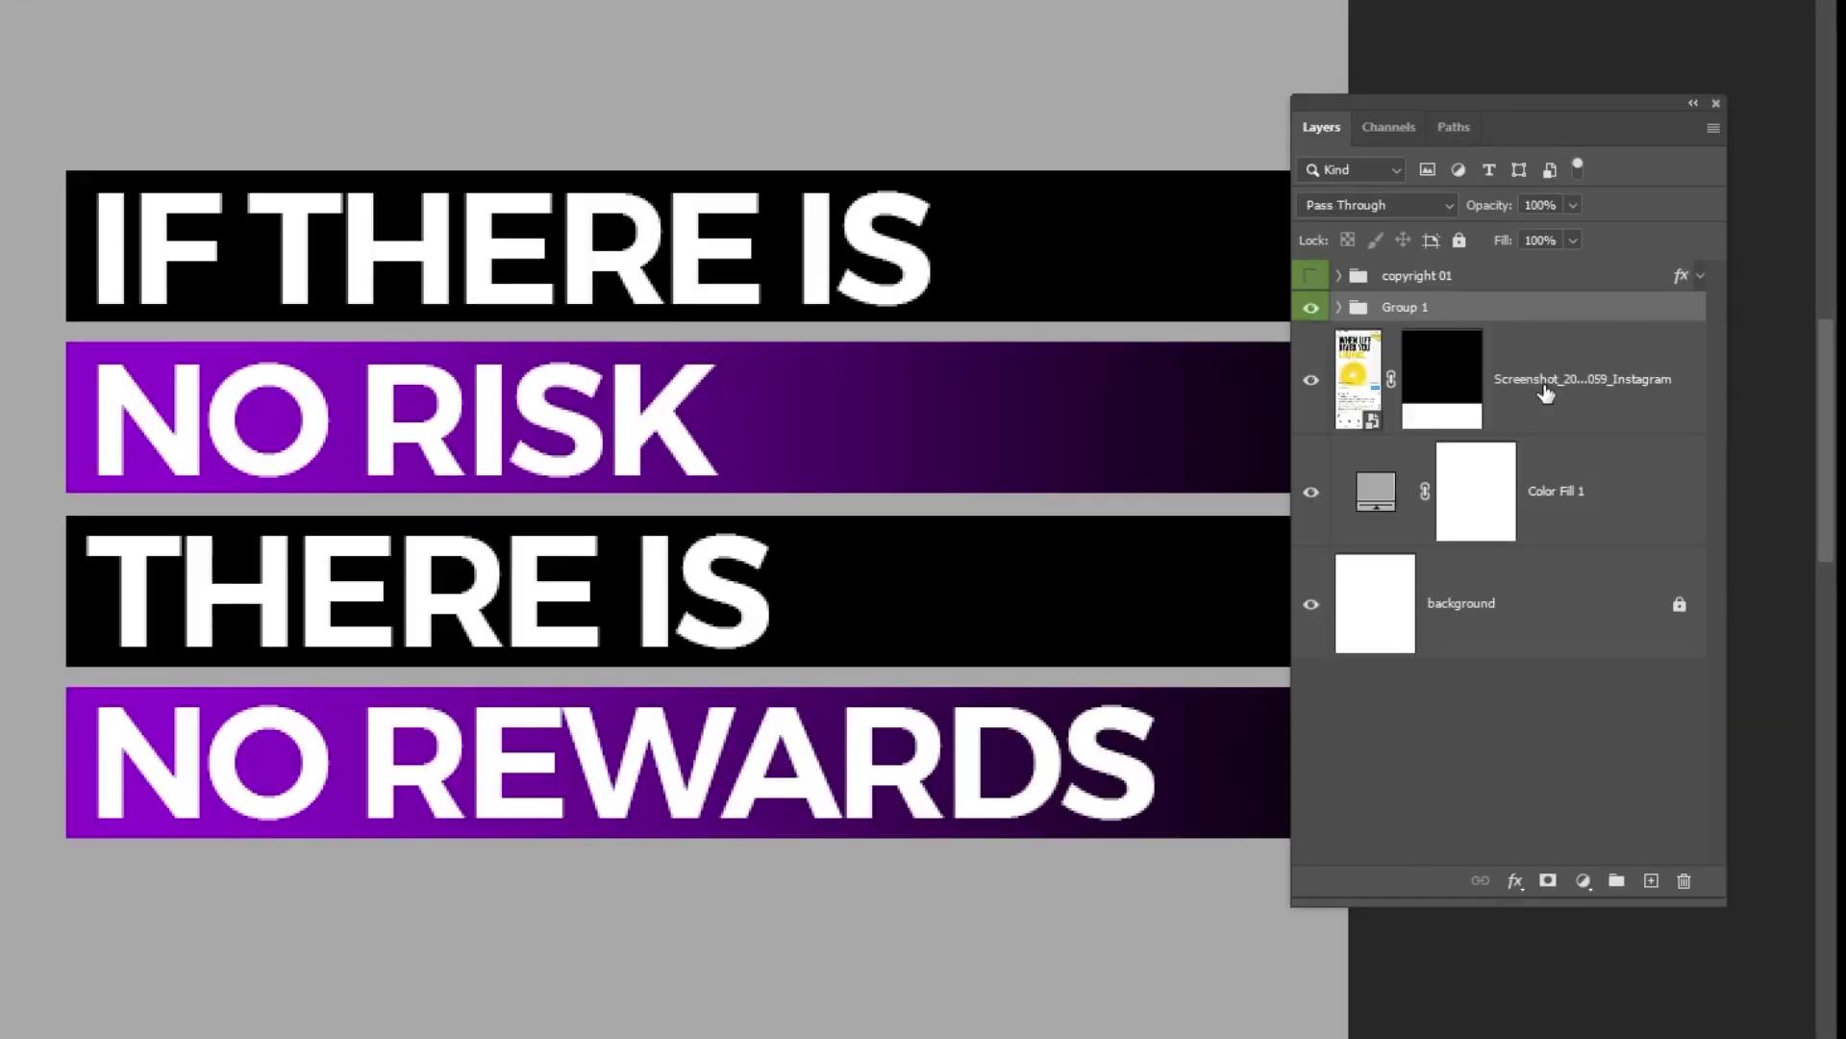
double_click(1523, 356)
type("text")
key("Return")
right_click(1415, 310)
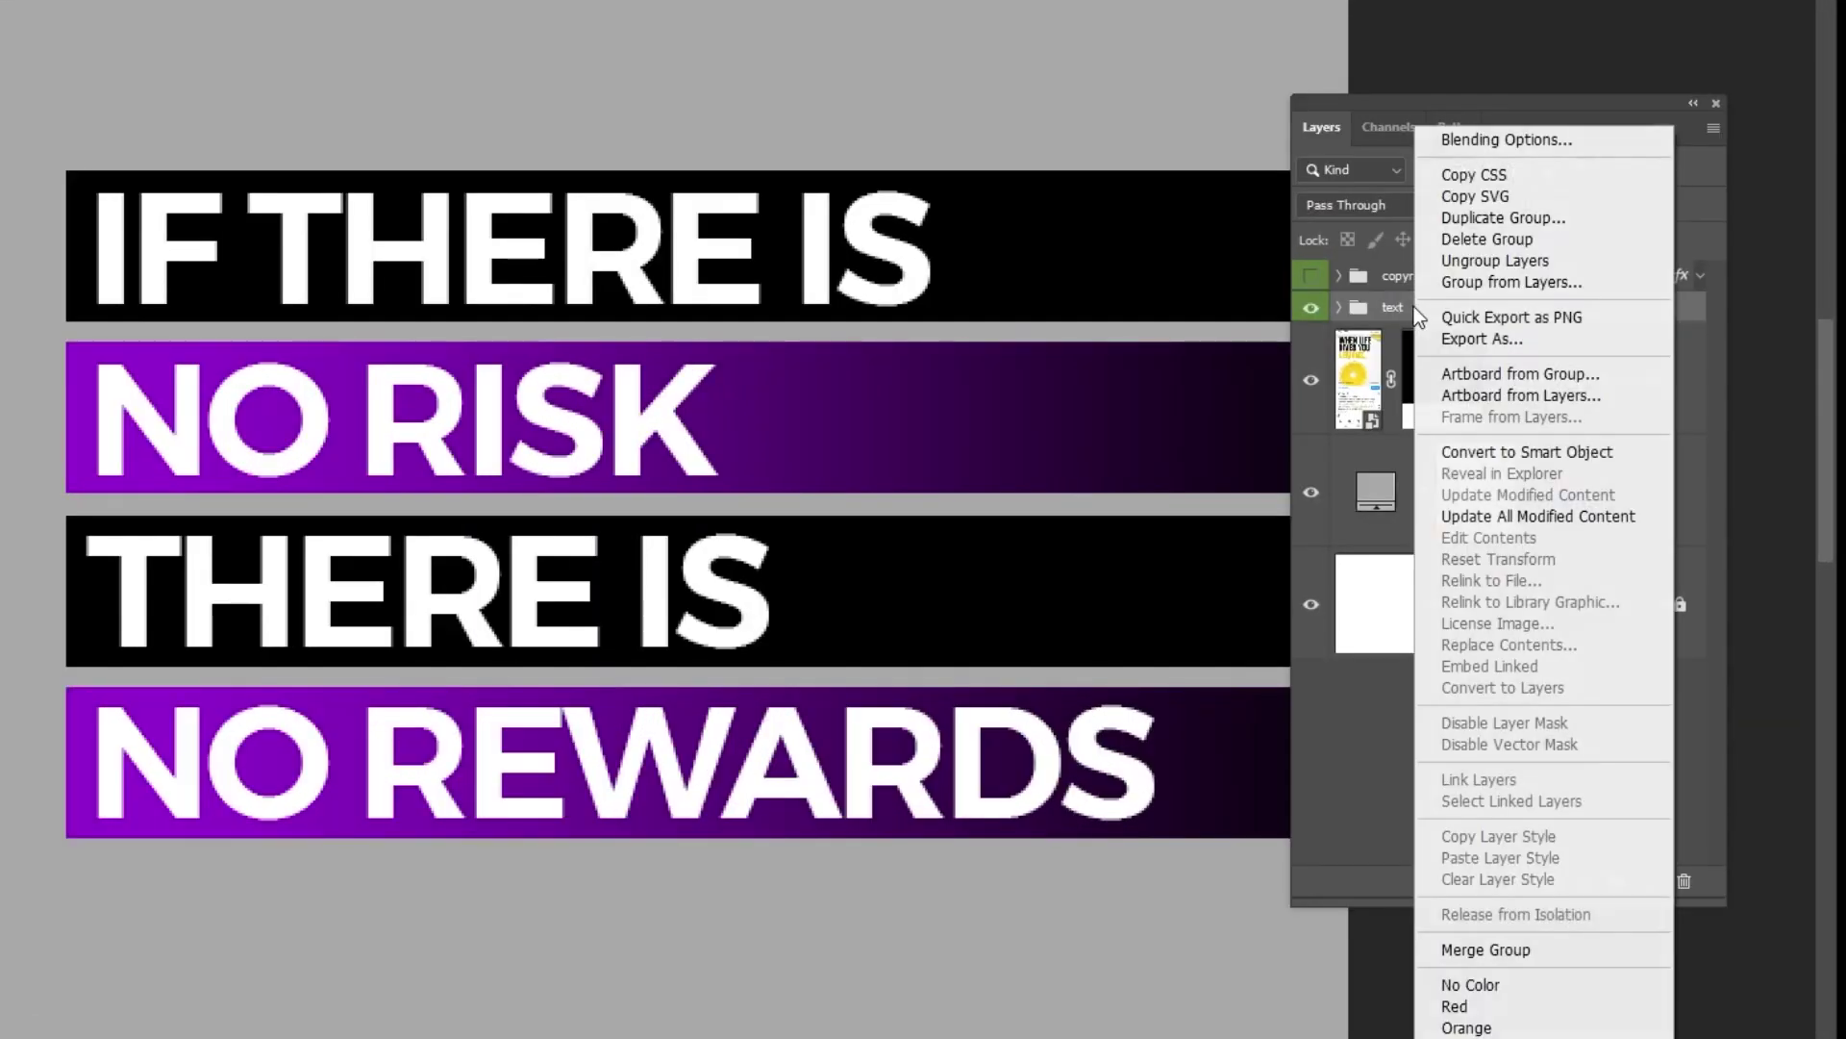
left_click(1582, 1025)
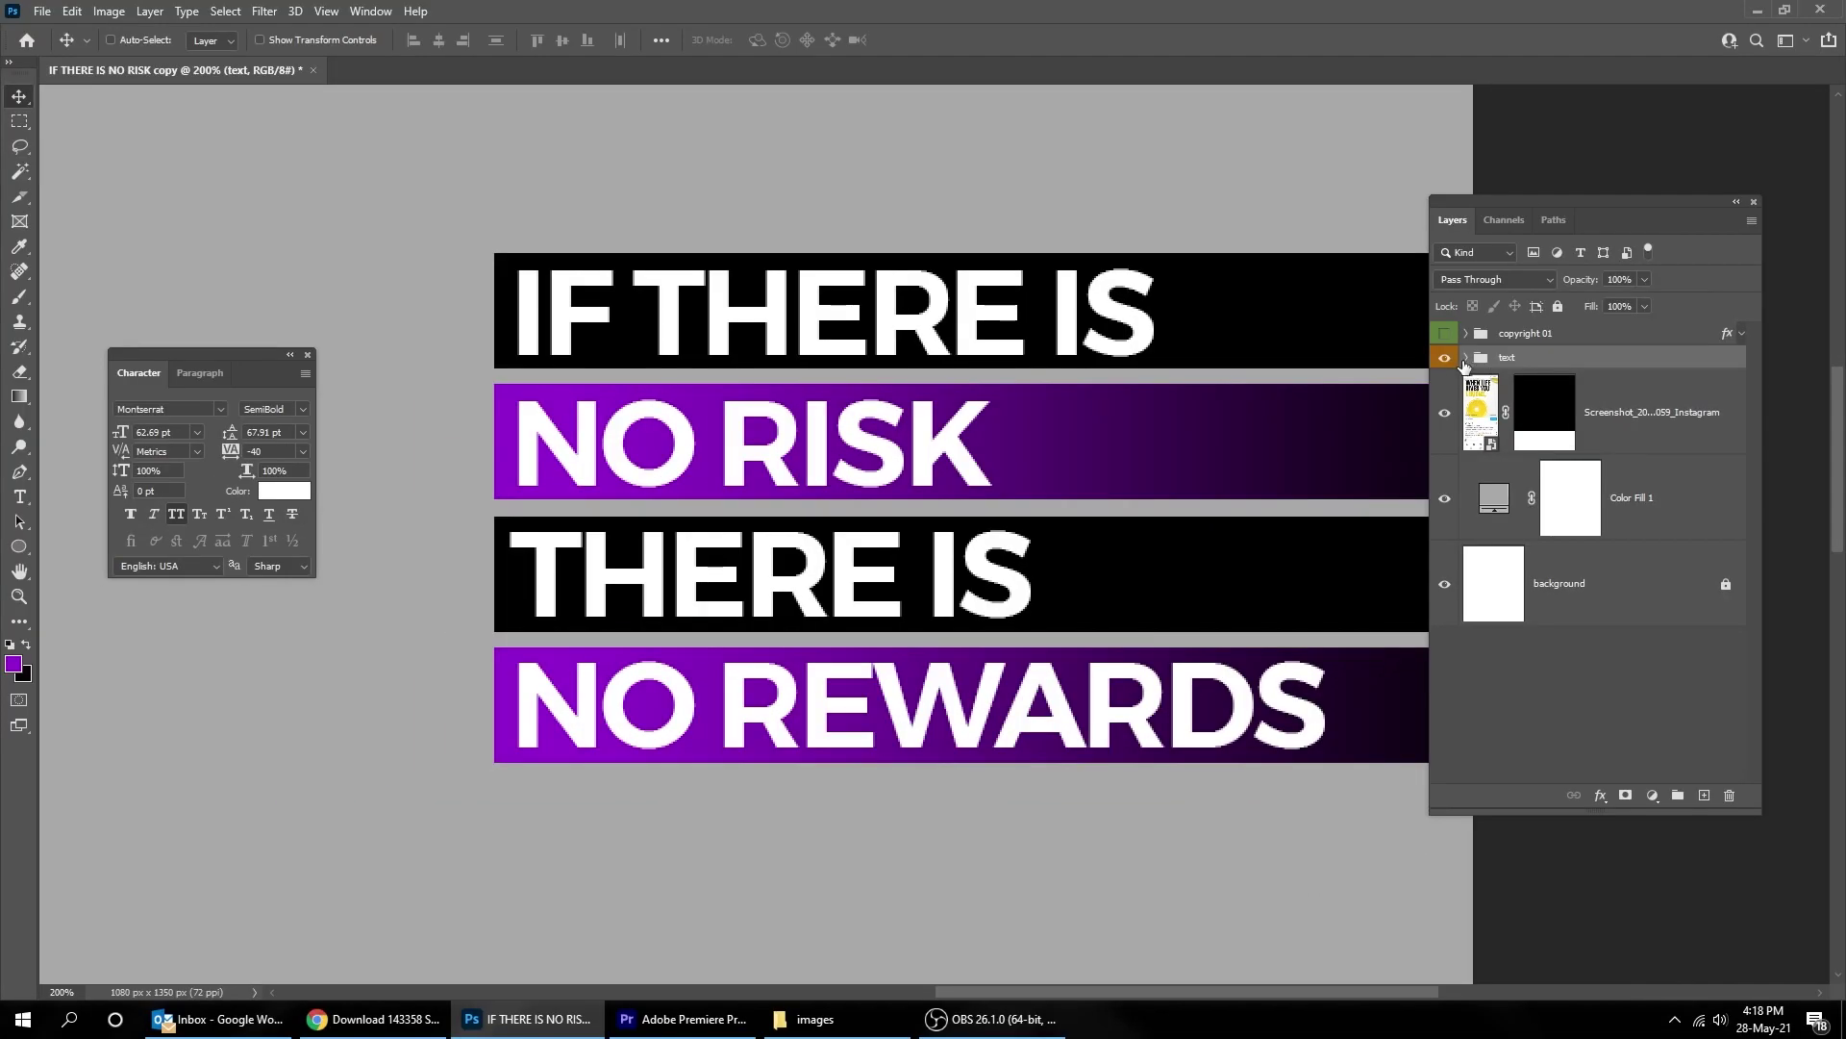
Step: Set the 'text' group's opacity to 90%
left_click(1310, 306)
left_click(1443, 359)
key("ctrl+0")
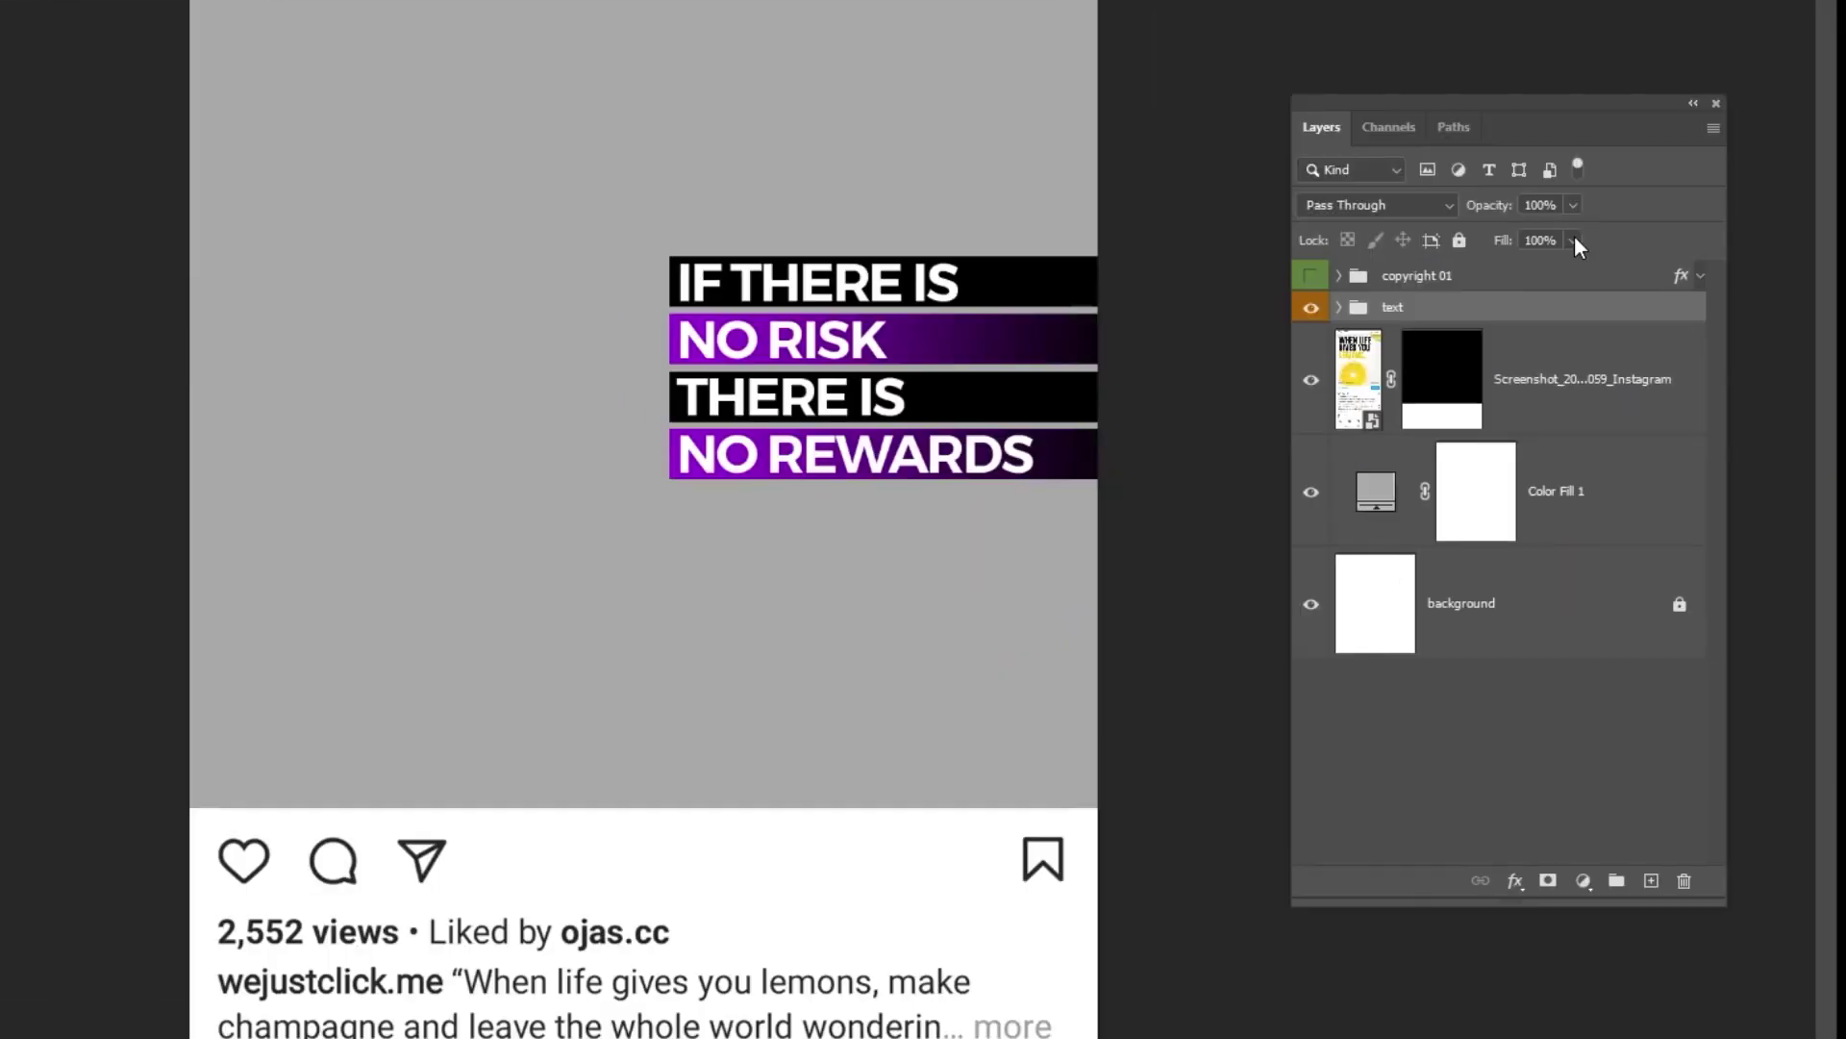
left_click(1572, 204)
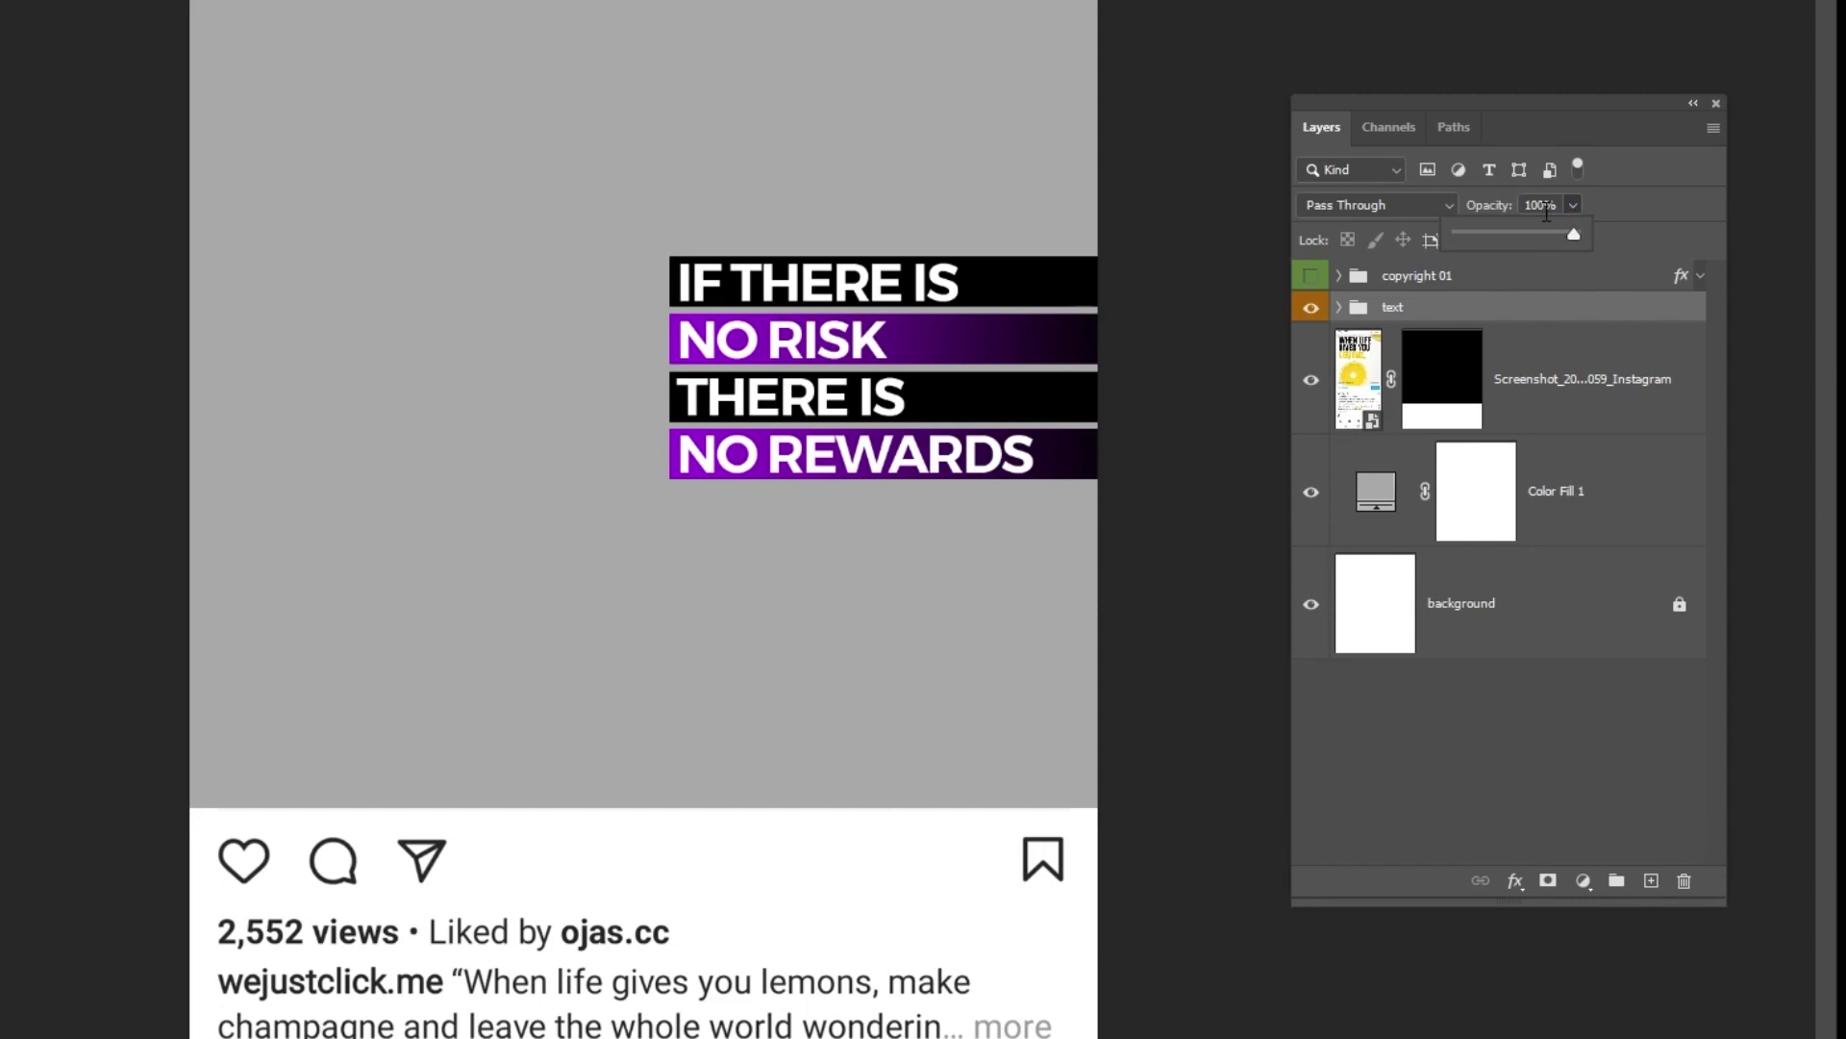
left_click(1540, 206)
type("90")
key("Return")
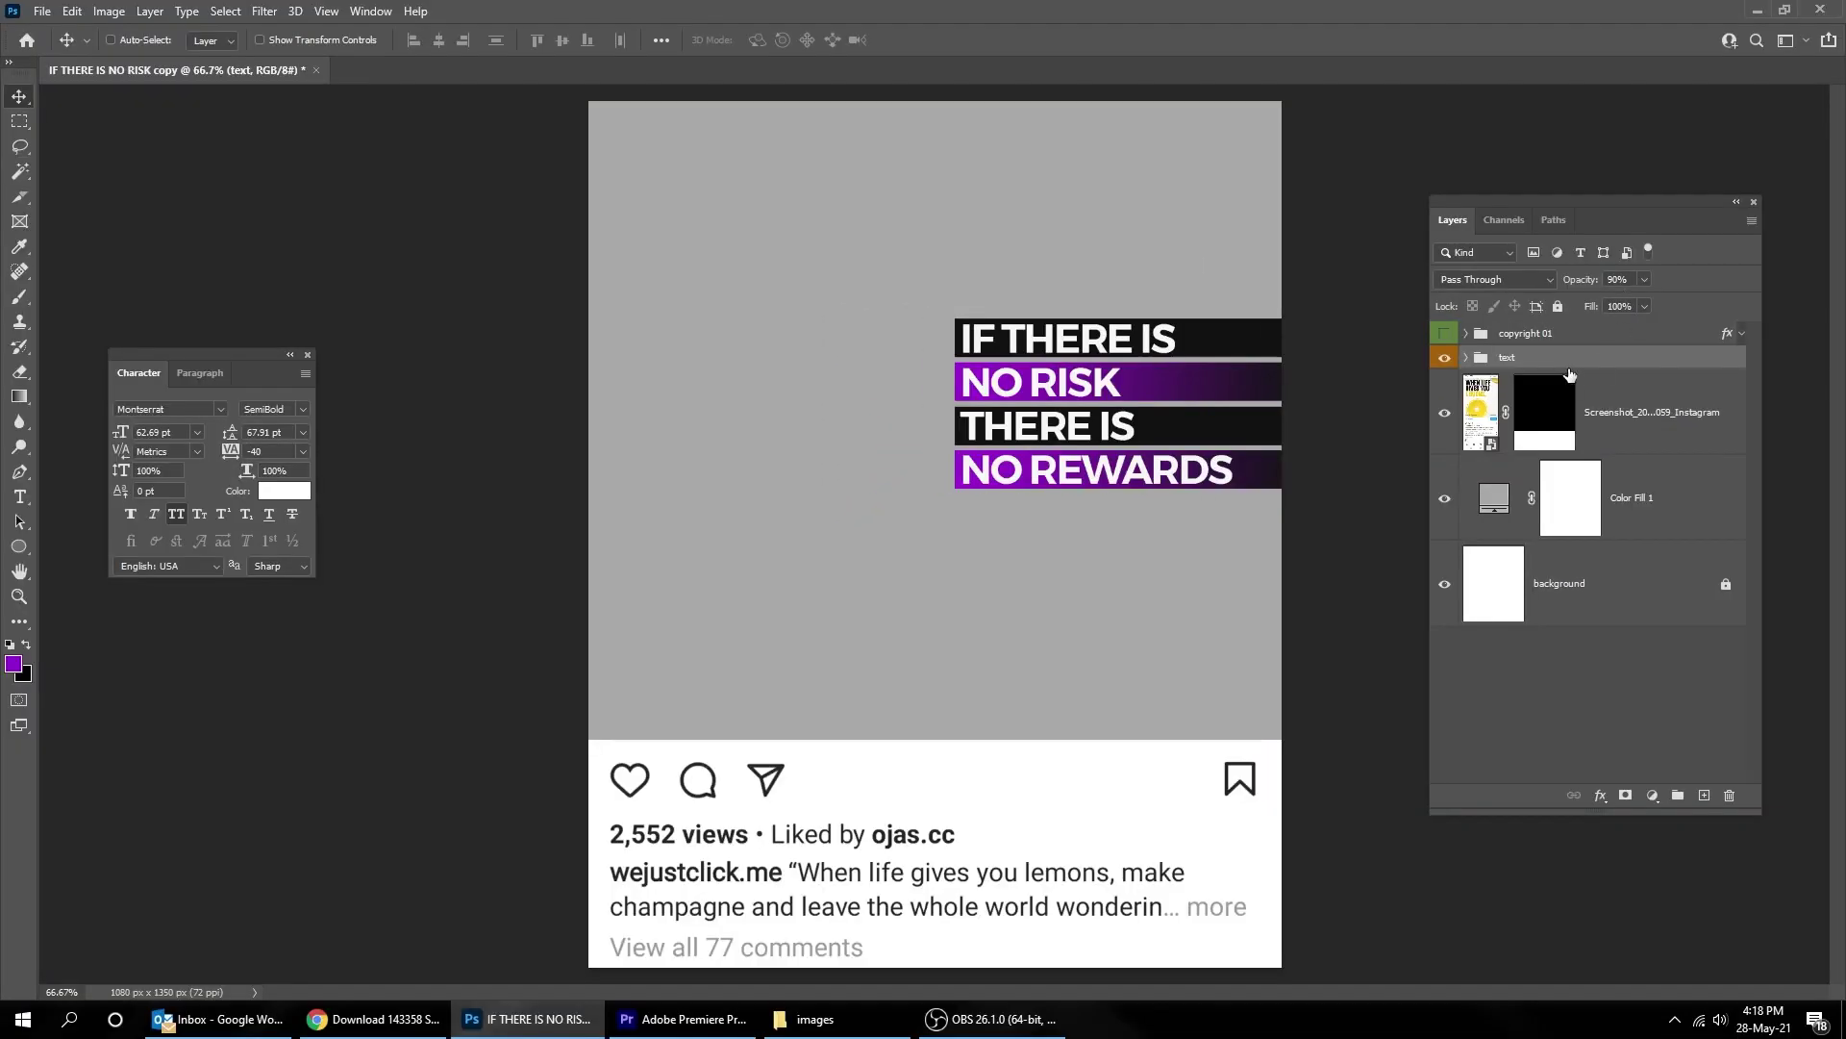
left_click(1445, 334)
left_click(1531, 336)
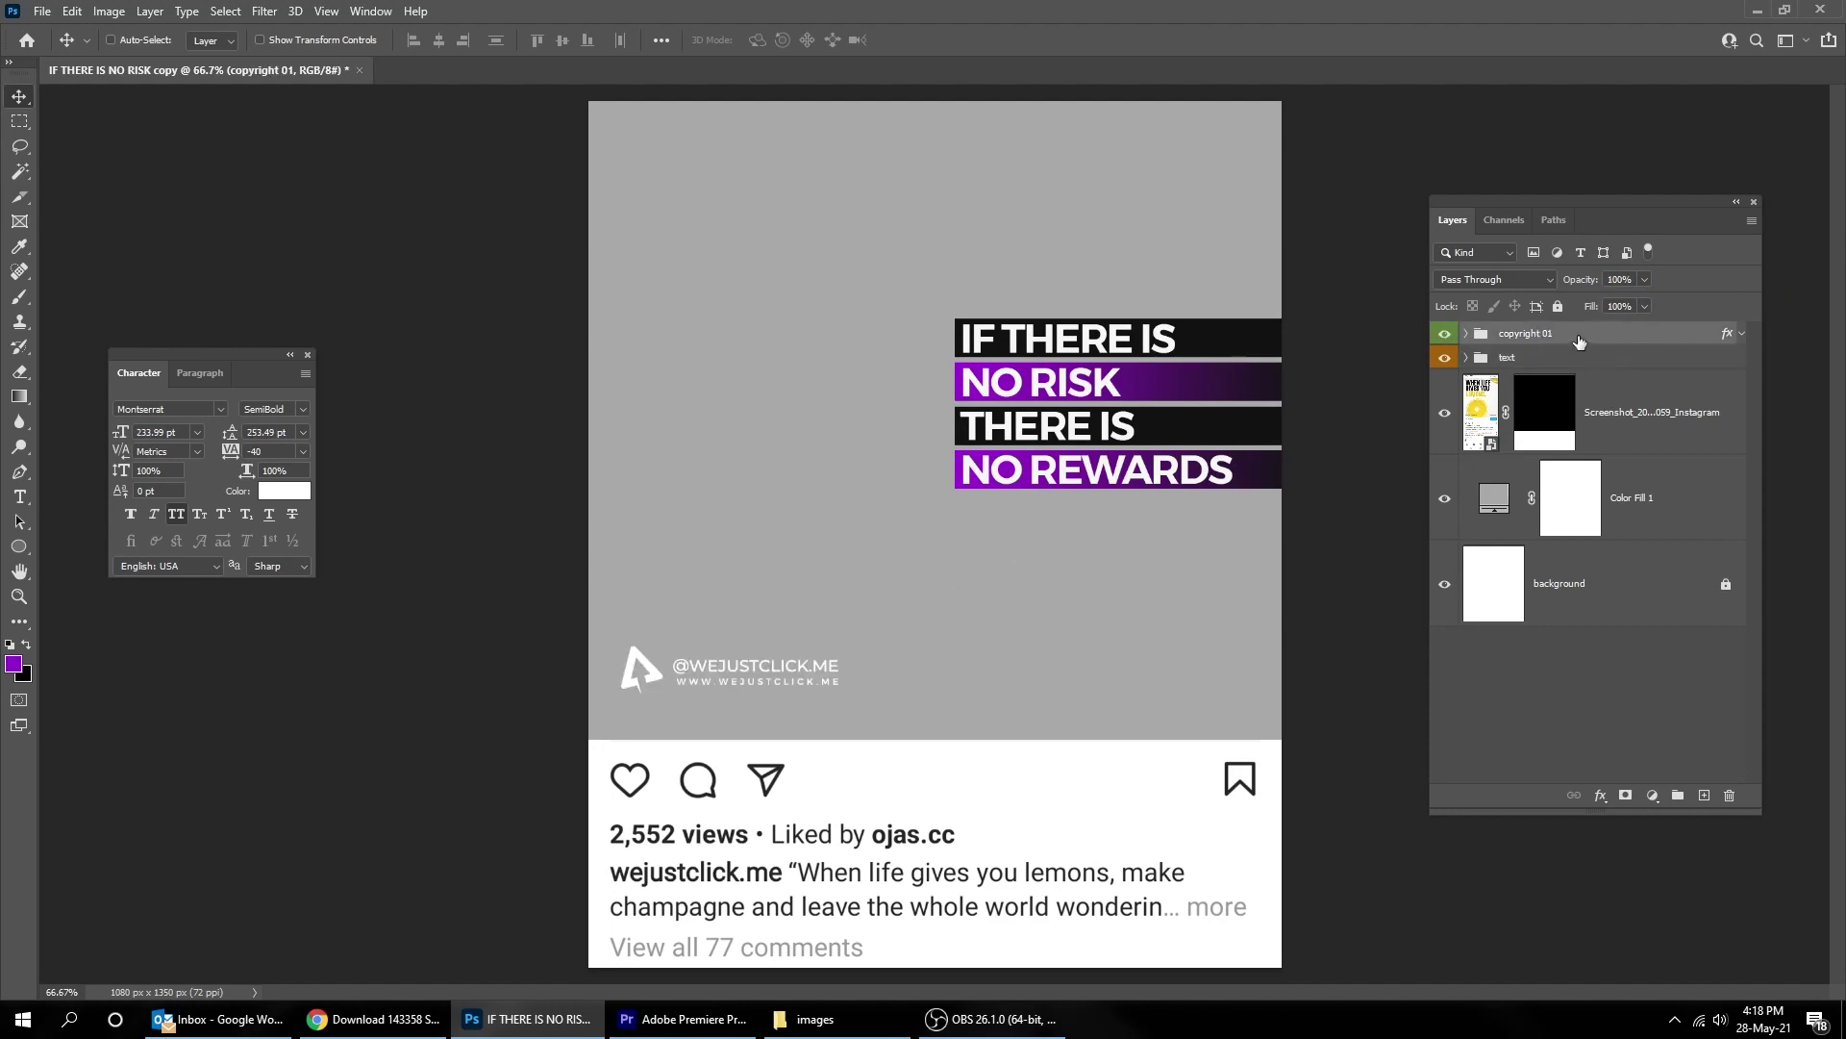
left_click_drag(746, 643, 744, 685)
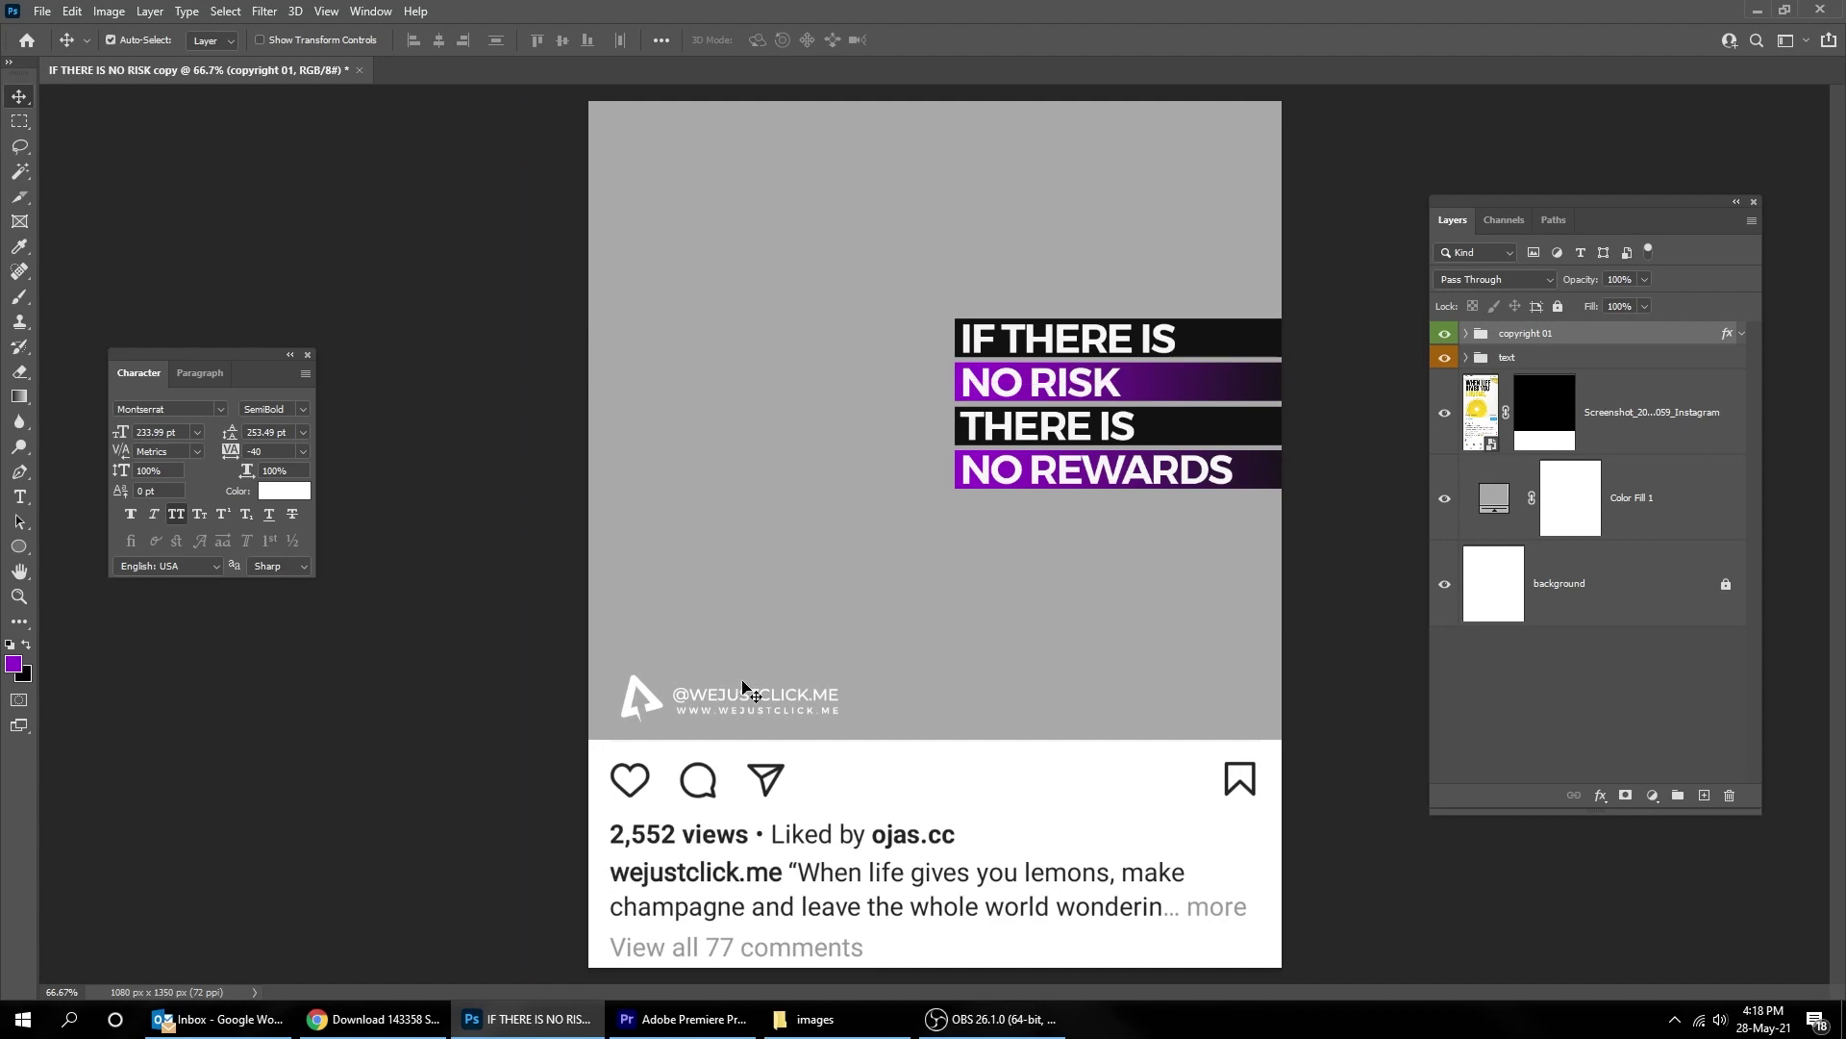
key("ctrl+semicolon")
key("Up")
key("Up")
key("Up")
key("Up")
key("Up")
key("Up")
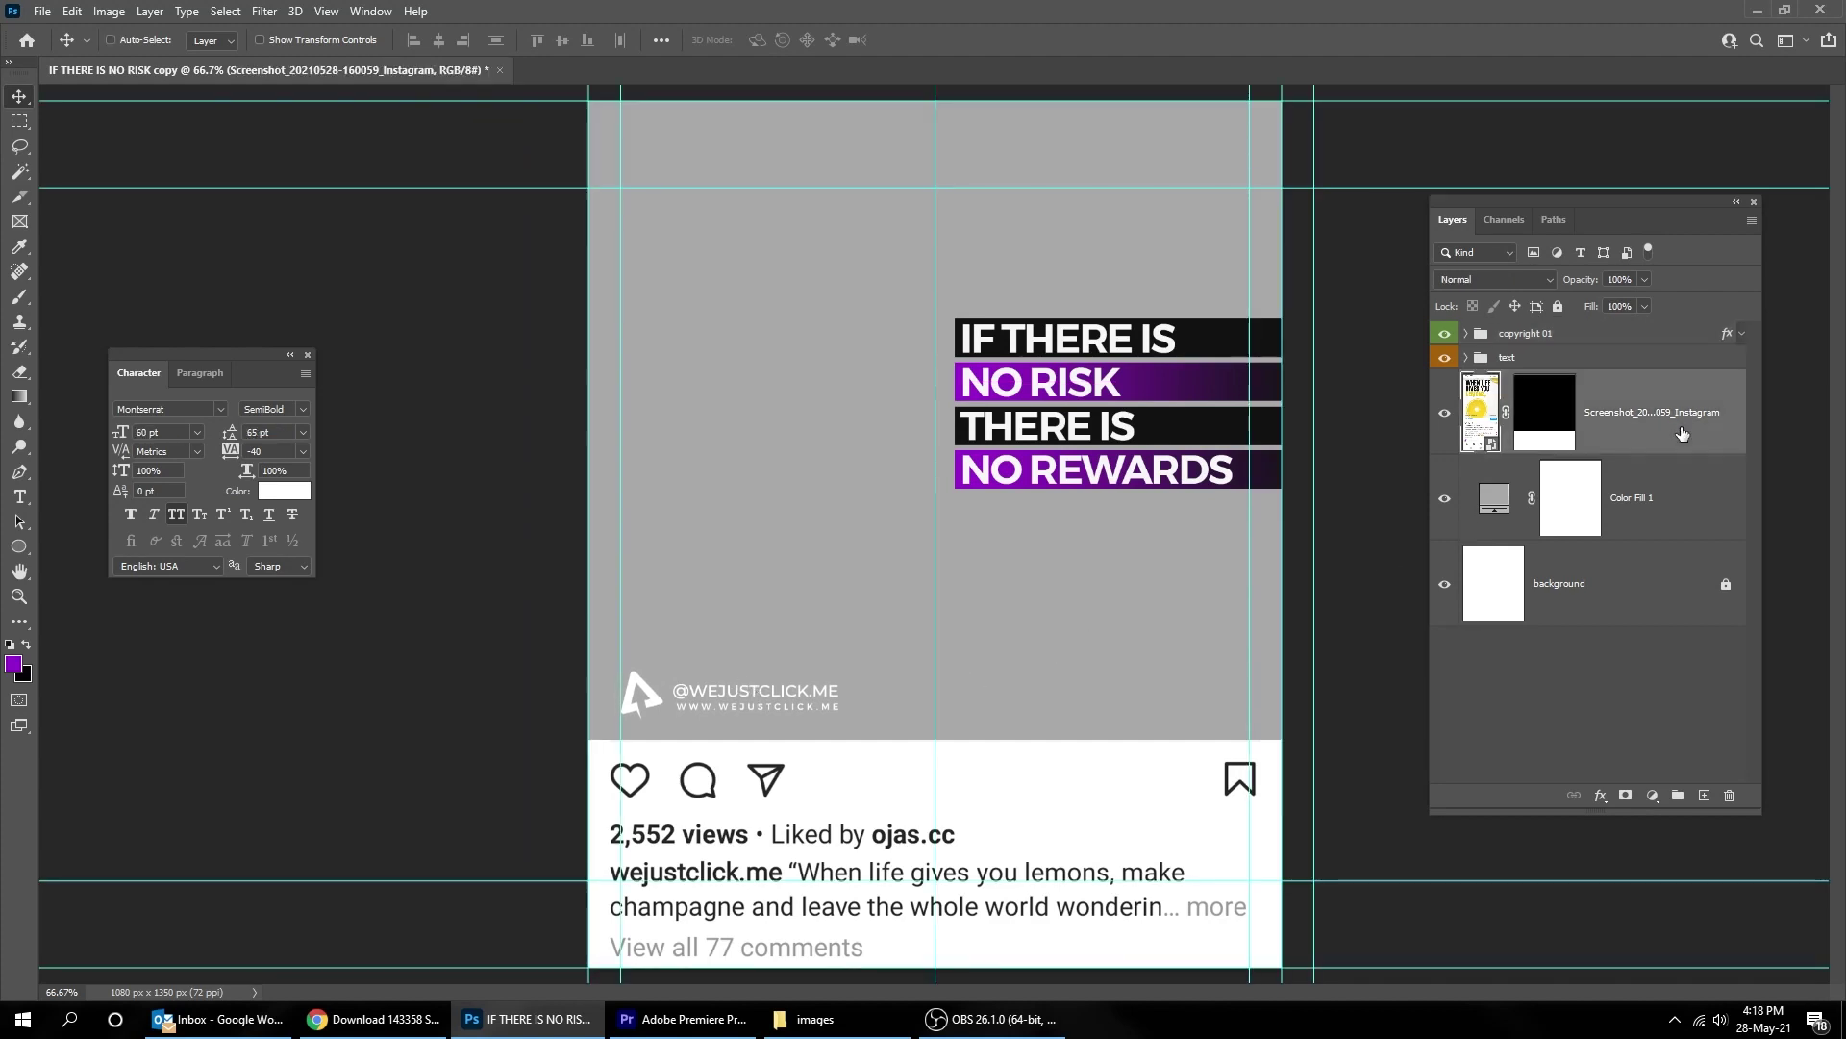
key("ctrl+minus")
key("ctrl+semicolon")
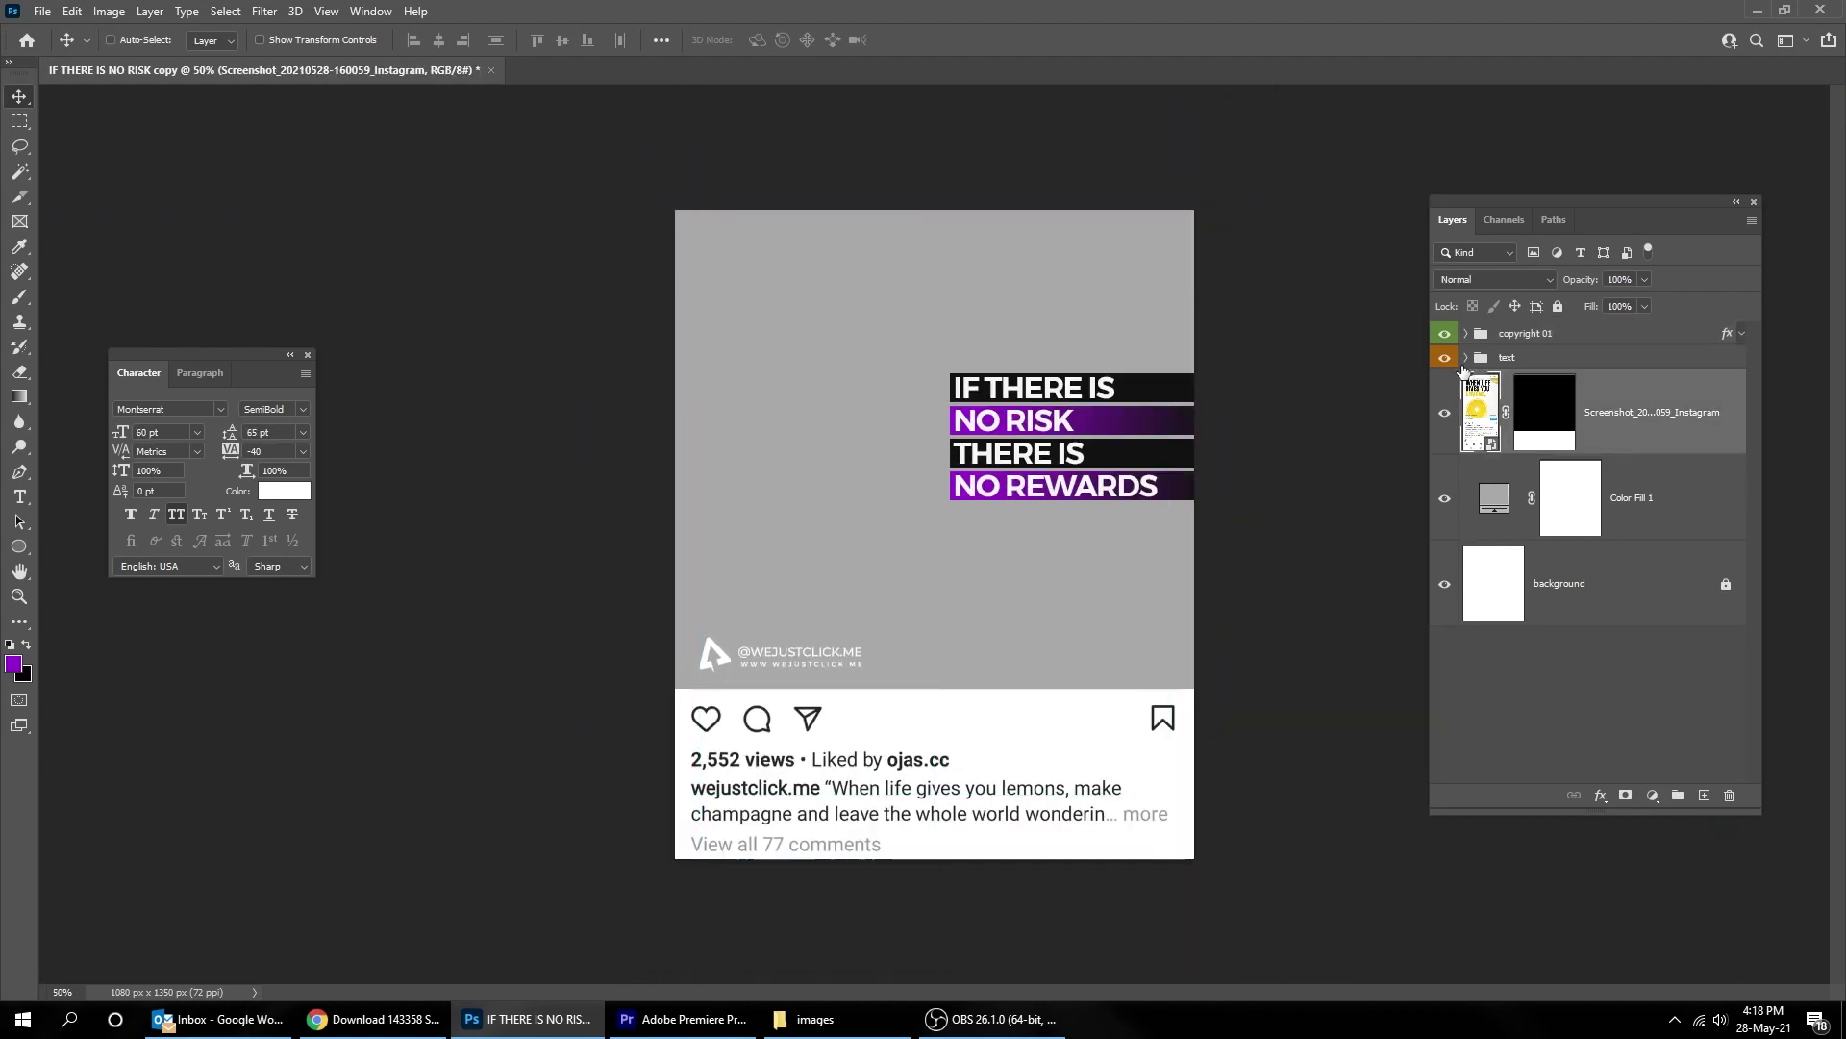
Step: Hide every layer except the copyright 01 watermark group
left_click_drag(1448, 612, 1513, 359)
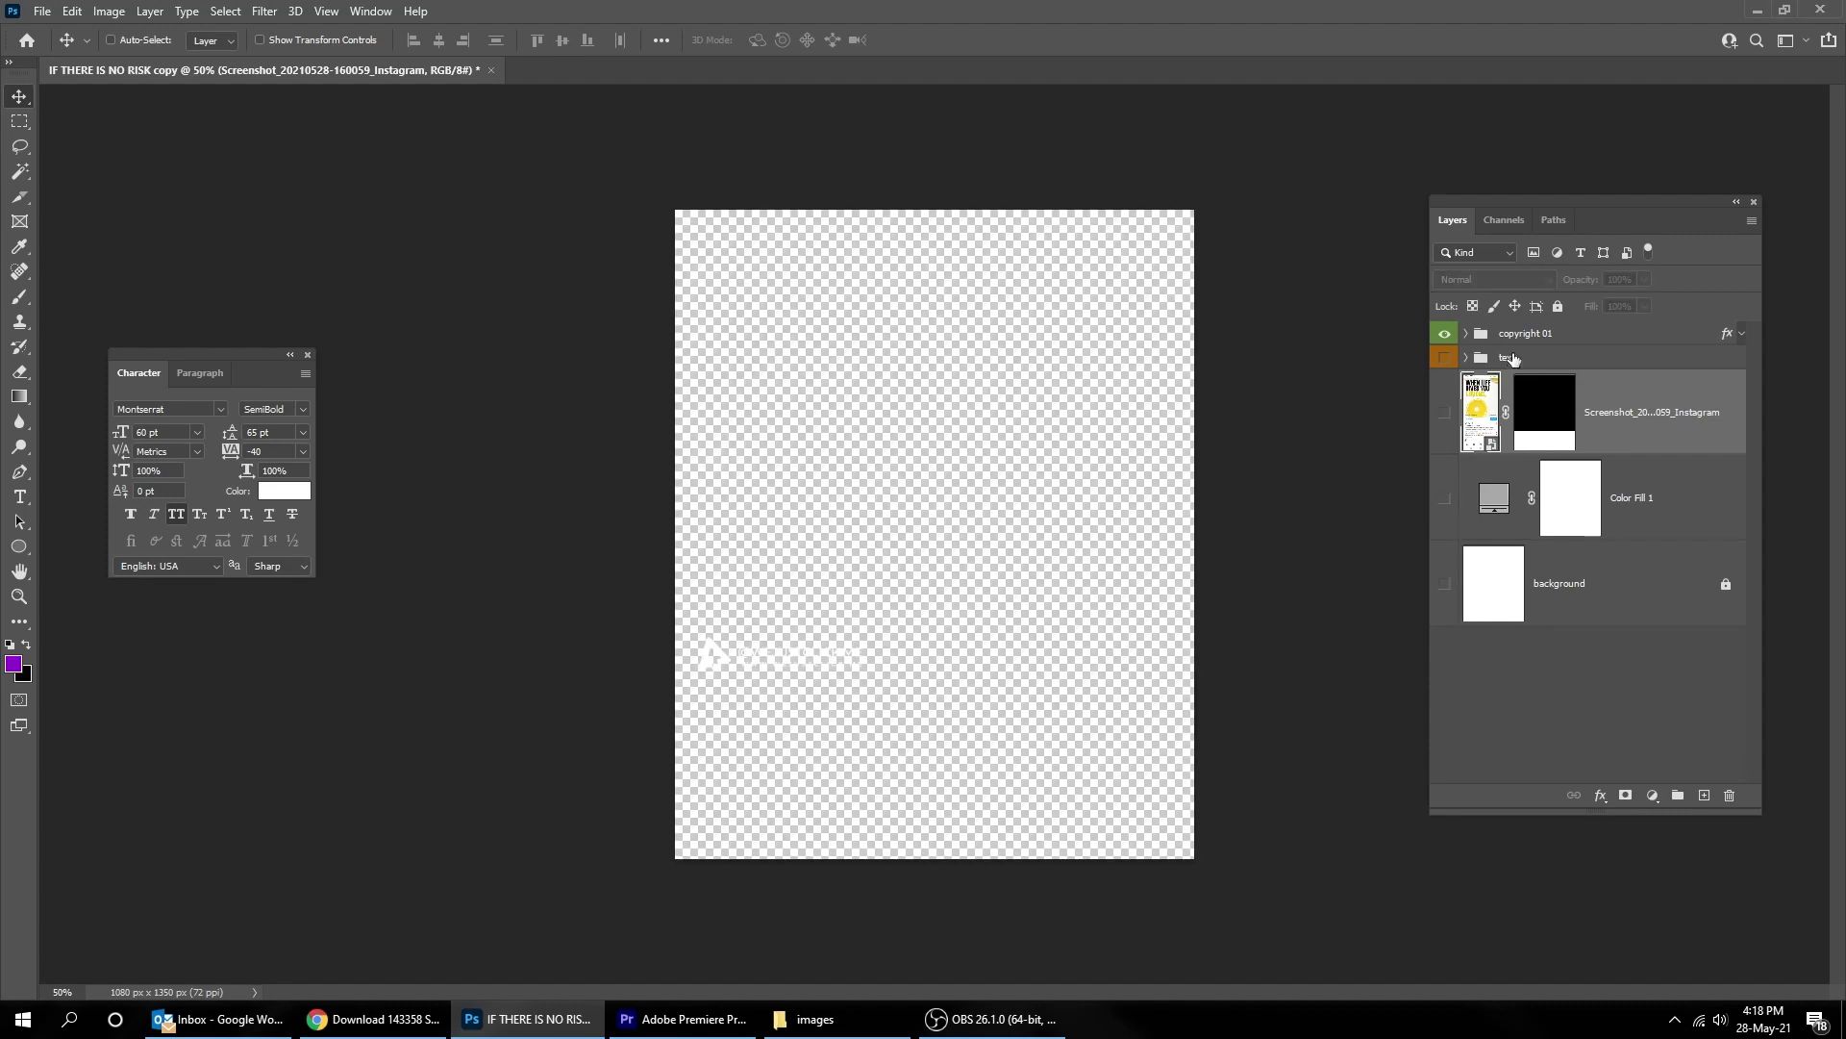
left_click(1537, 336)
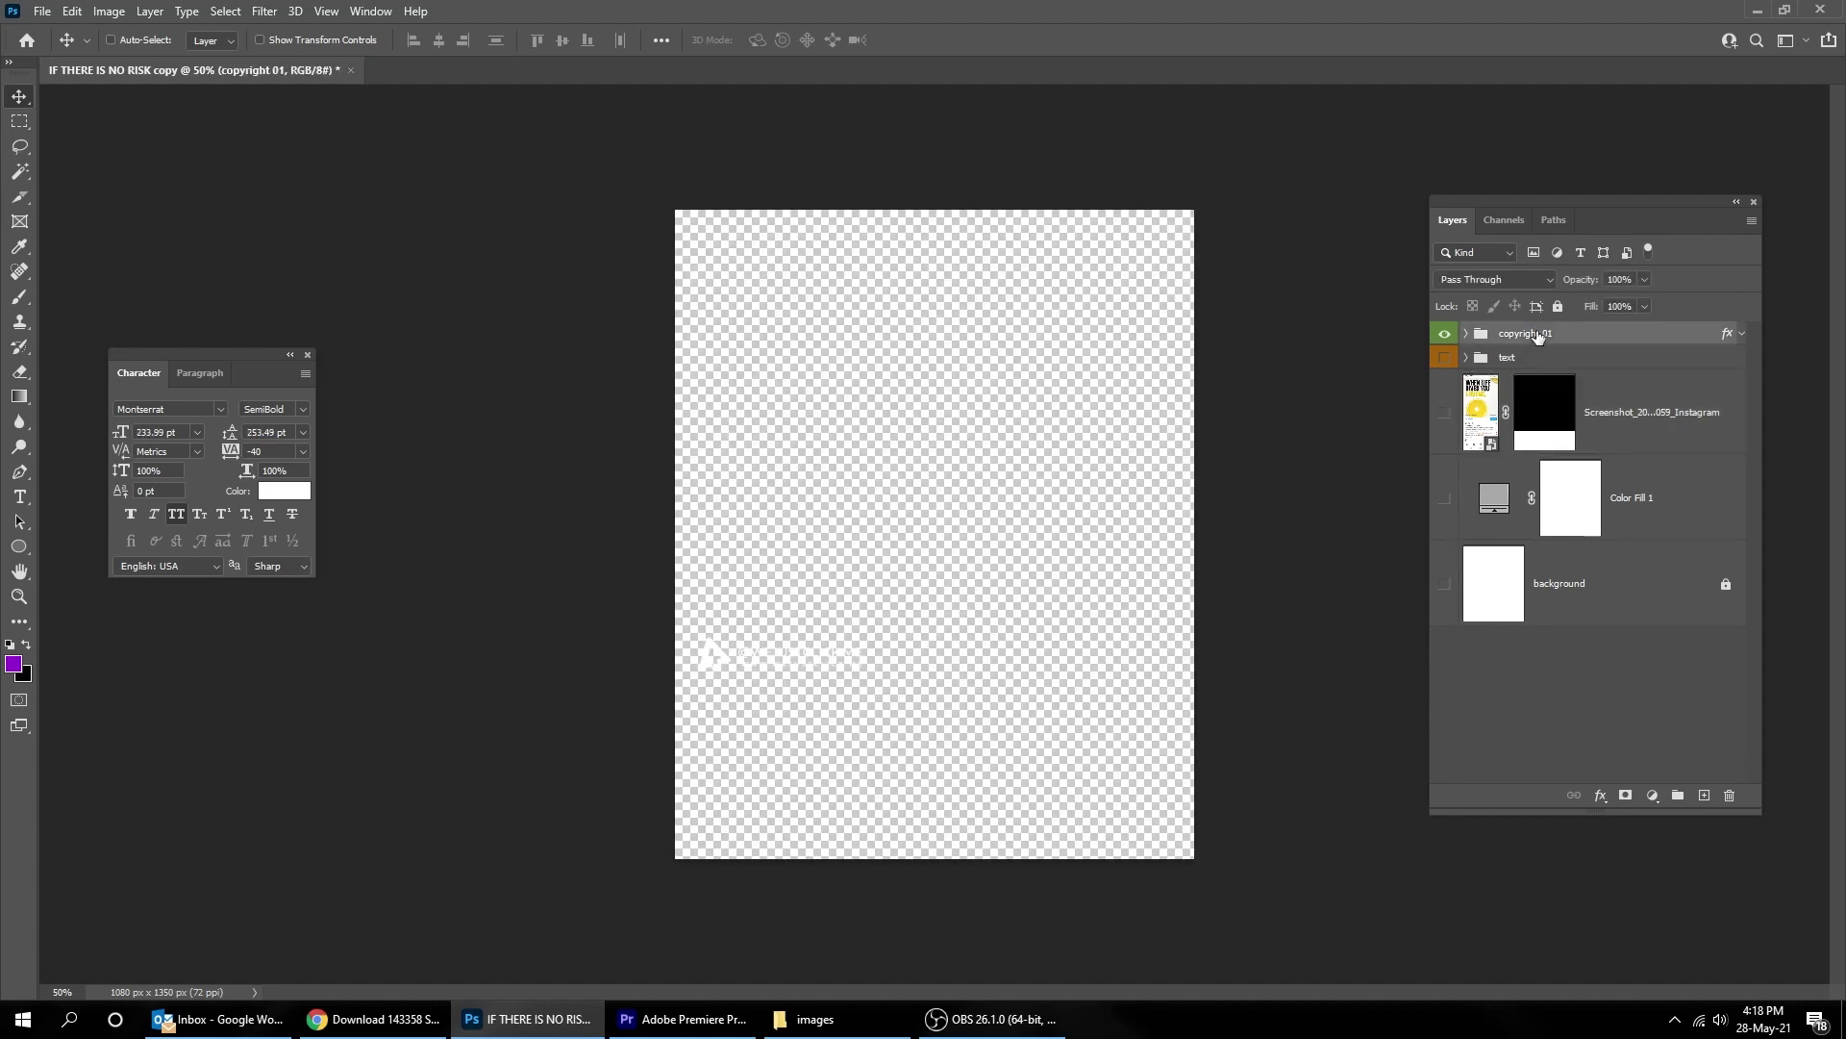
scroll(747, 684, "up", 3)
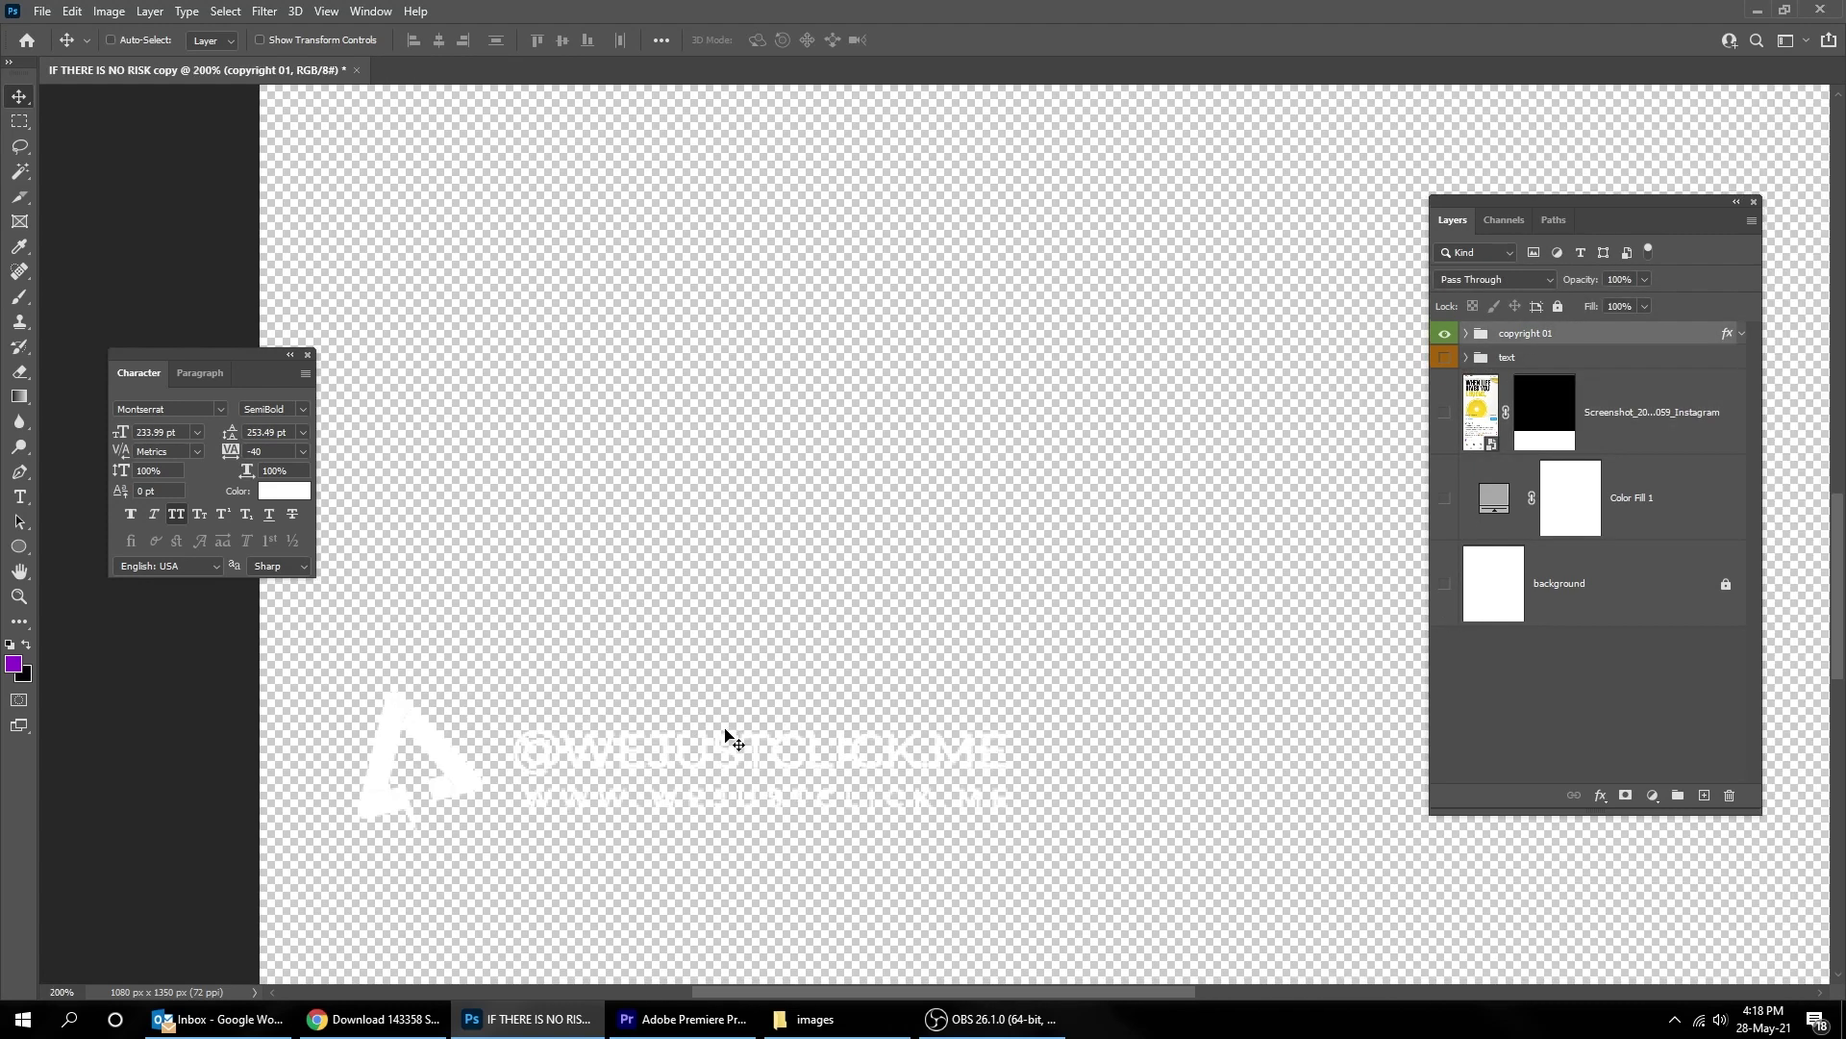
left_click_drag(730, 734, 828, 676)
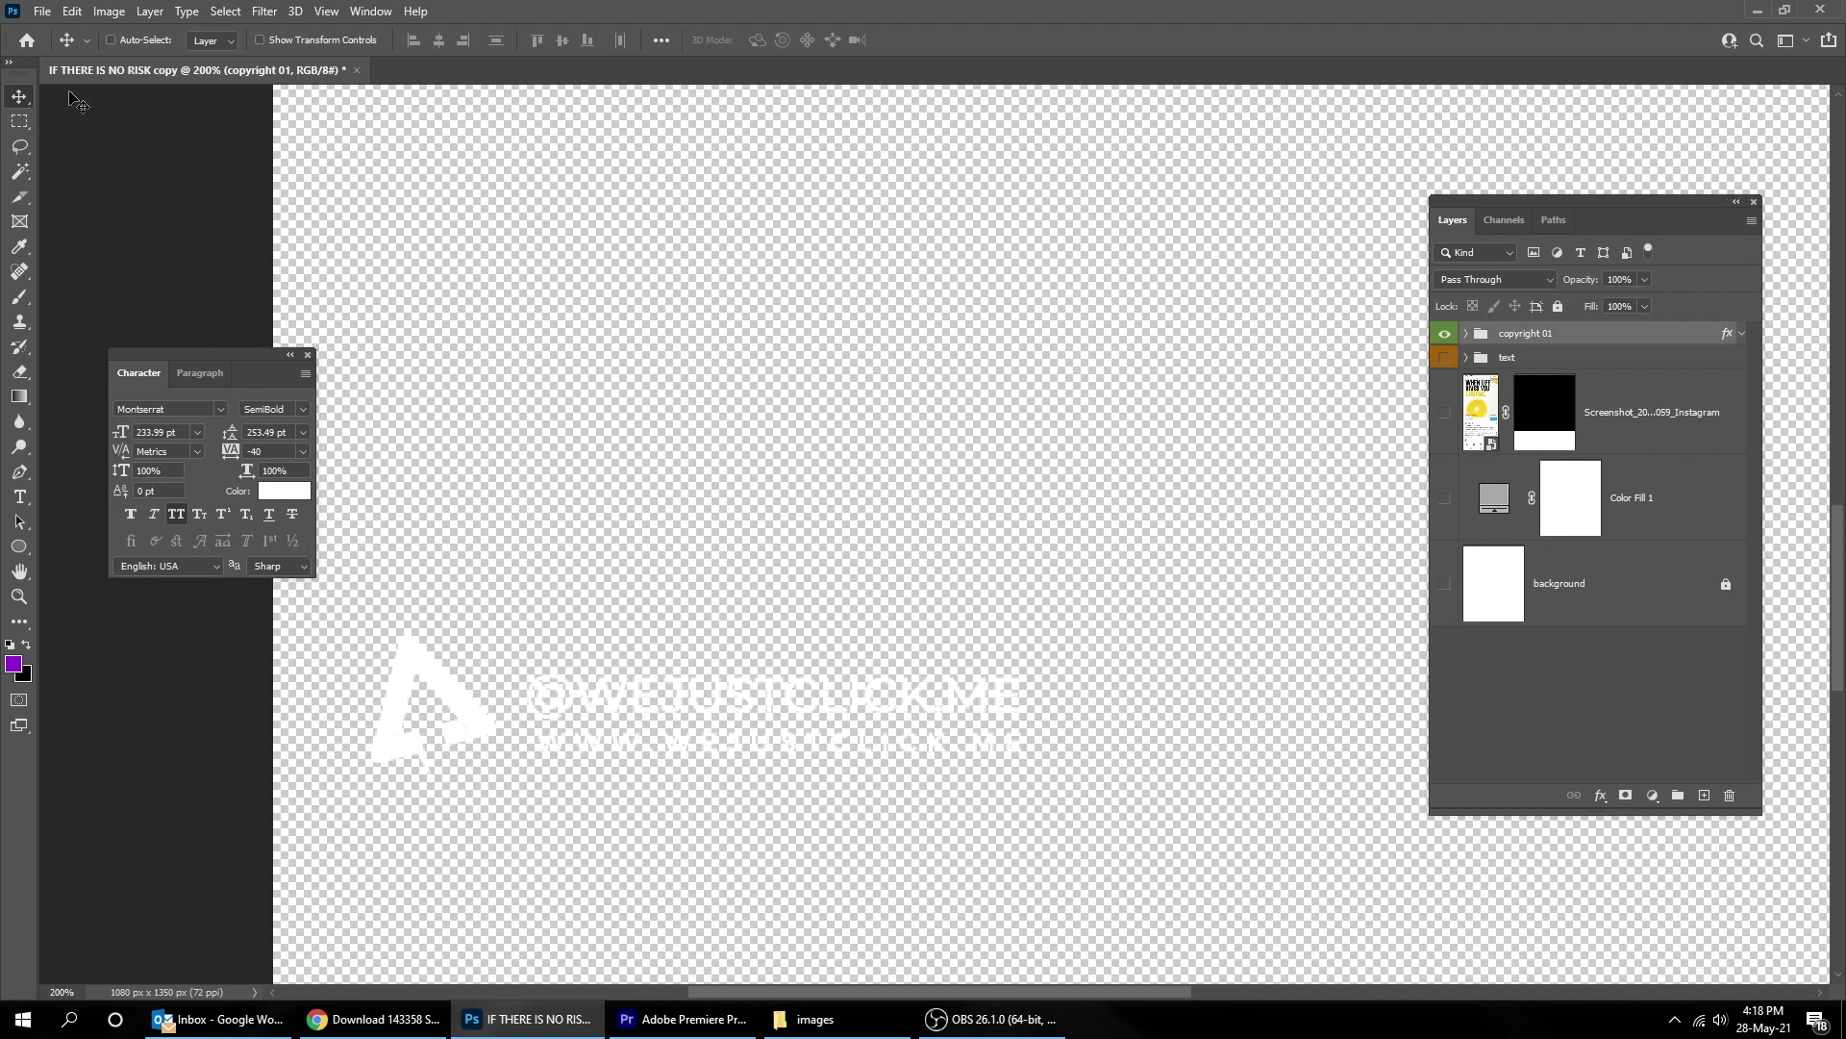
left_click(42, 11)
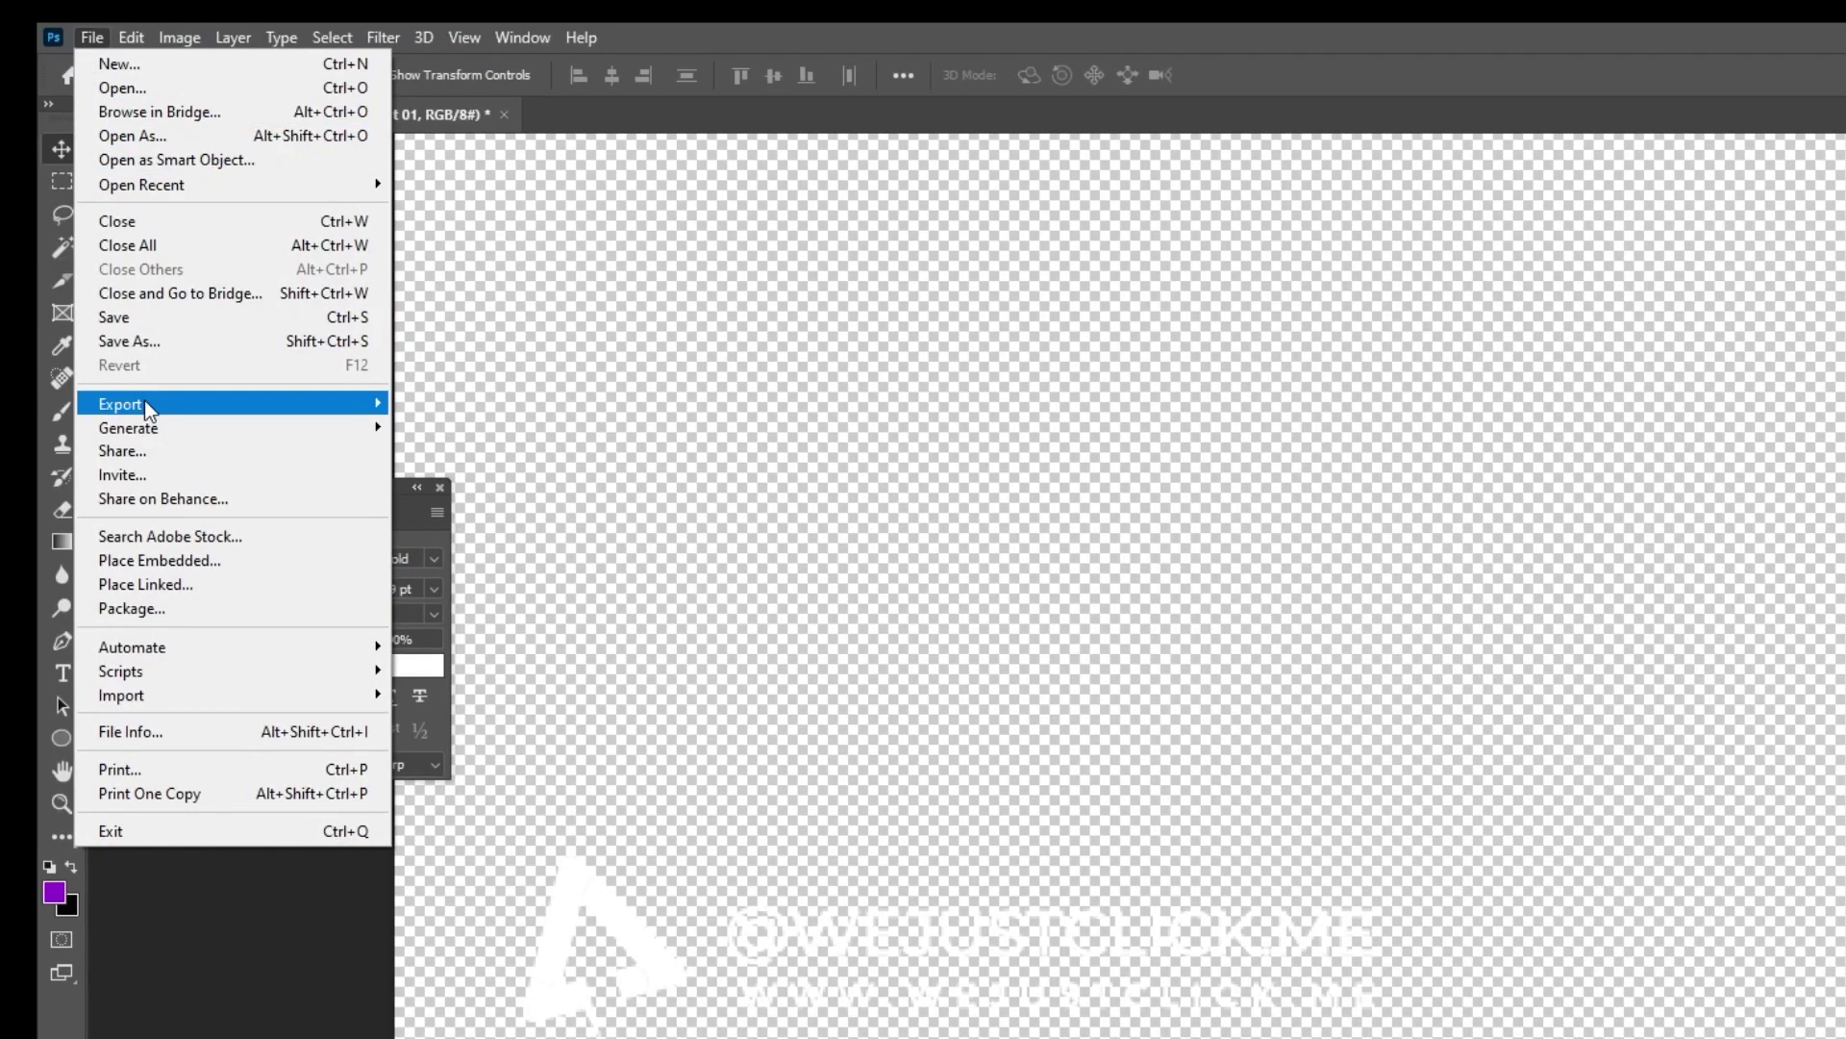
Step: Preview the watermark in Save for Web (Legacy) as PNG-24, closing without saving
mouse_move(151, 411)
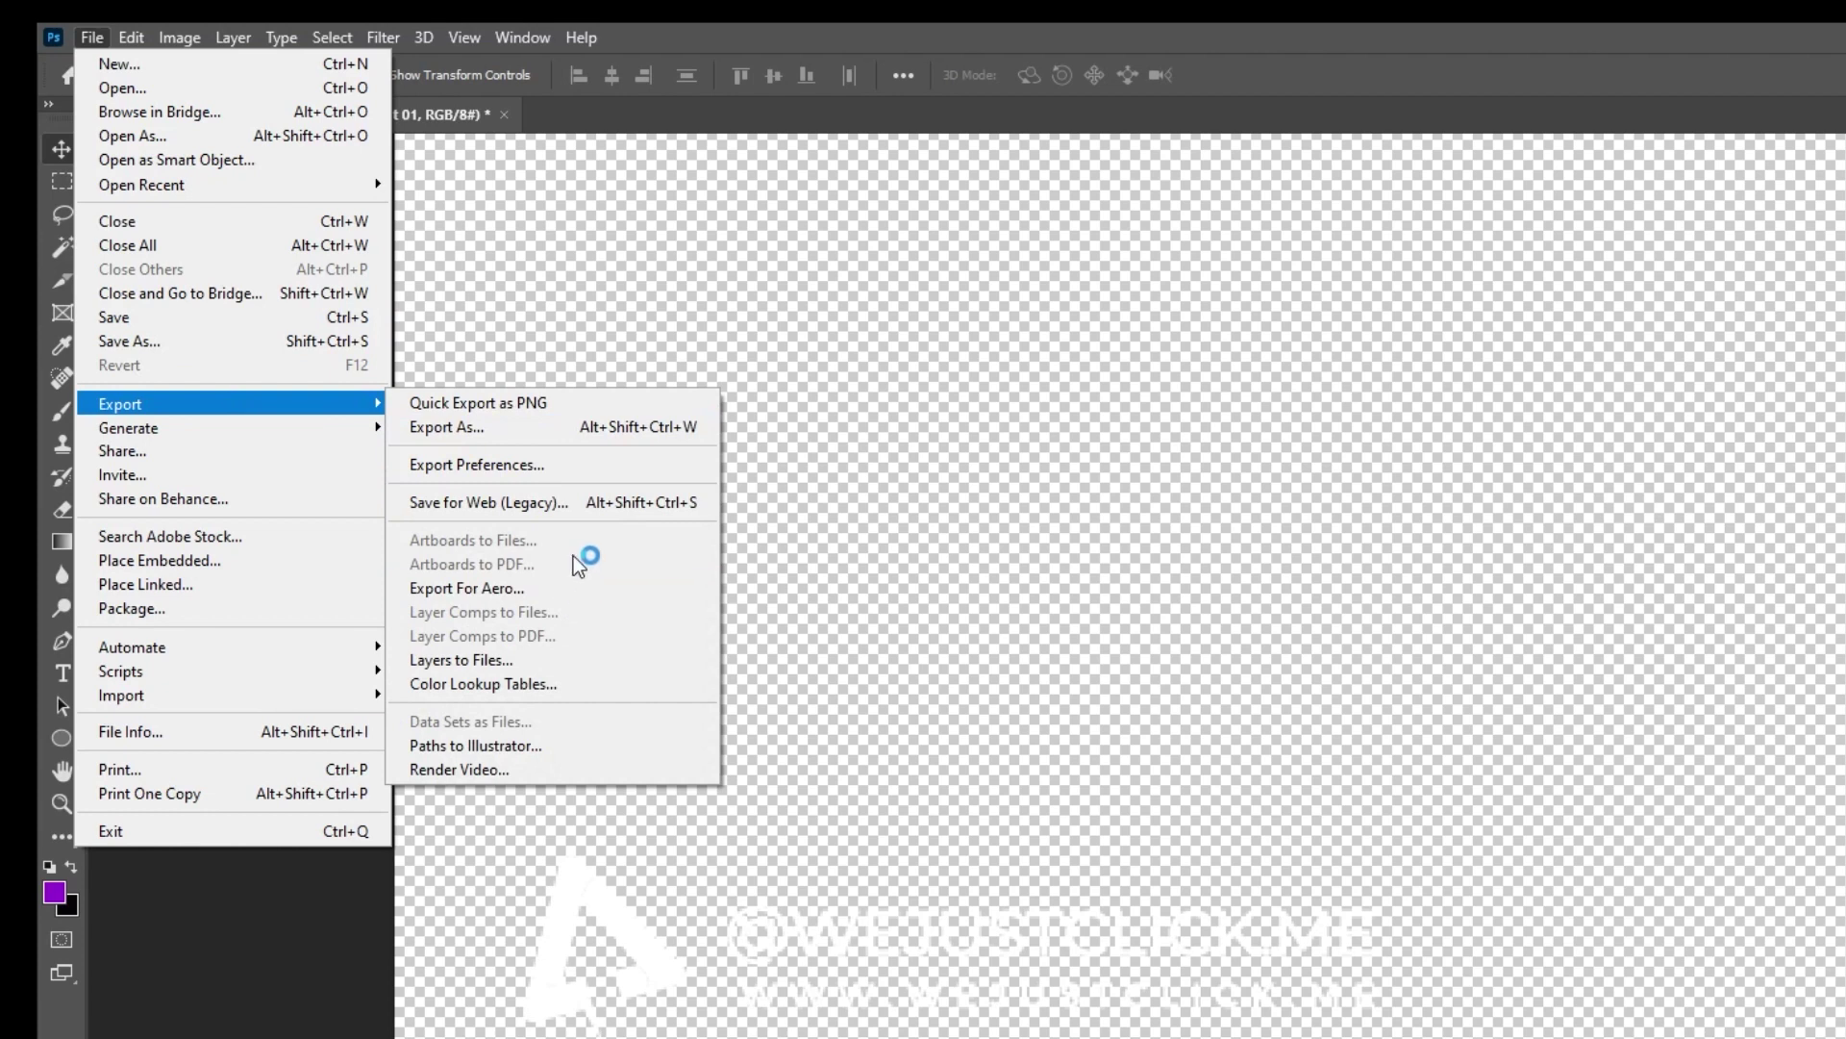
left_click(593, 505)
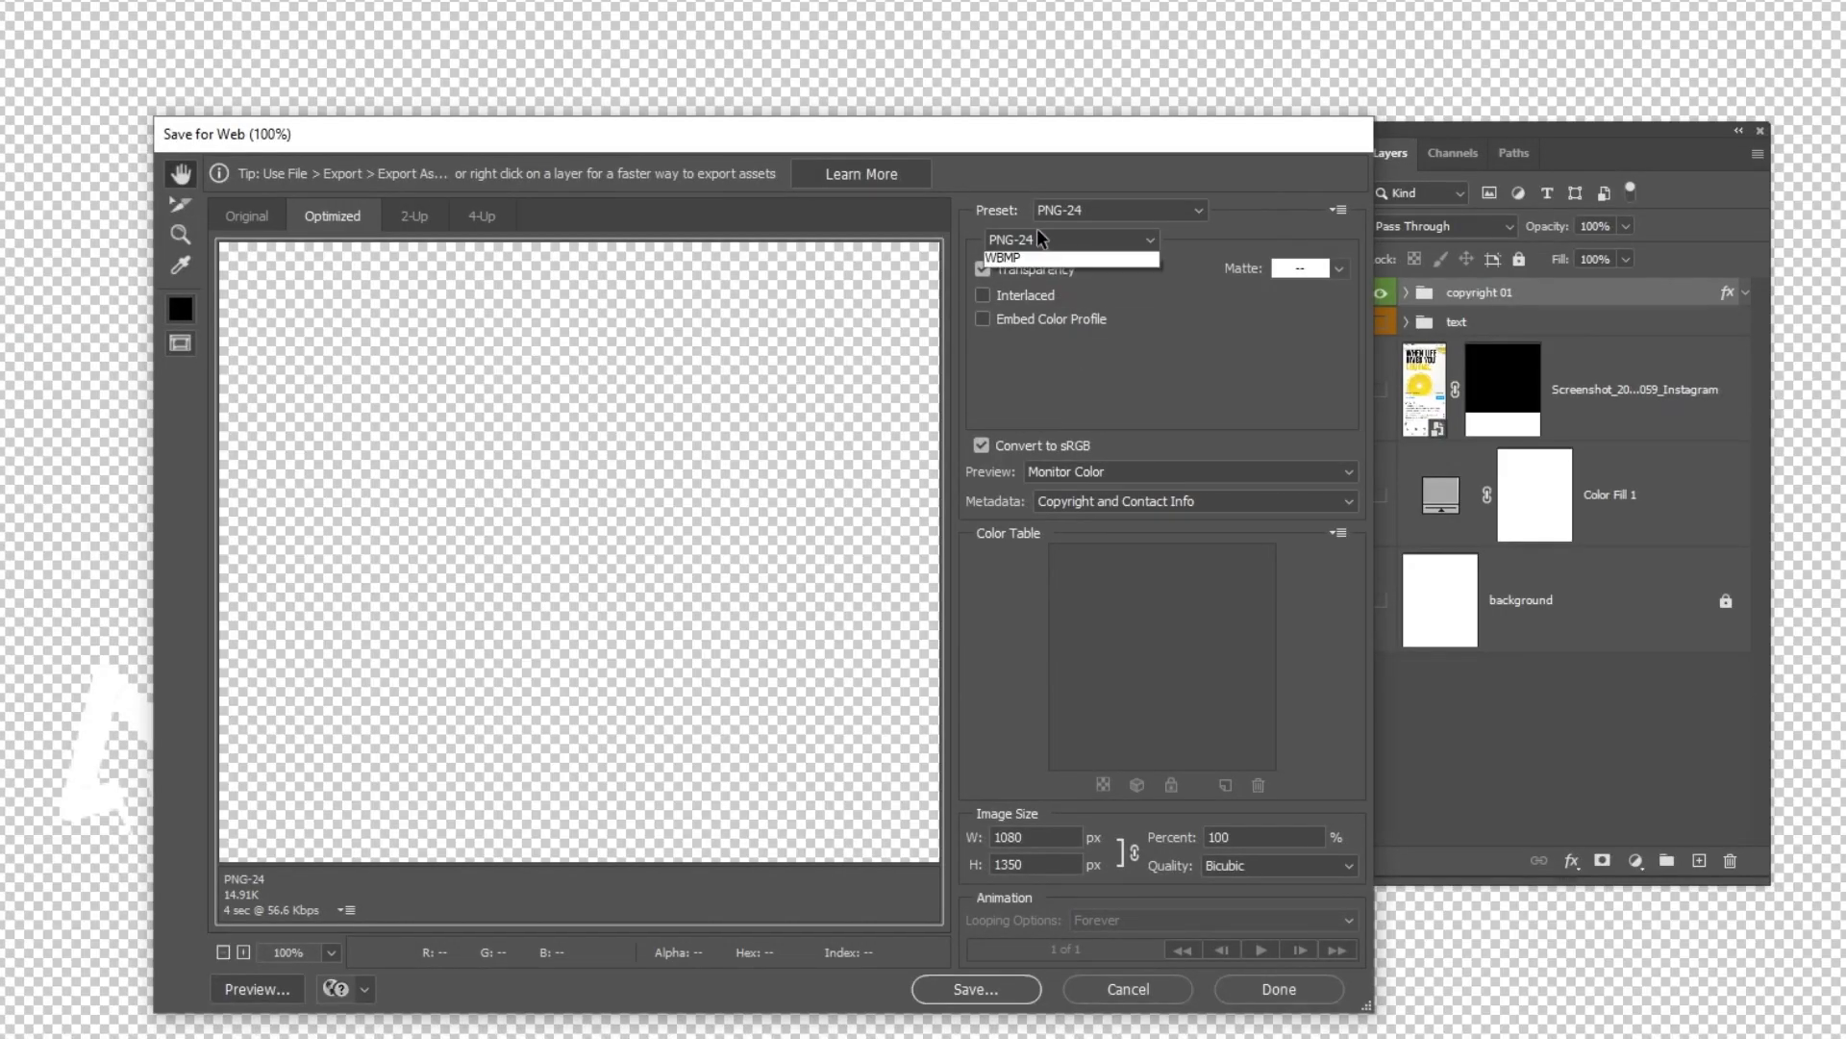
left_click(1039, 239)
left_click(1052, 312)
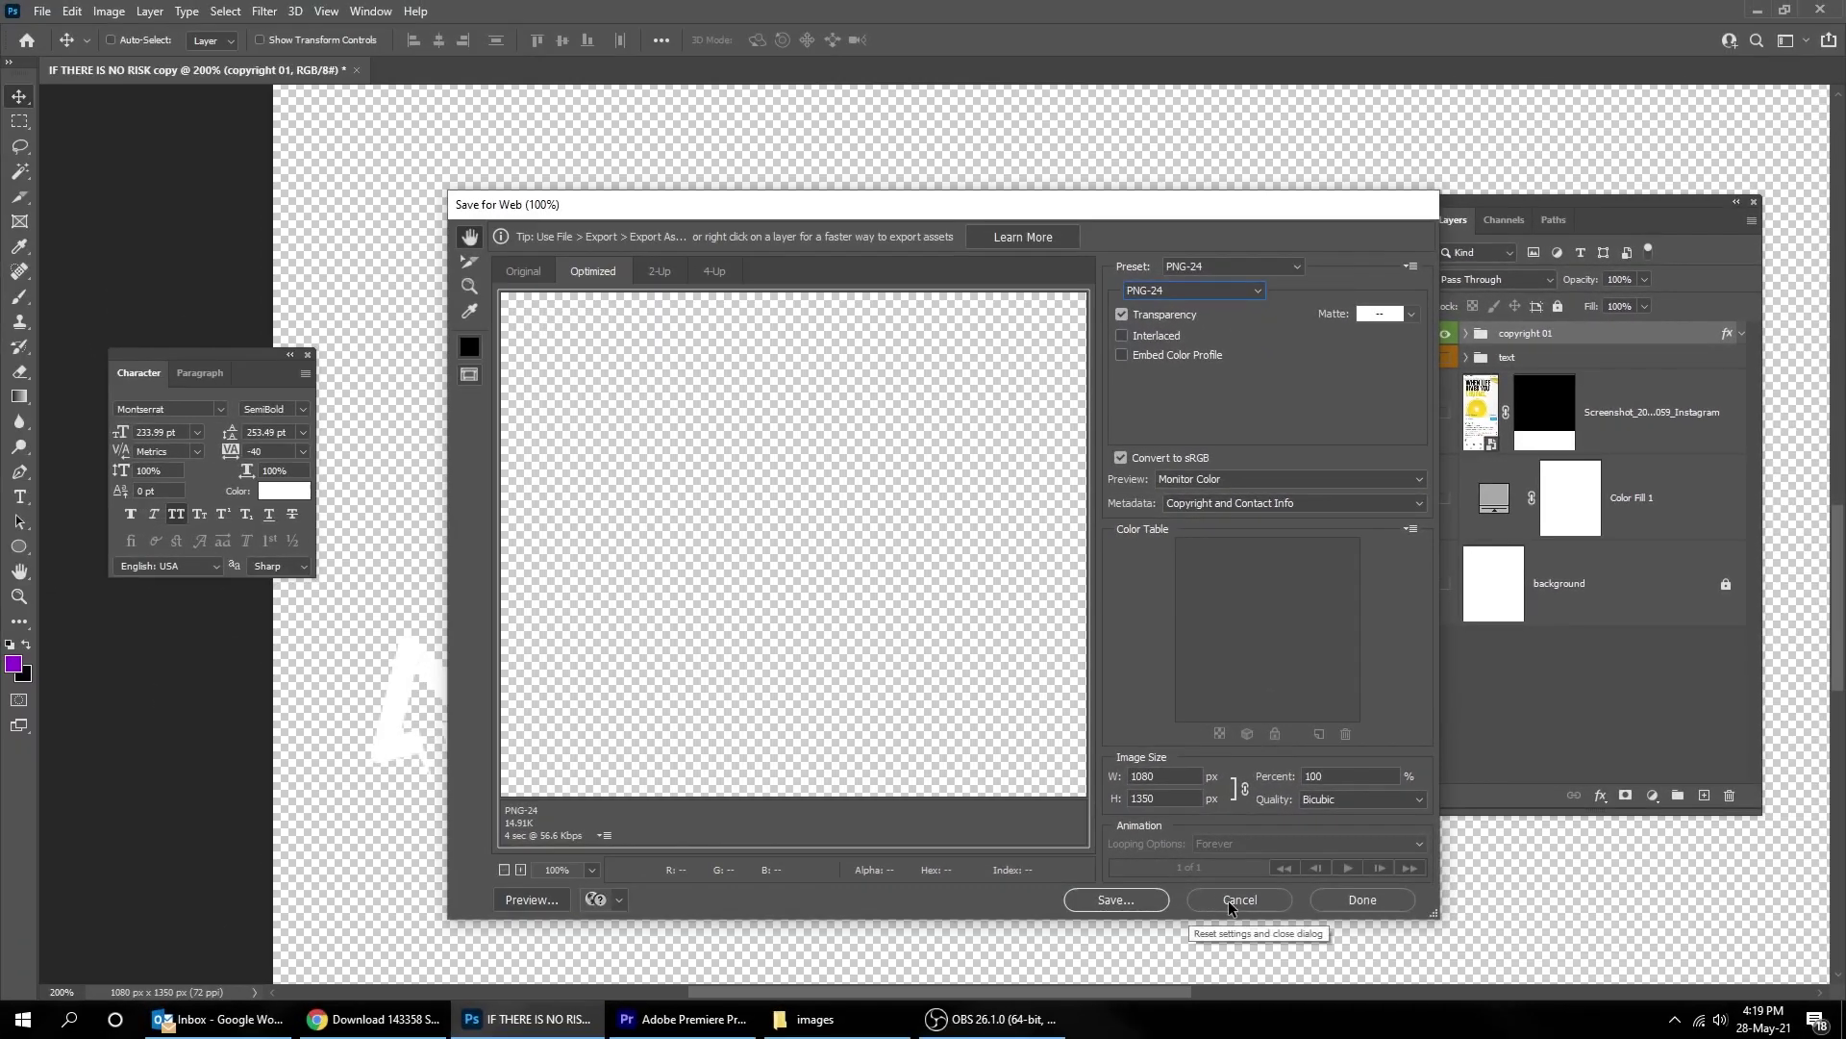
left_click(1237, 902)
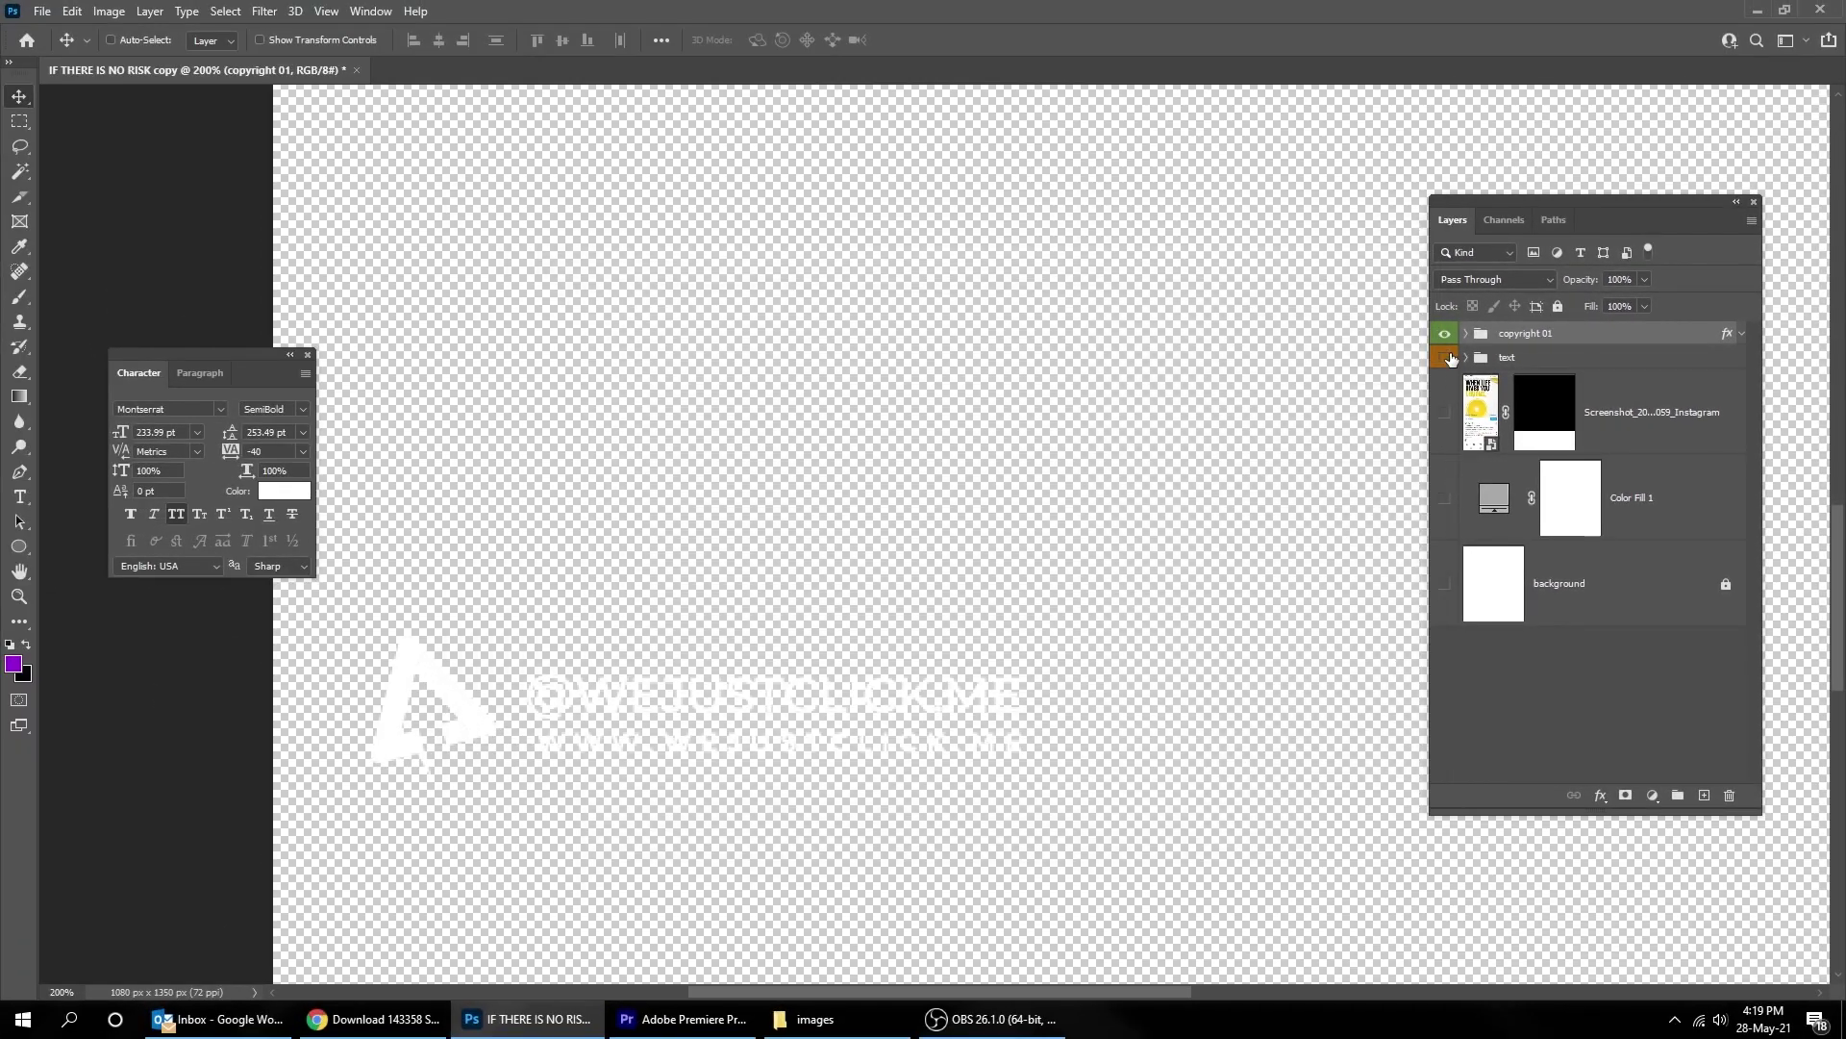
Step: Show only the quote text group and preview it in Save for Web
left_click(1452, 358, "alt")
key("ctrl+0")
left_click(1539, 358)
left_click(42, 11)
mouse_move(192, 291)
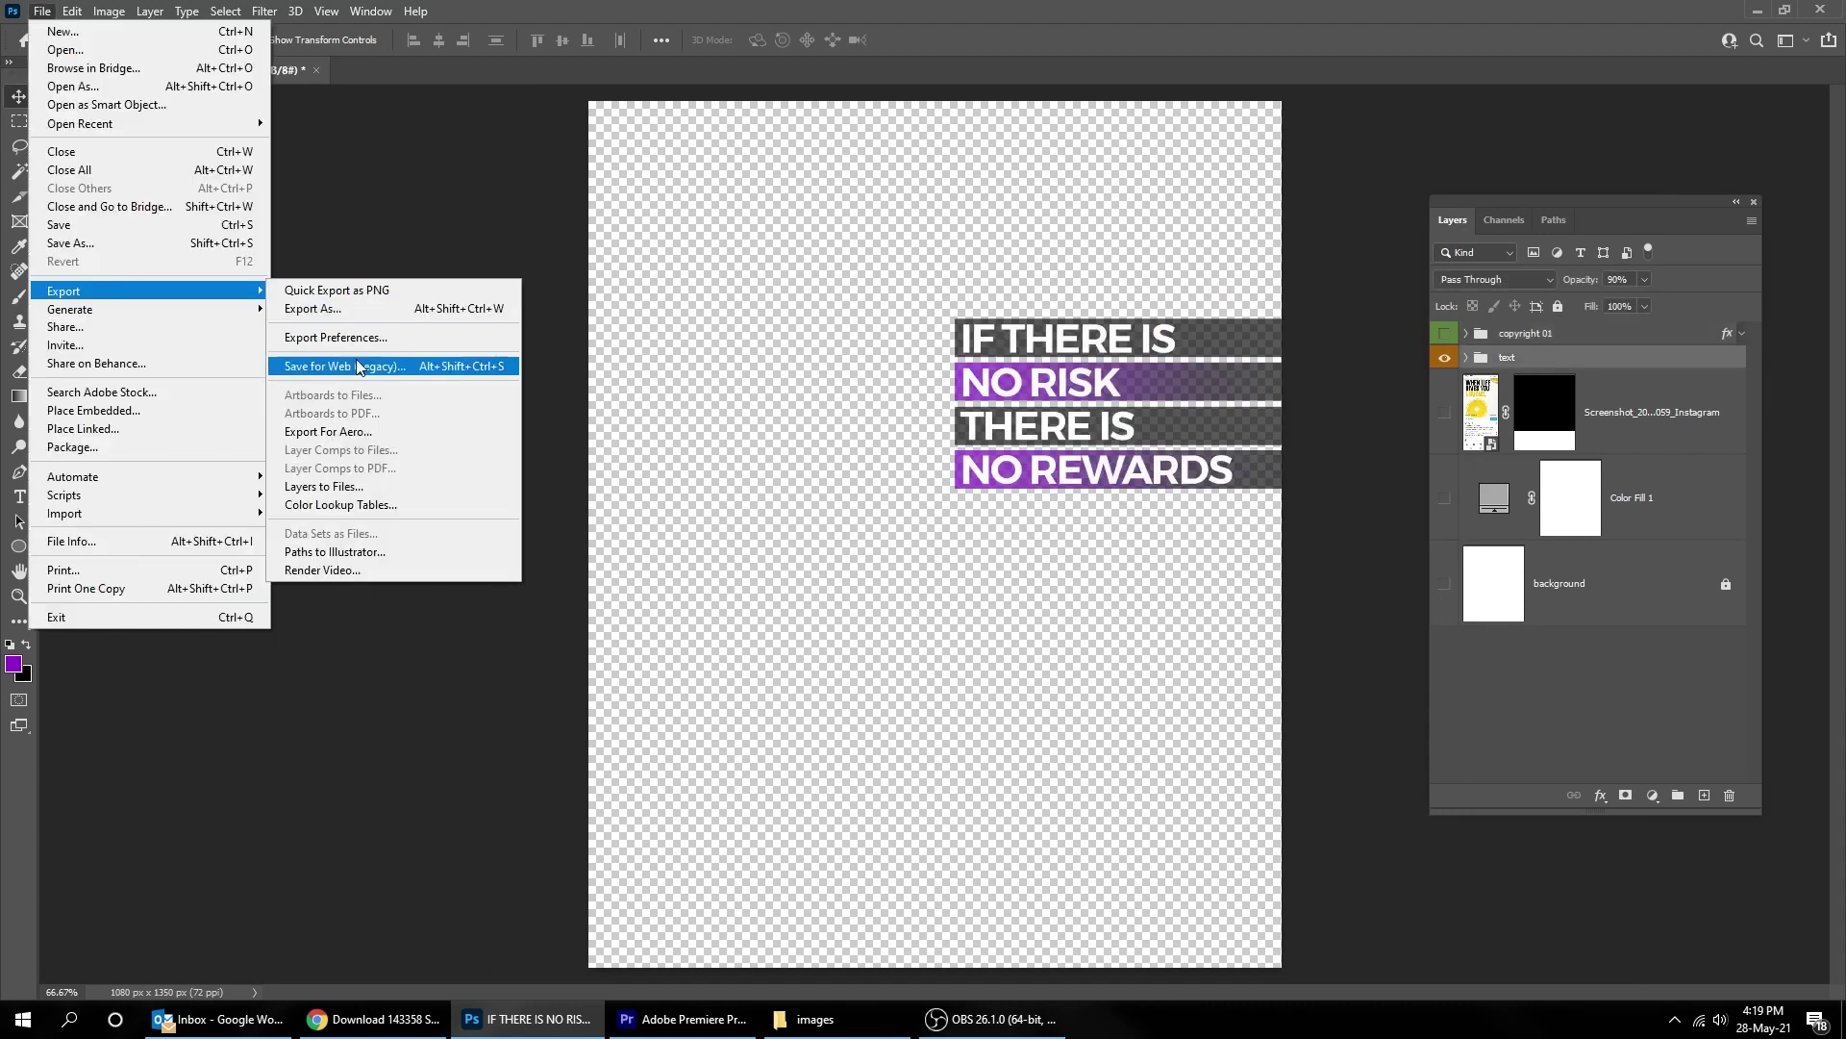
left_click(358, 368)
key("Escape")
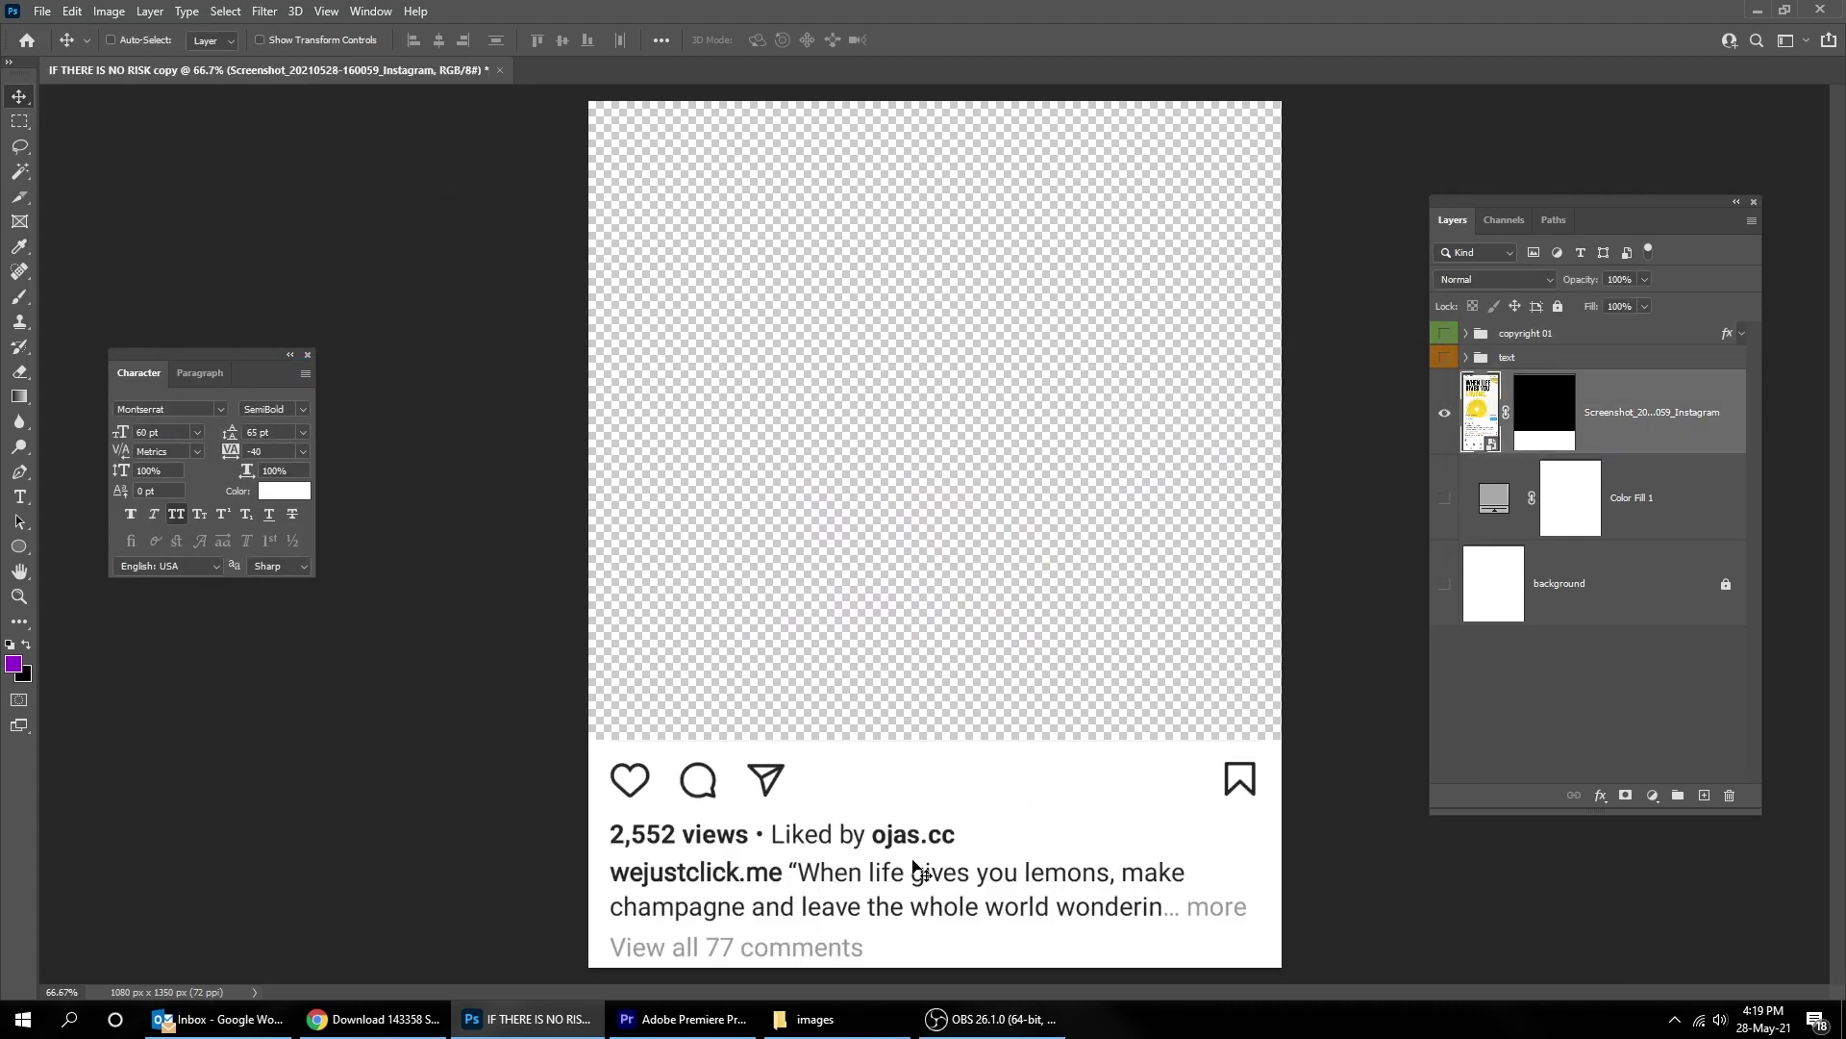
Step: Preview the Instagram frame layer in Save for Web, then switch to Premiere Pro
left_click(42, 11)
mouse_move(192, 291)
left_click(358, 367)
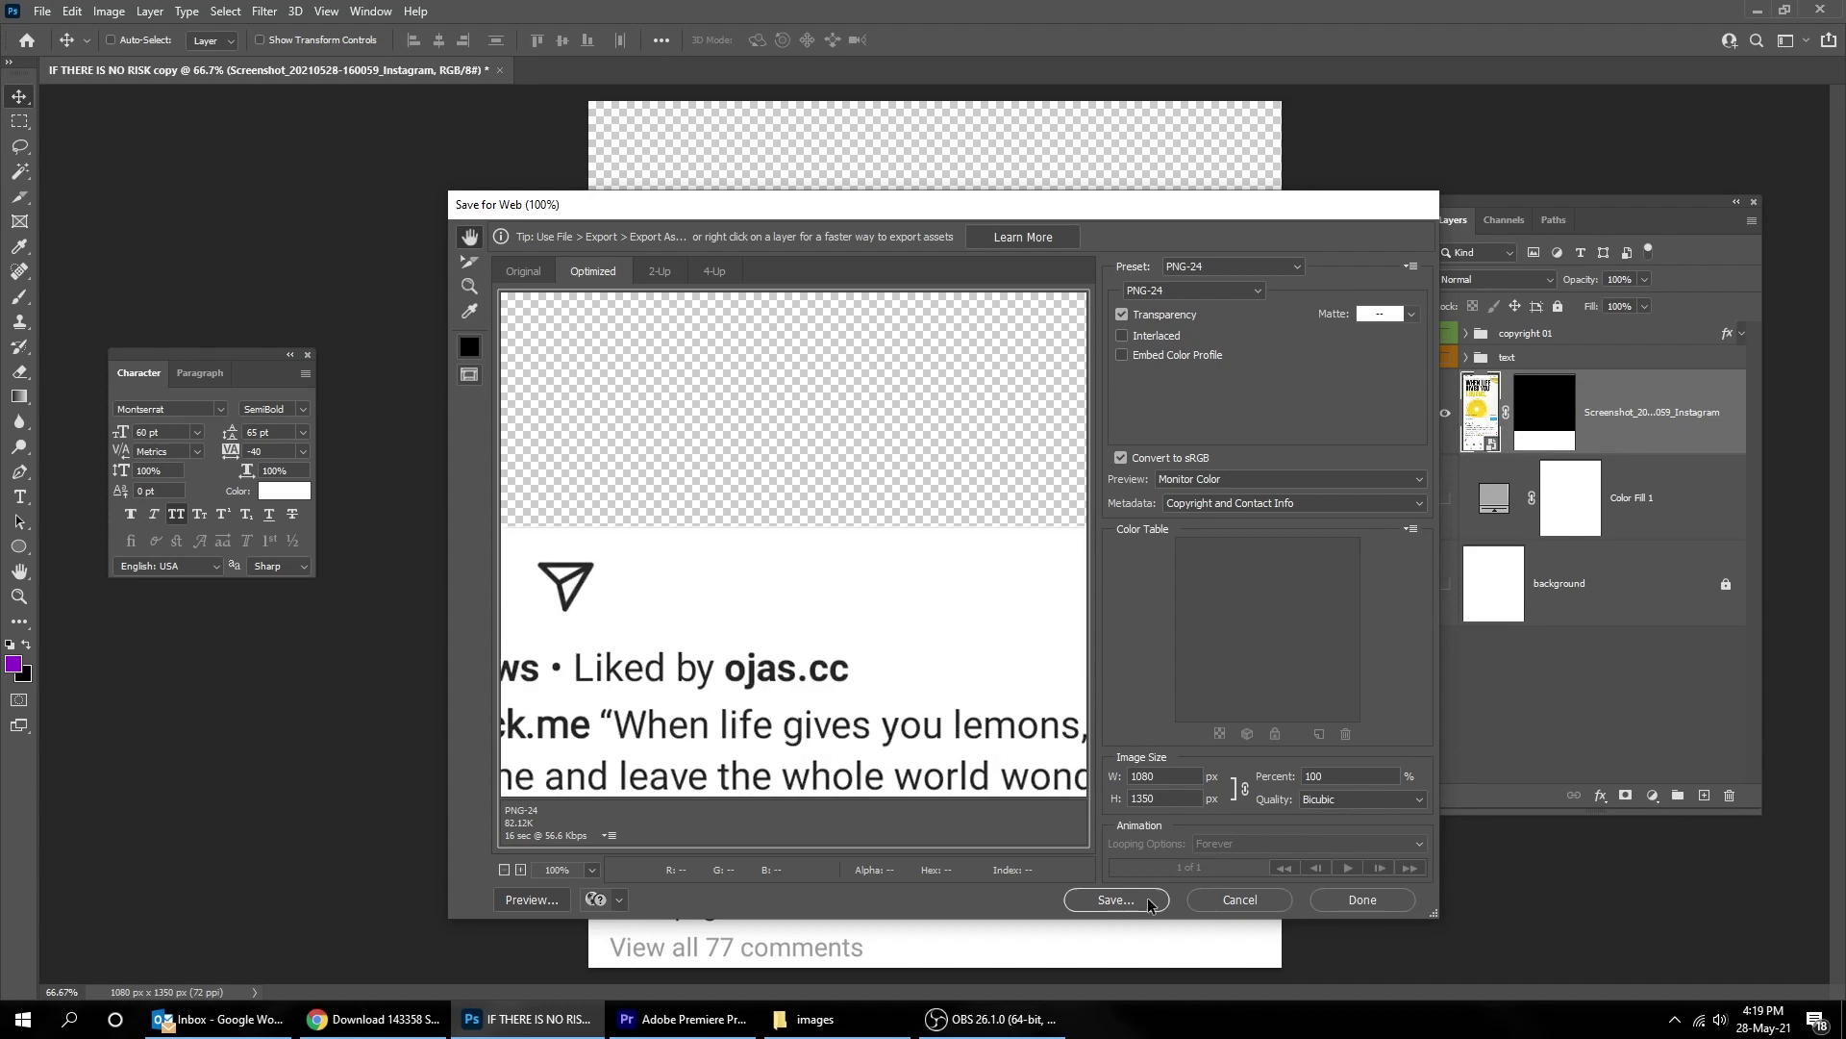
left_click(1240, 899)
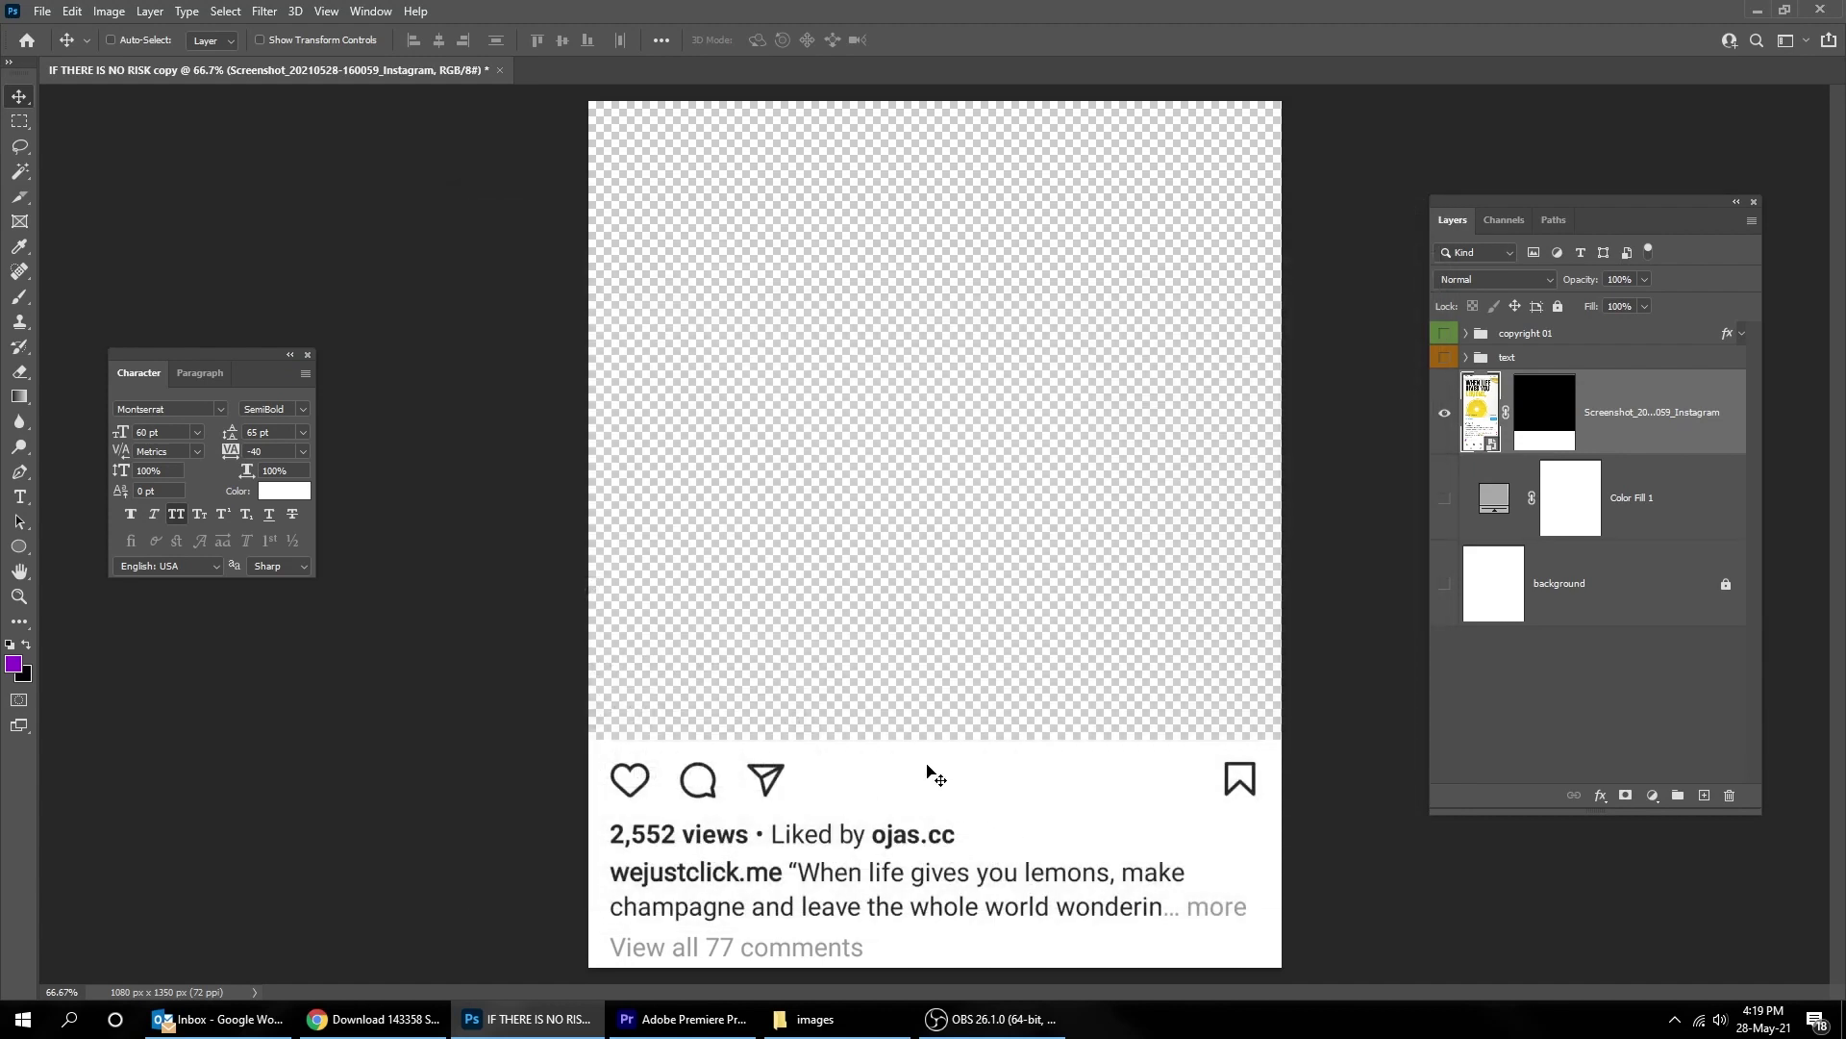
left_click(683, 1018)
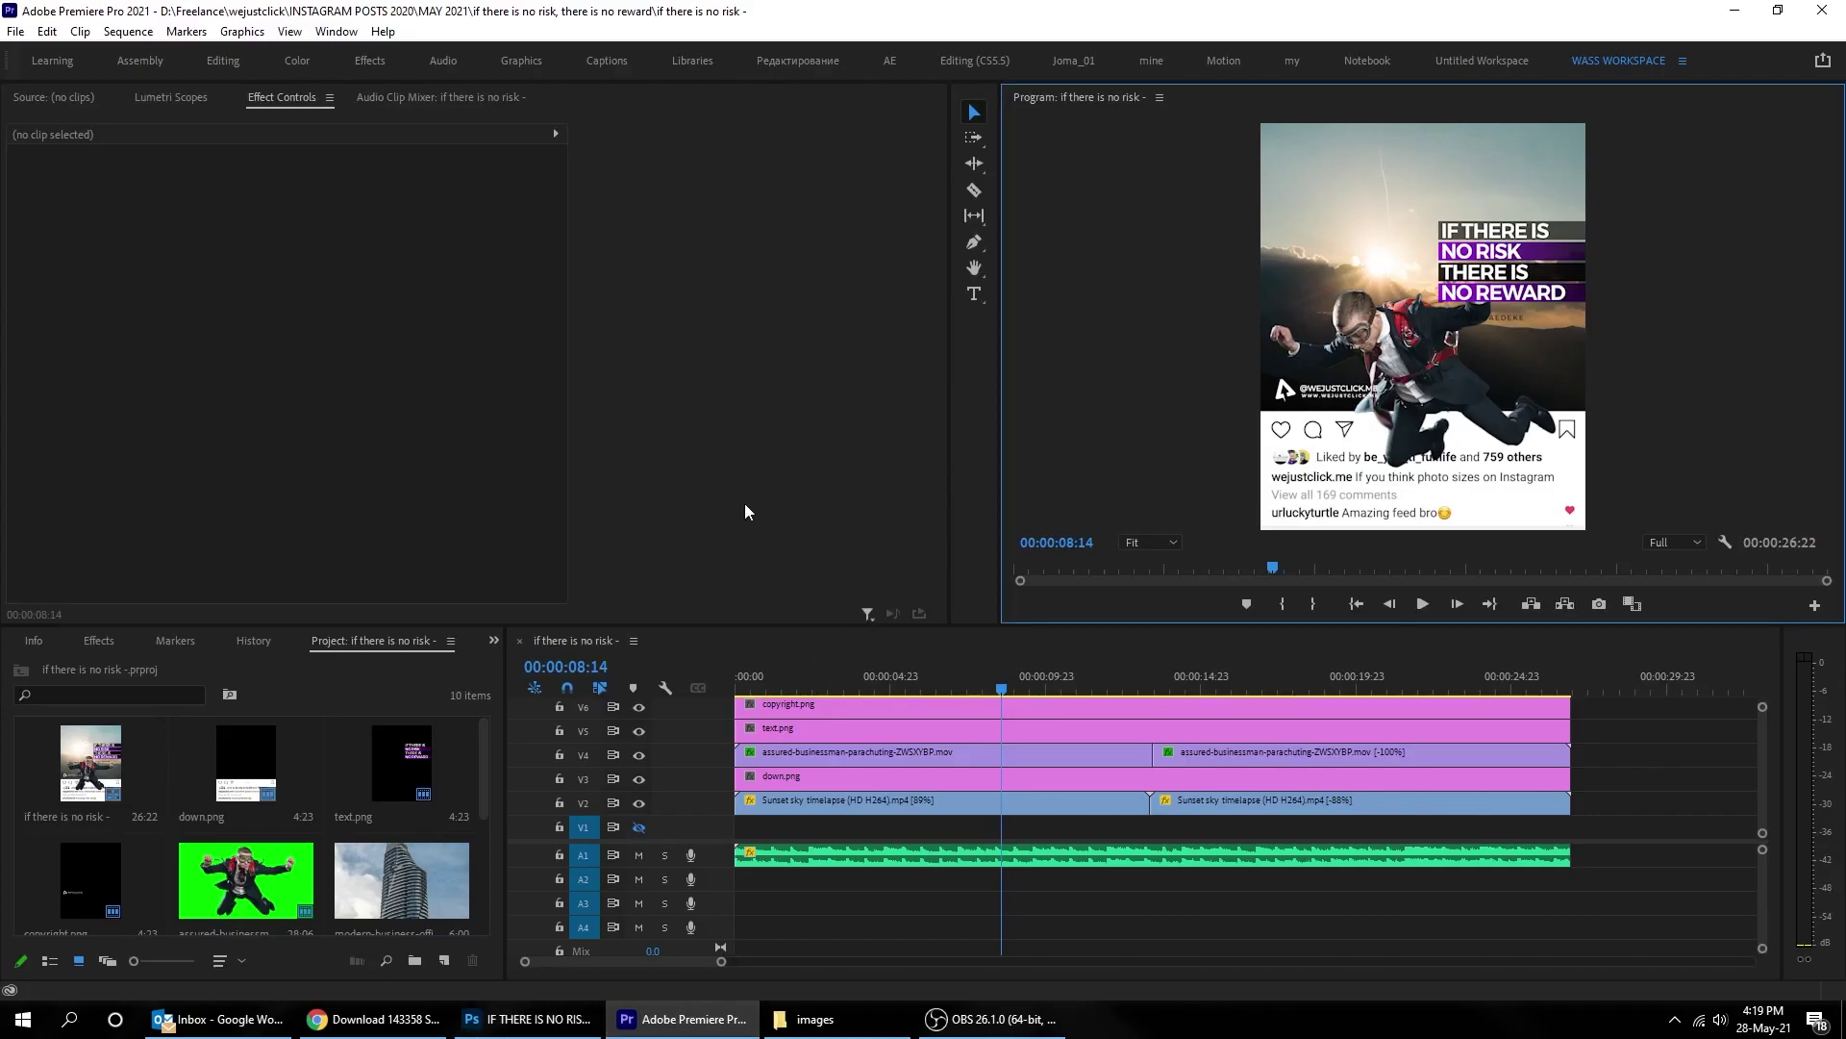
Step: Create the 'video post' sequence with a custom 1080 × 1350 frame size
left_click(17, 33)
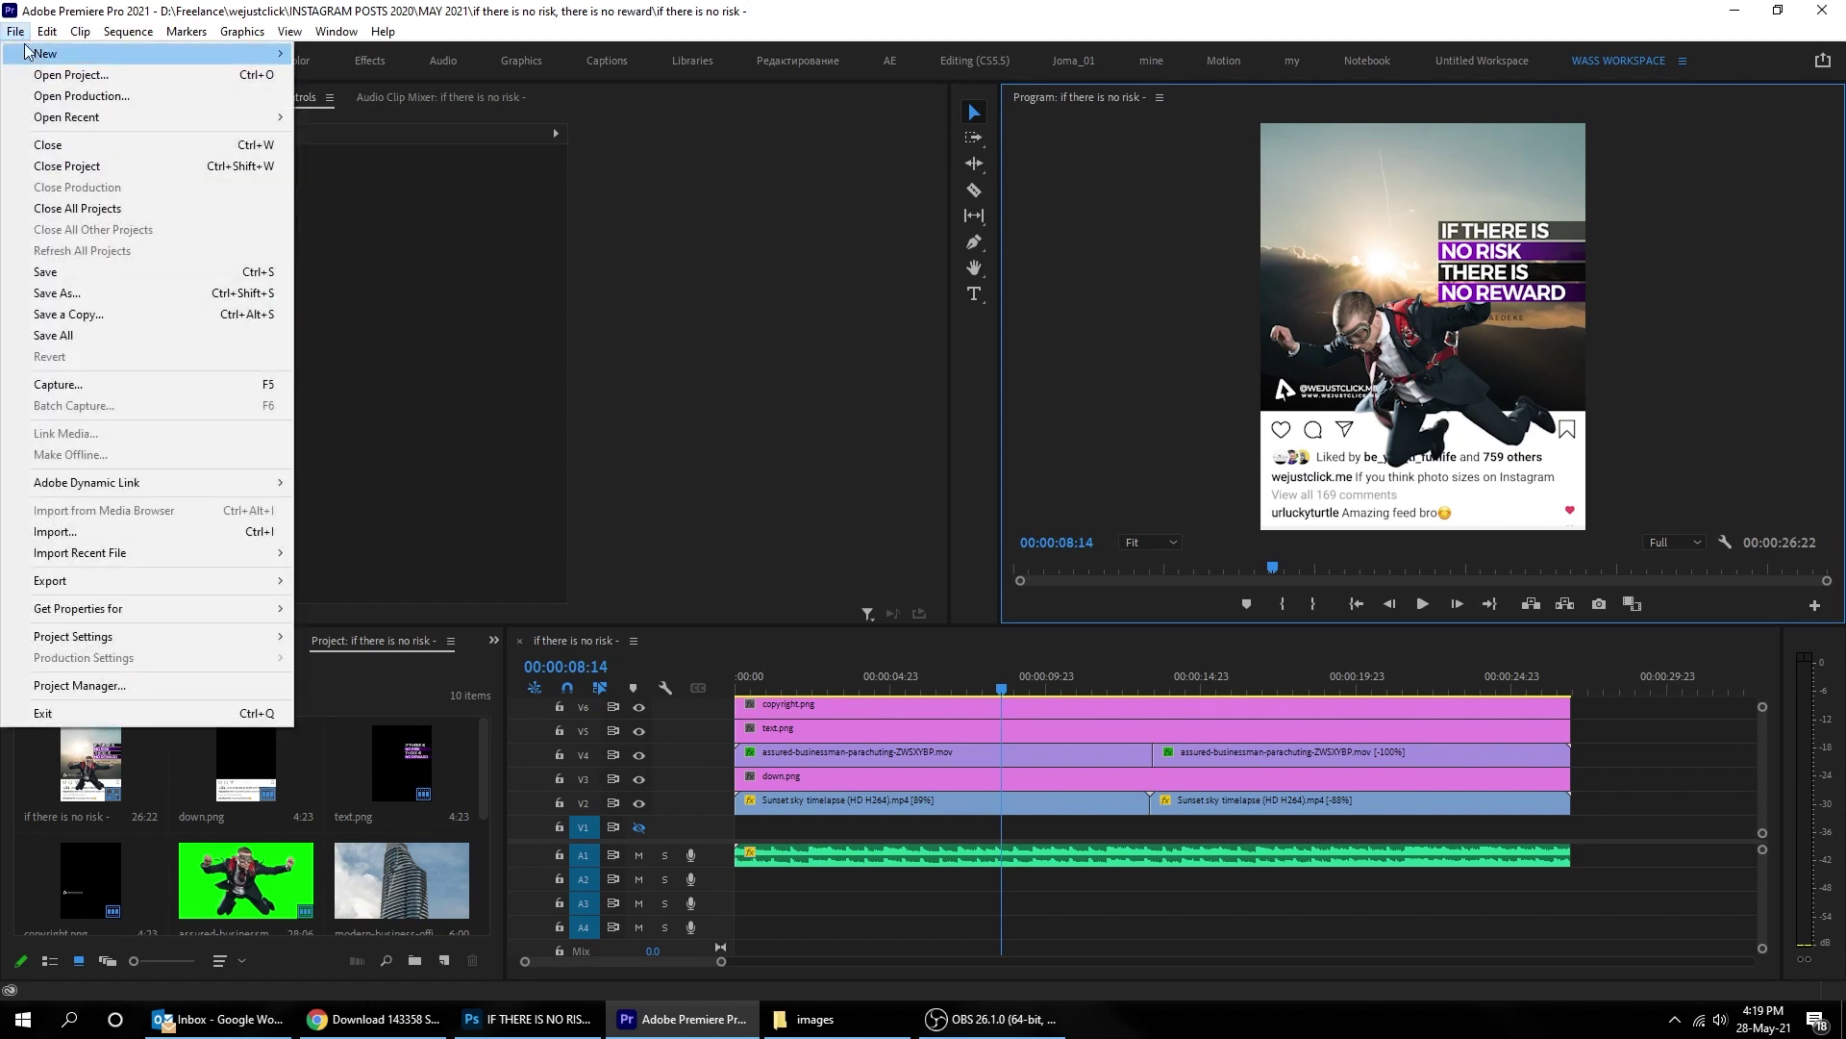
mouse_move(39, 54)
left_click(350, 96)
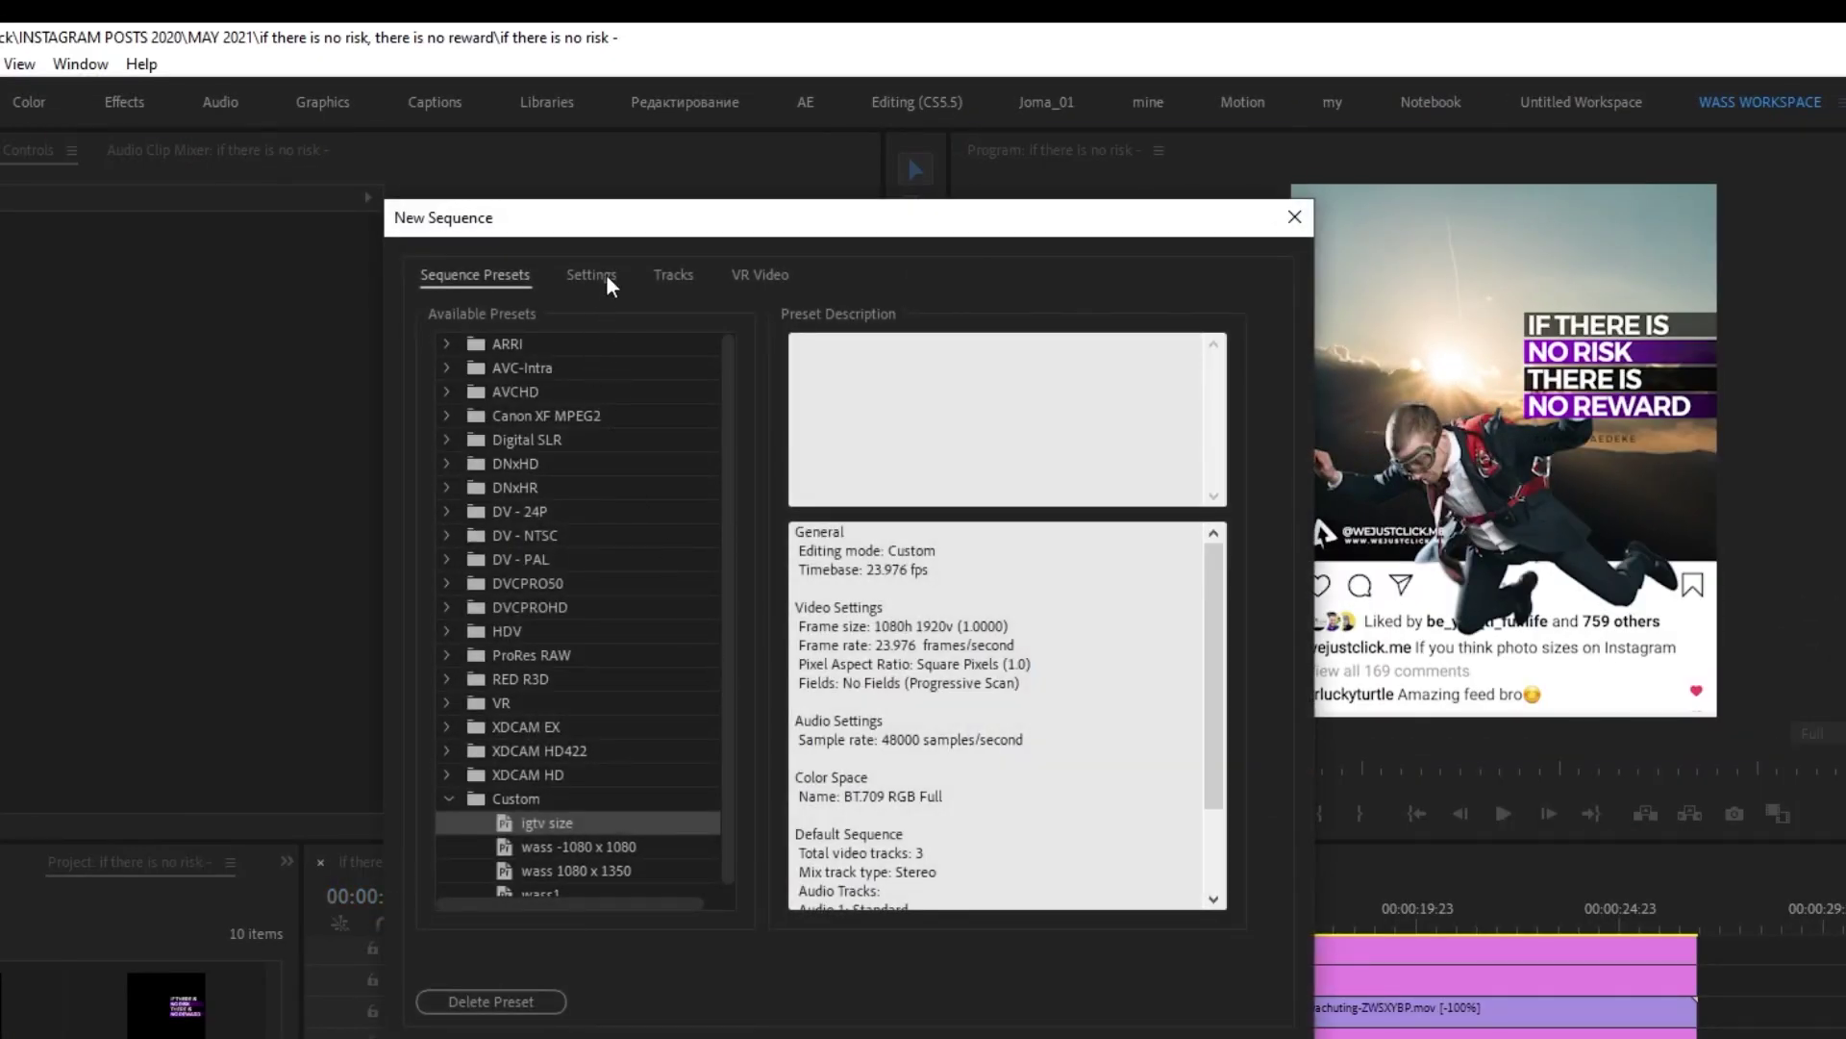
left_click(590, 275)
left_click_drag(833, 415, 779, 410)
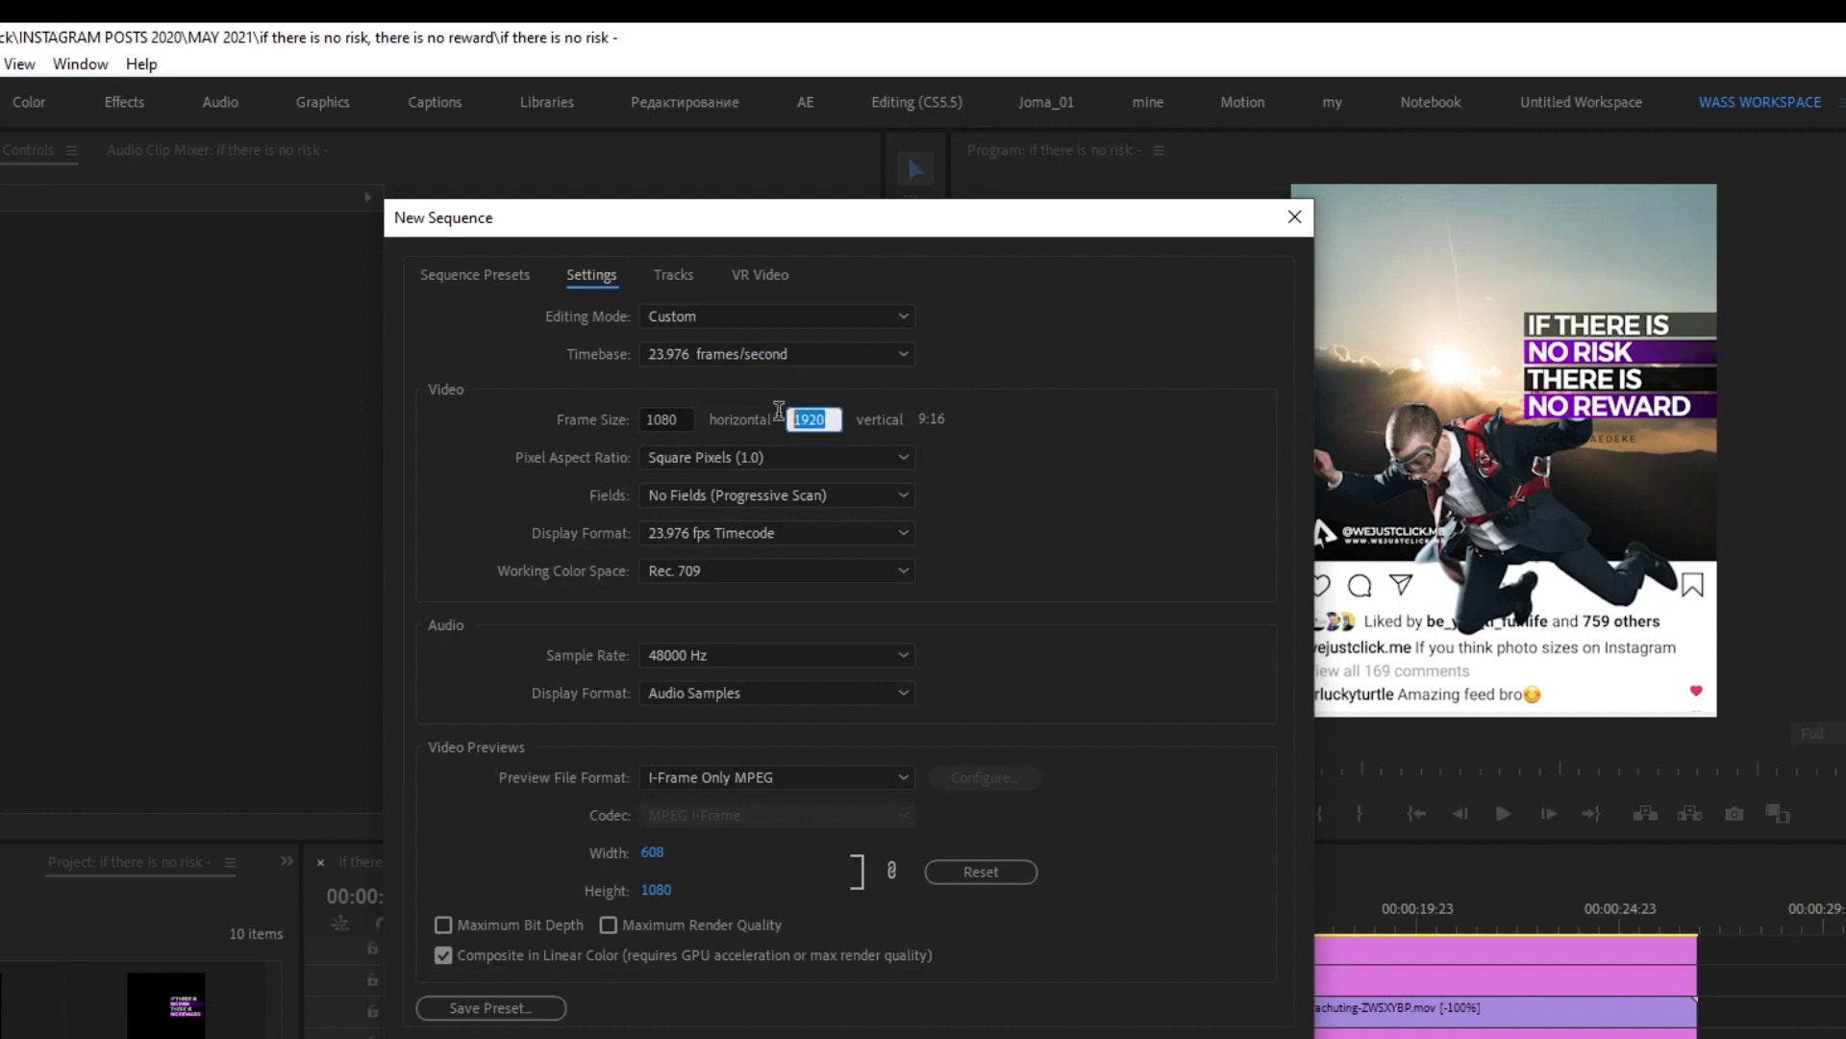
type("135")
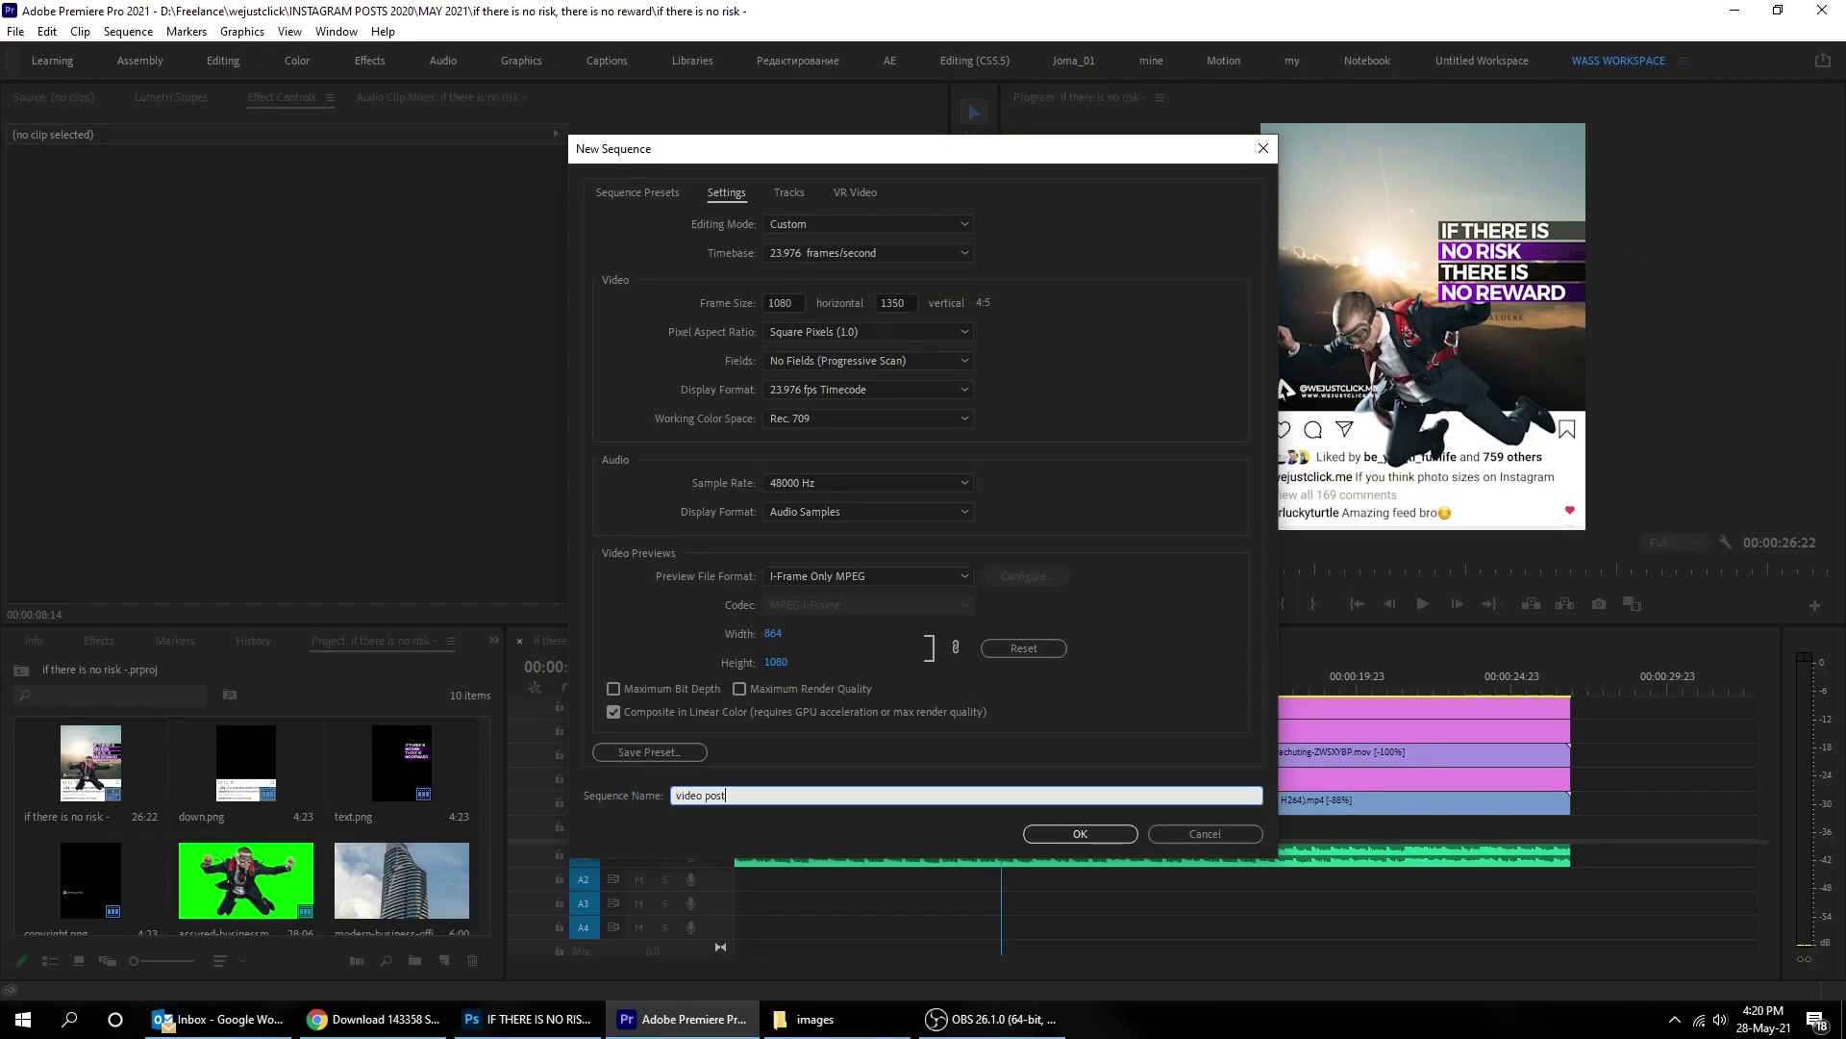
left_click(1065, 833)
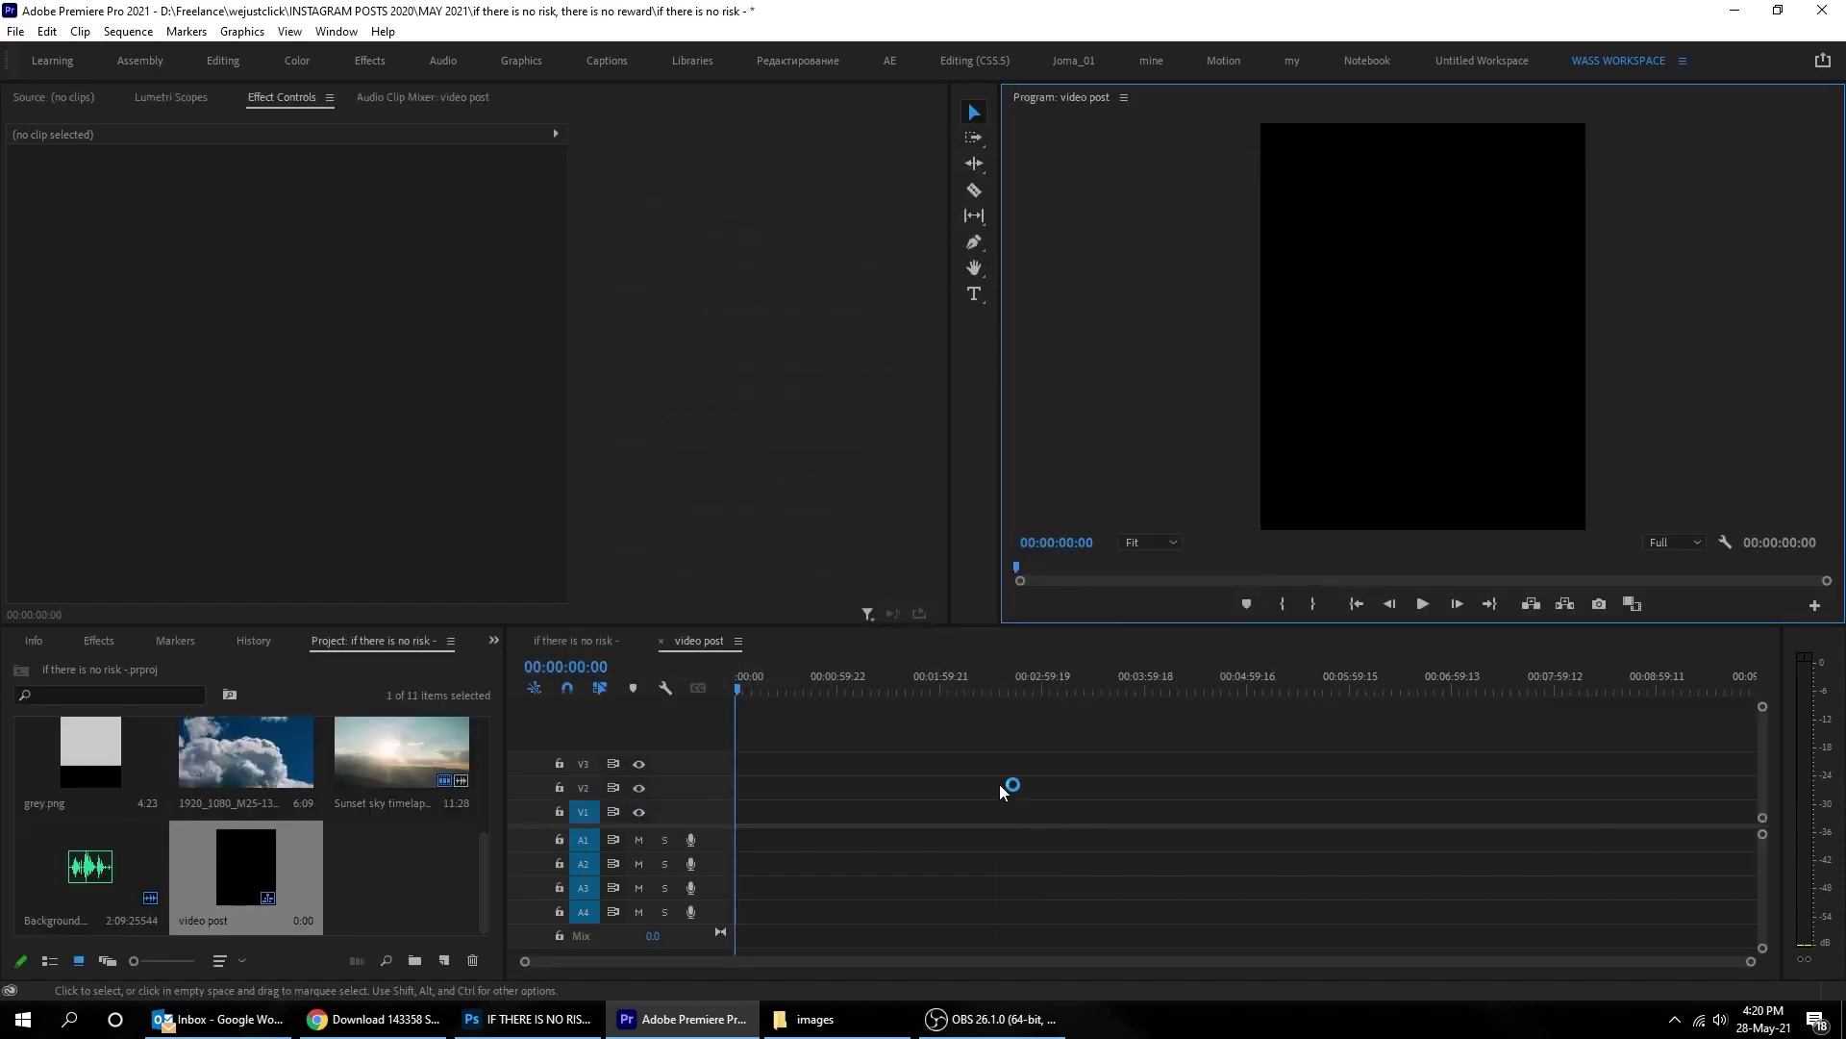
Step: Place down.png from the images folder on its own track in the video post sequence
left_click(748, 700)
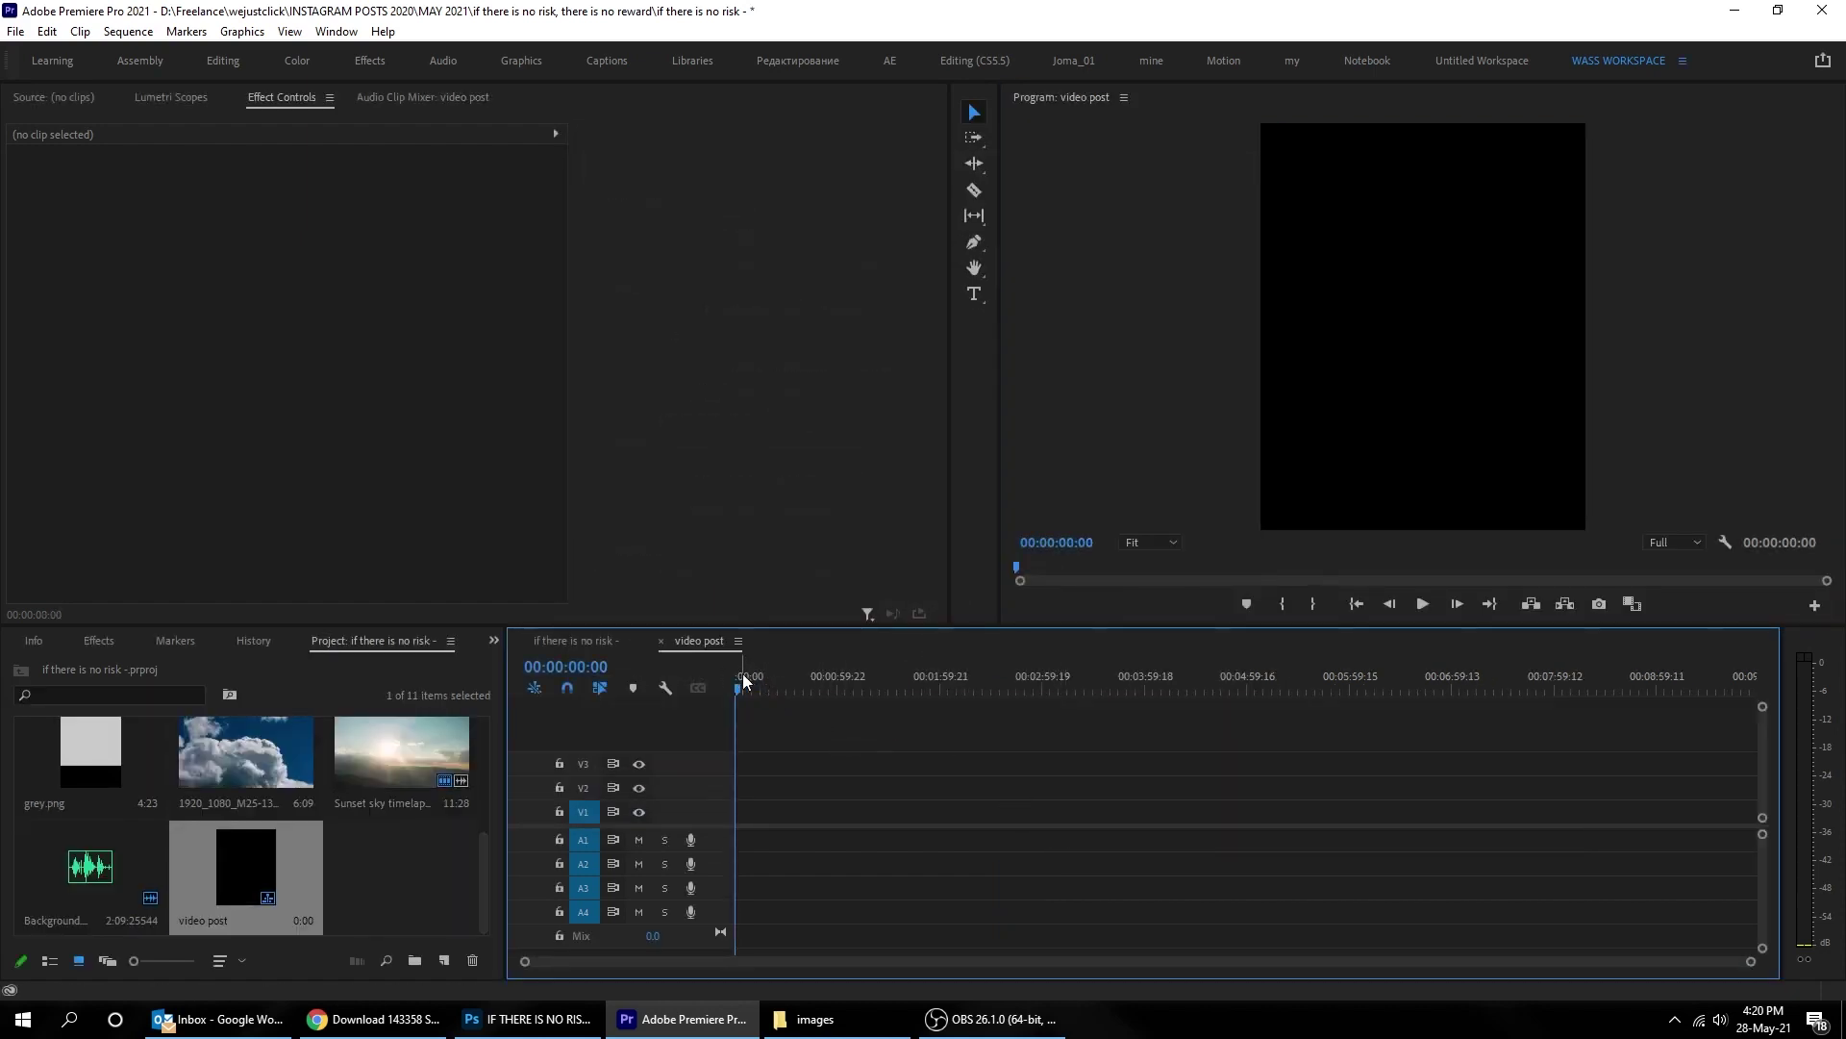
left_click(818, 1022)
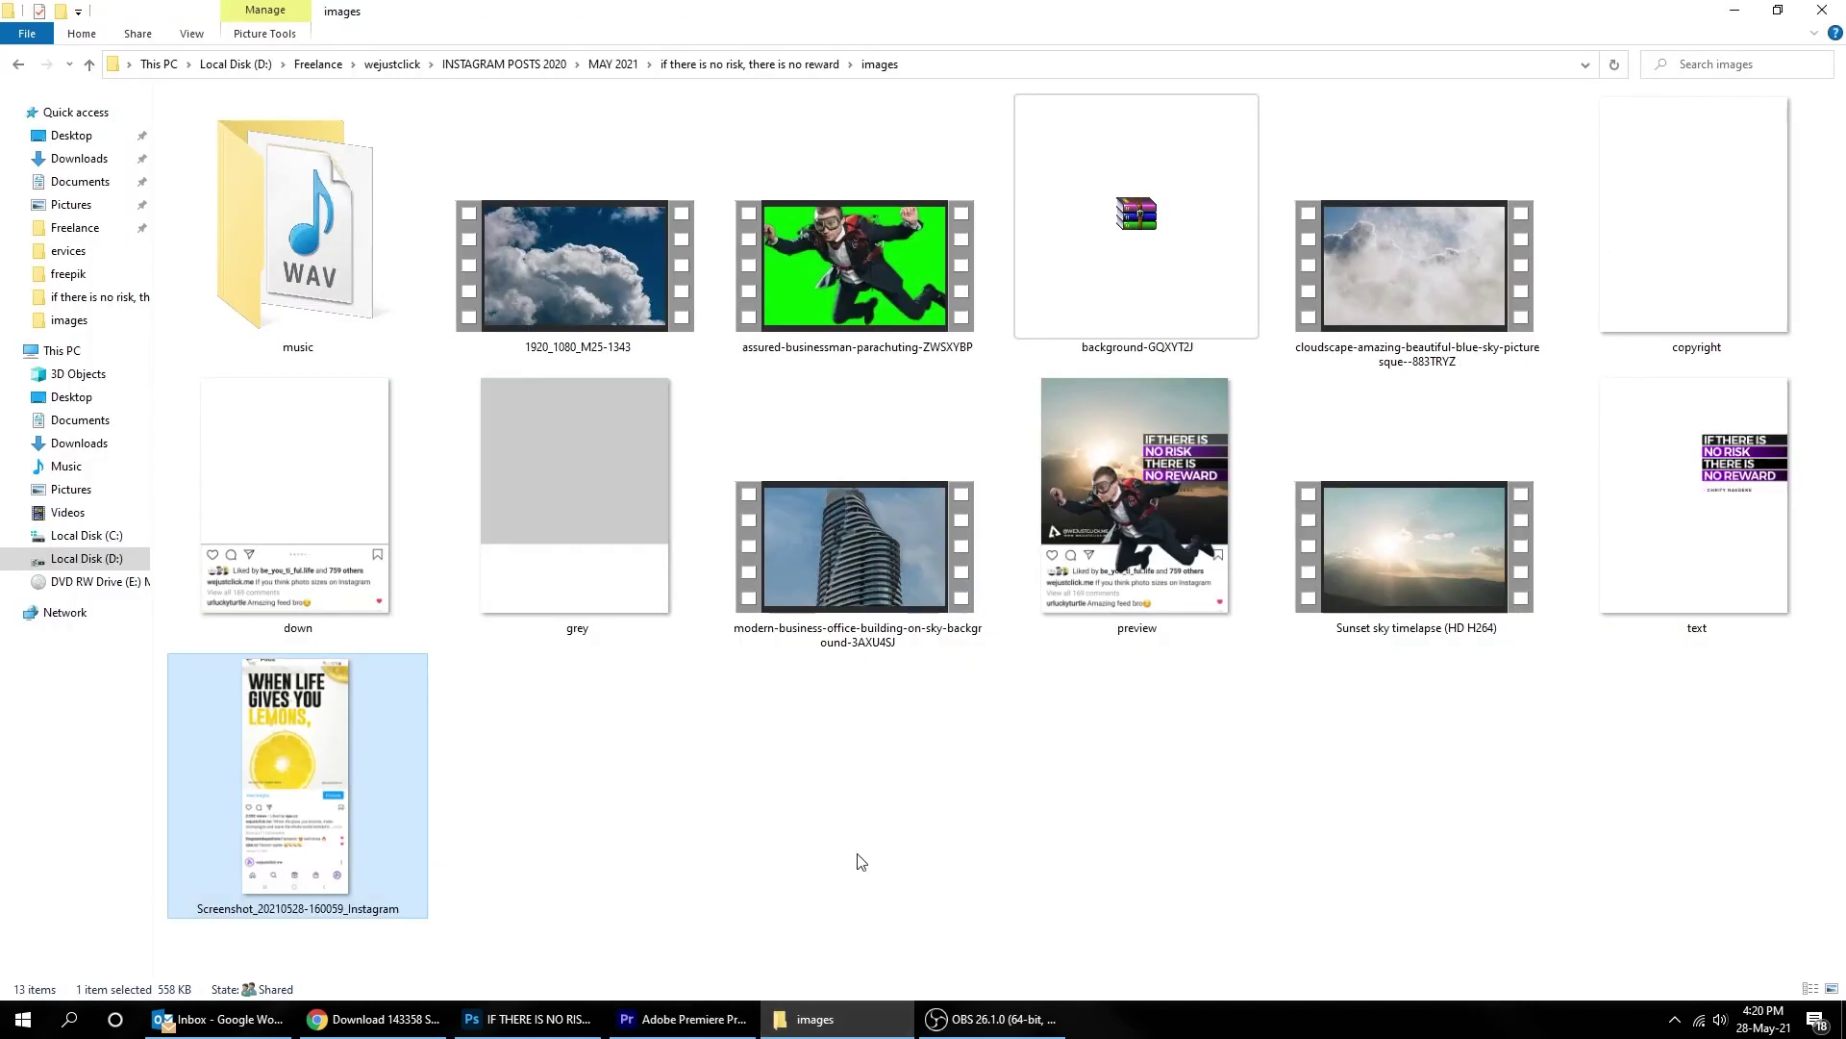
left_click(923, 752)
left_click_drag(362, 518, 742, 794)
left_click_drag(1751, 962, 880, 957)
left_click(875, 784)
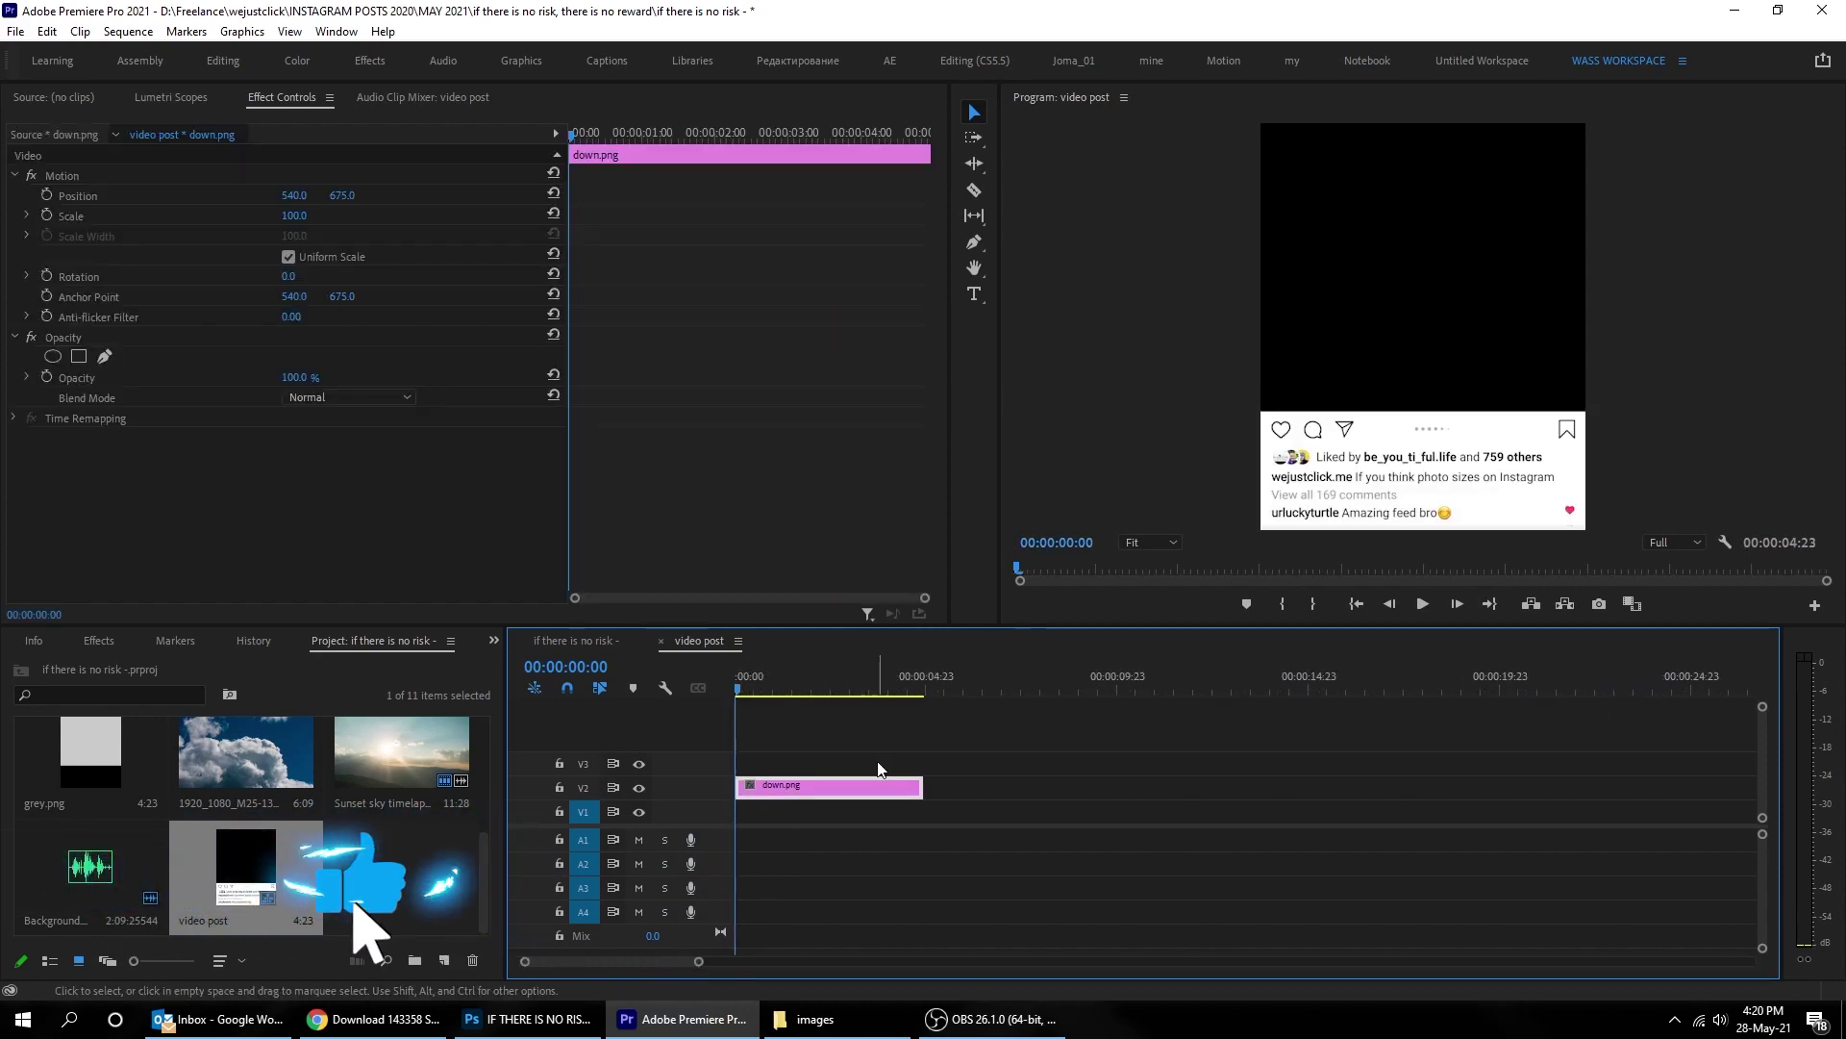
Step: Stack text.png and copyright.png on separate tracks above down.png
left_click(816, 1019)
left_click_drag(1696, 500, 743, 673)
left_click(816, 1018)
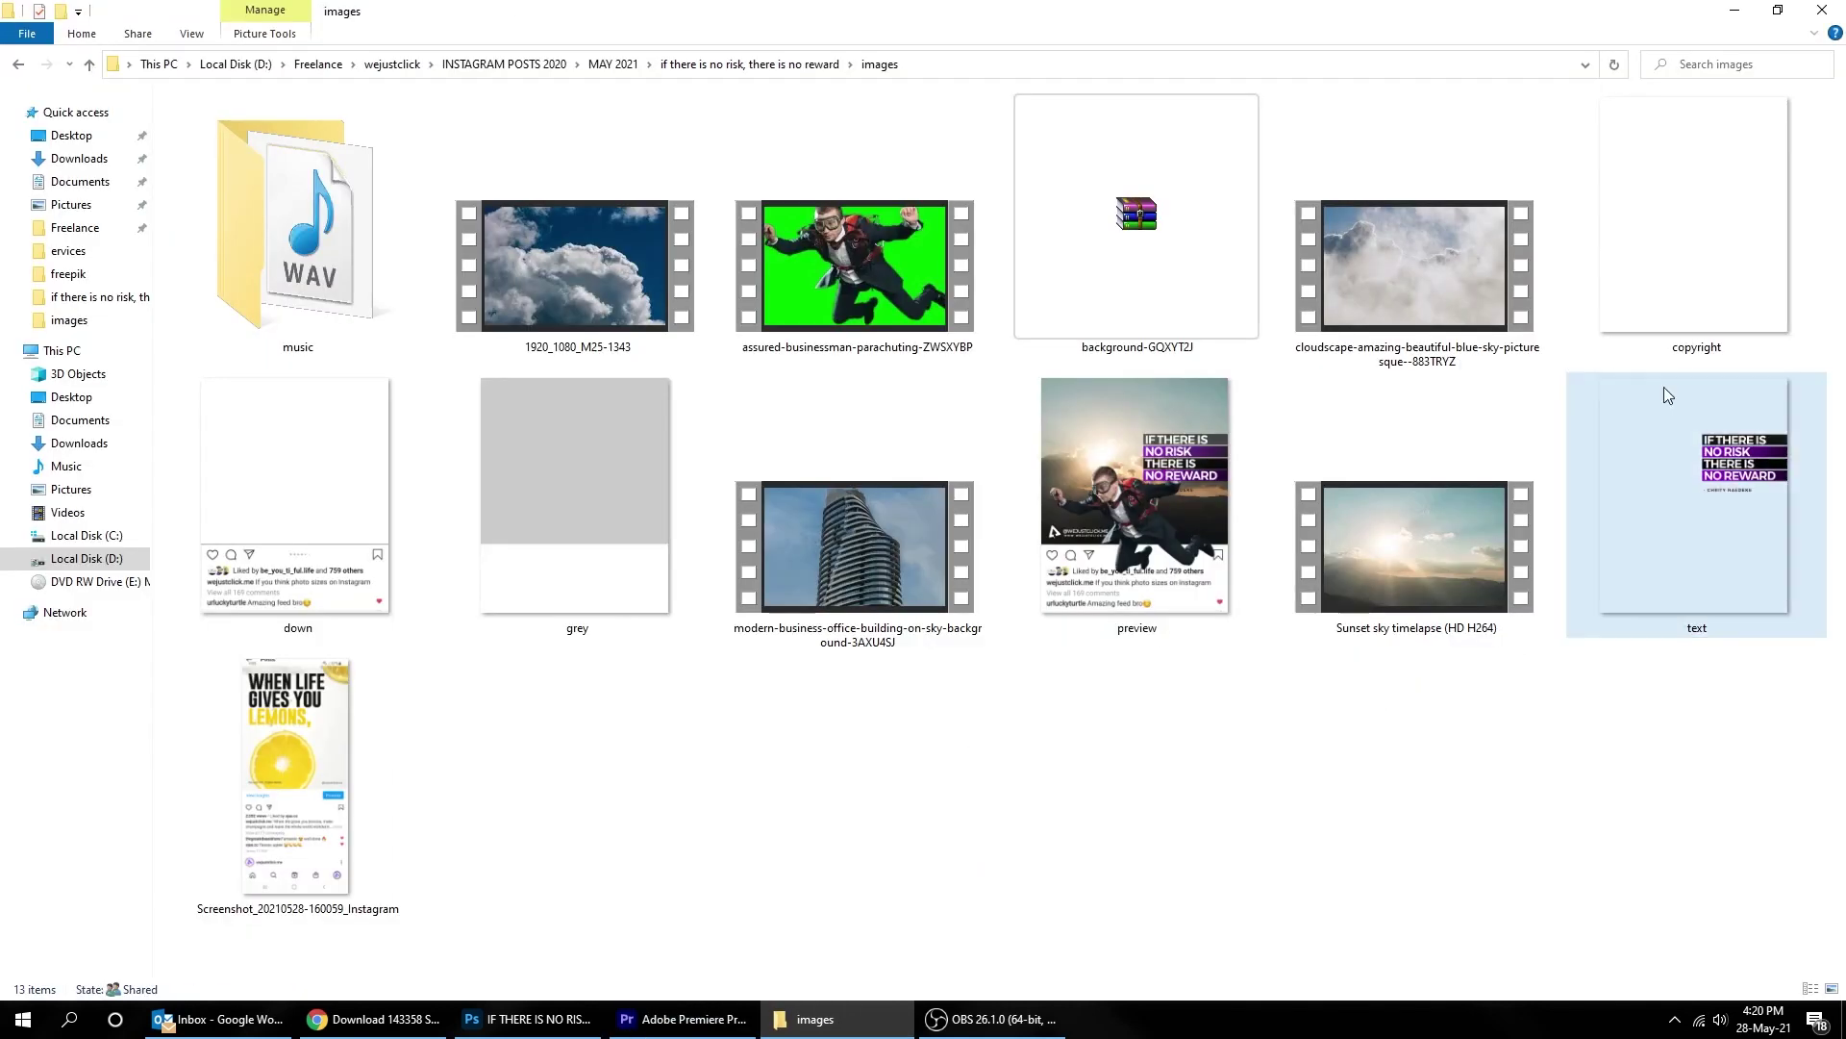
left_click_drag(1693, 231, 727, 709)
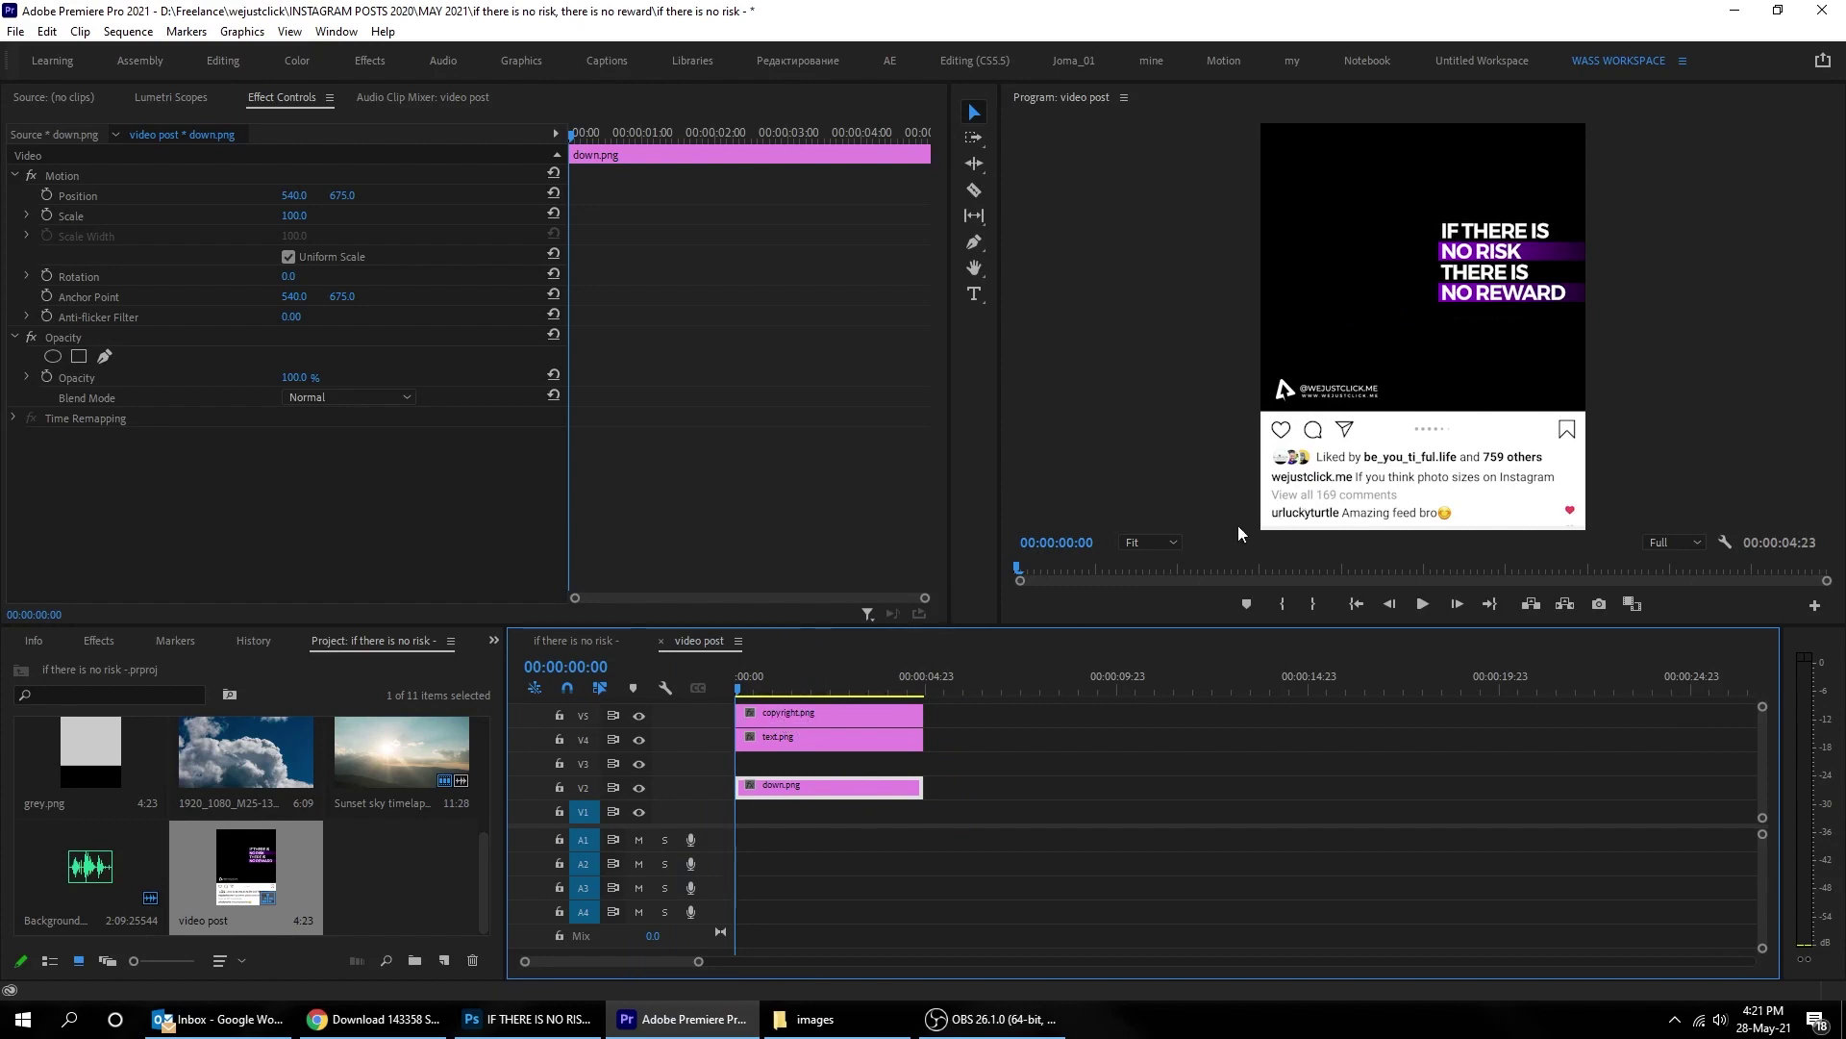
mouse_move(460, 1030)
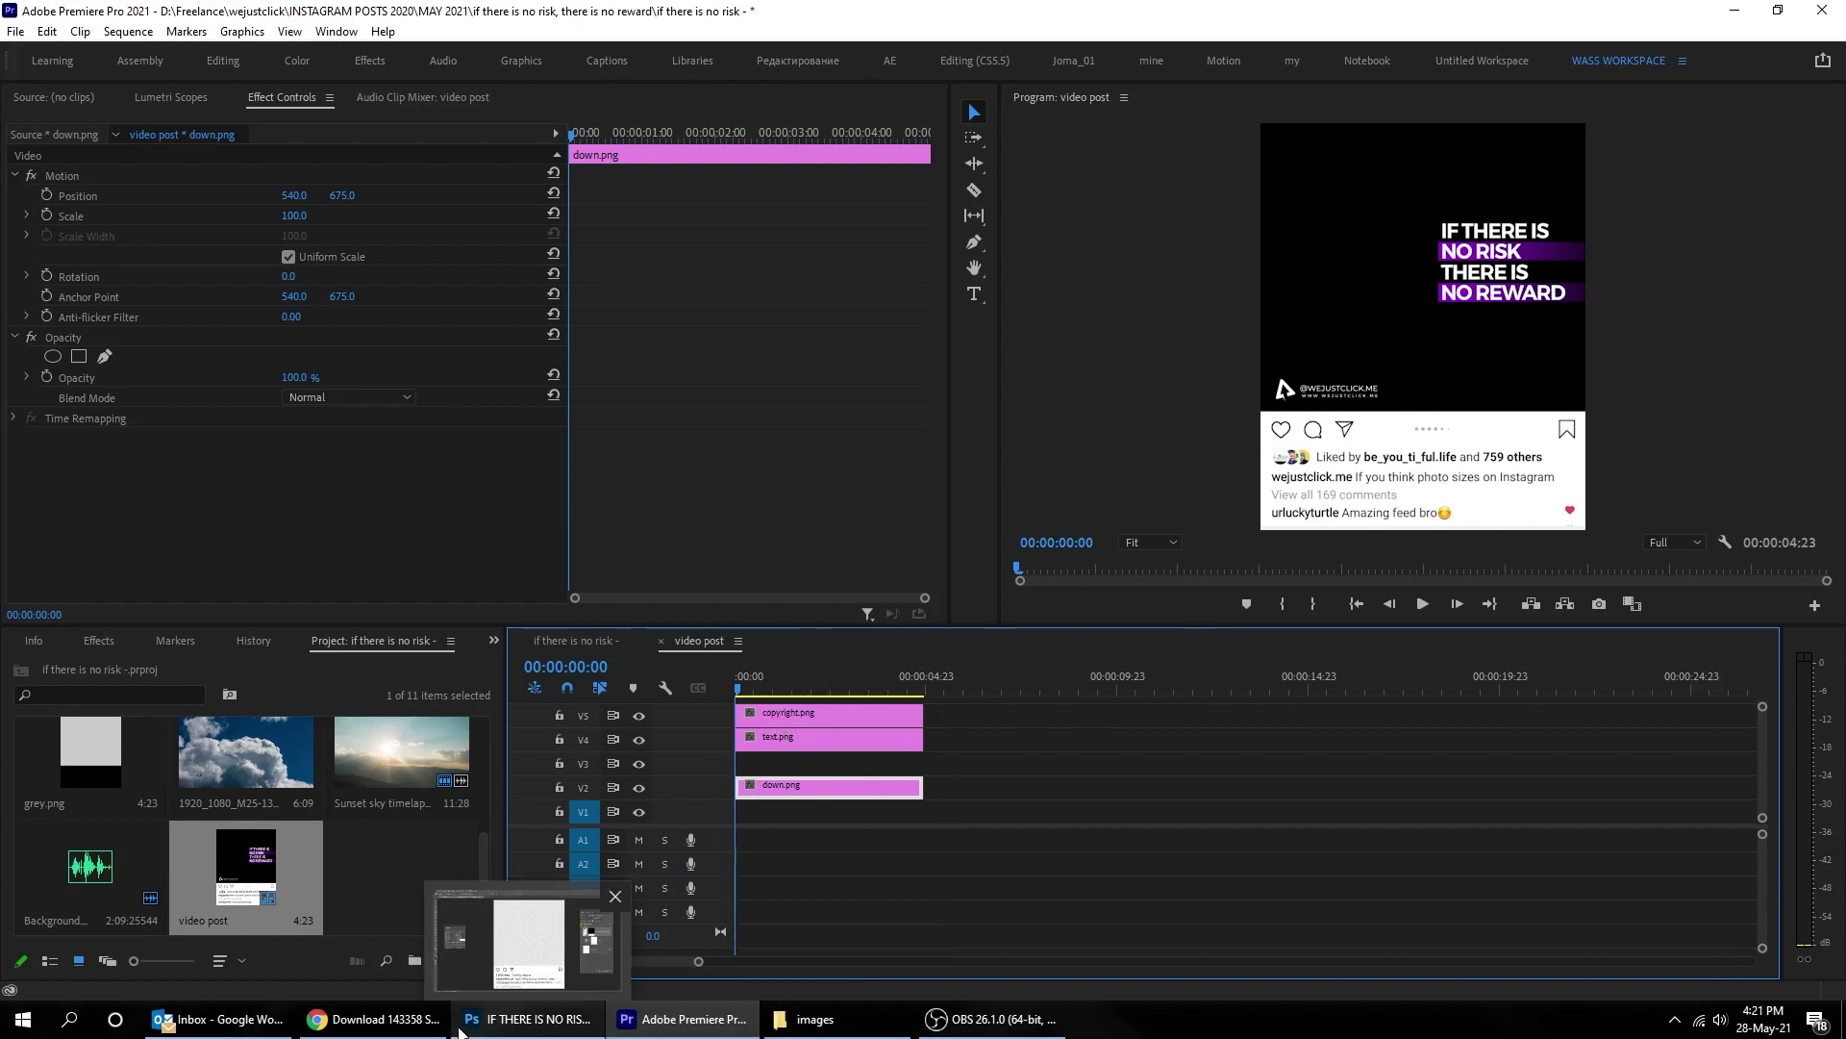
left_click(377, 1019)
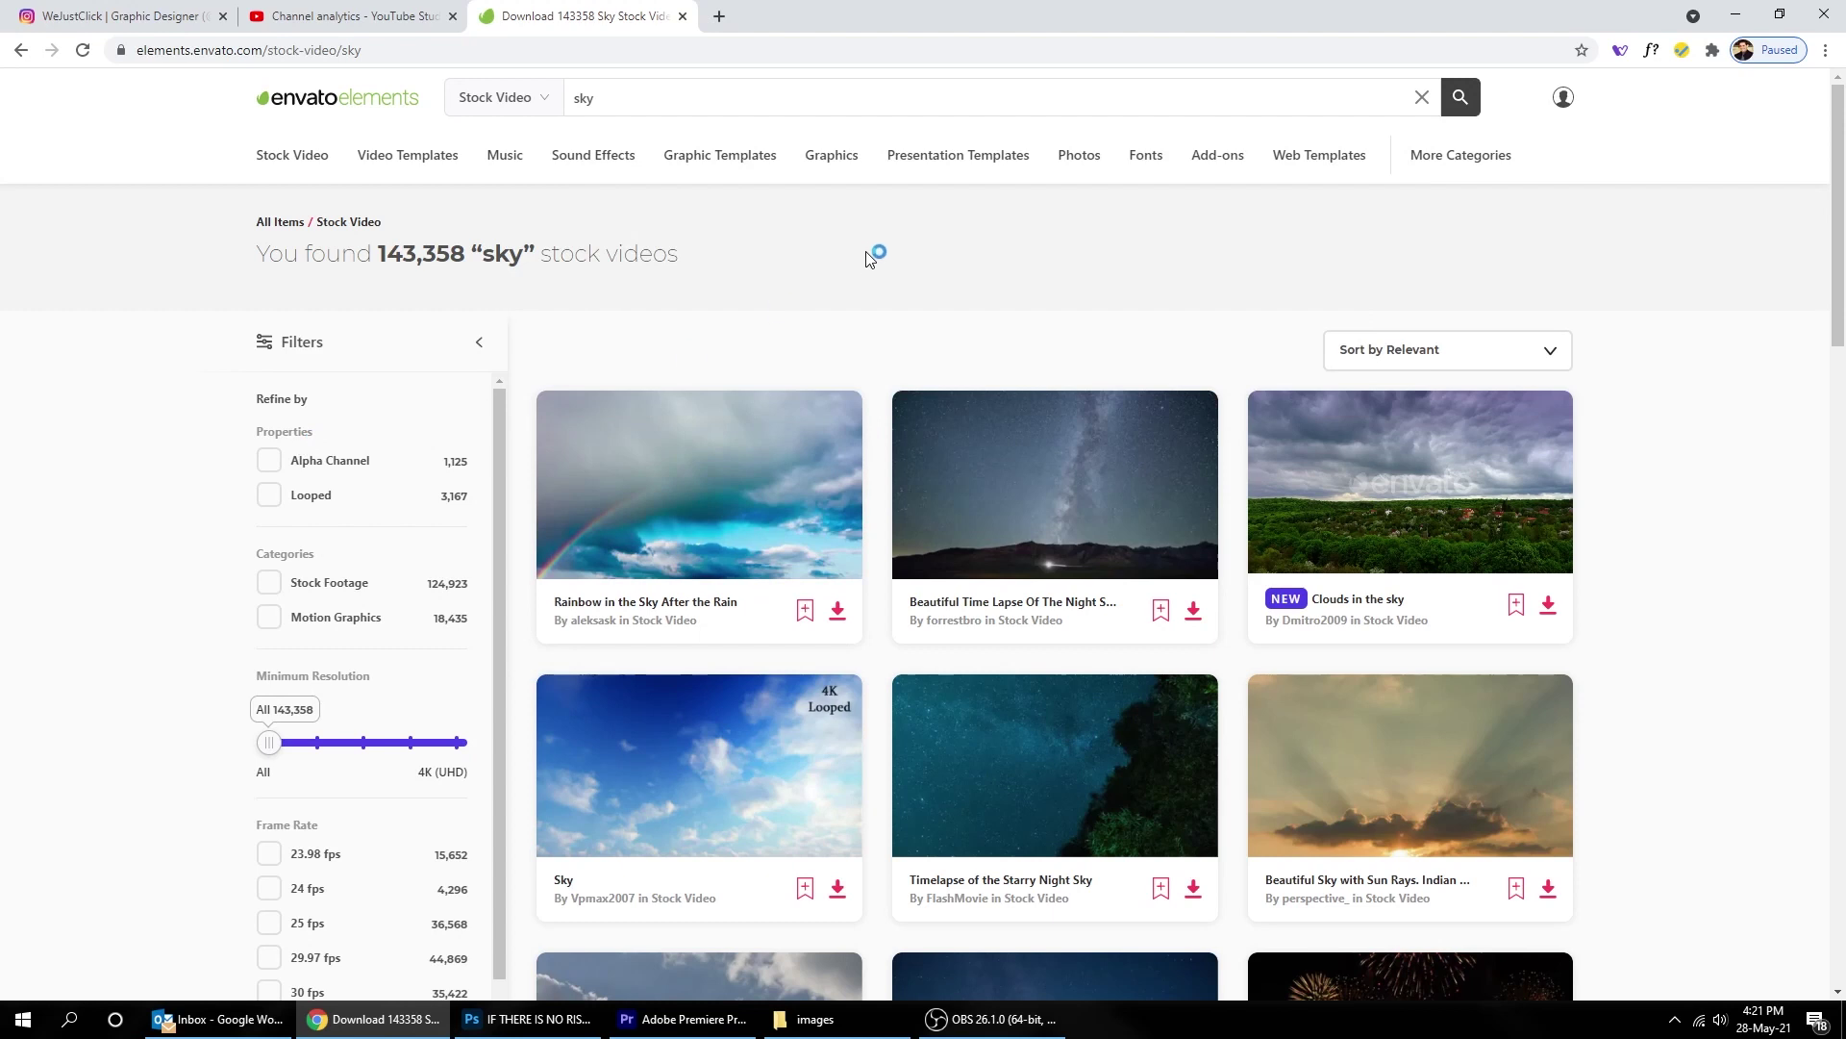
Step: Replace the stock video search term 'sky' with 'sunset' and run the search
left_click(646, 102)
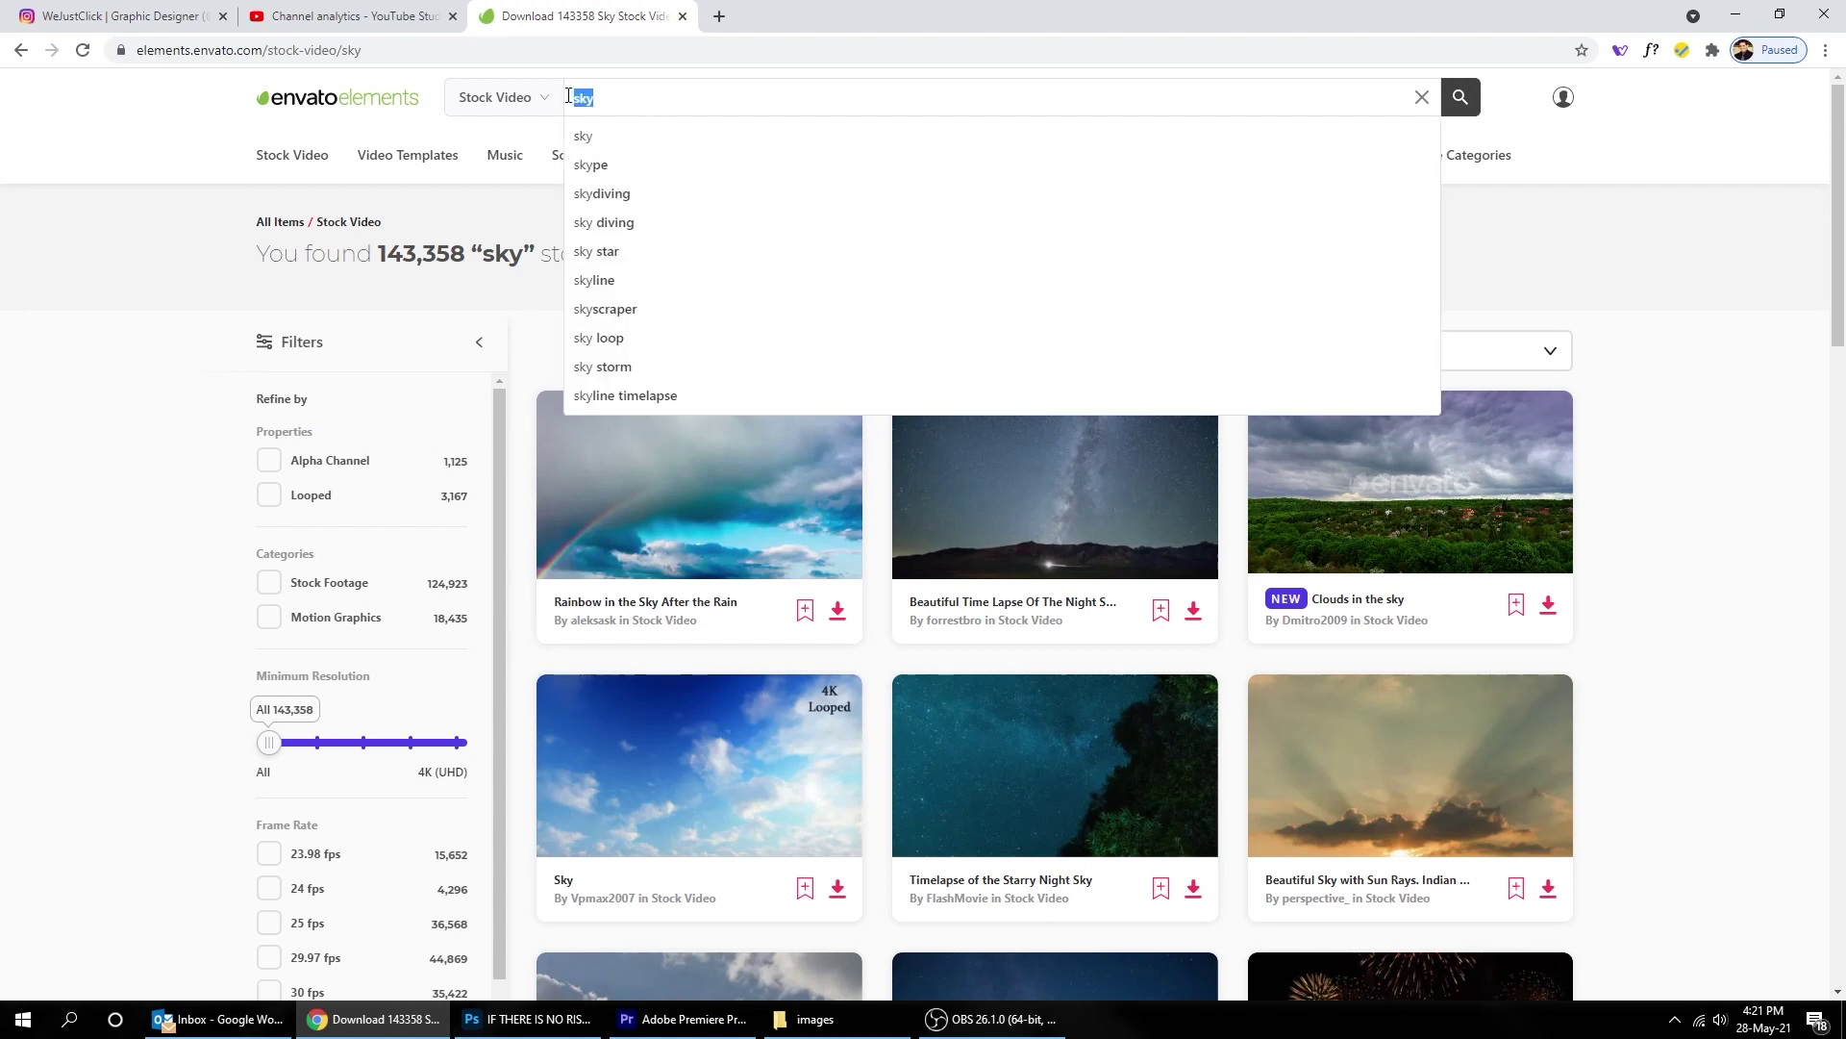
type("sunset")
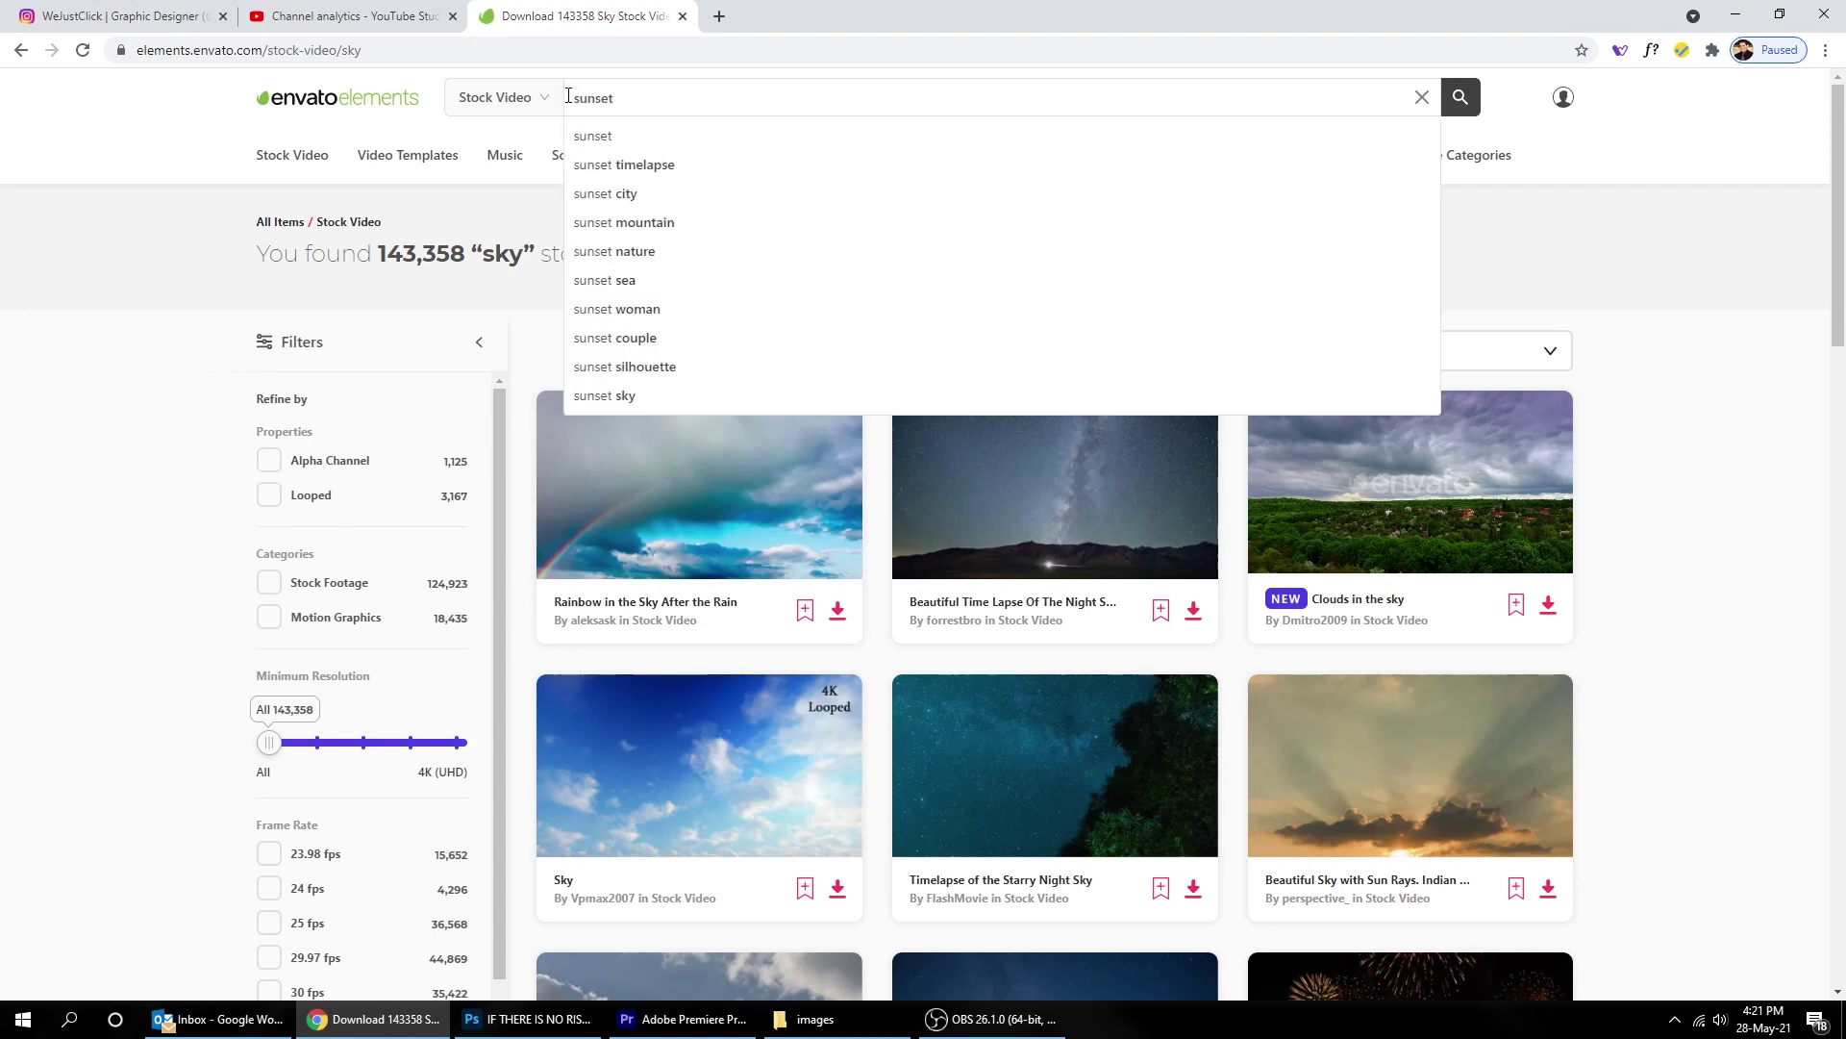
key("Return")
Step: Scroll down and go to page 2 of the sunset results
scroll(1186, 739, "down", 3)
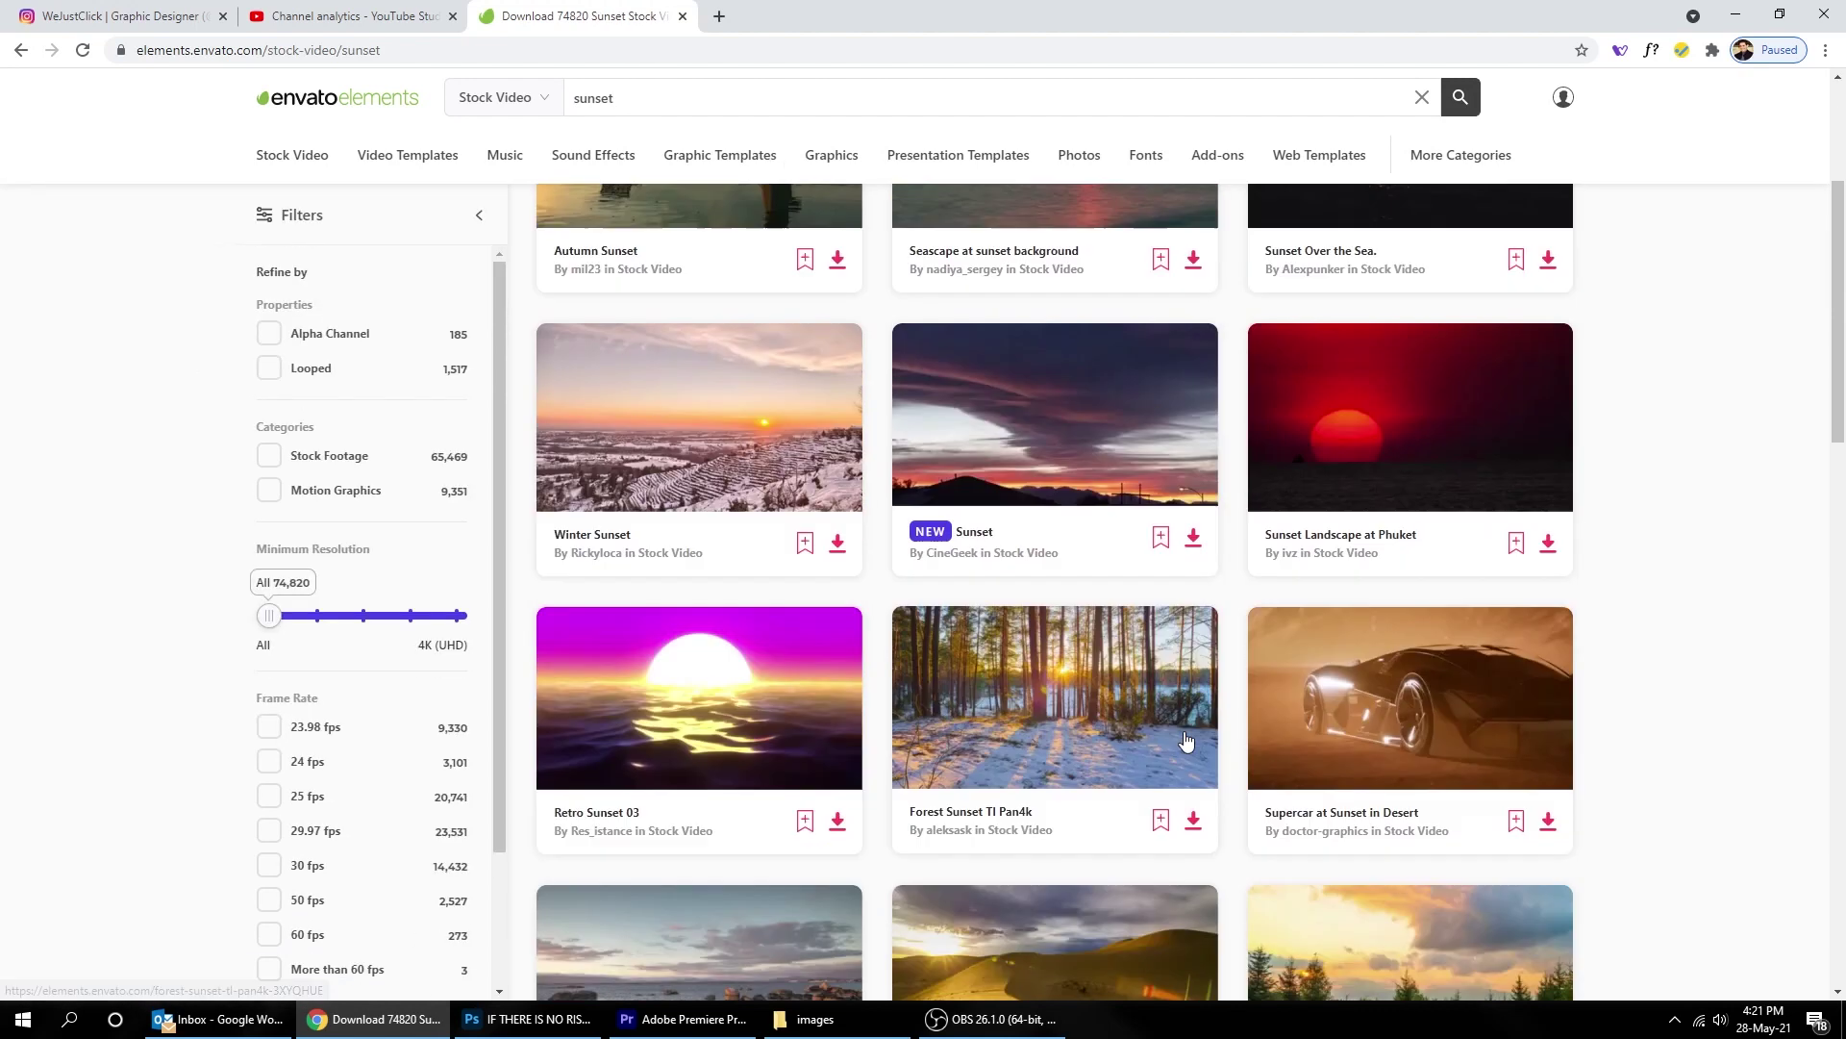
scroll(1186, 740, "down", 10)
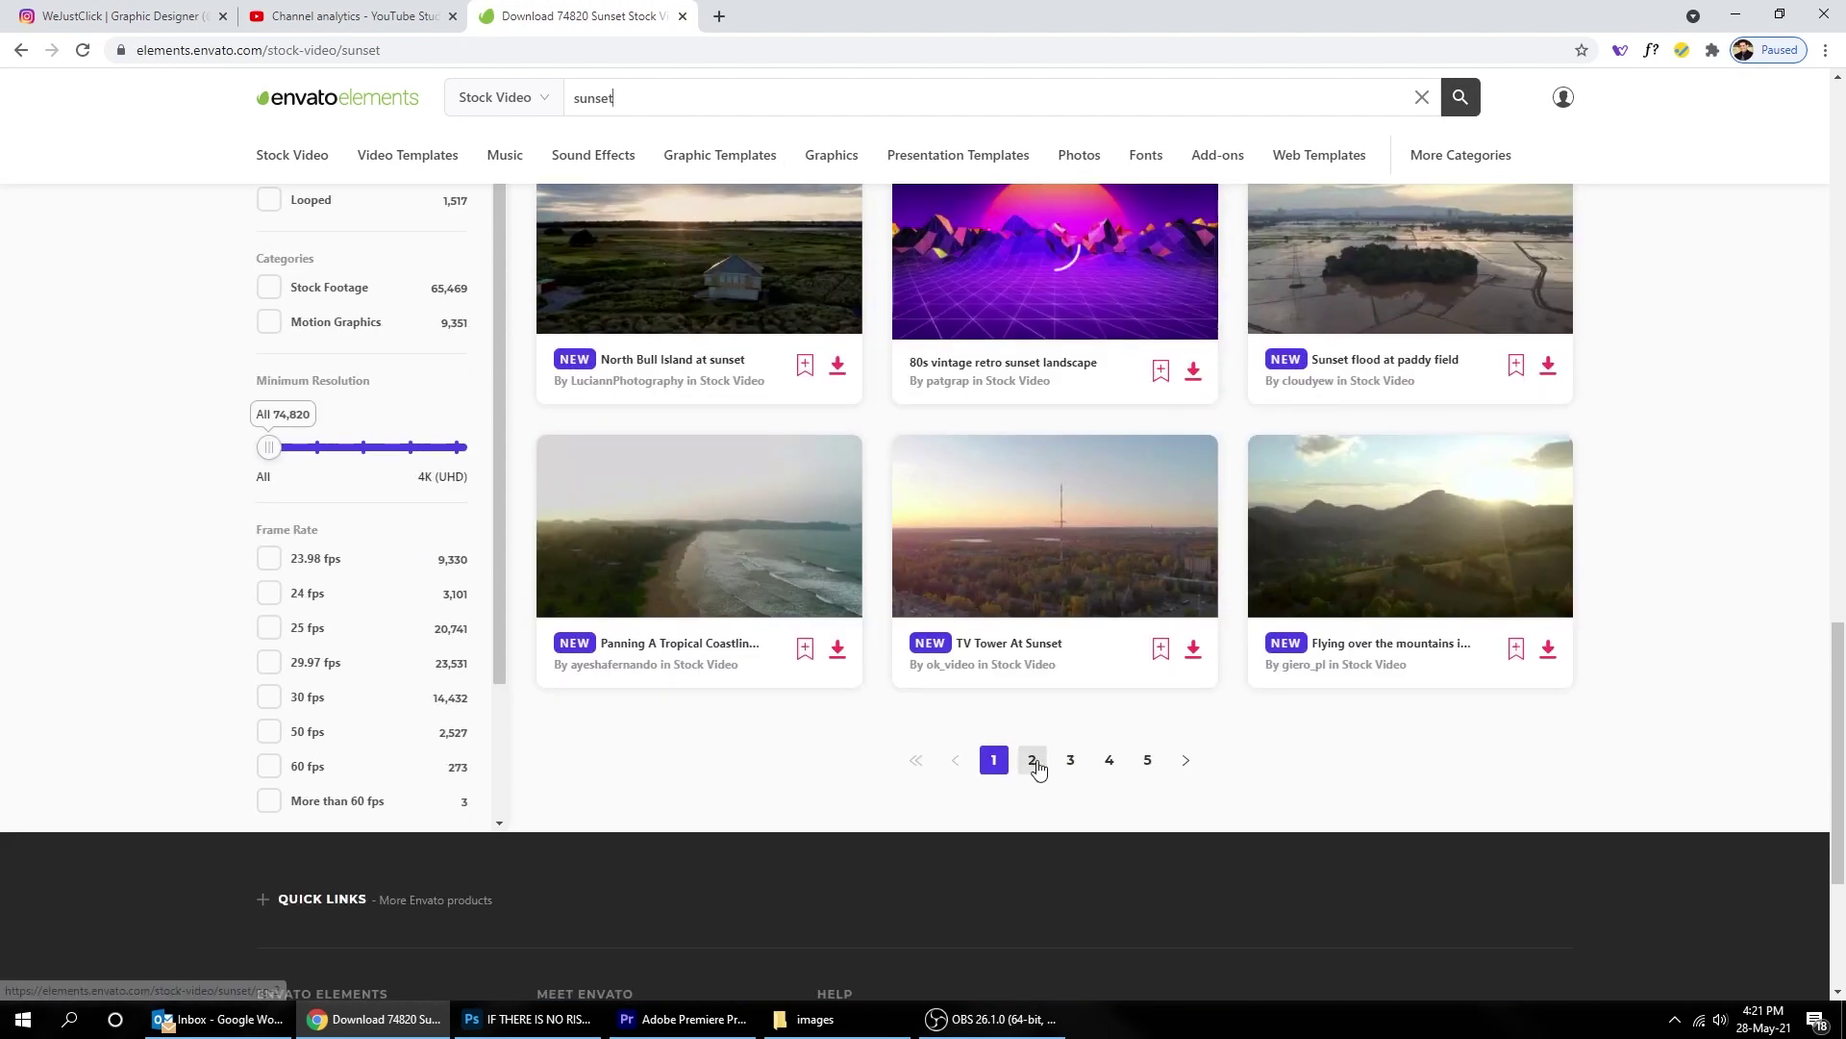
left_click(1032, 760)
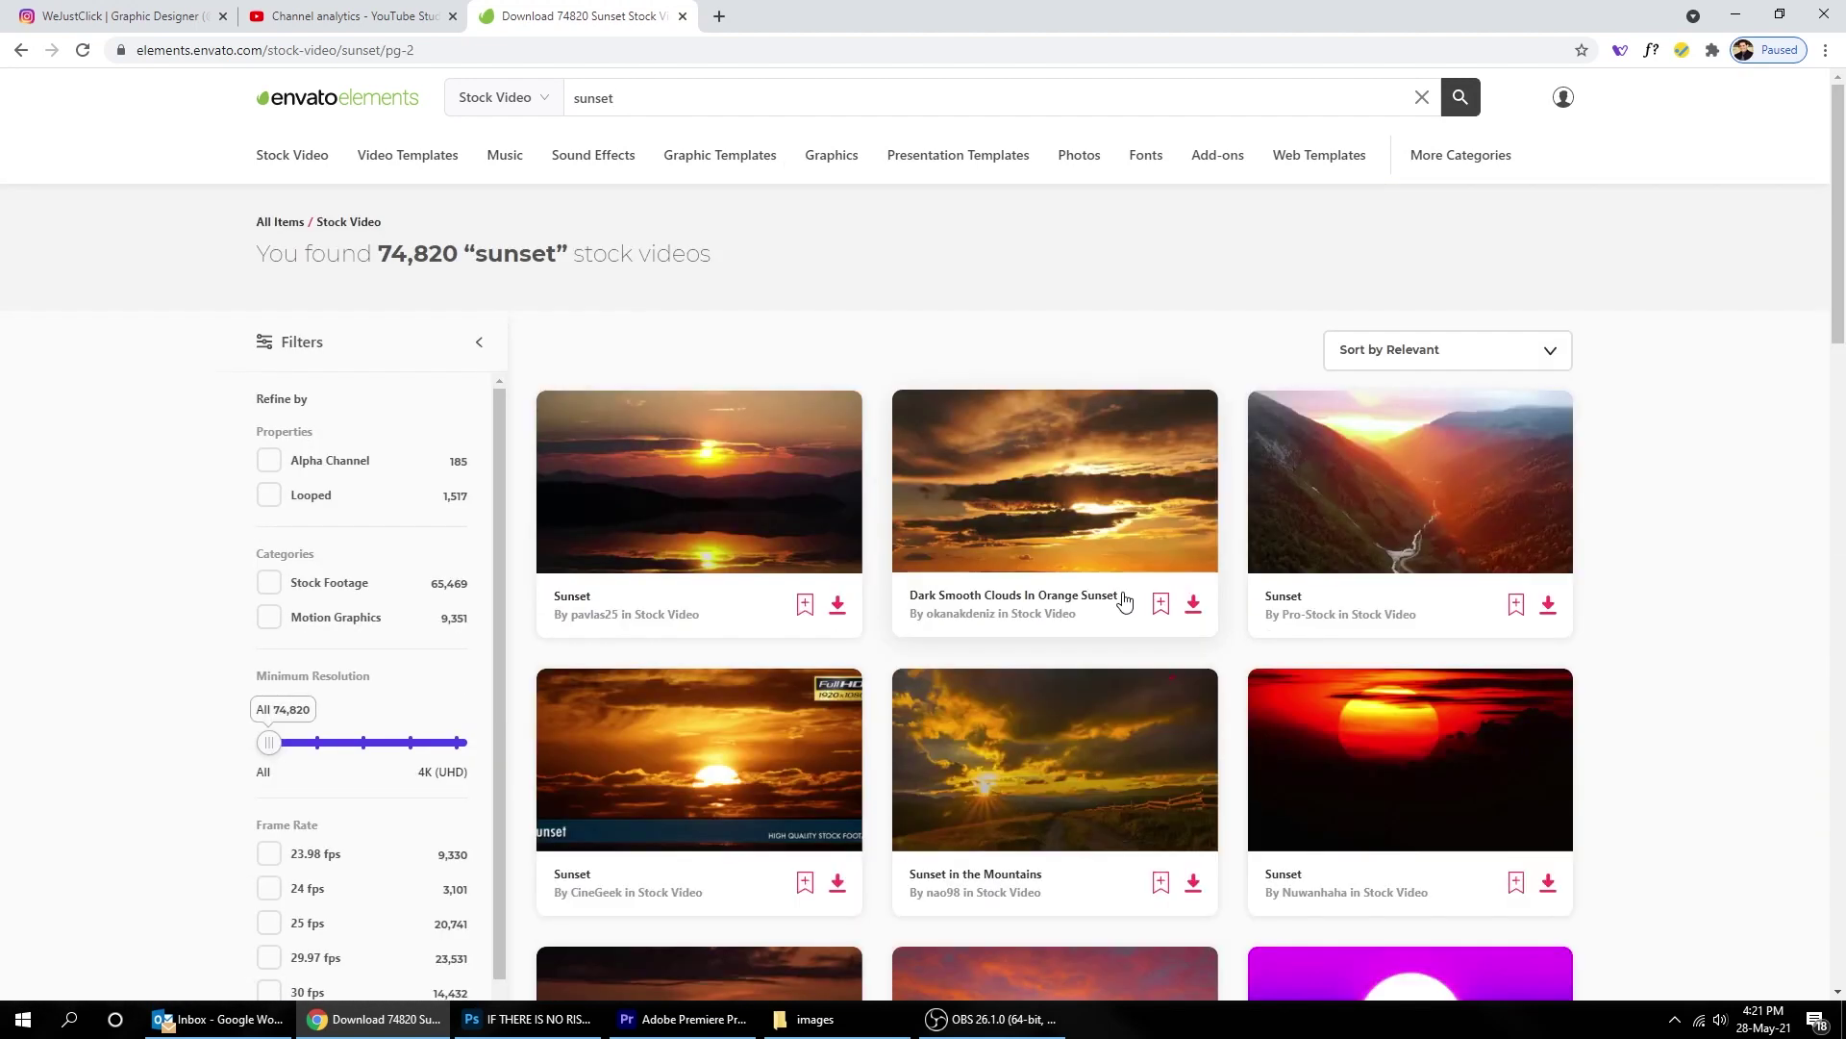
scroll(1124, 601, "down", 3)
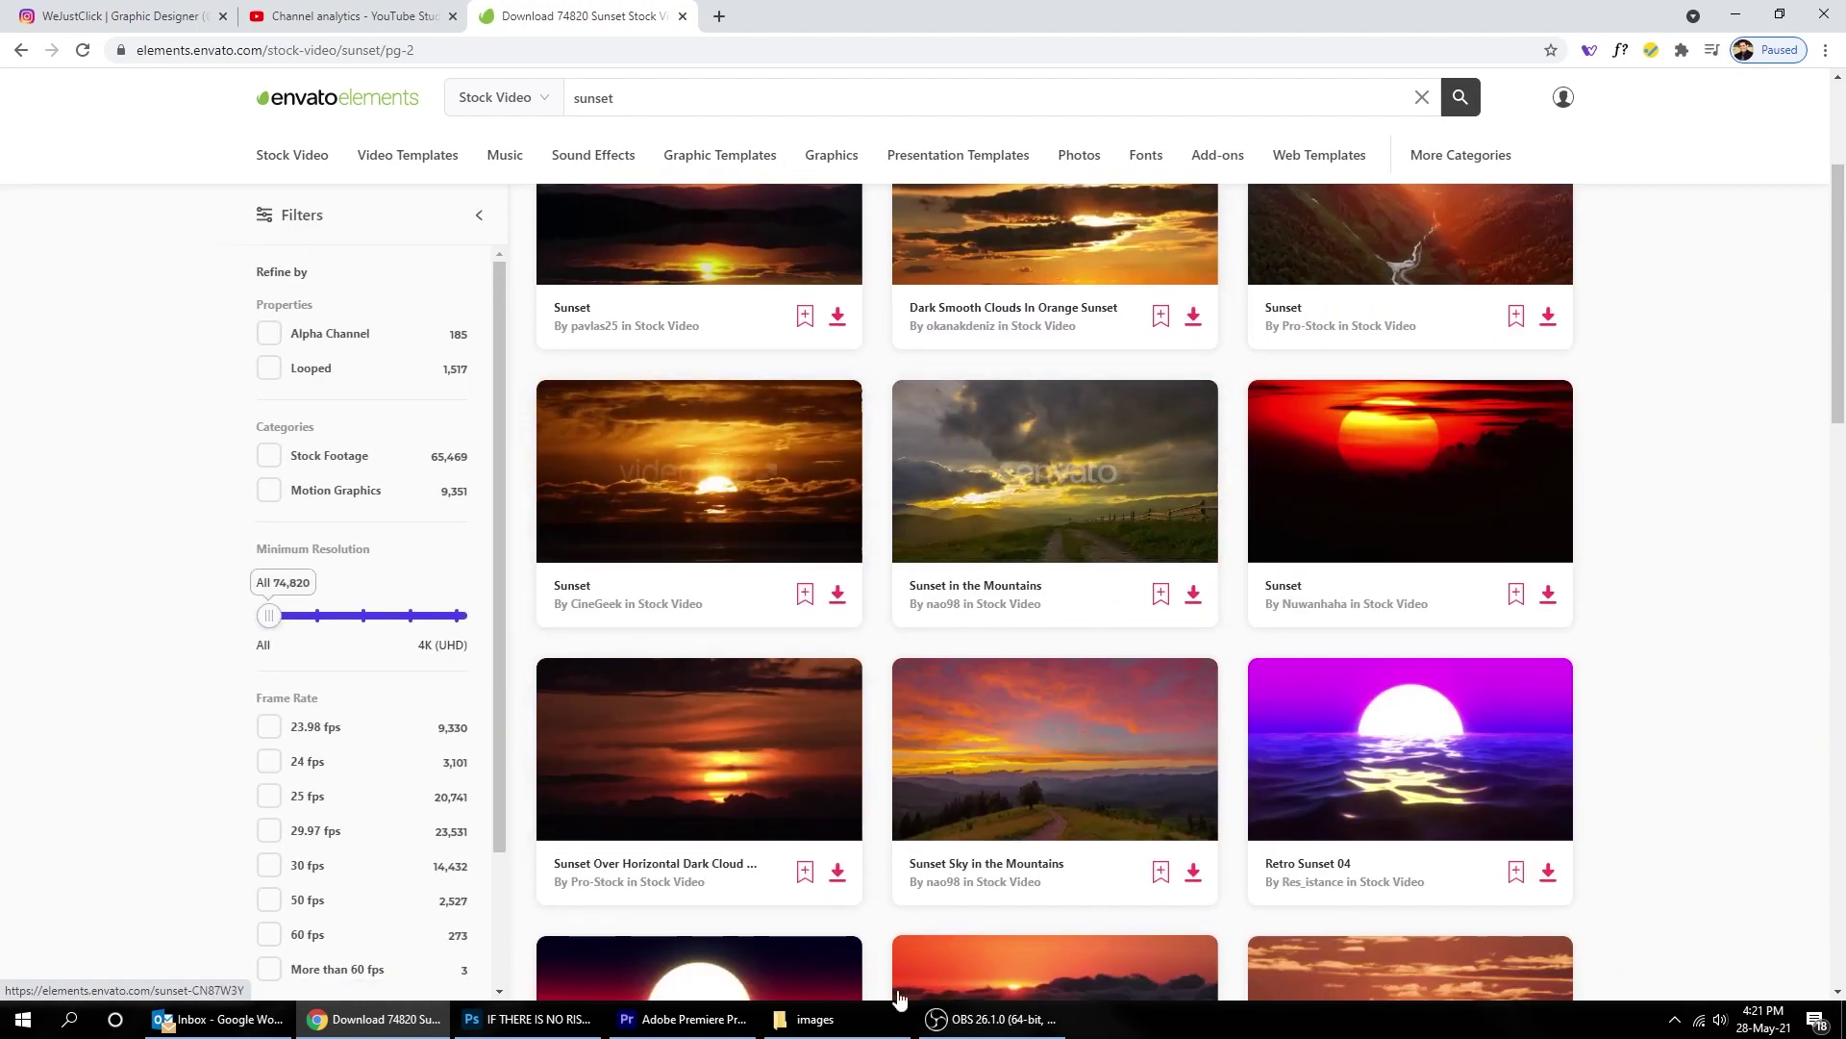
left_click(899, 1012)
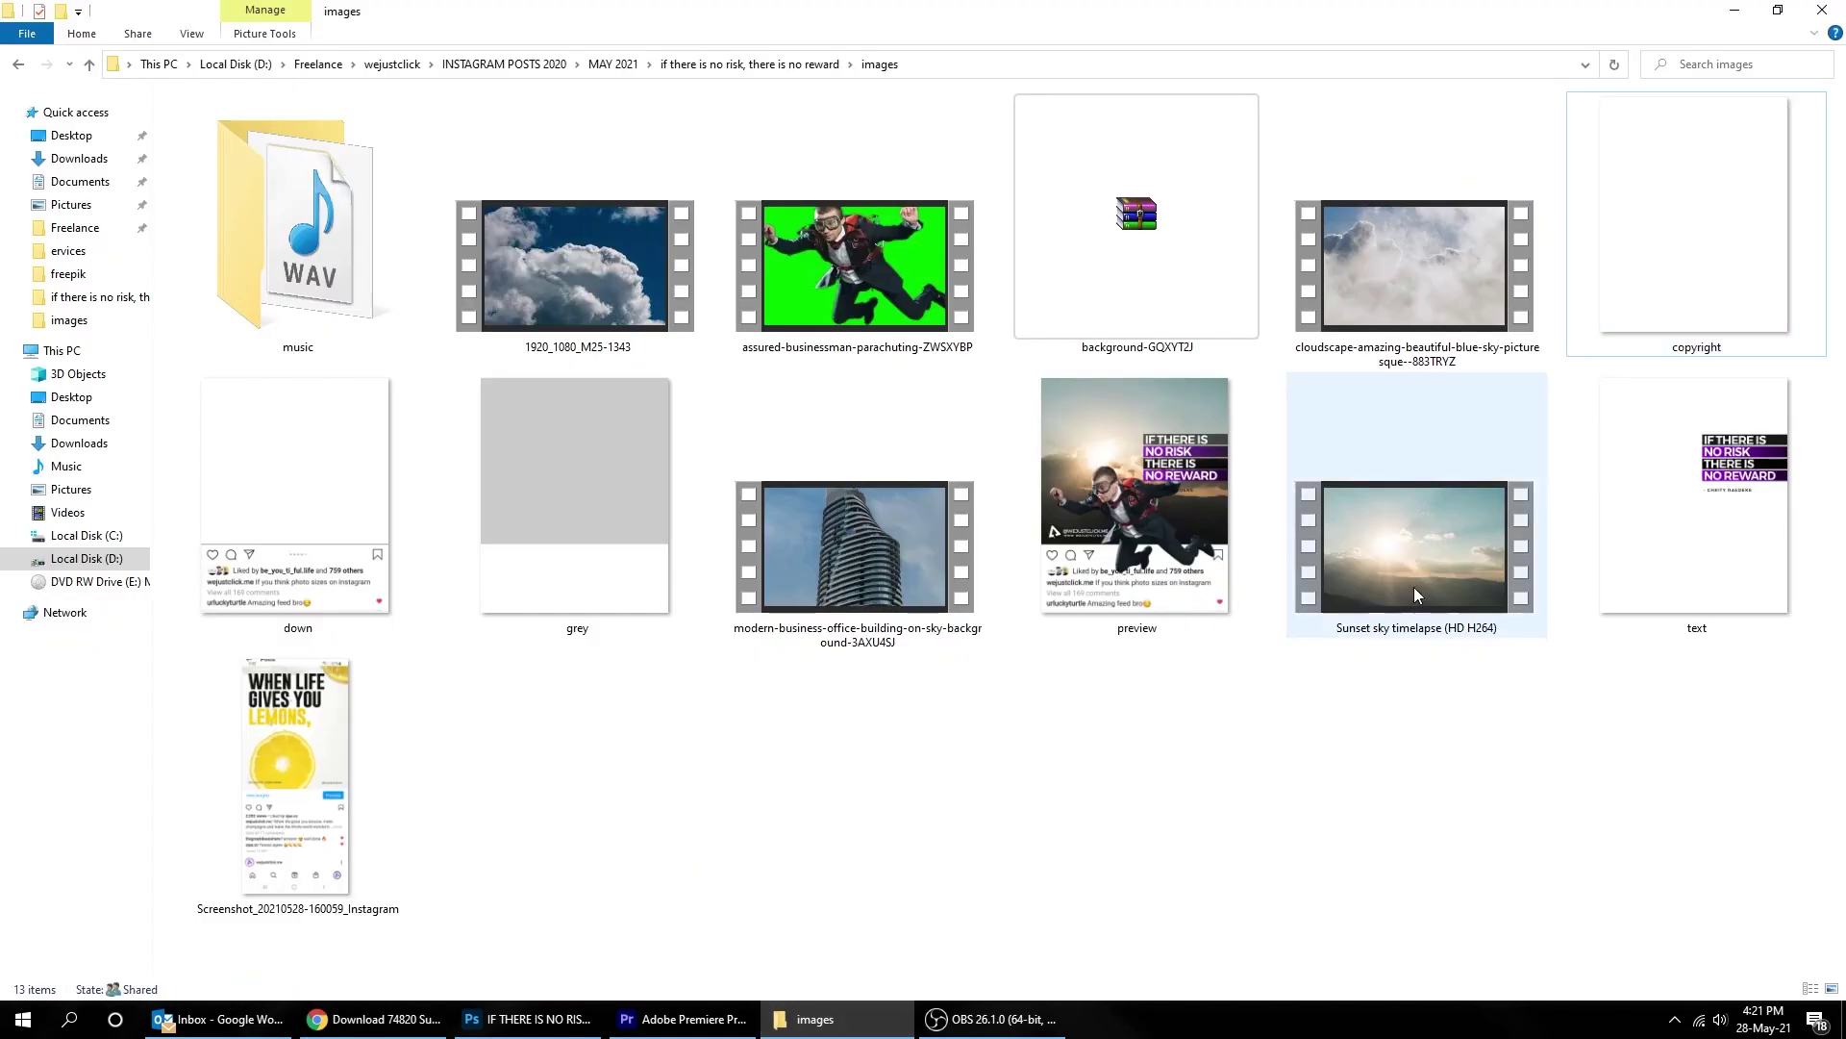
Step: Drop the Sunset sky timelapse onto V1 under the overlays, then unlink and delete its audio
left_click_drag(1416, 586, 735, 775)
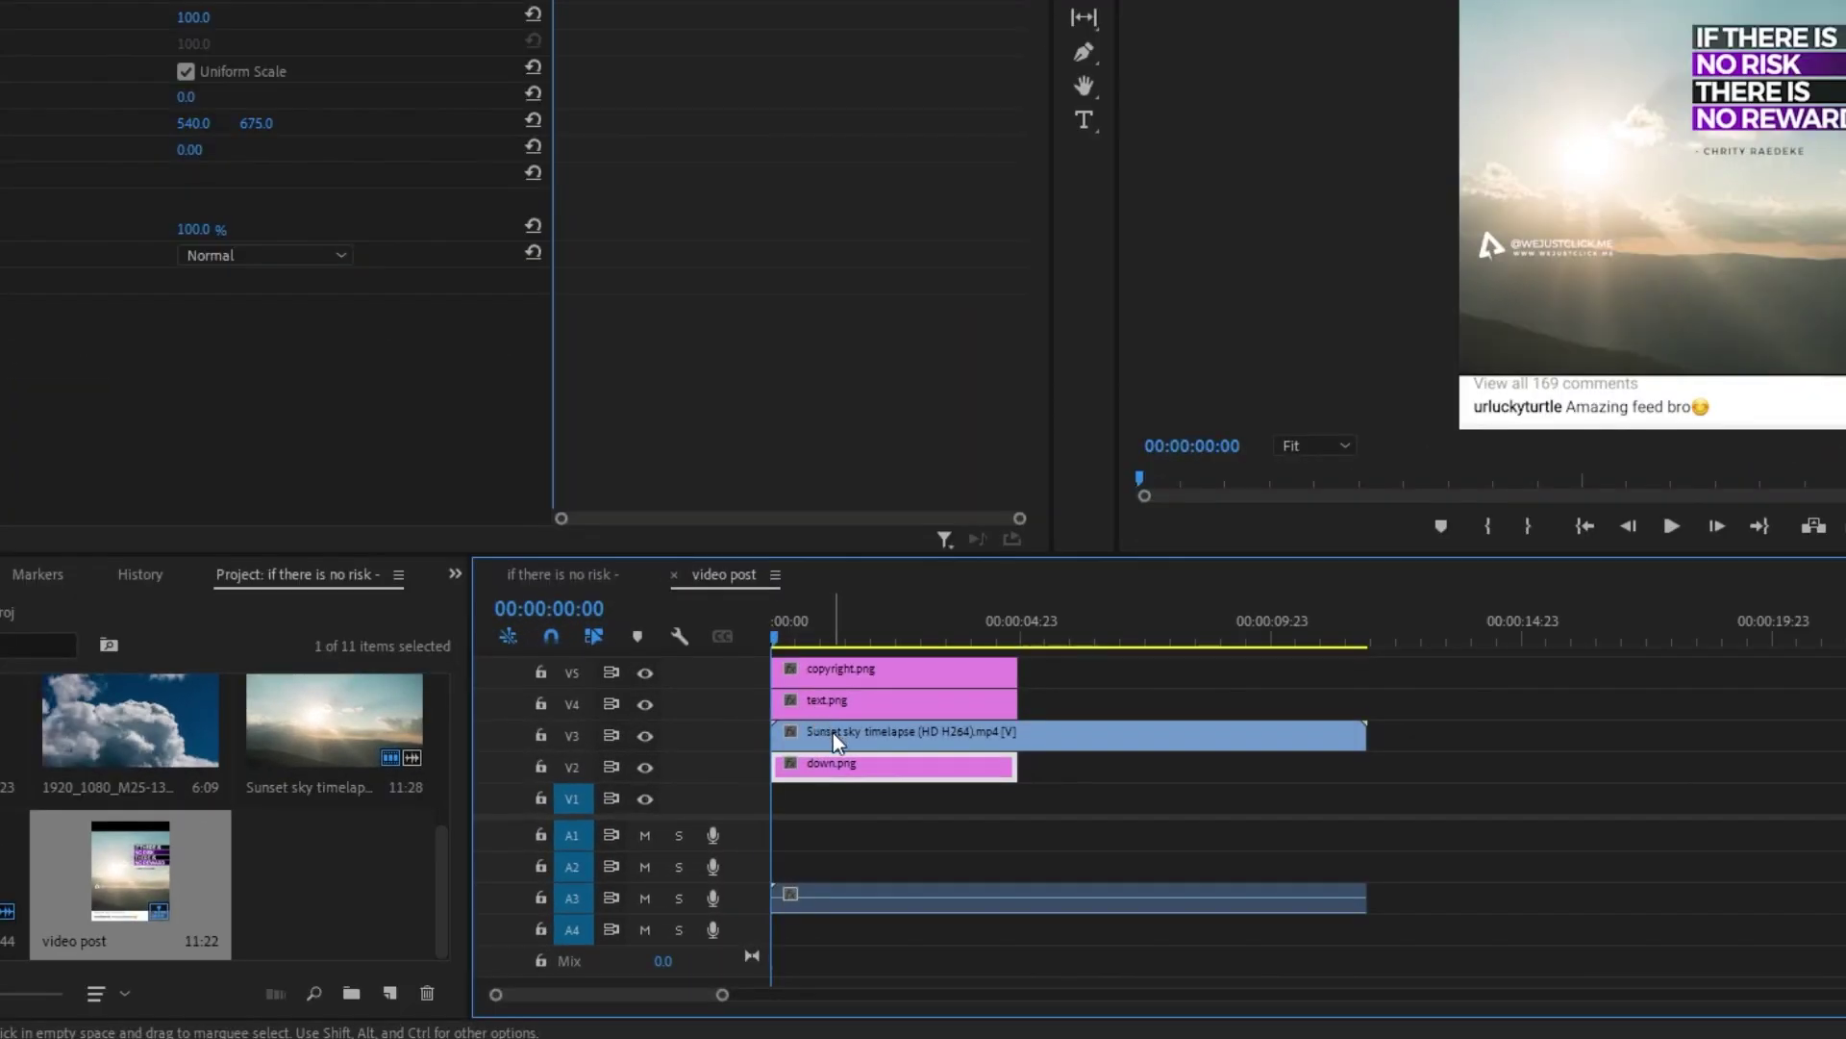
left_click_drag(833, 732, 821, 804)
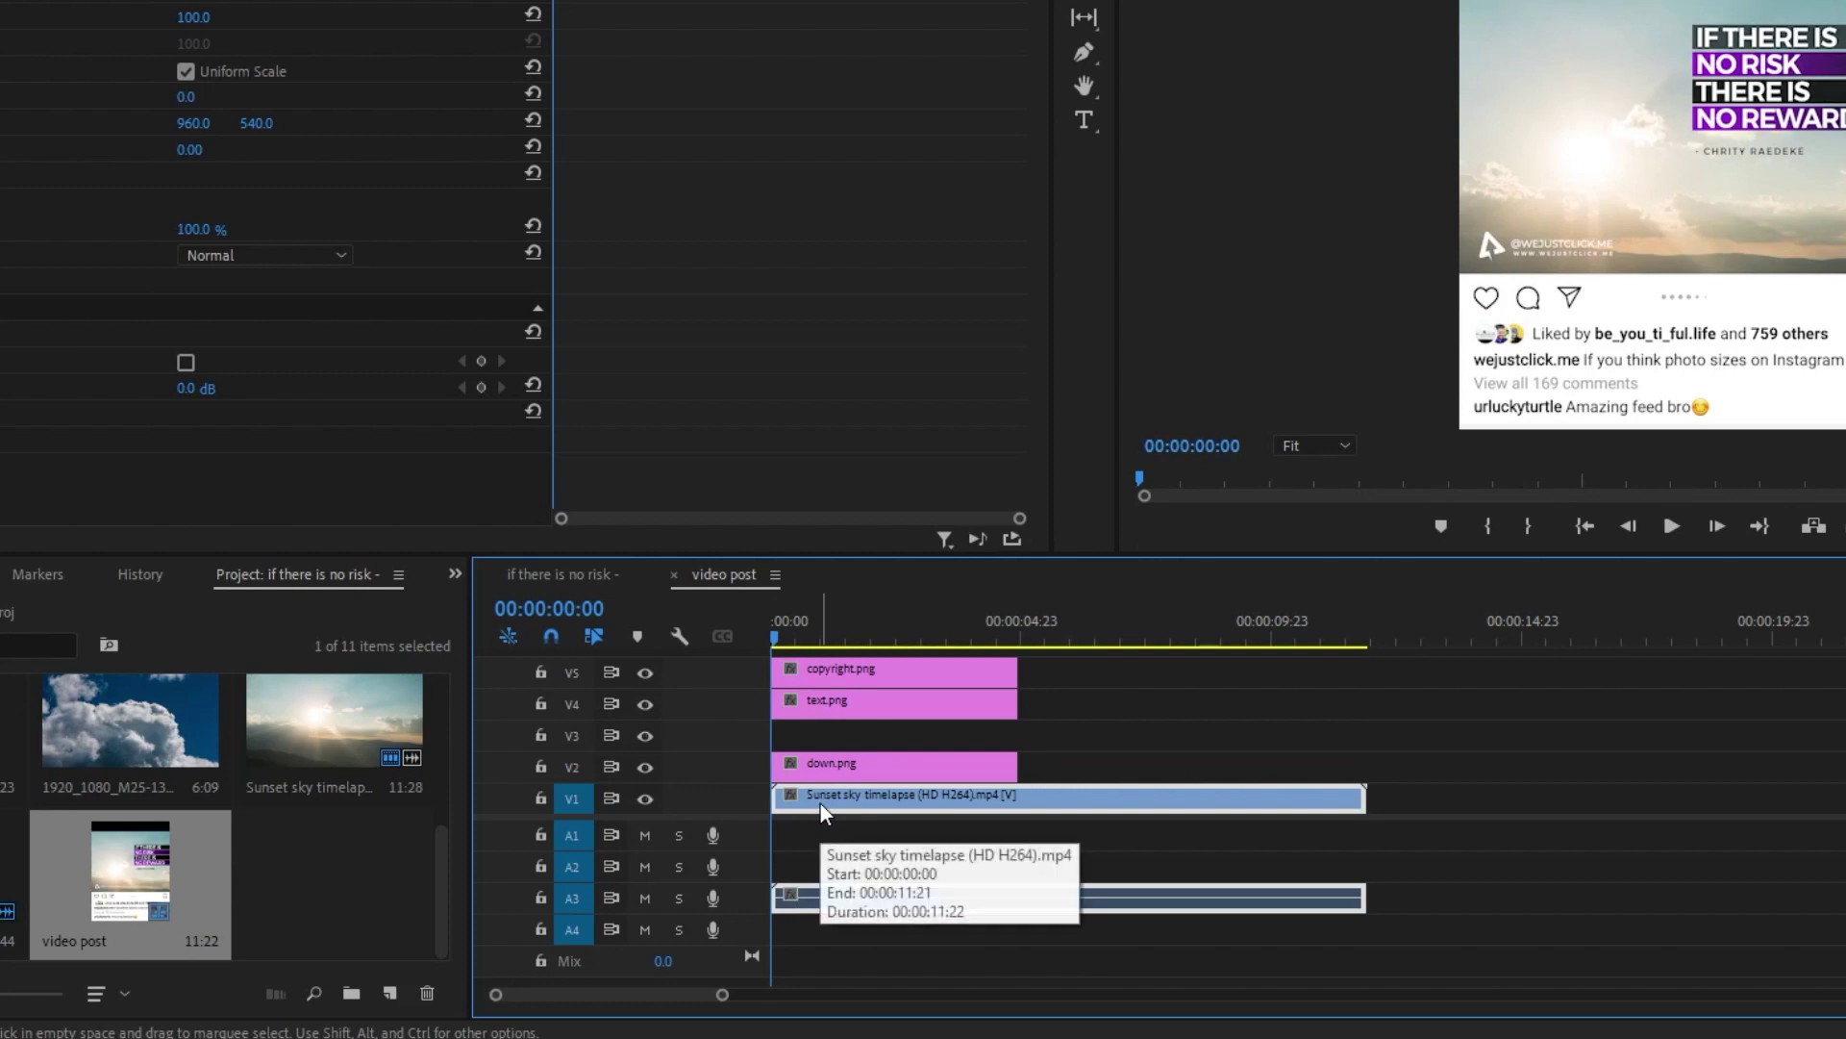
right_click(1241, 897)
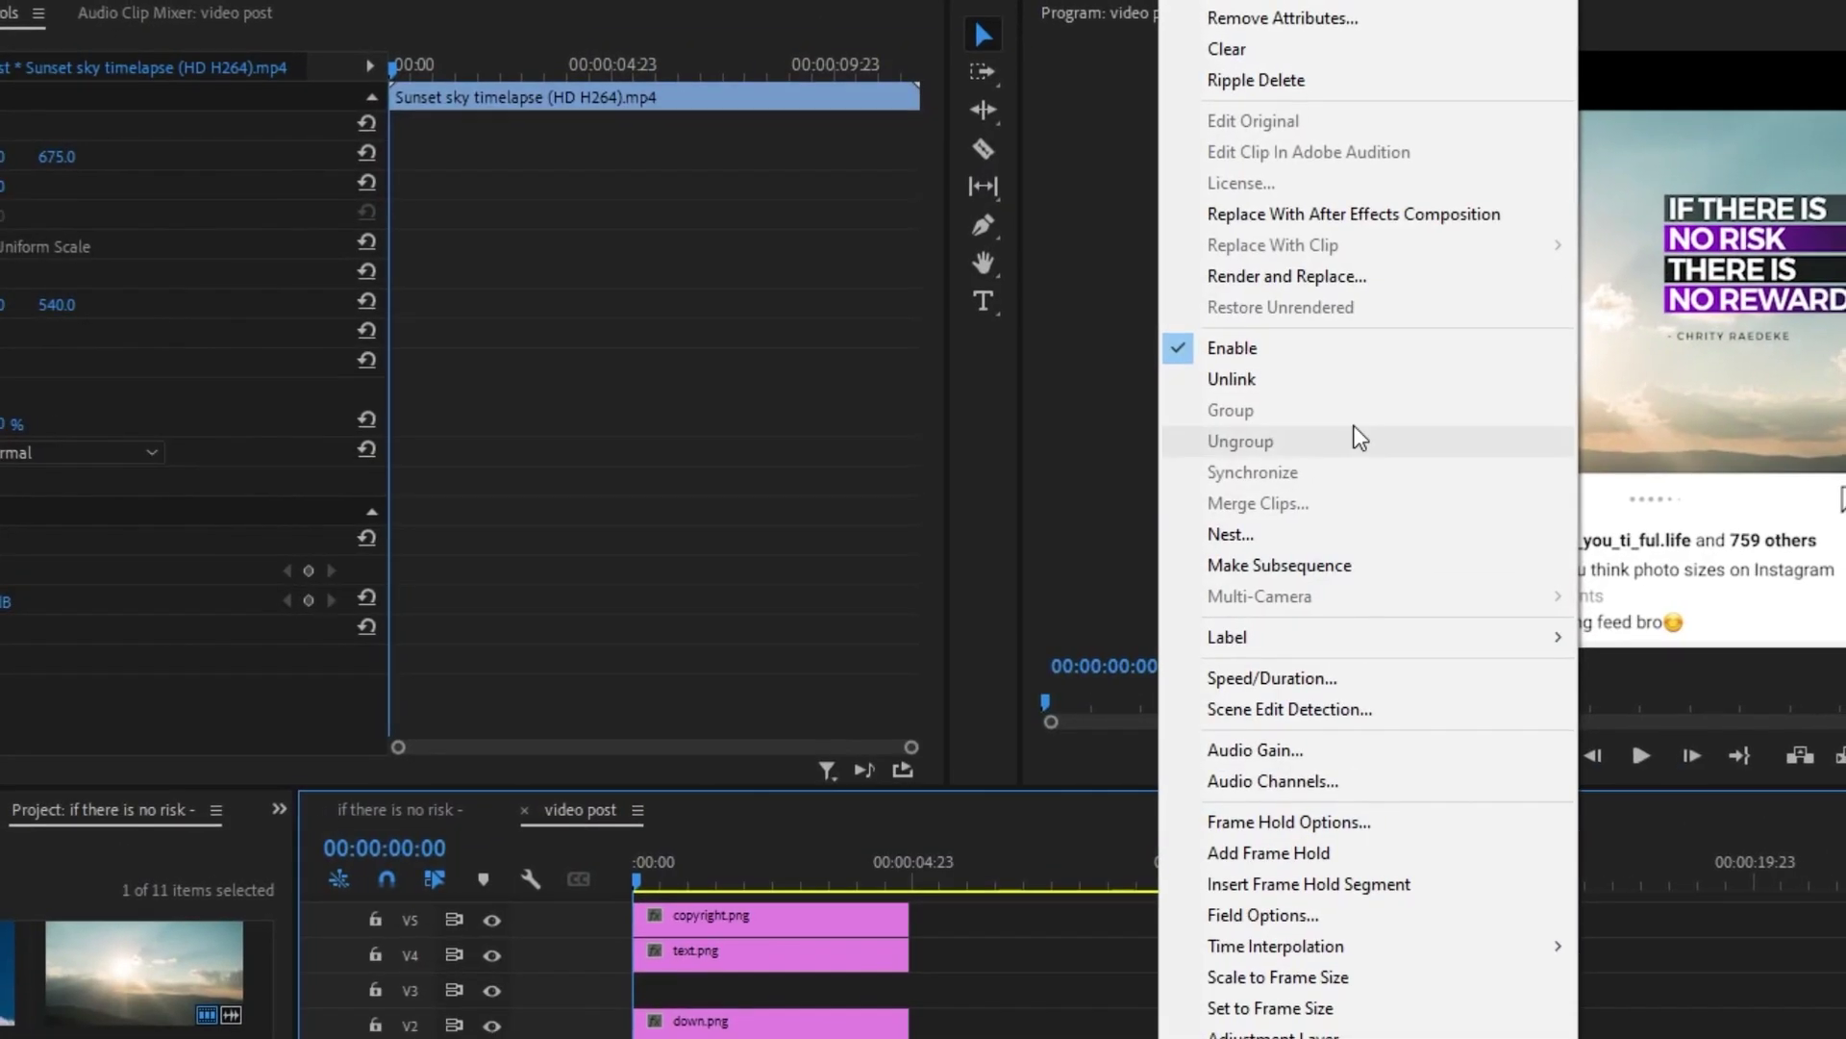
left_click(1341, 385)
left_click(1093, 898)
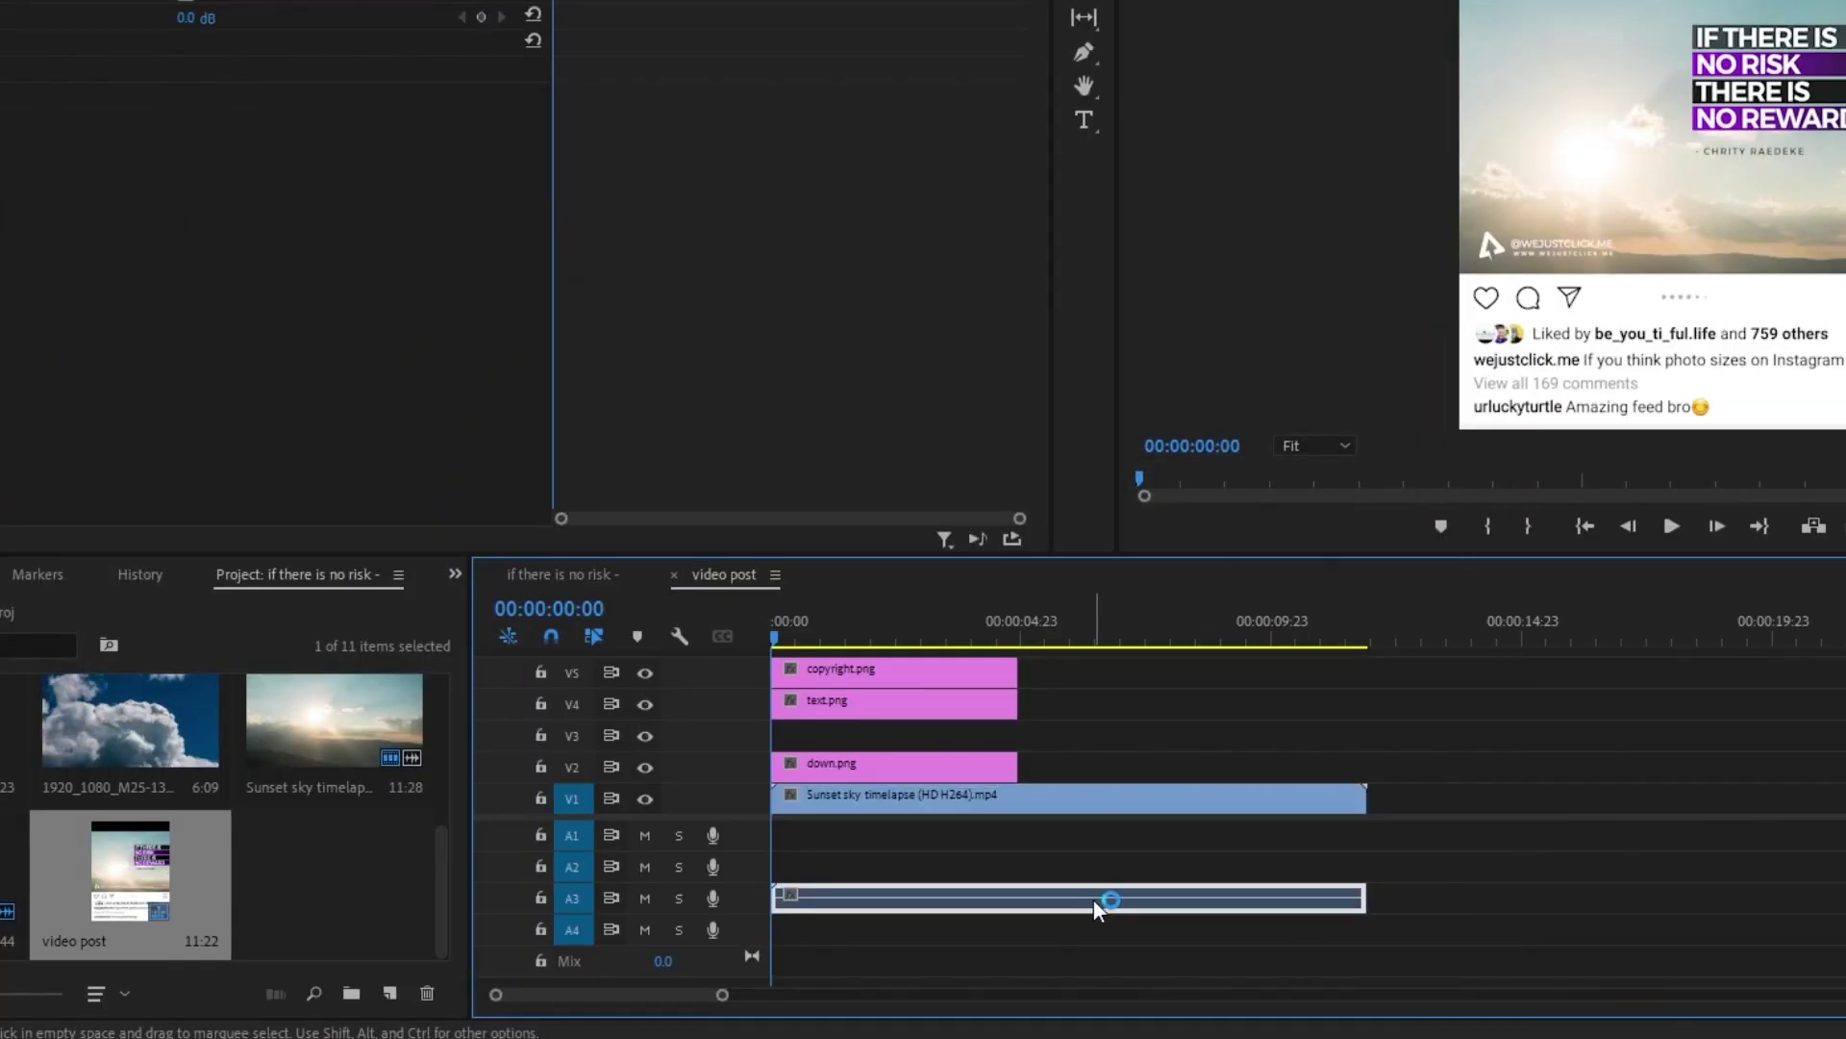
key("Delete")
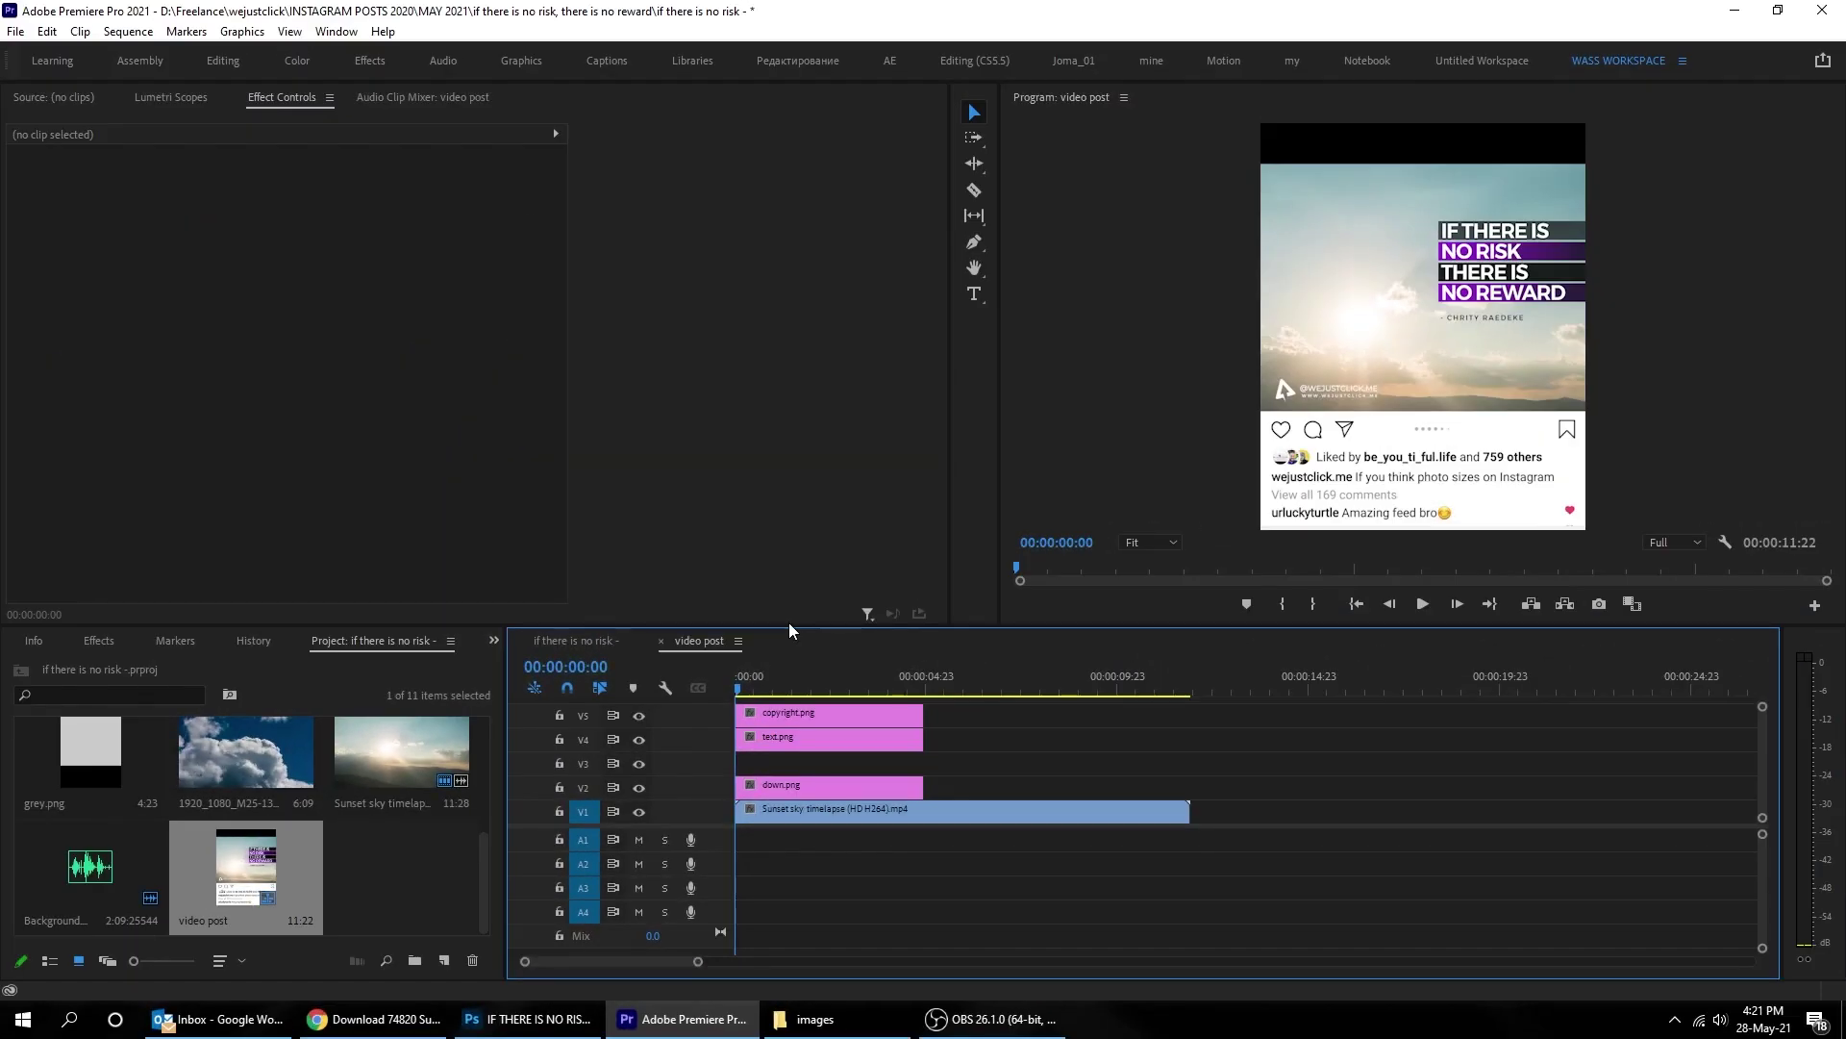
Step: Extend the copyright, text and down overlays to the sky clip's end at 00:00:11:22
left_click_drag(790, 623, 806, 535)
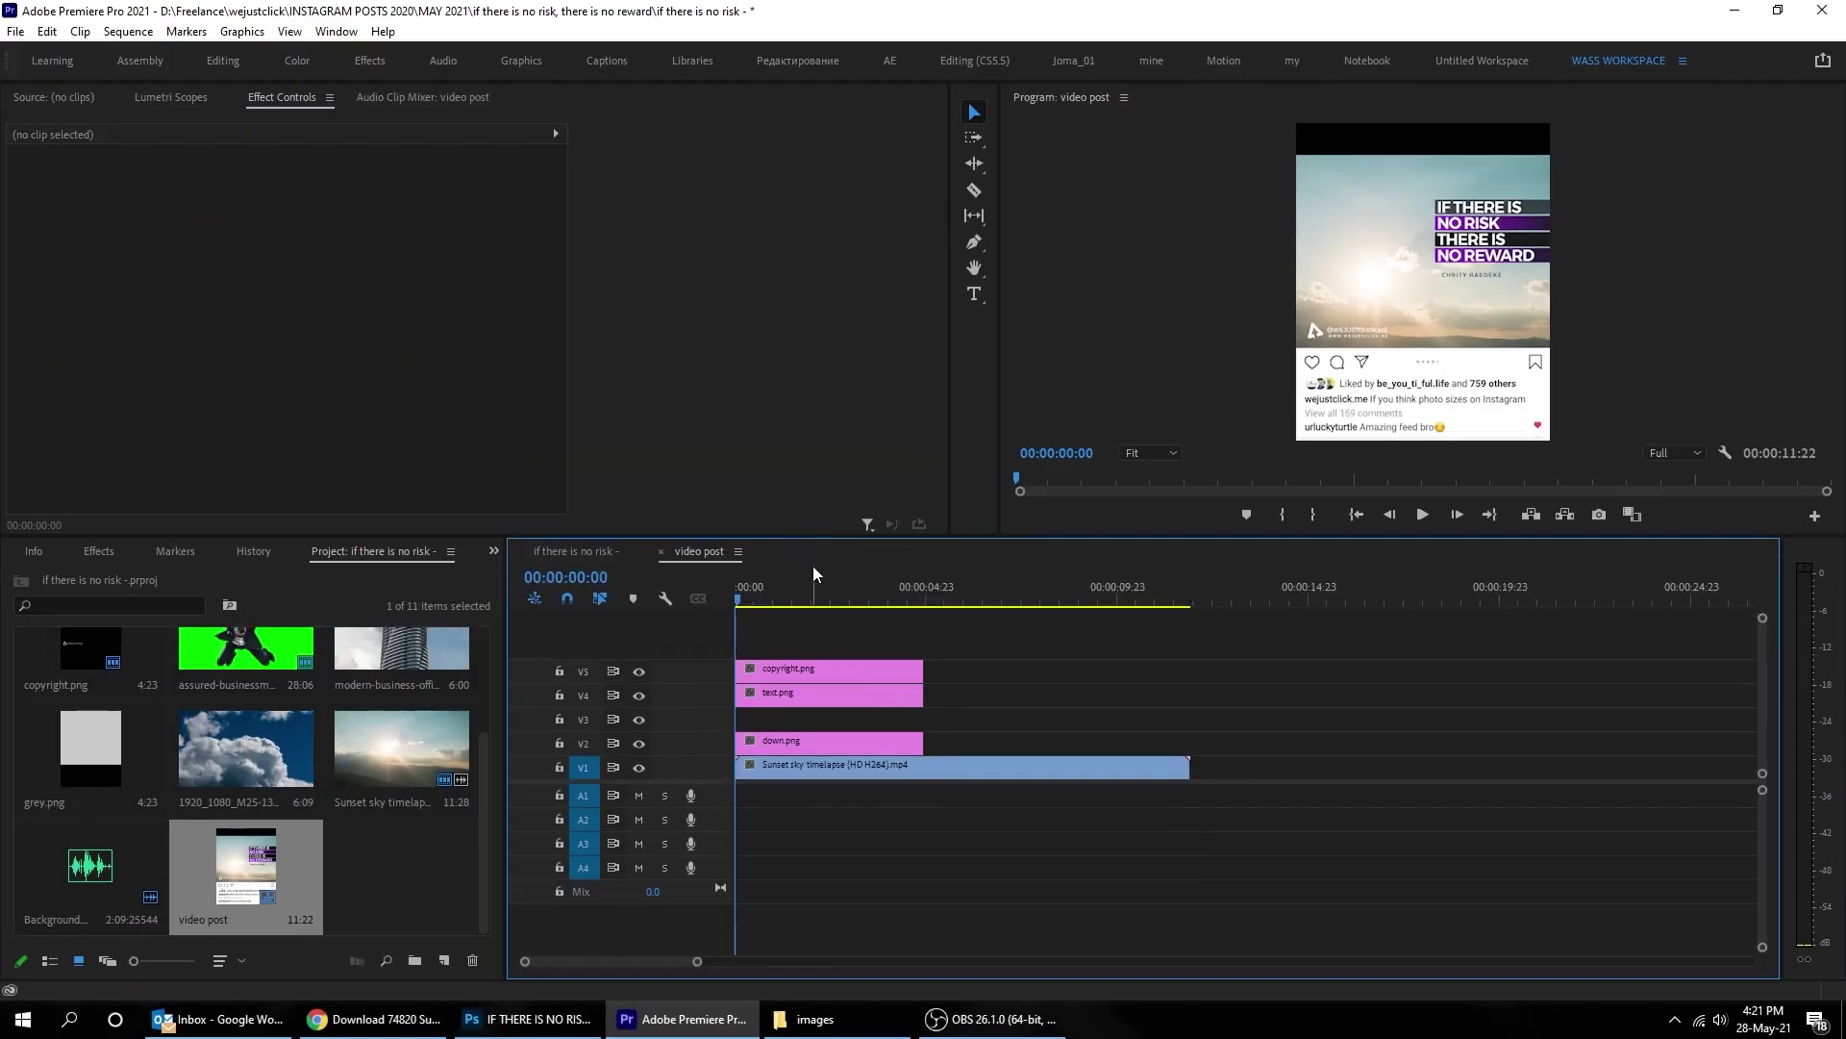
left_click(899, 668)
left_click(895, 692, "shift")
left_click(898, 742, "shift")
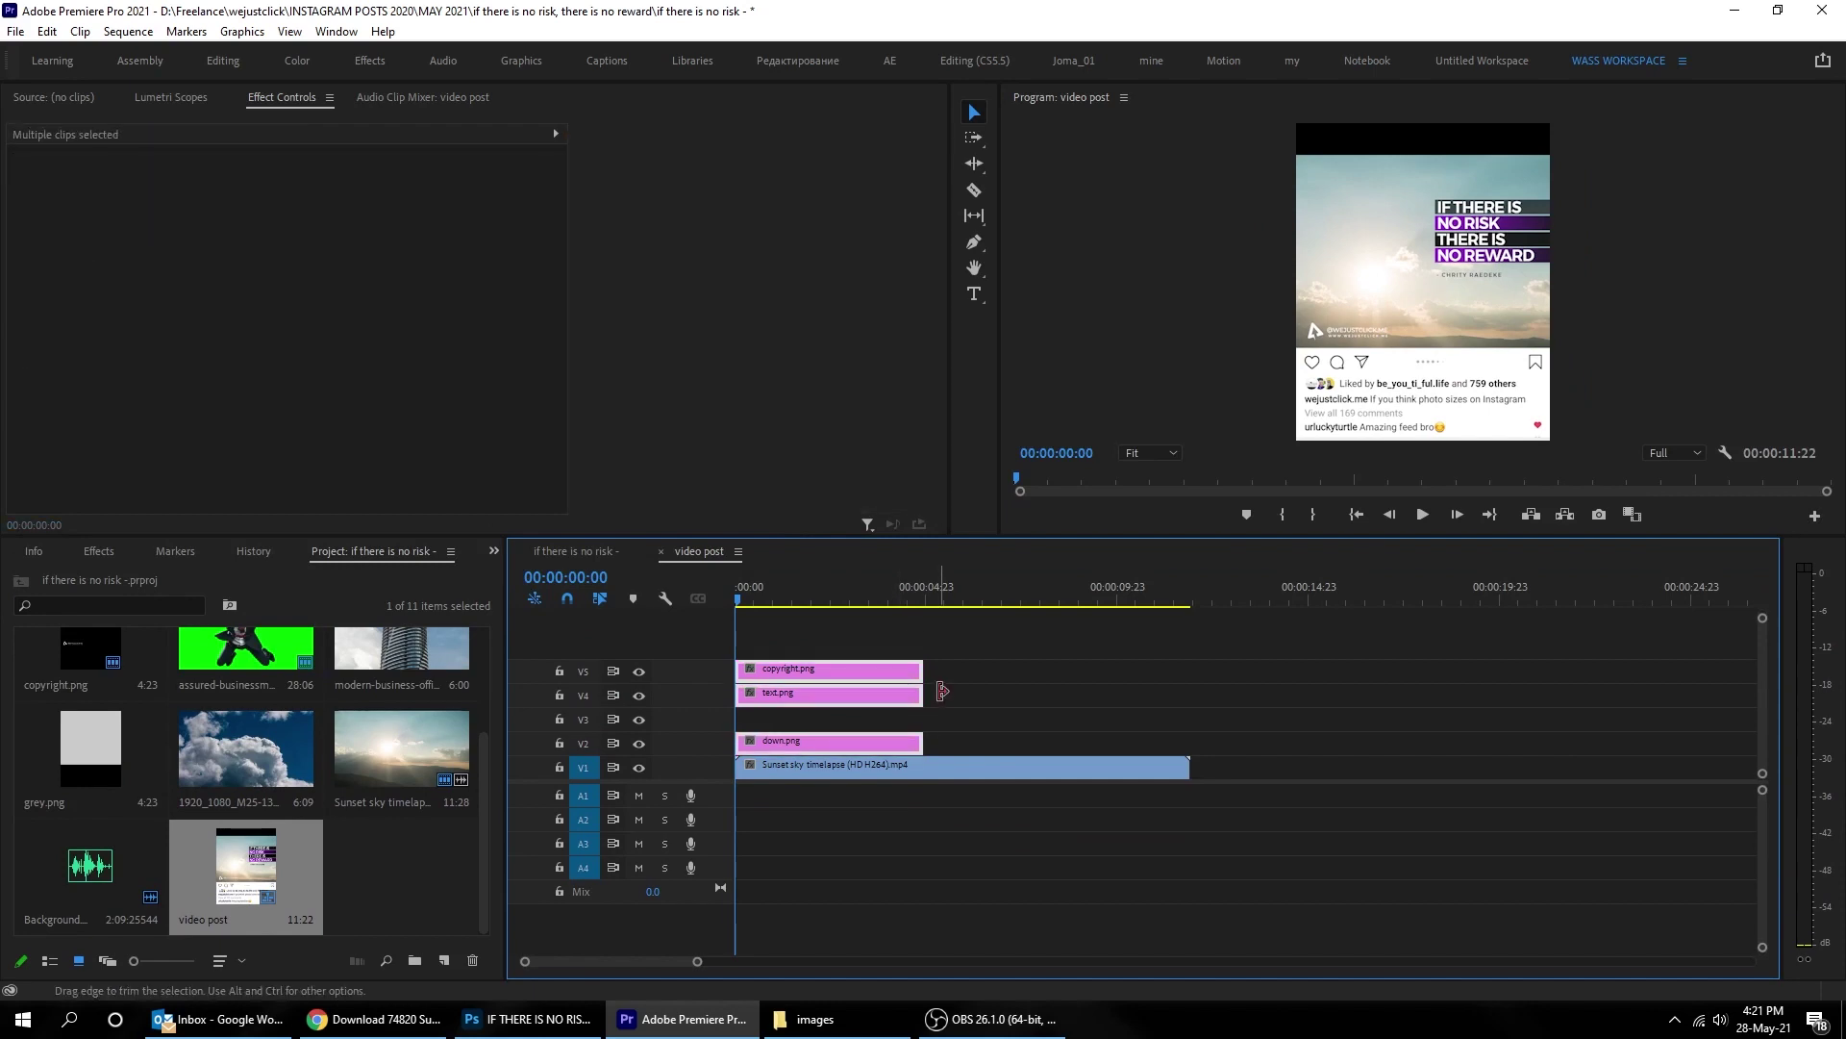
left_click_drag(930, 686, 1190, 687)
Step: Set the sky clip's Scale to 91 and Position Y to 490 so it fills the frame
left_click(956, 773)
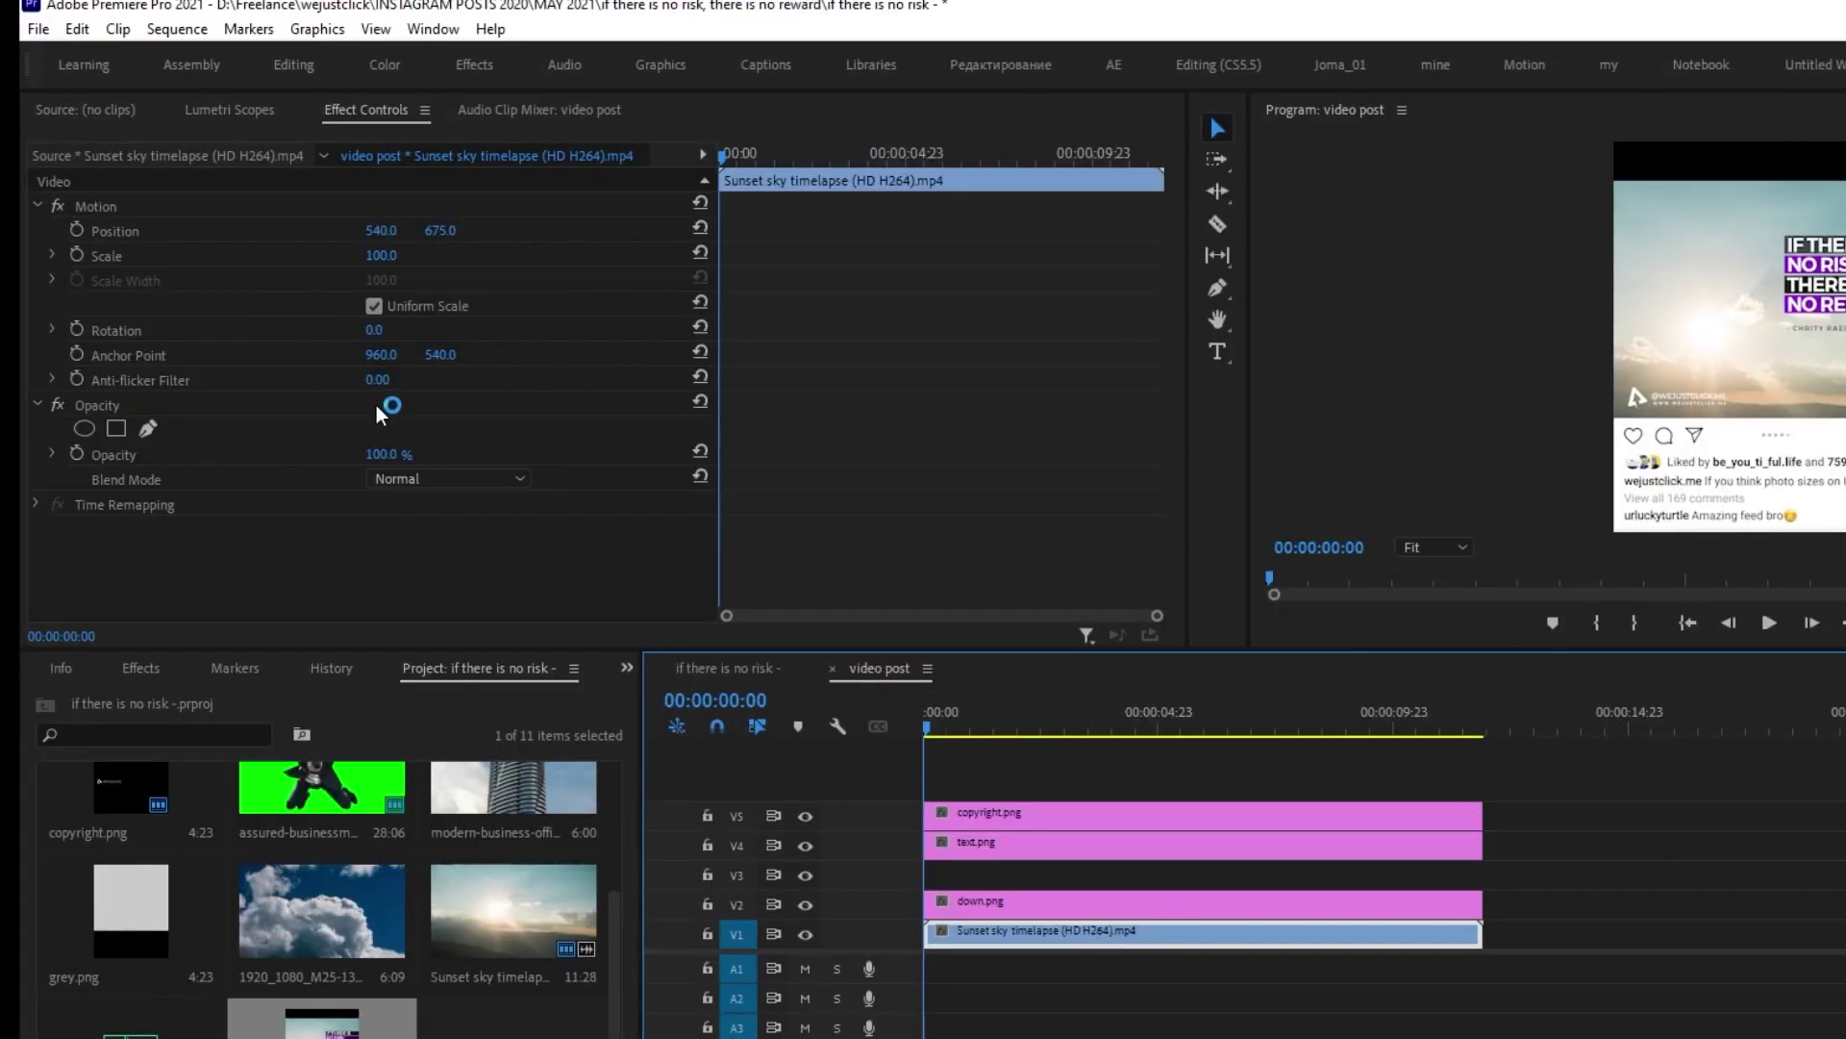
left_click(390, 256)
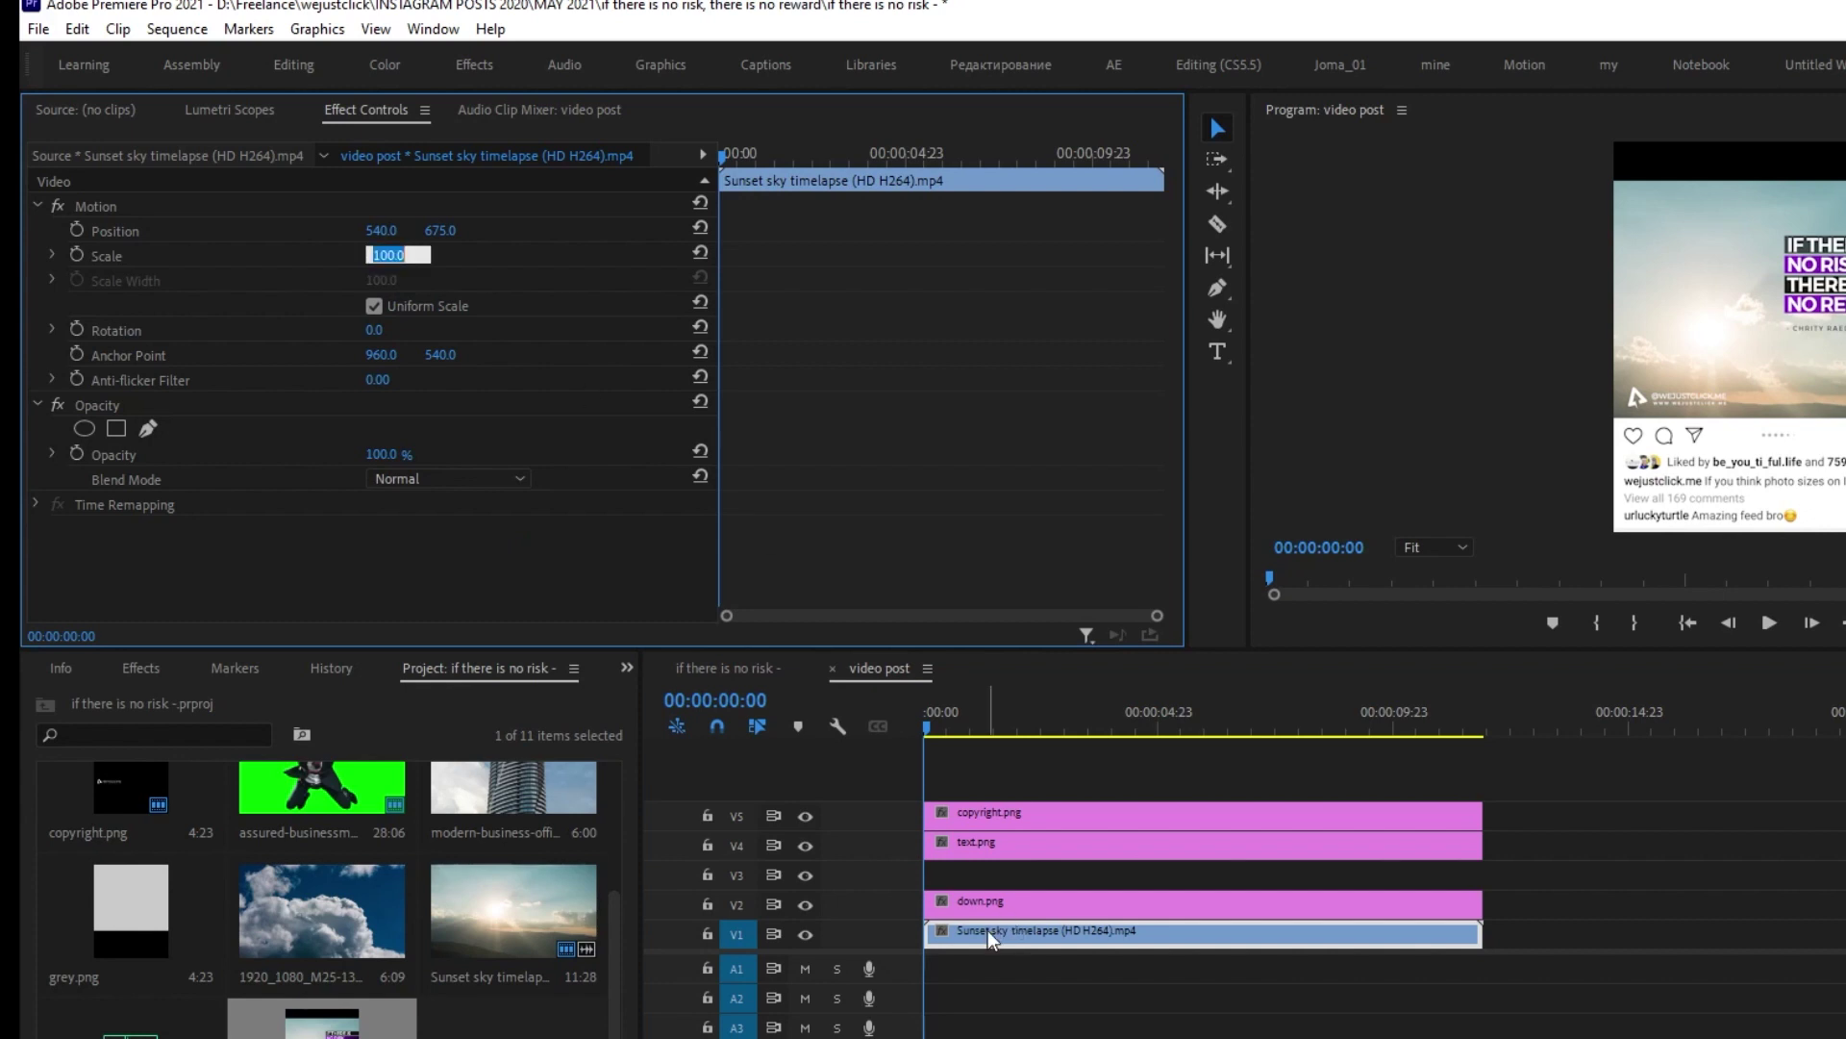
left_click(415, 279)
left_click_drag(381, 255, 886, 531)
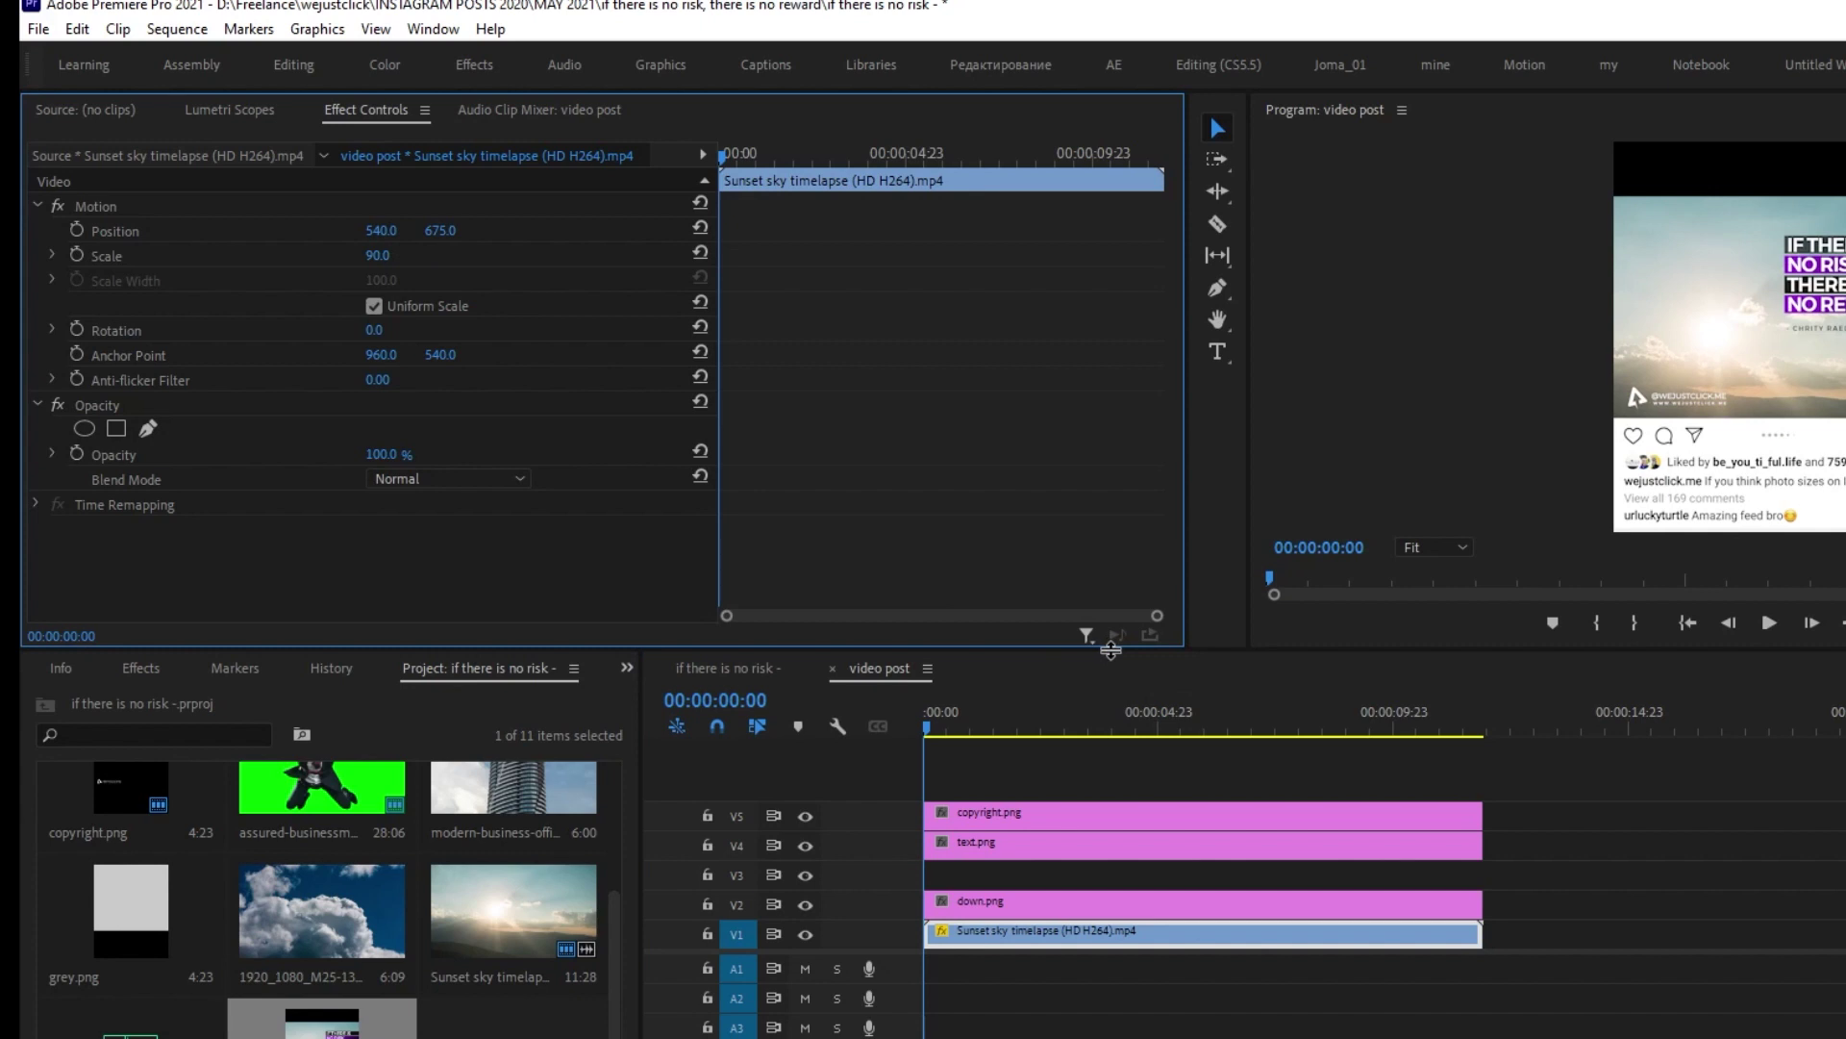
left_click_drag(1106, 650, 1115, 779)
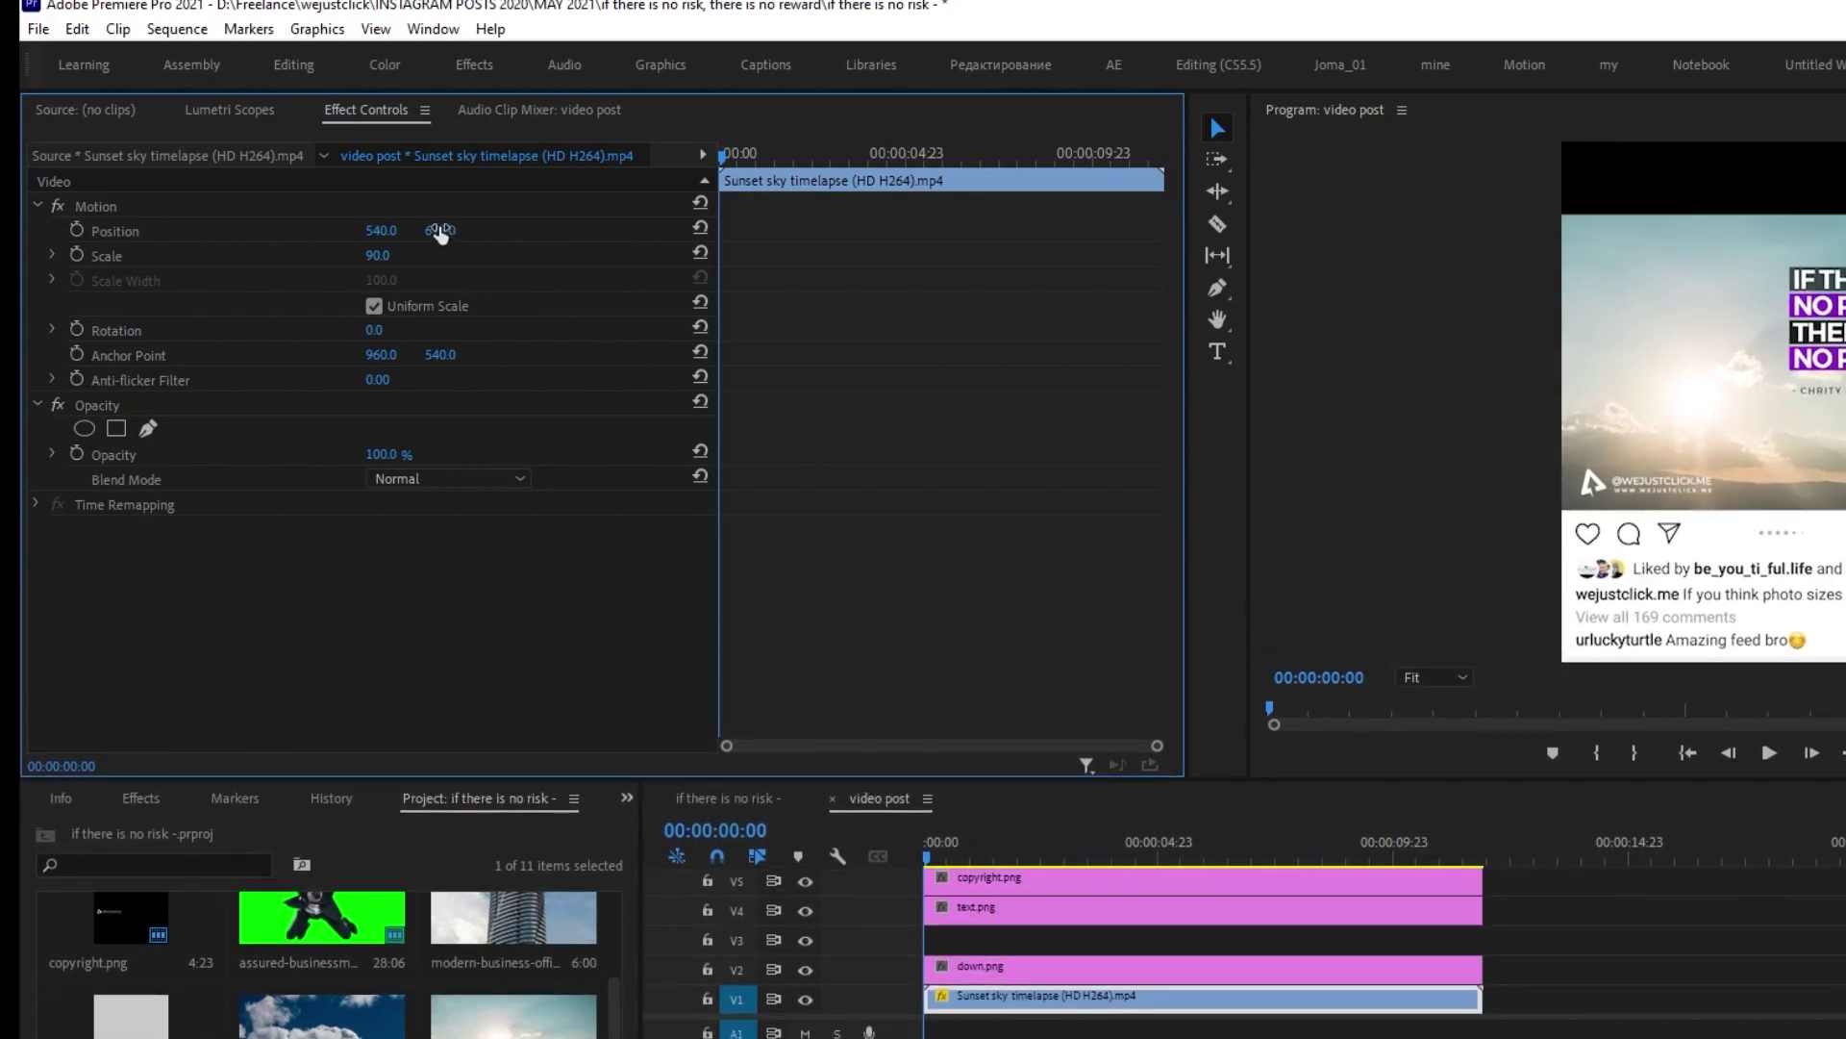
left_click_drag(440, 230, 378, 255)
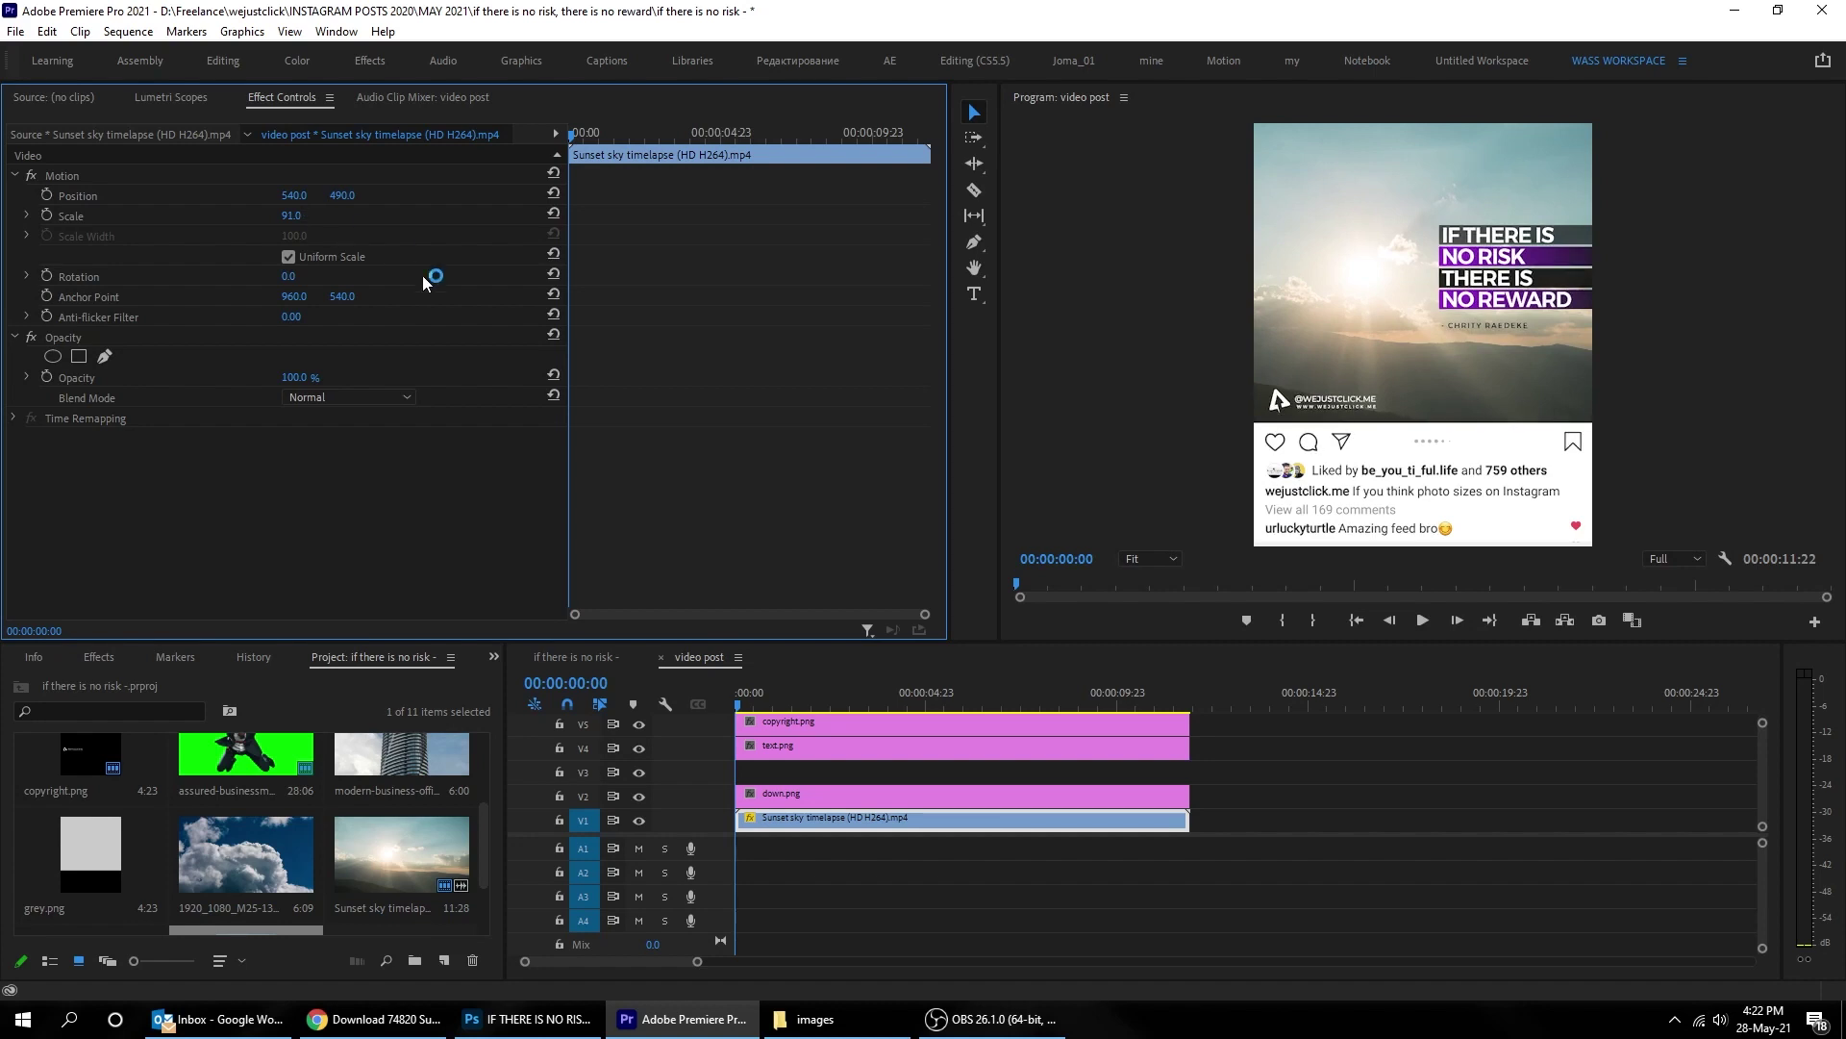
mouse_move(764, 700)
left_mouse_down()
mouse_move(1018, 707)
mouse_move(747, 701)
left_mouse_up()
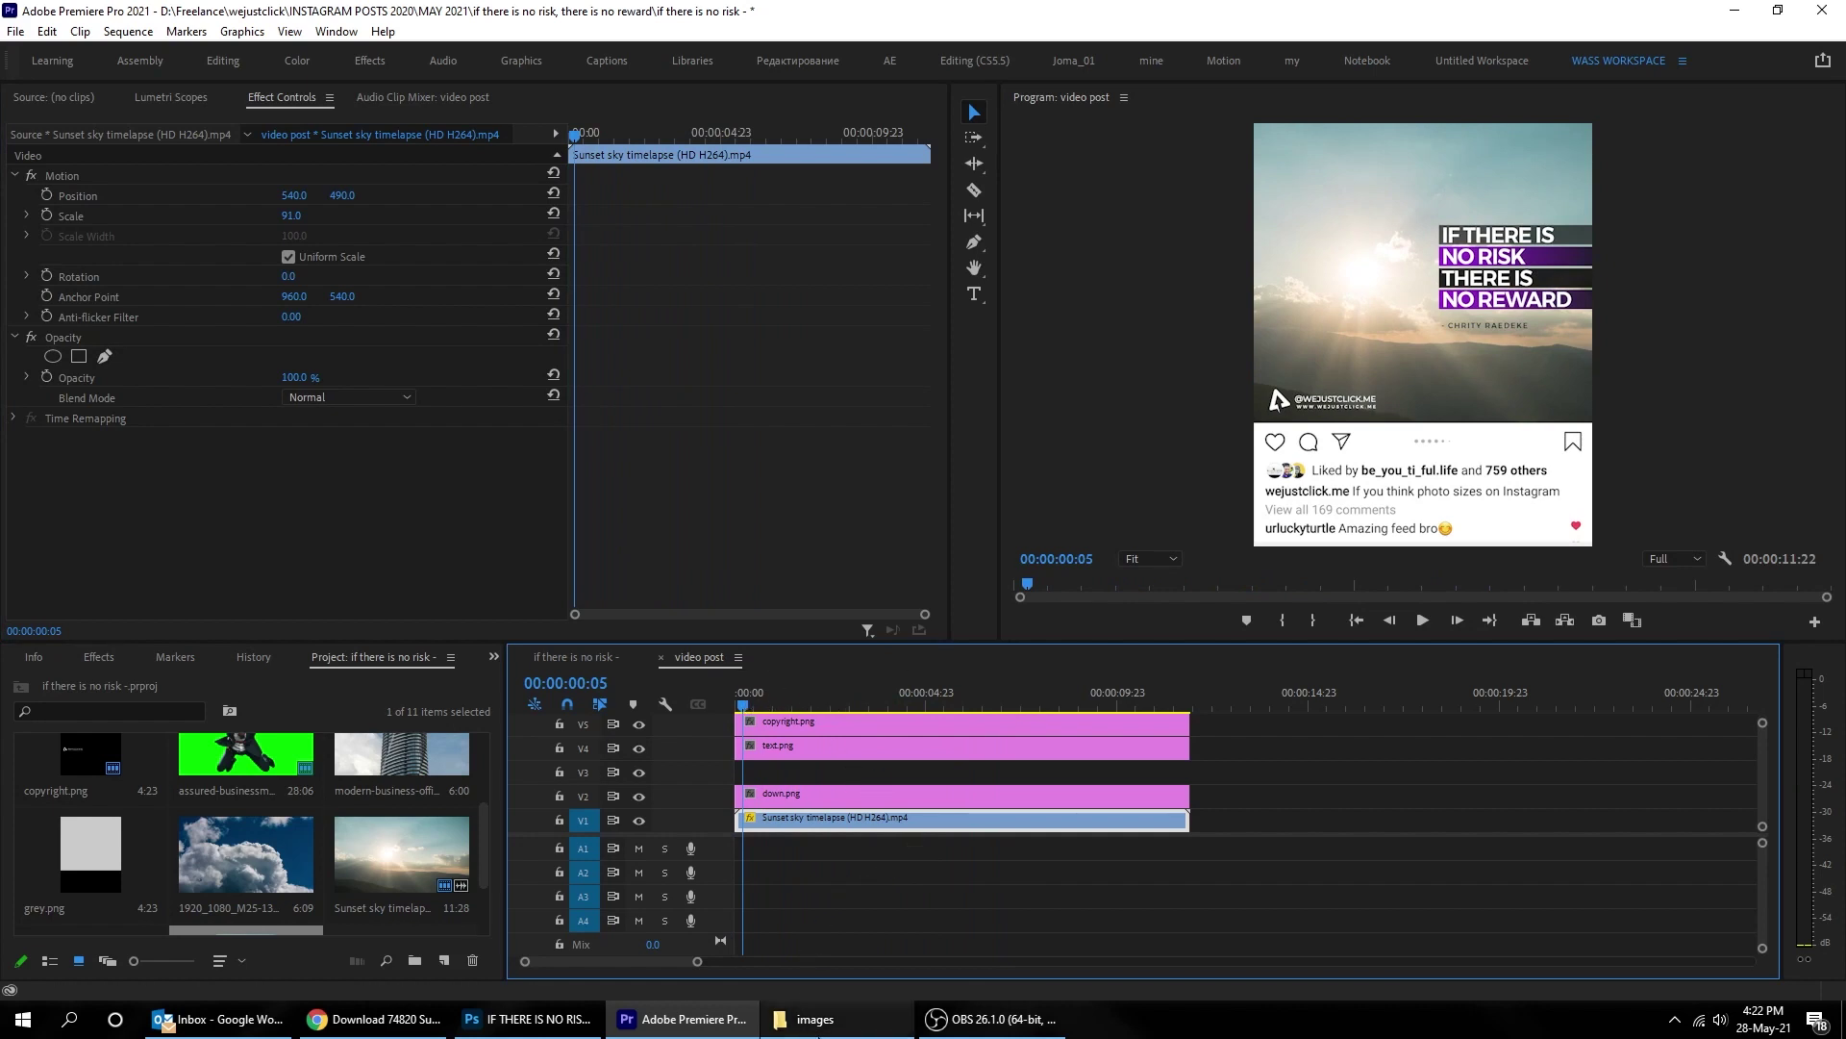
left_click(813, 1018)
Step: Drop the parachuting businessman video onto V3 and scale it down to 58
left_click(819, 275)
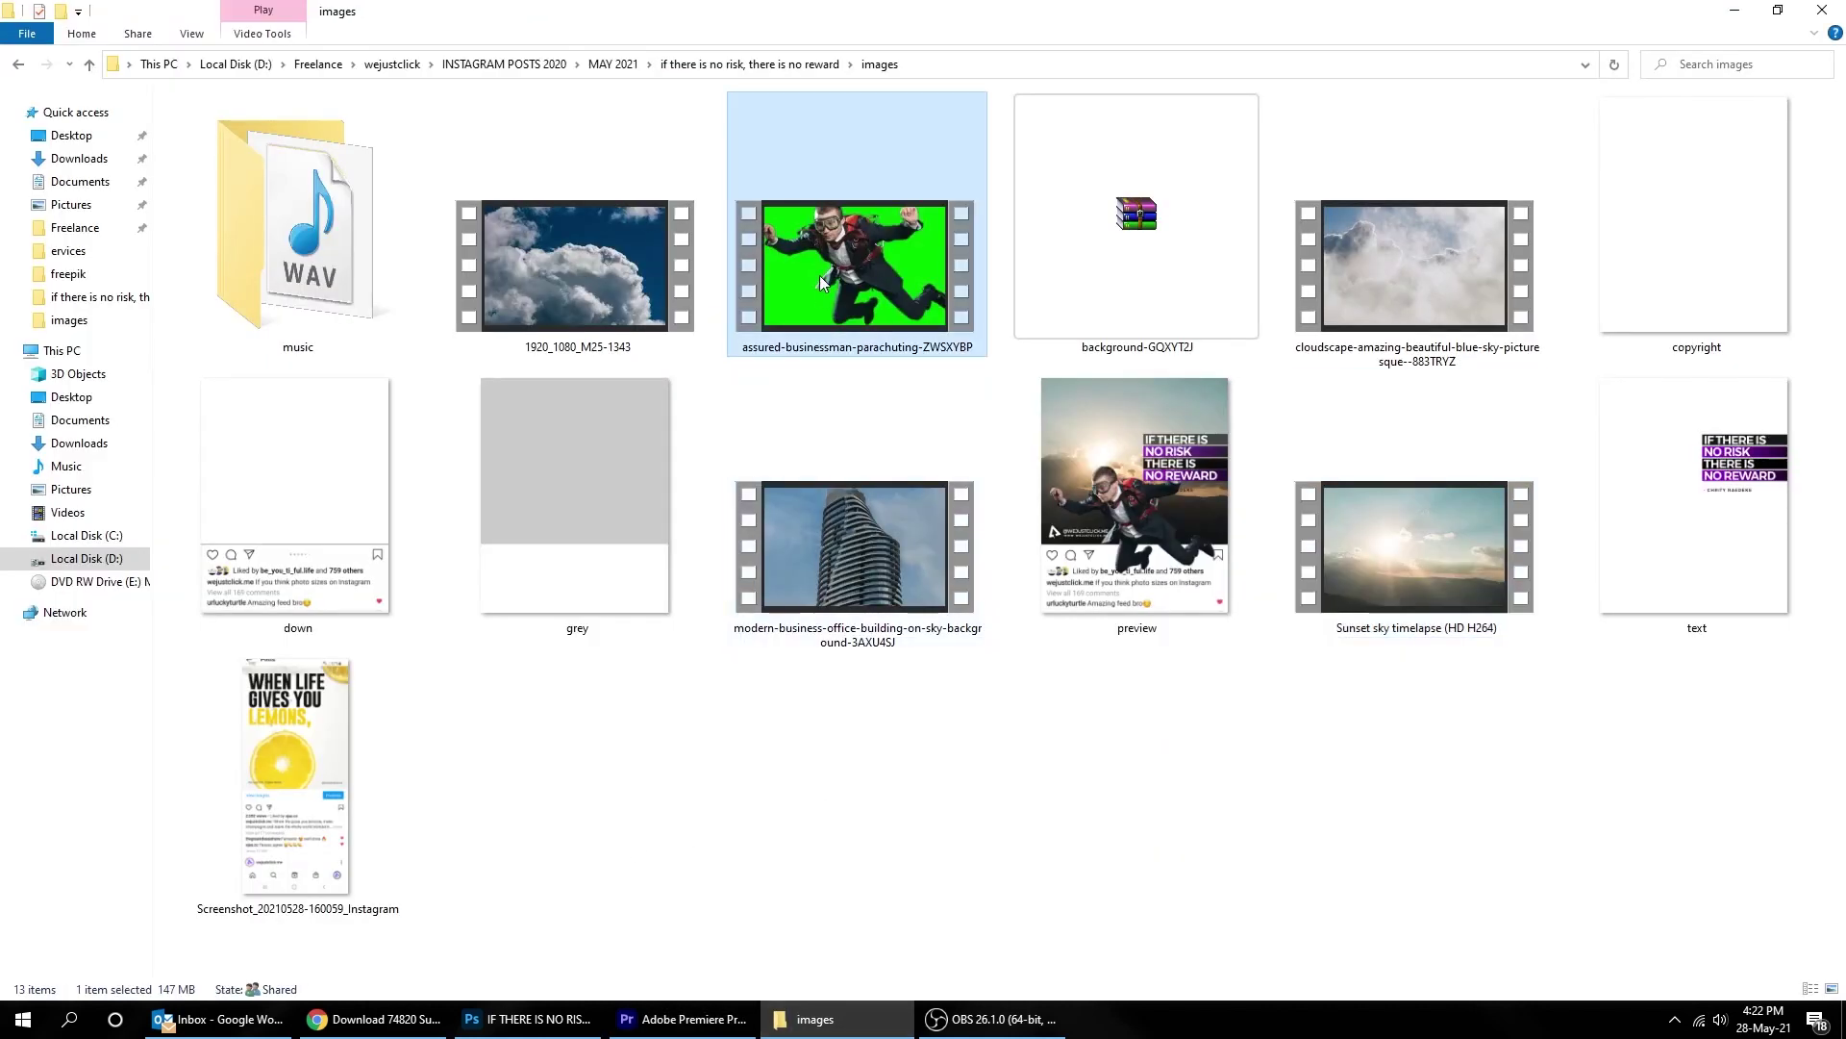
left_click_drag(833, 318, 734, 765)
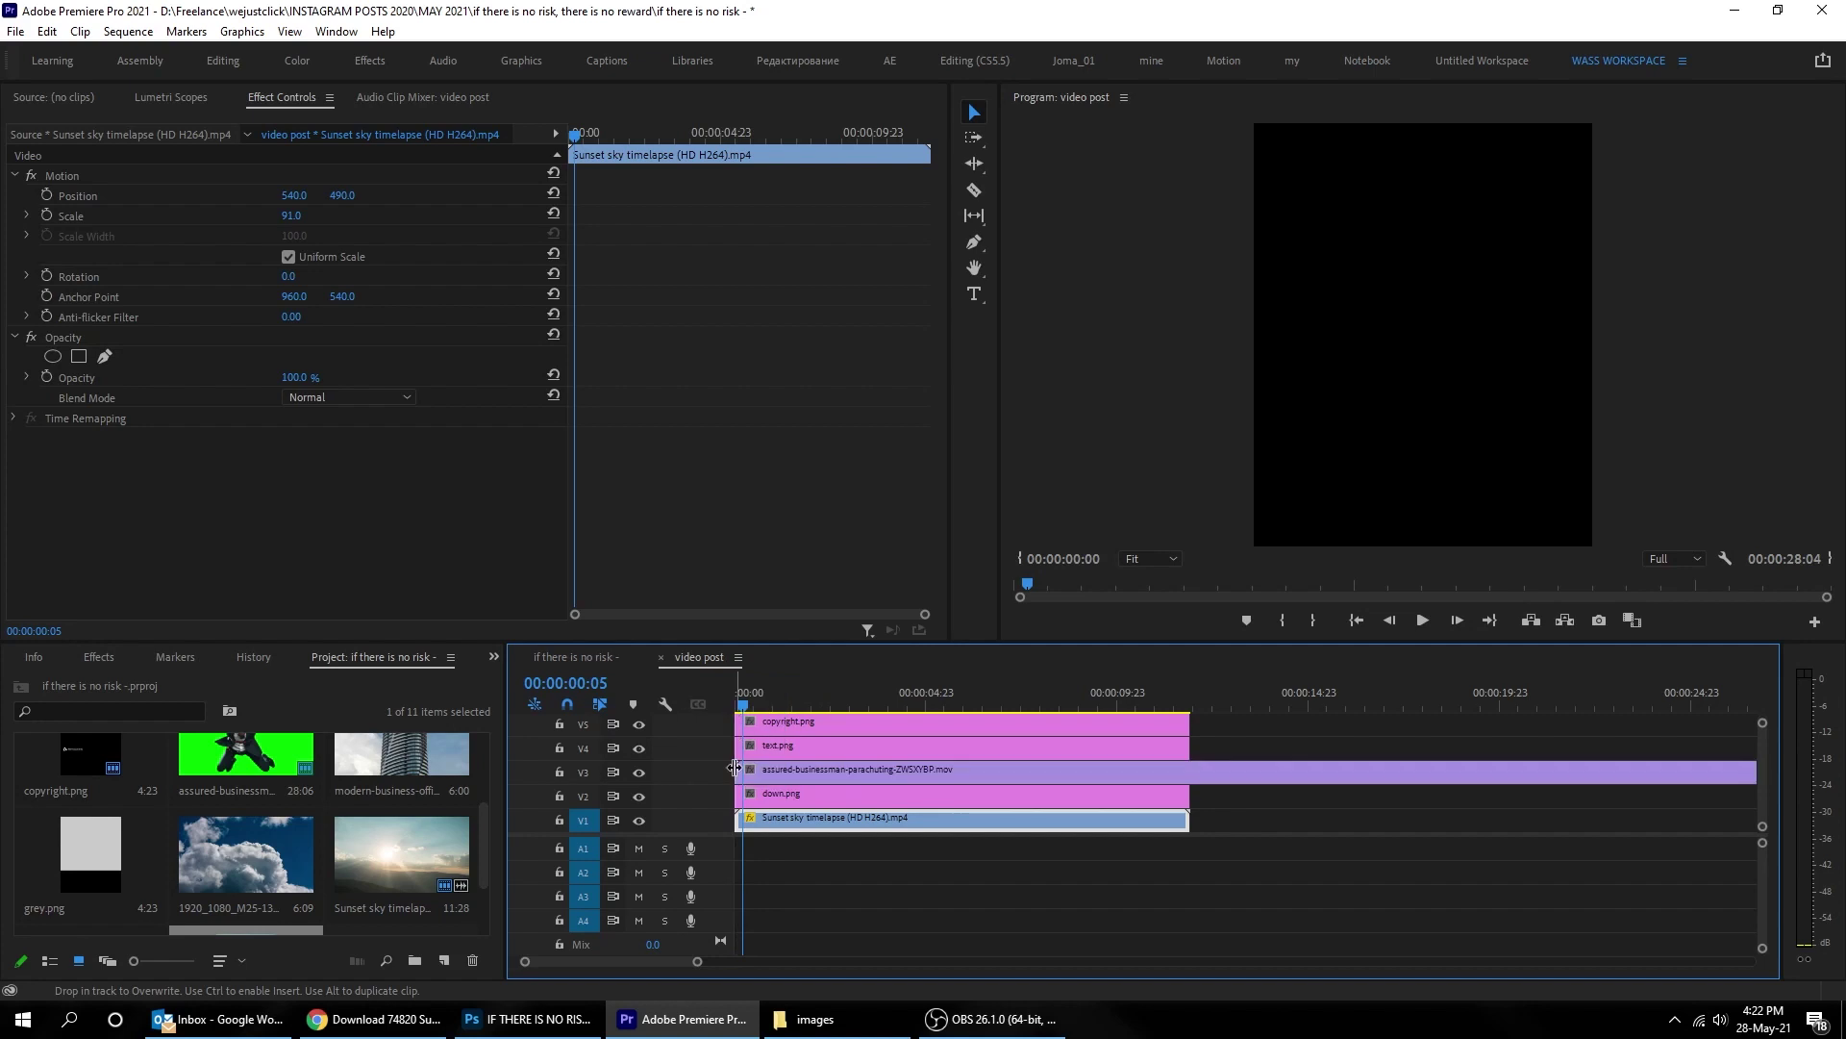
left_click(792, 770)
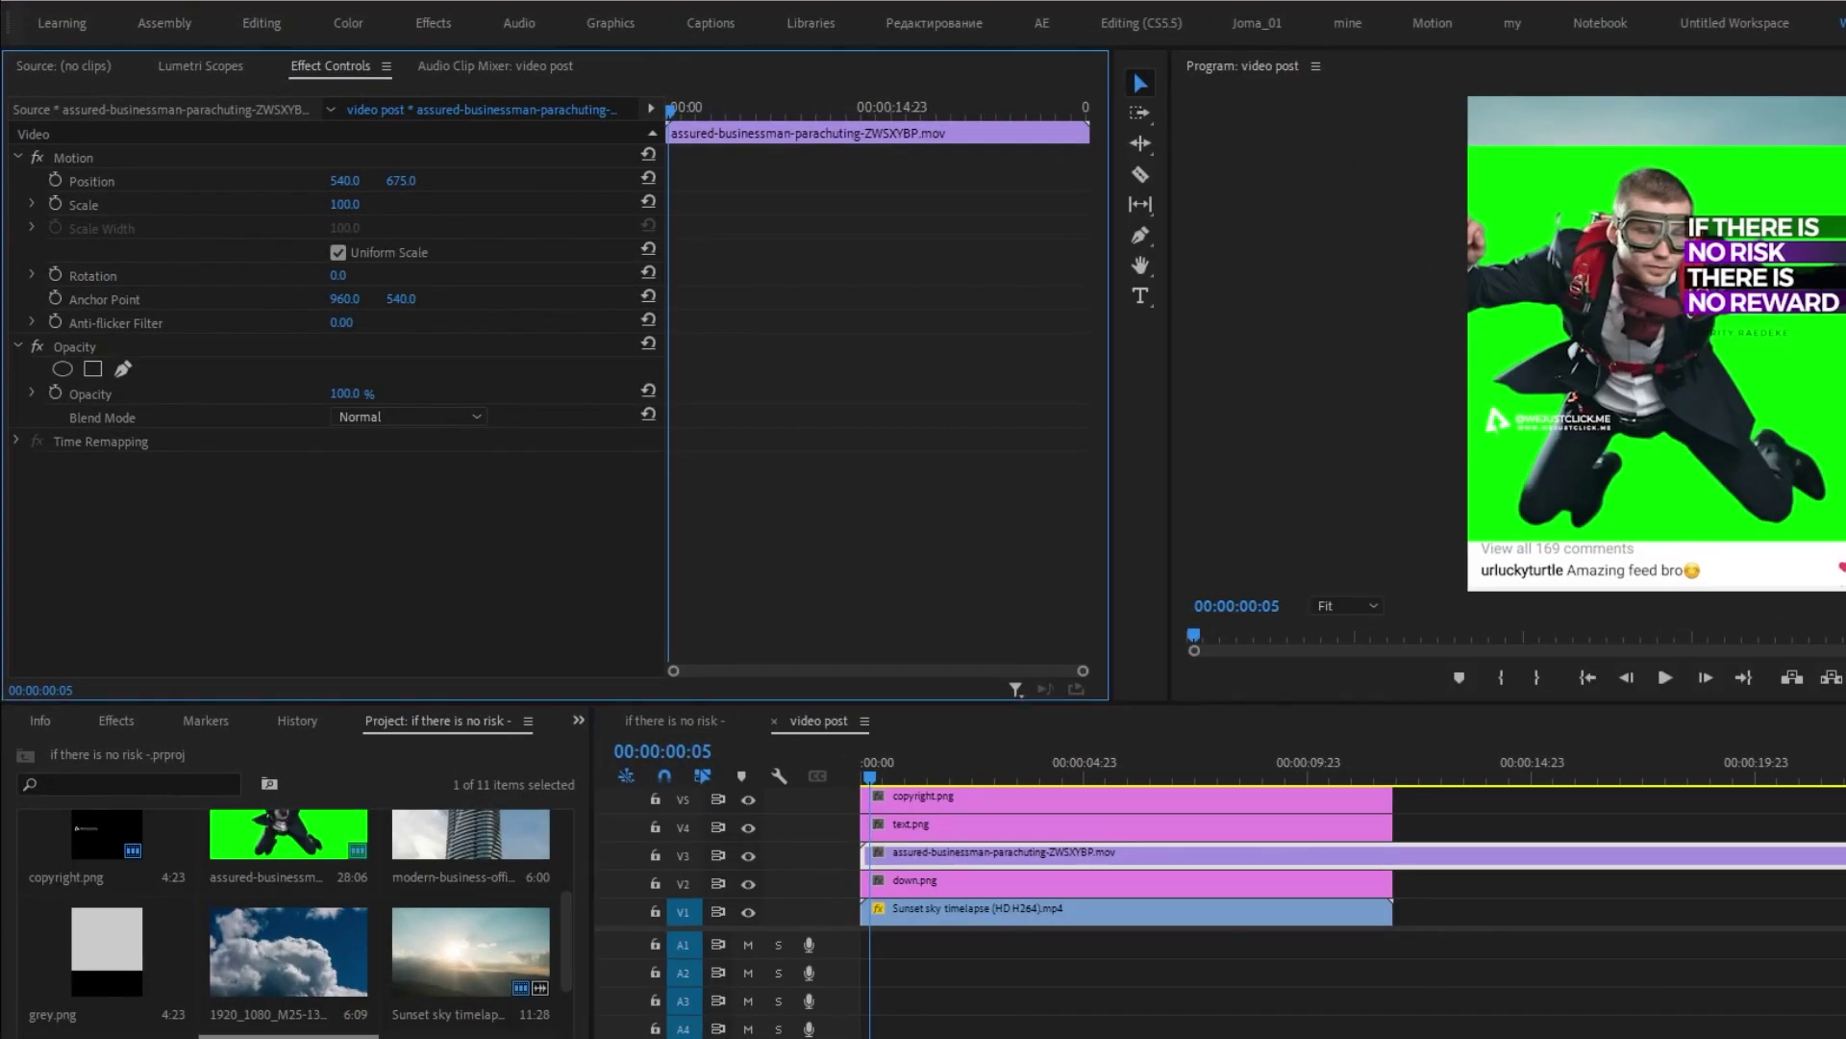
left_click_drag(293, 216, 335, 204)
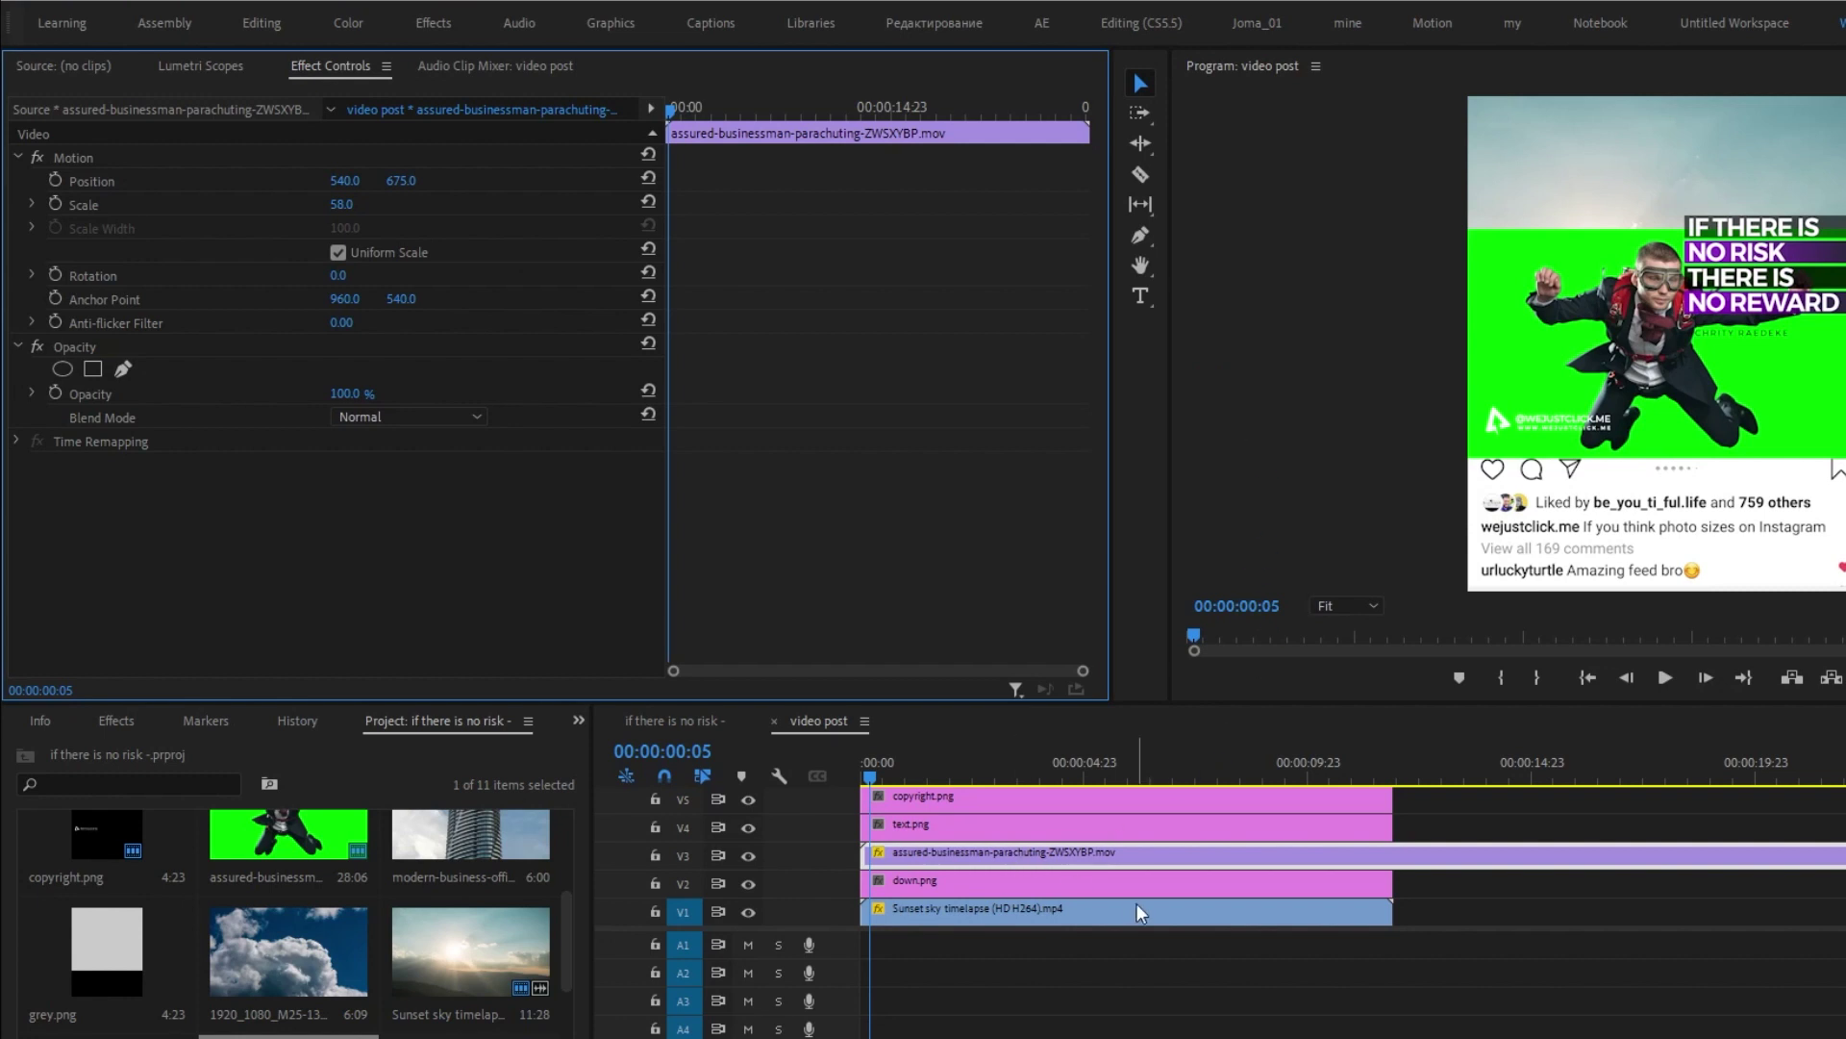
left_click_drag(808, 927, 808, 994)
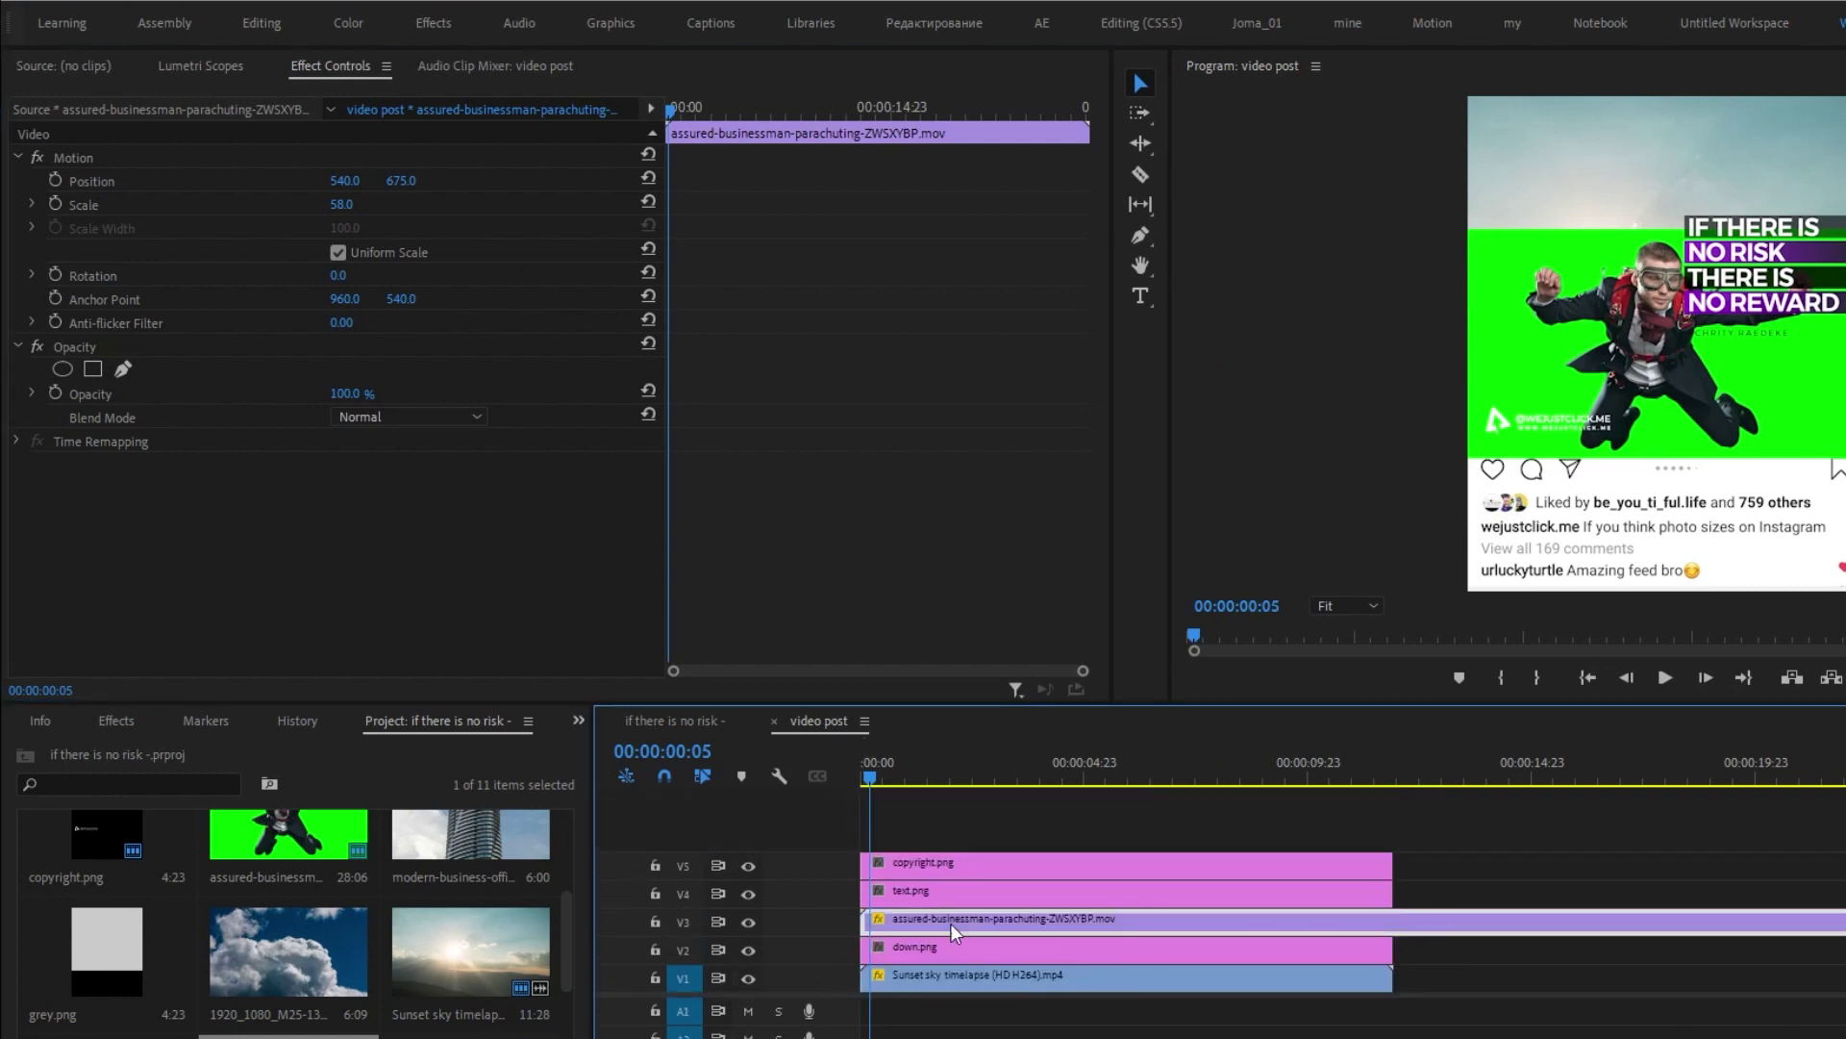
Step: Hide the copyright, quote text, down.png and sky tracks from the preview
left_click(1566, 382)
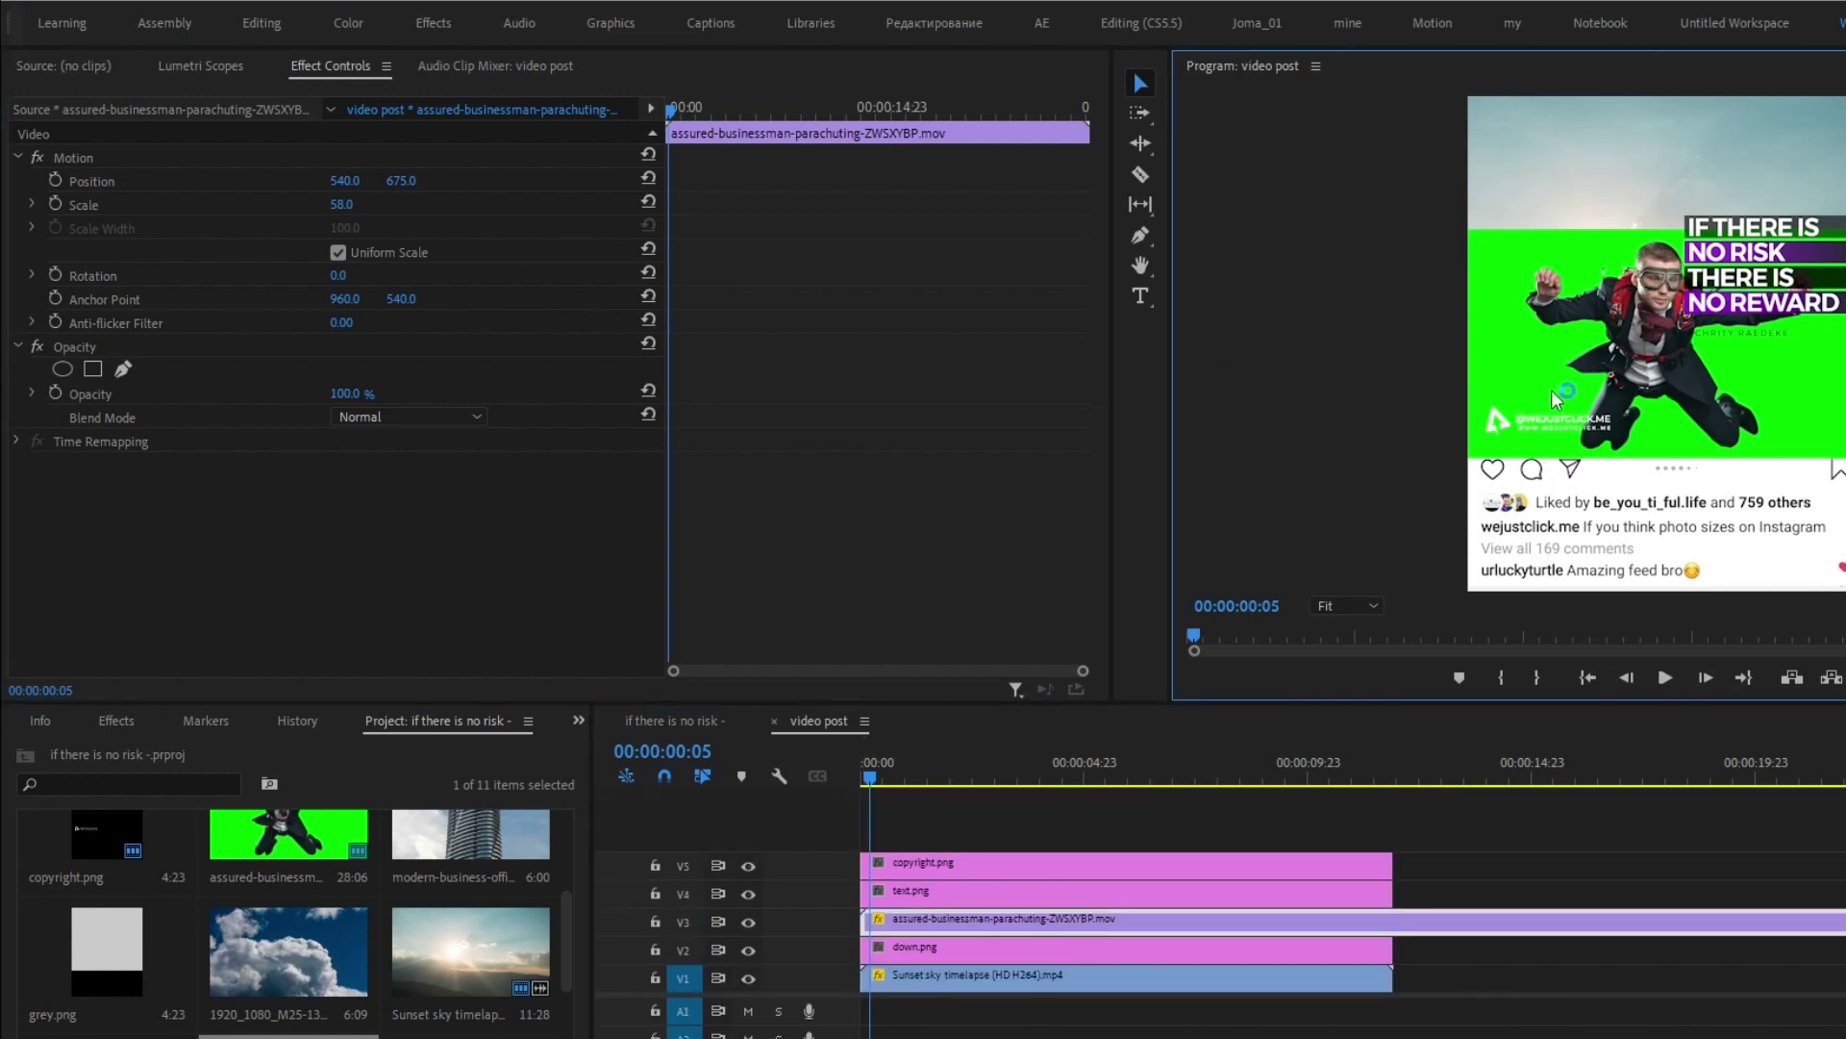
left_click(748, 867)
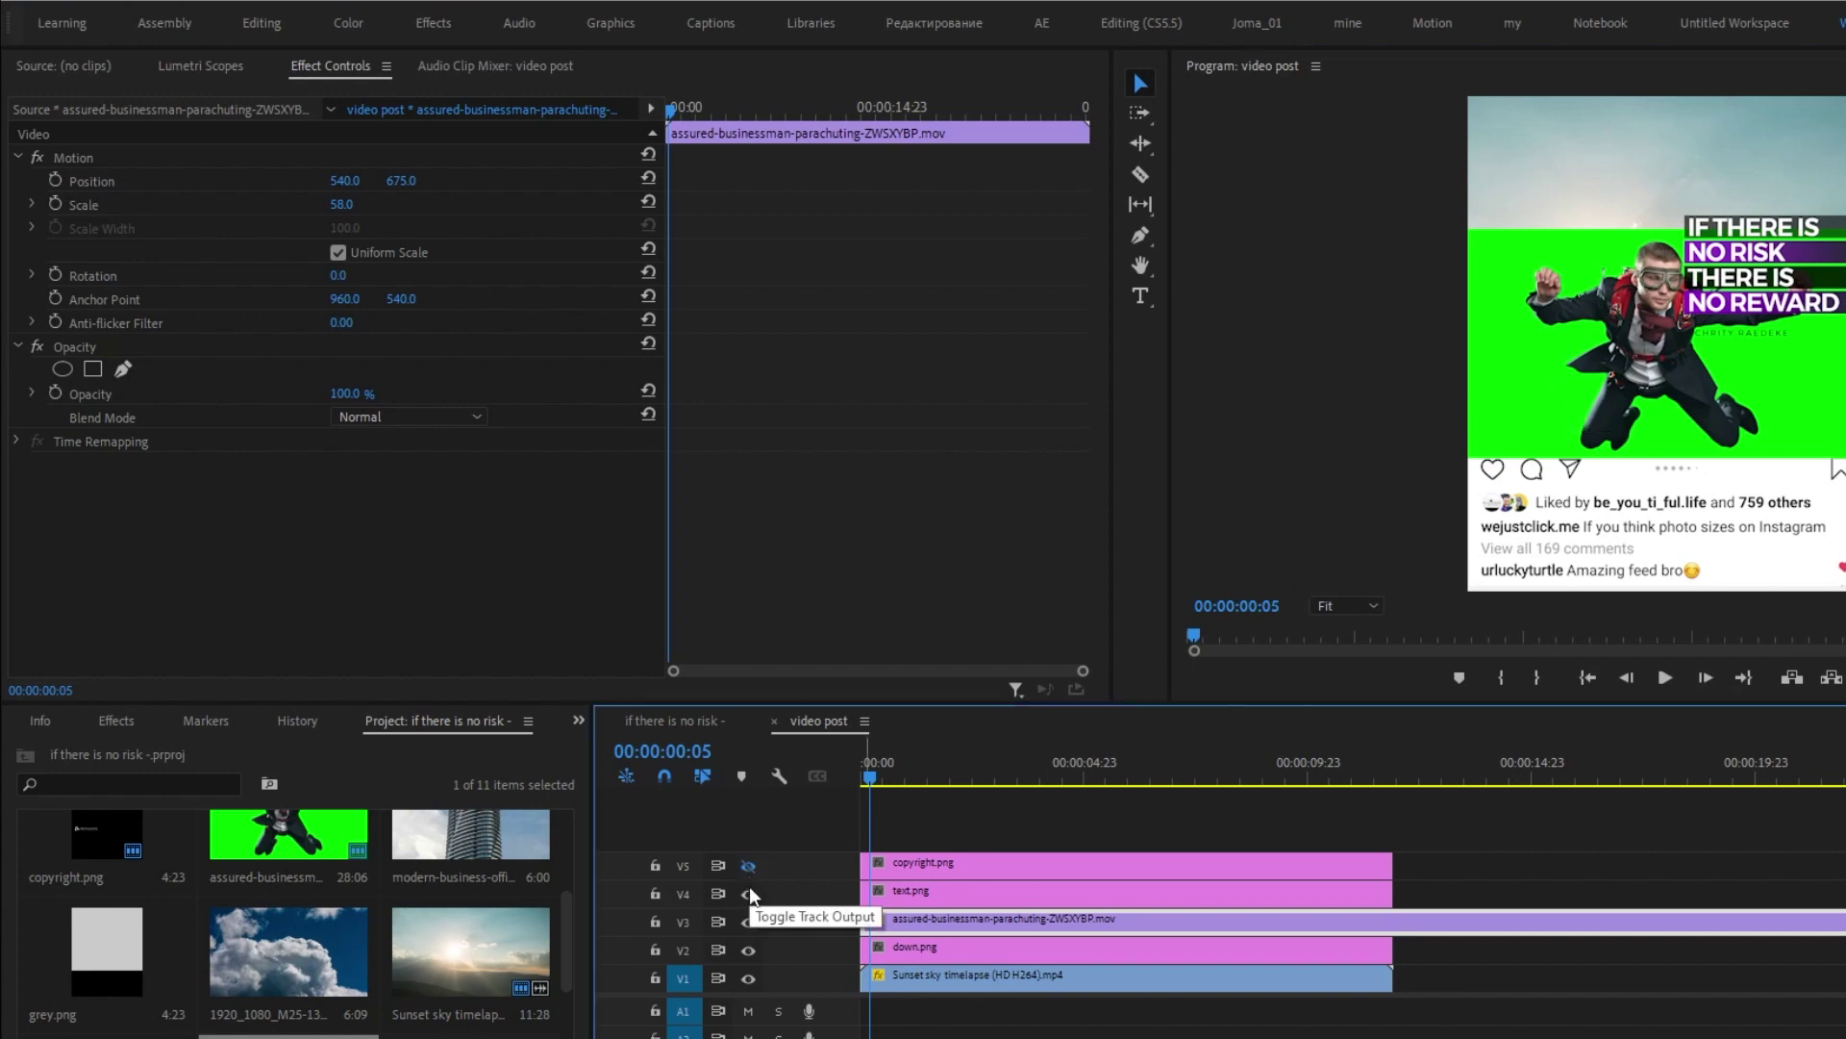
left_click(750, 893)
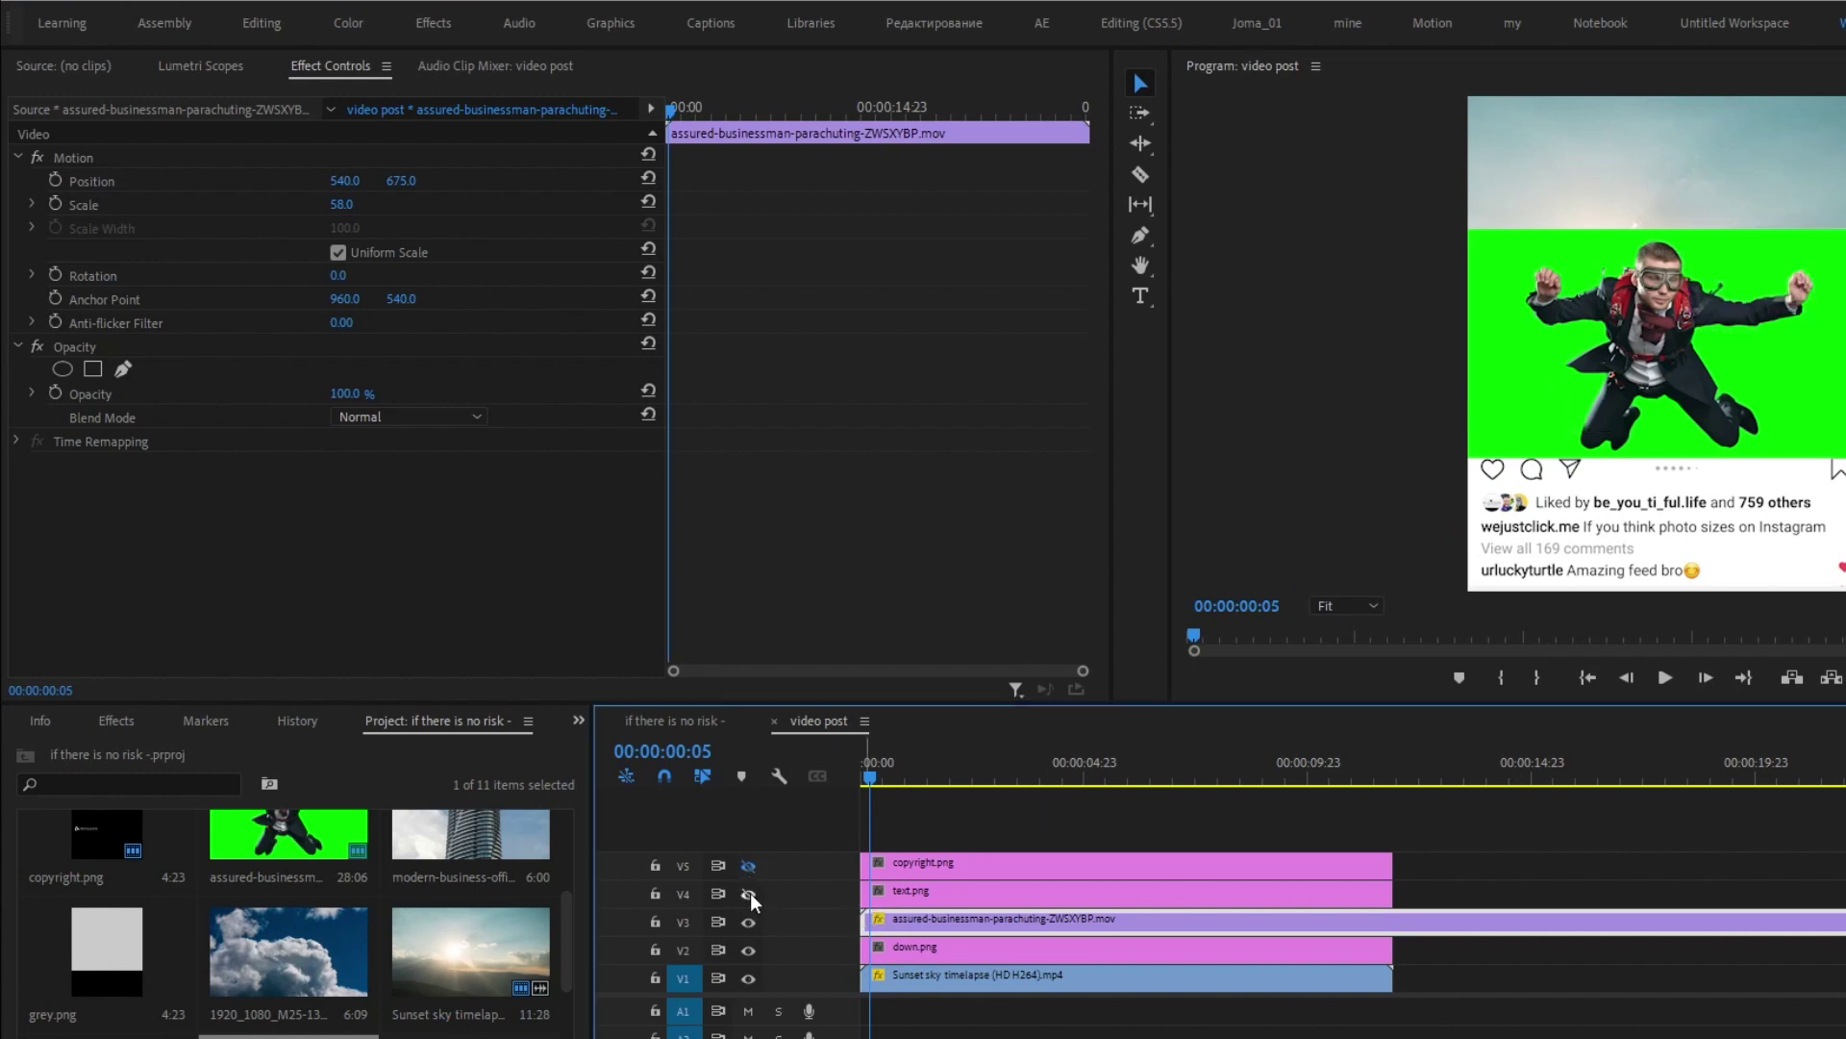
left_click(748, 950)
left_click(751, 979)
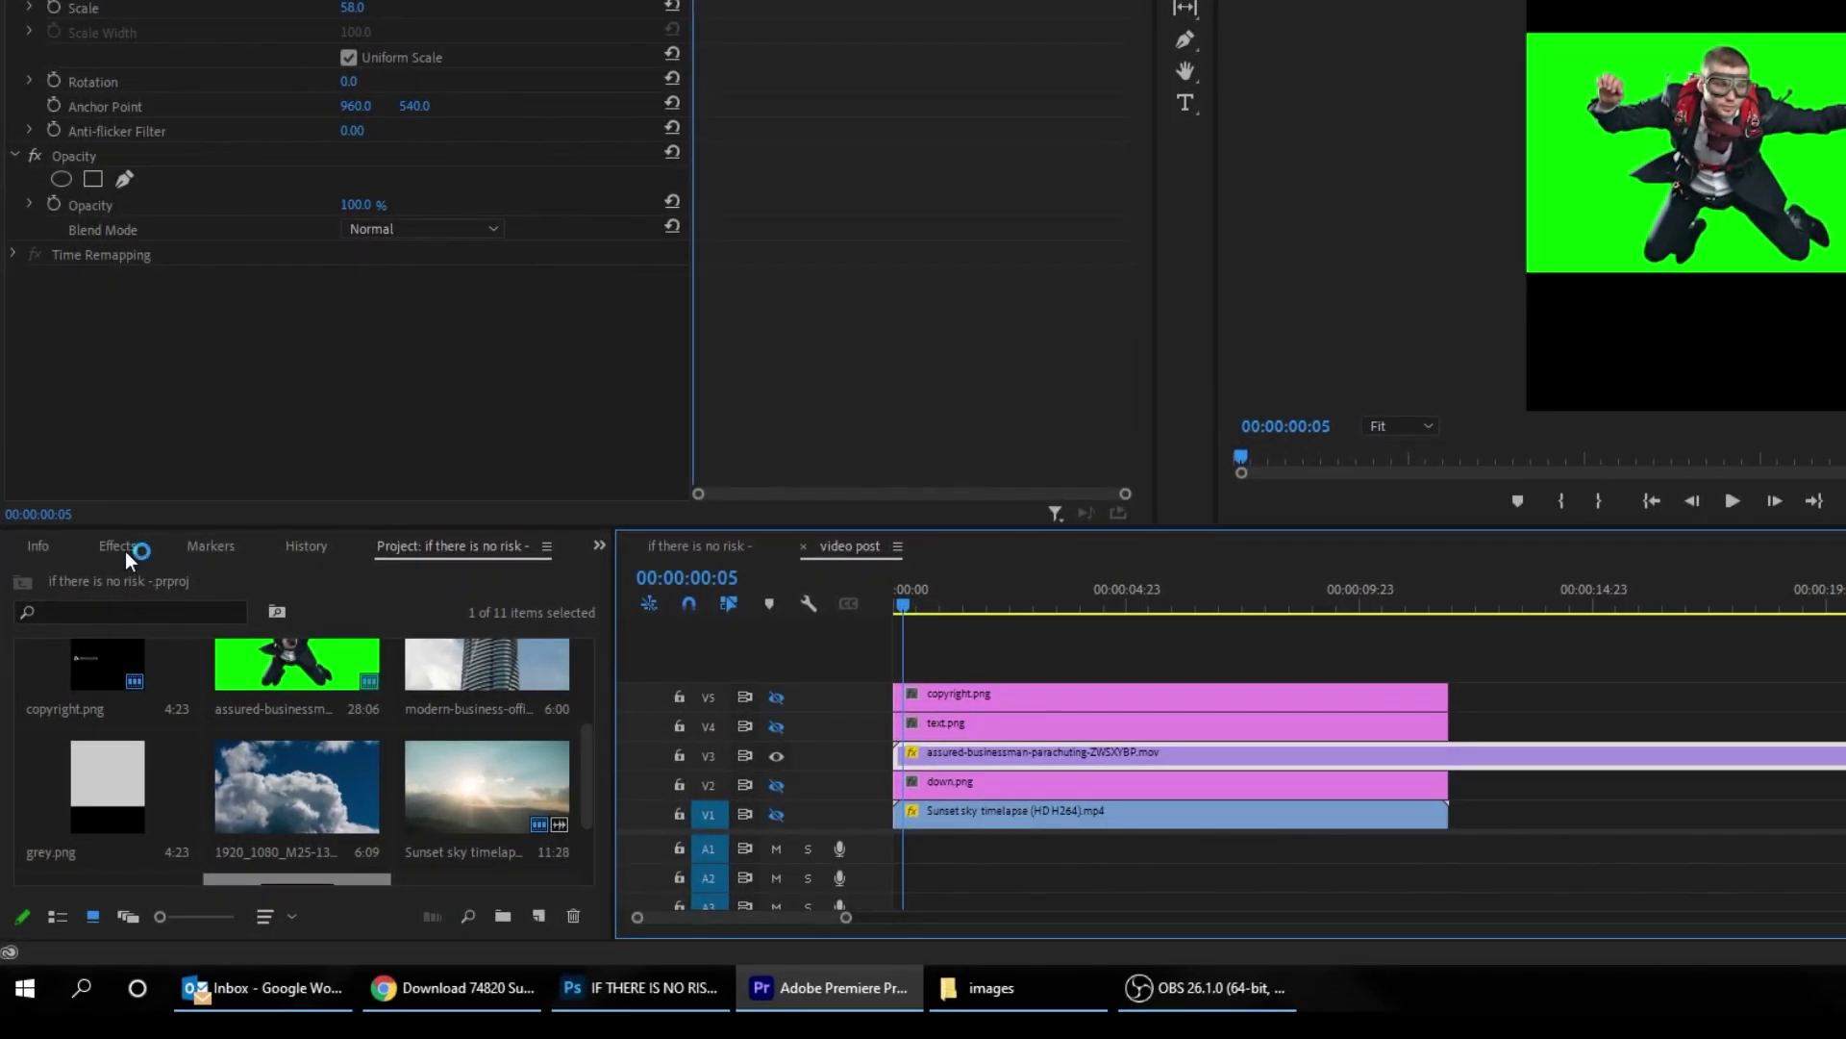
Step: Apply Ultra Key to the parachuting clip, sample the green screen, and show the sky layer
left_click(123, 580)
left_click(138, 601)
type("u")
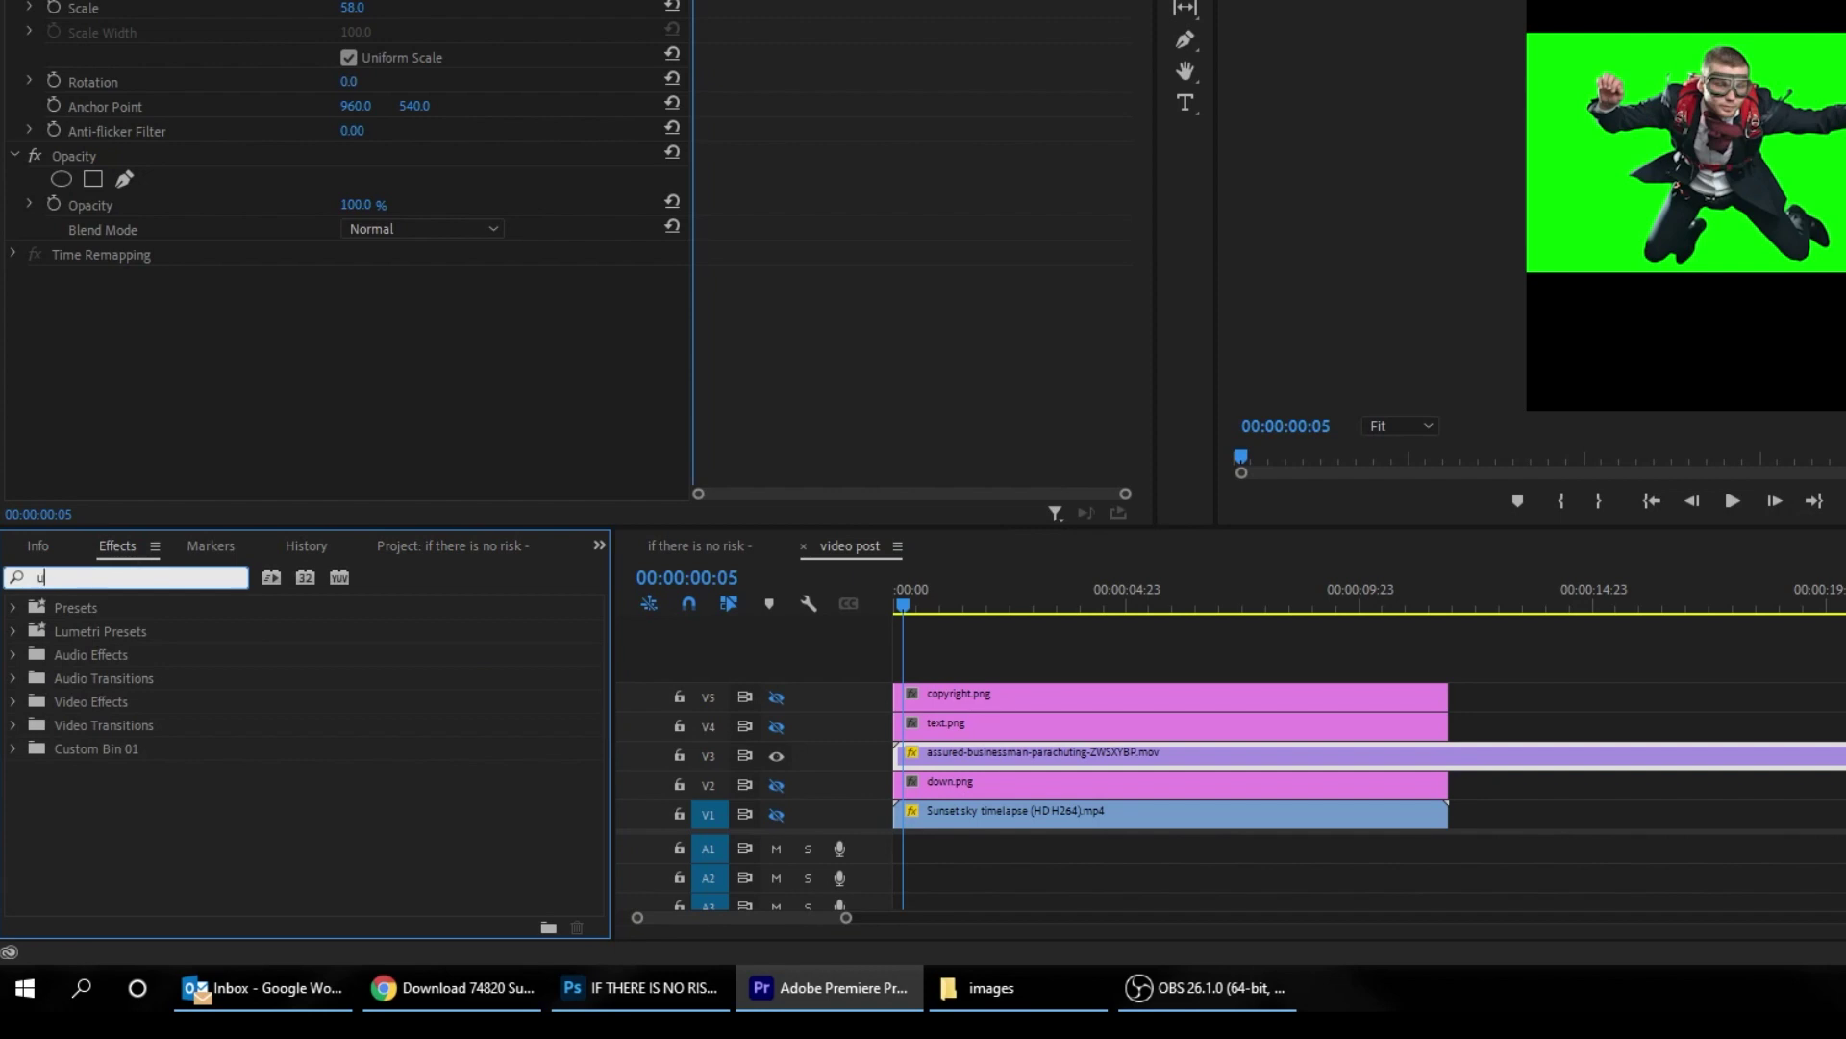
type("ltra")
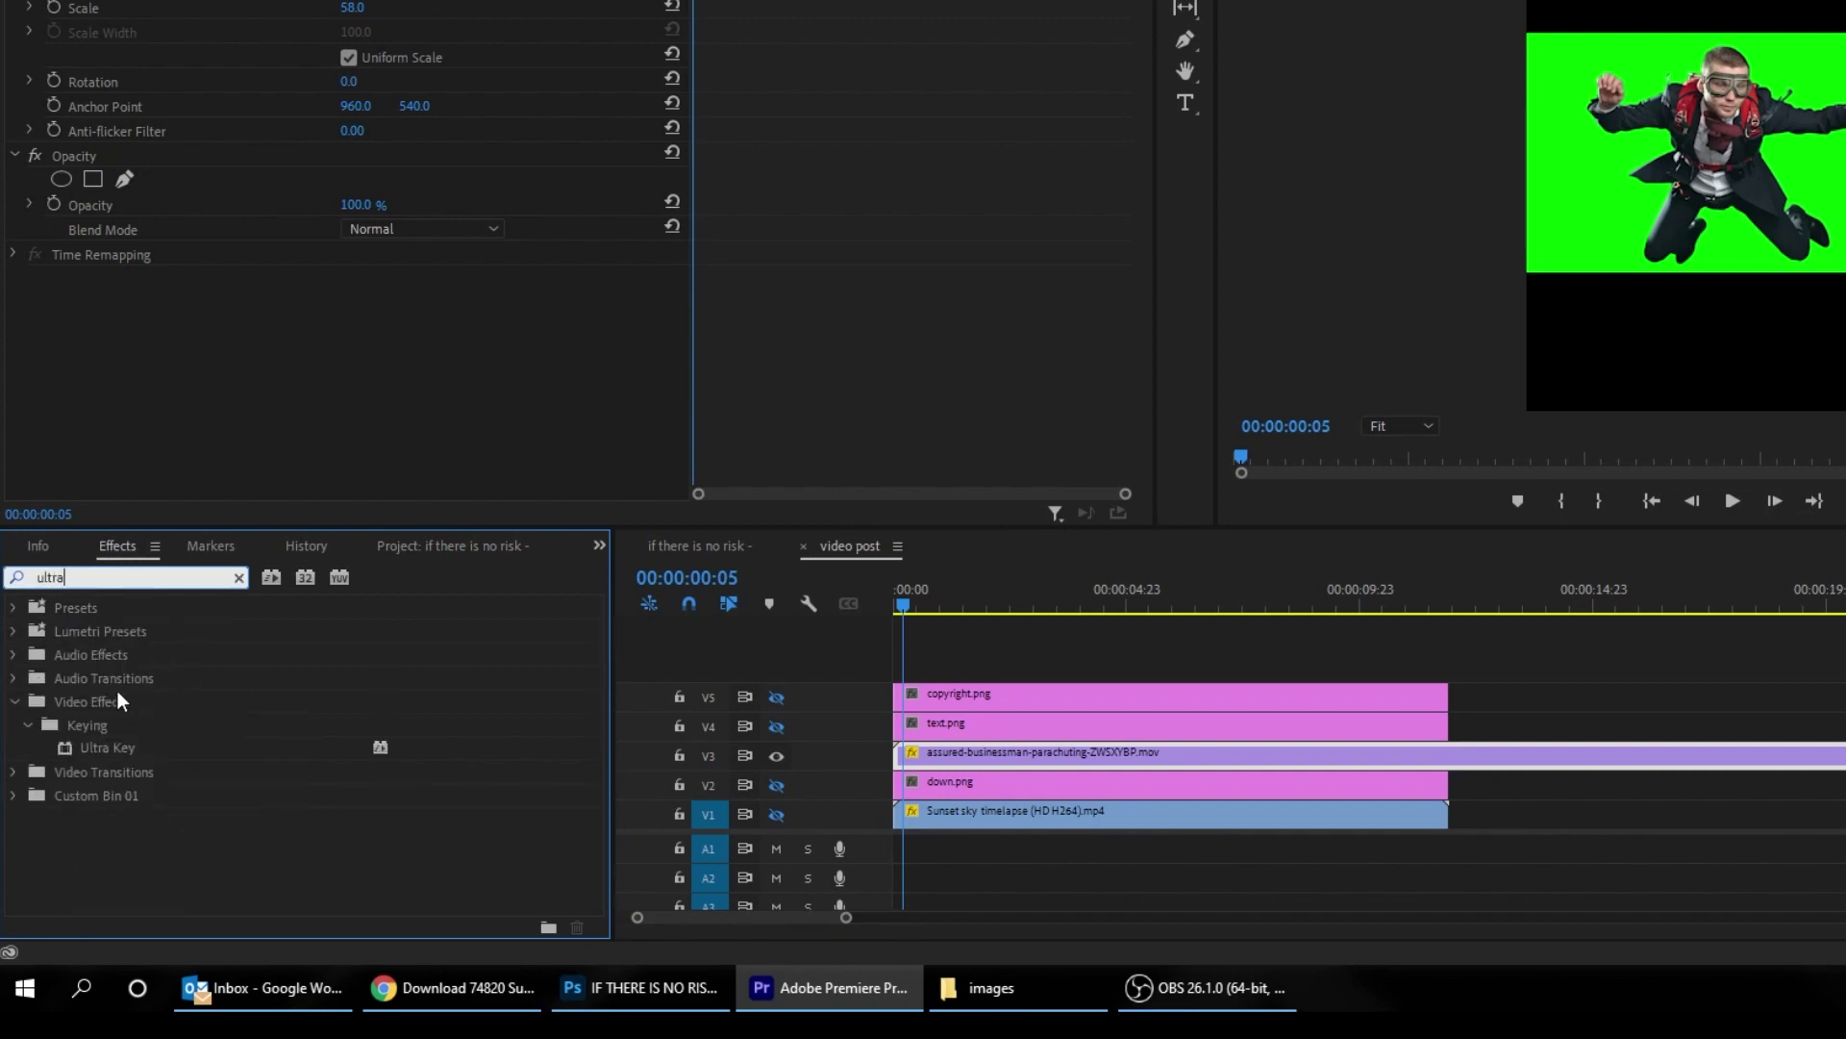
left_click_drag(115, 760, 948, 759)
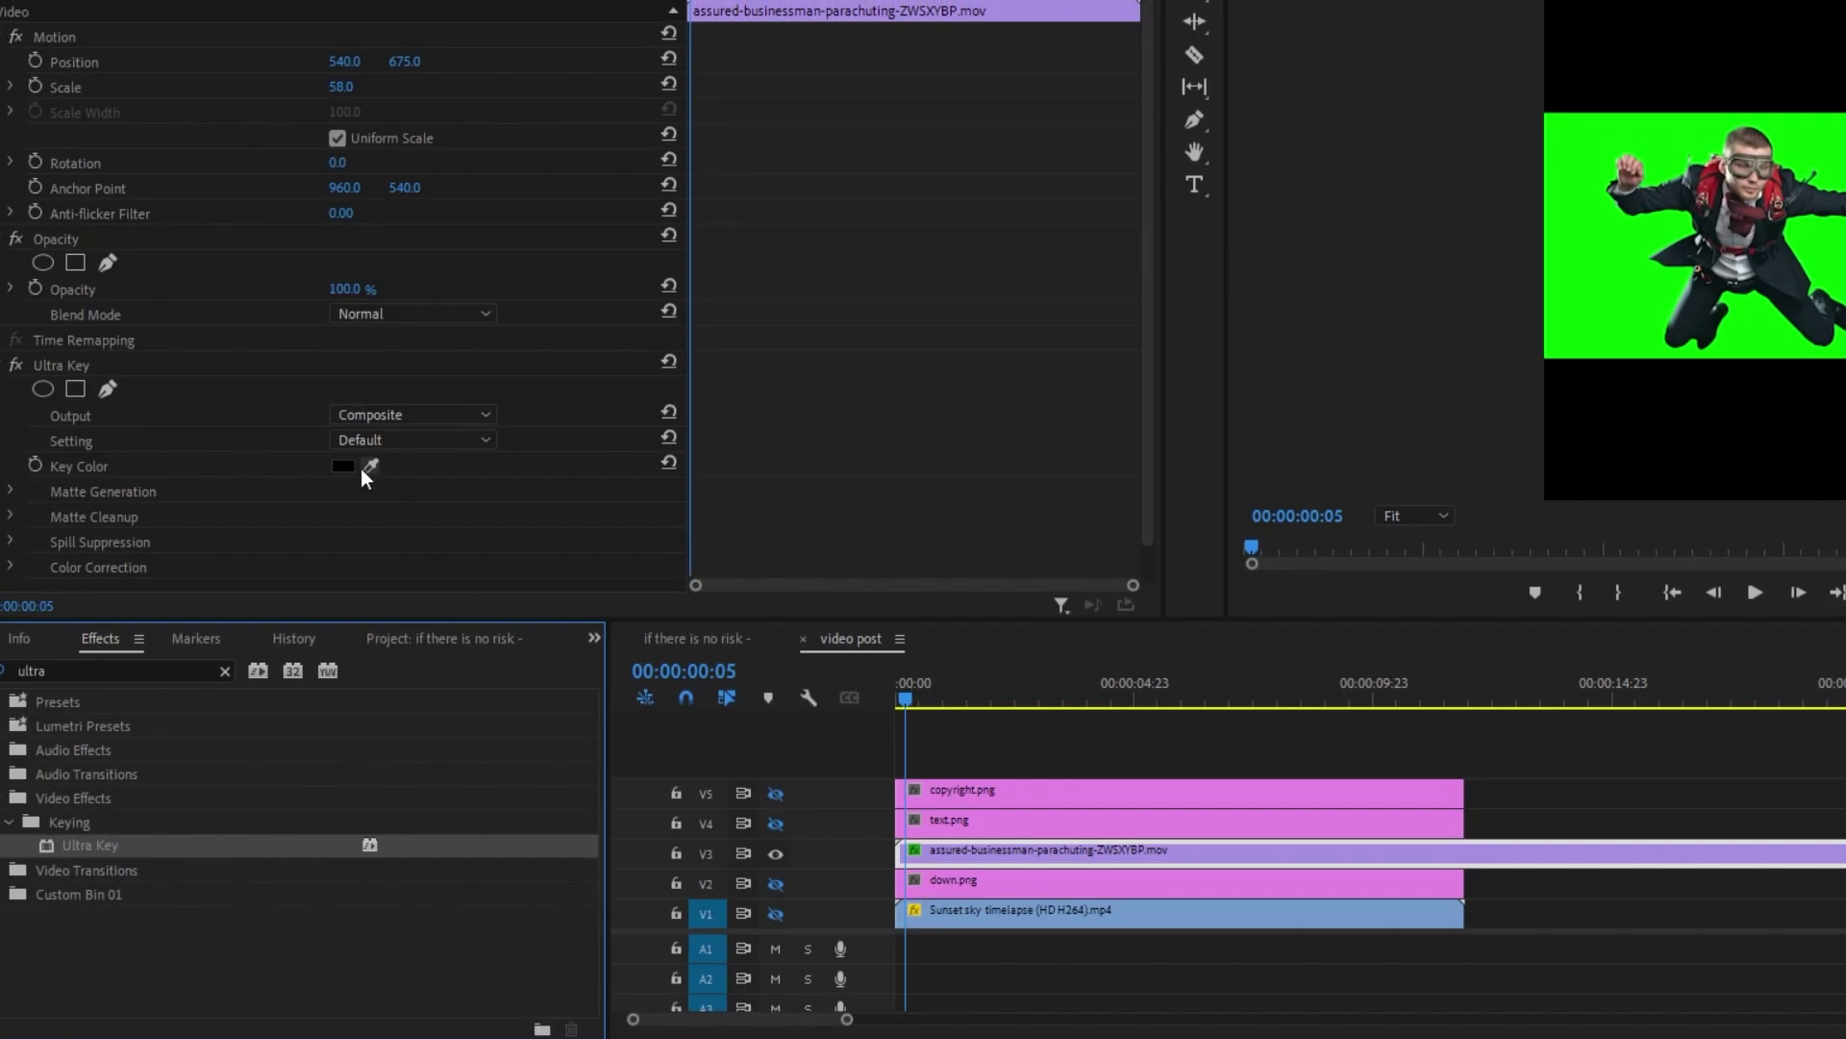
left_click(370, 468)
left_click(1593, 327)
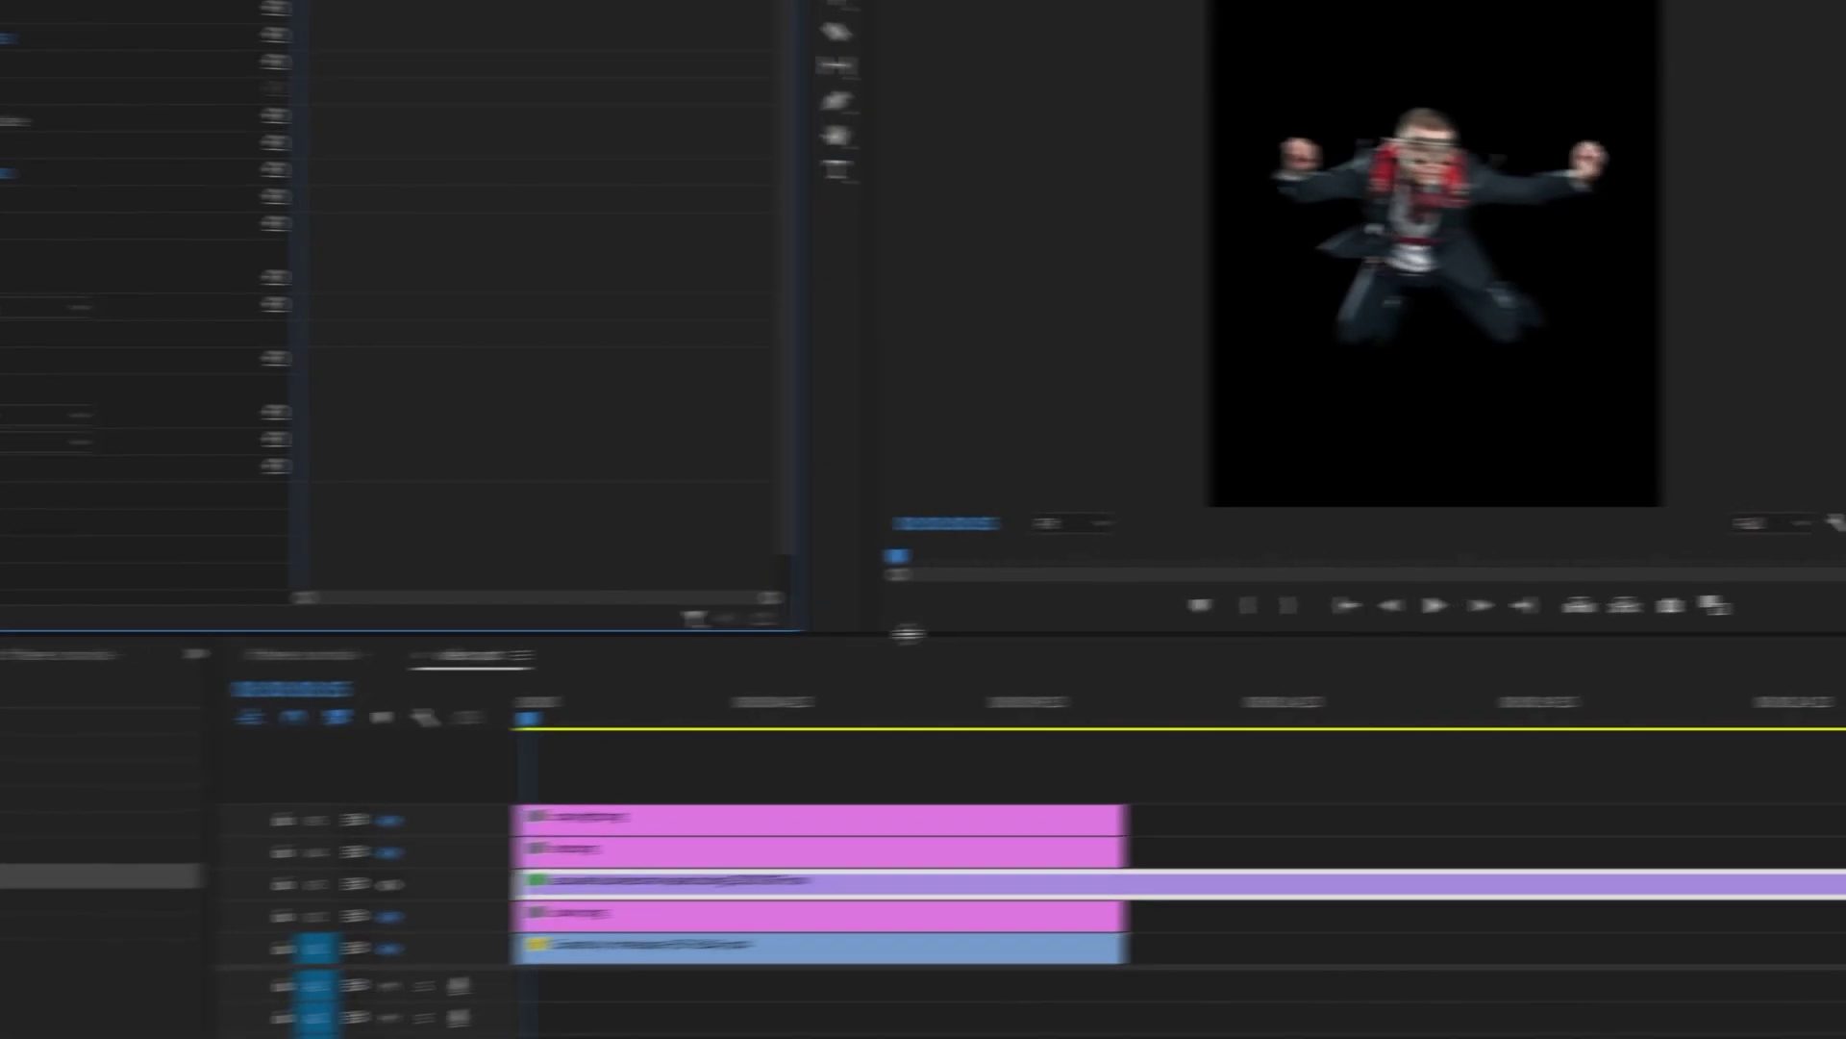
left_click(362, 950)
Step: Show the Instagram frame, quote text and logo layers; set the man to Position Y 865, Scale 65
left_click(362, 918)
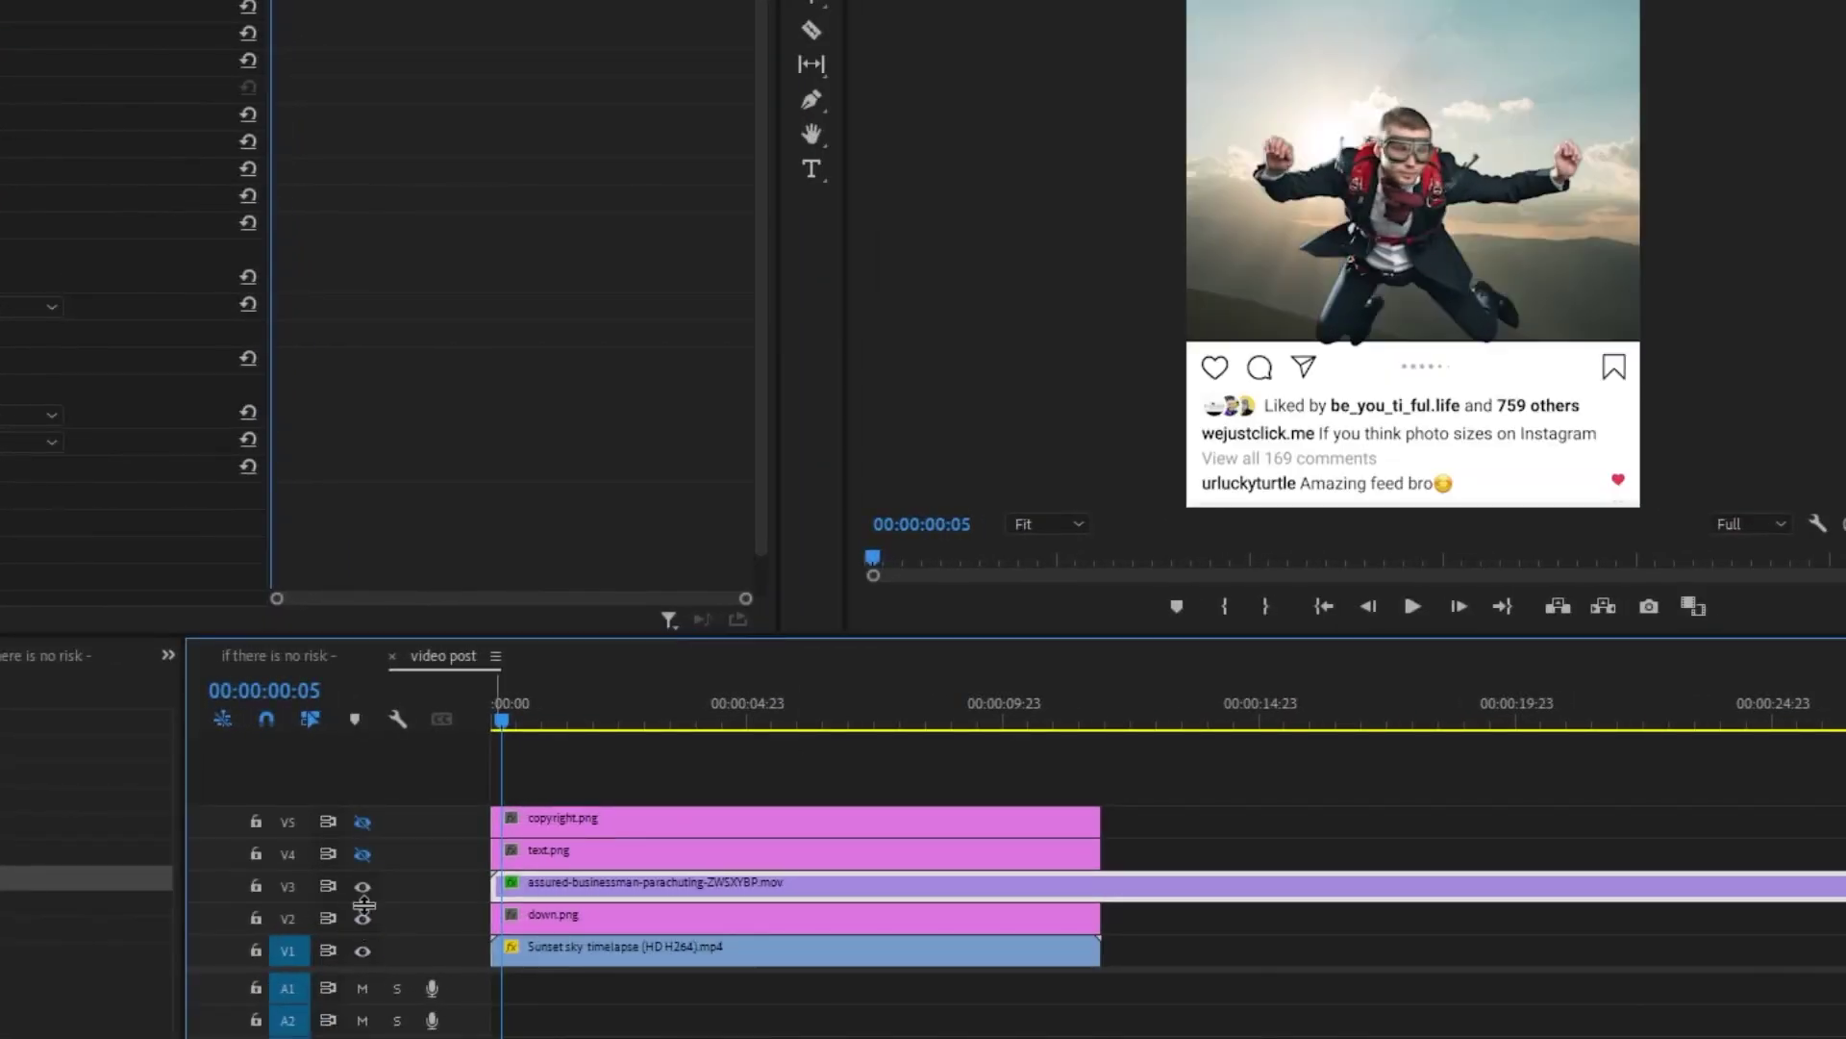
left_click(363, 854)
left_click(363, 822)
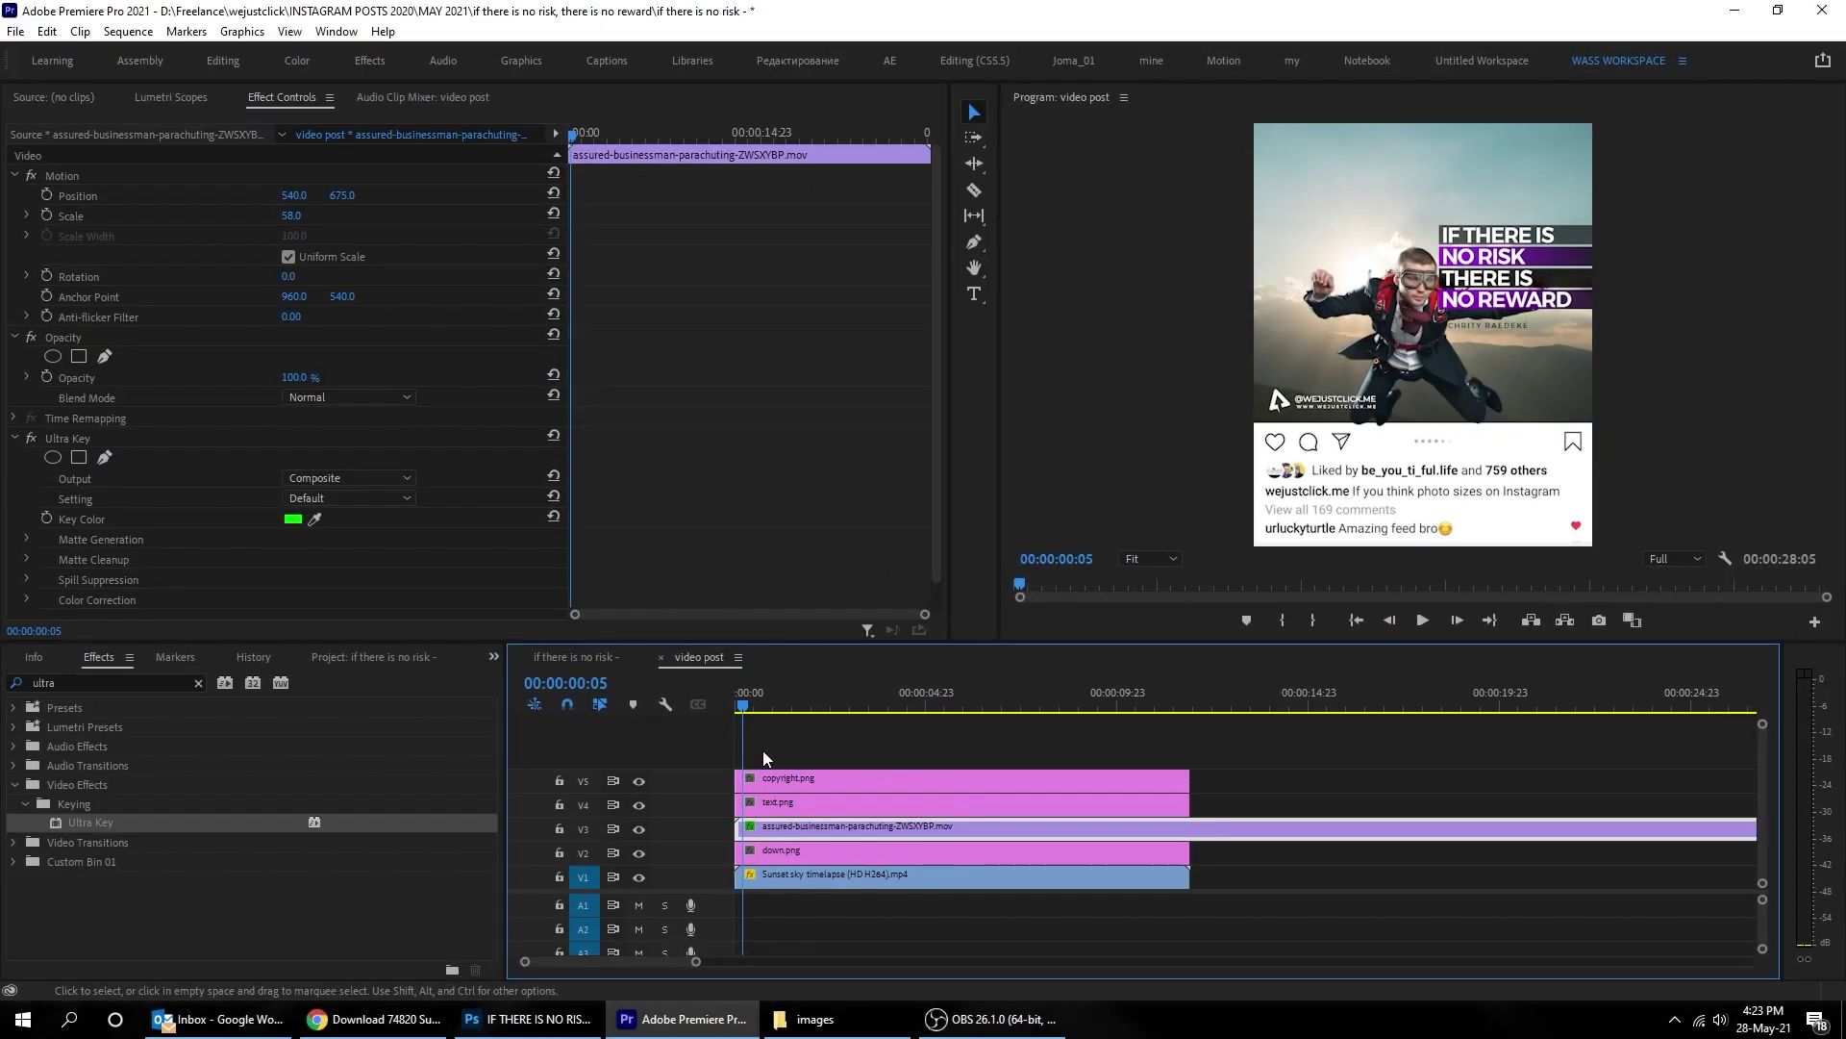
left_click_drag(744, 708, 884, 708)
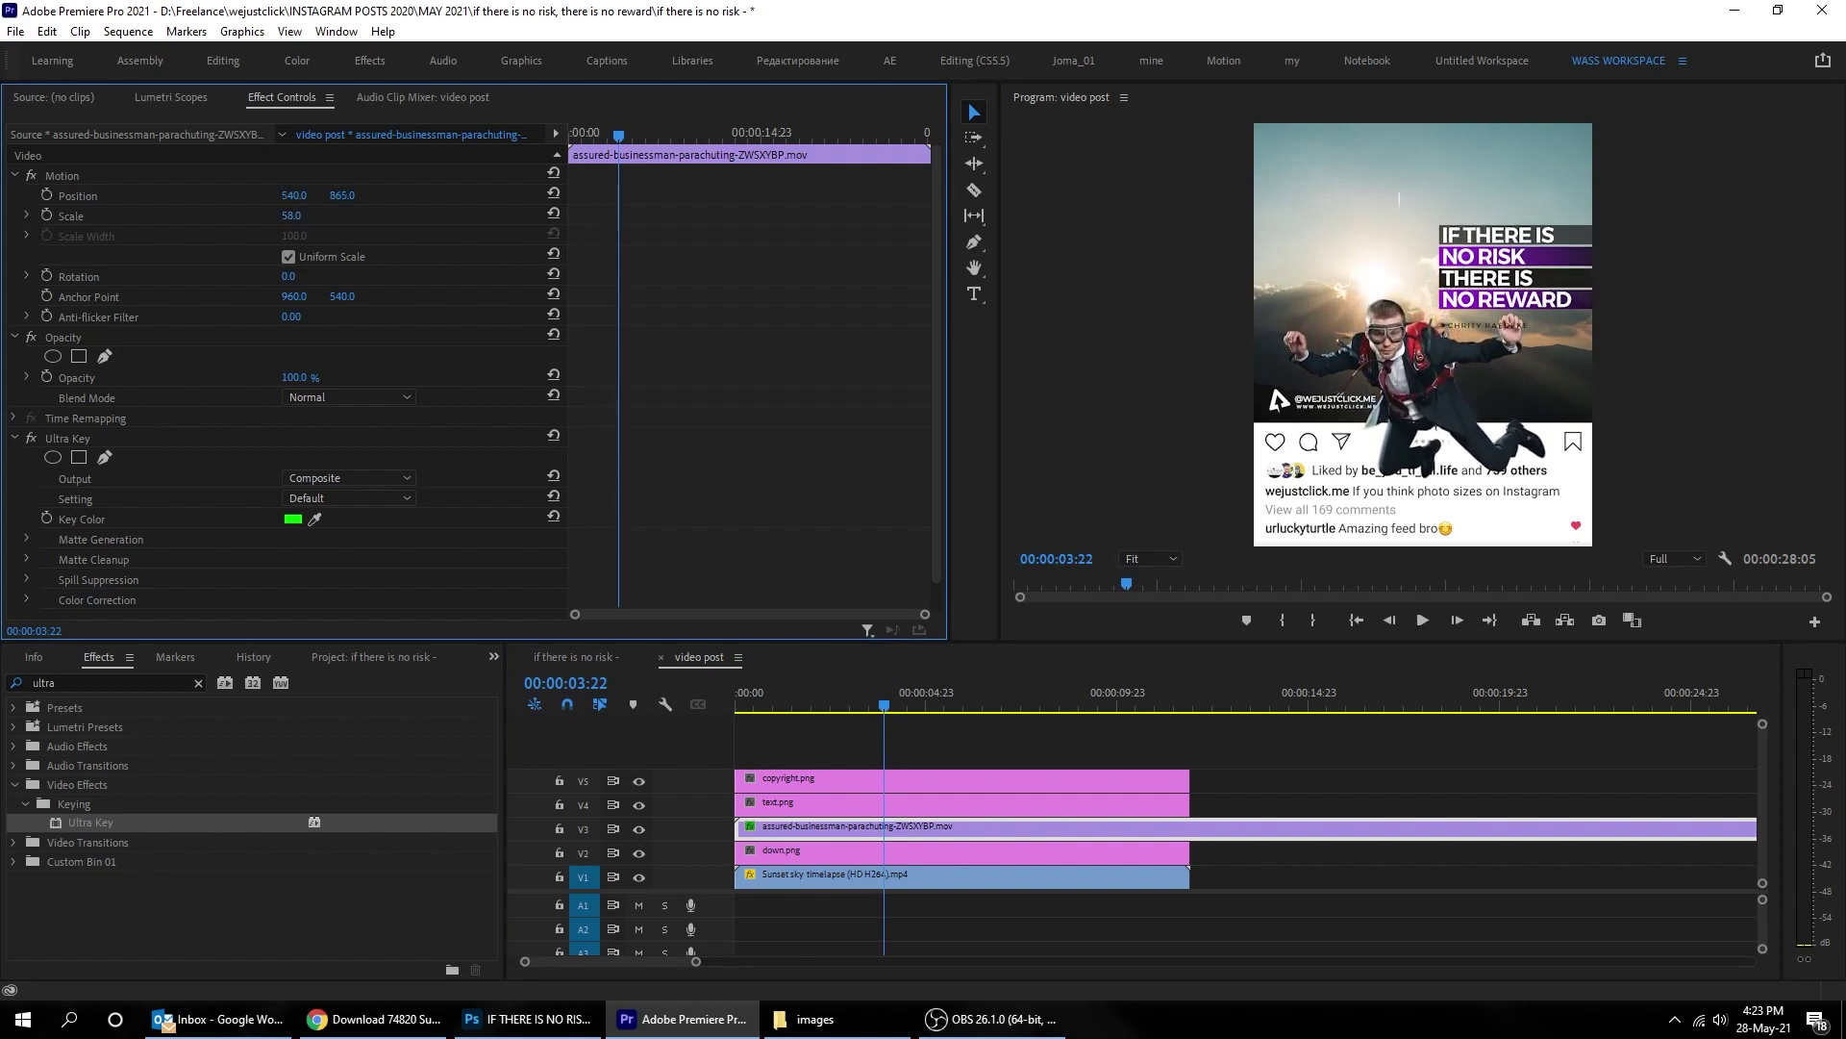
left_click_drag(291, 215, 317, 215)
left_click_drag(847, 691, 1182, 737)
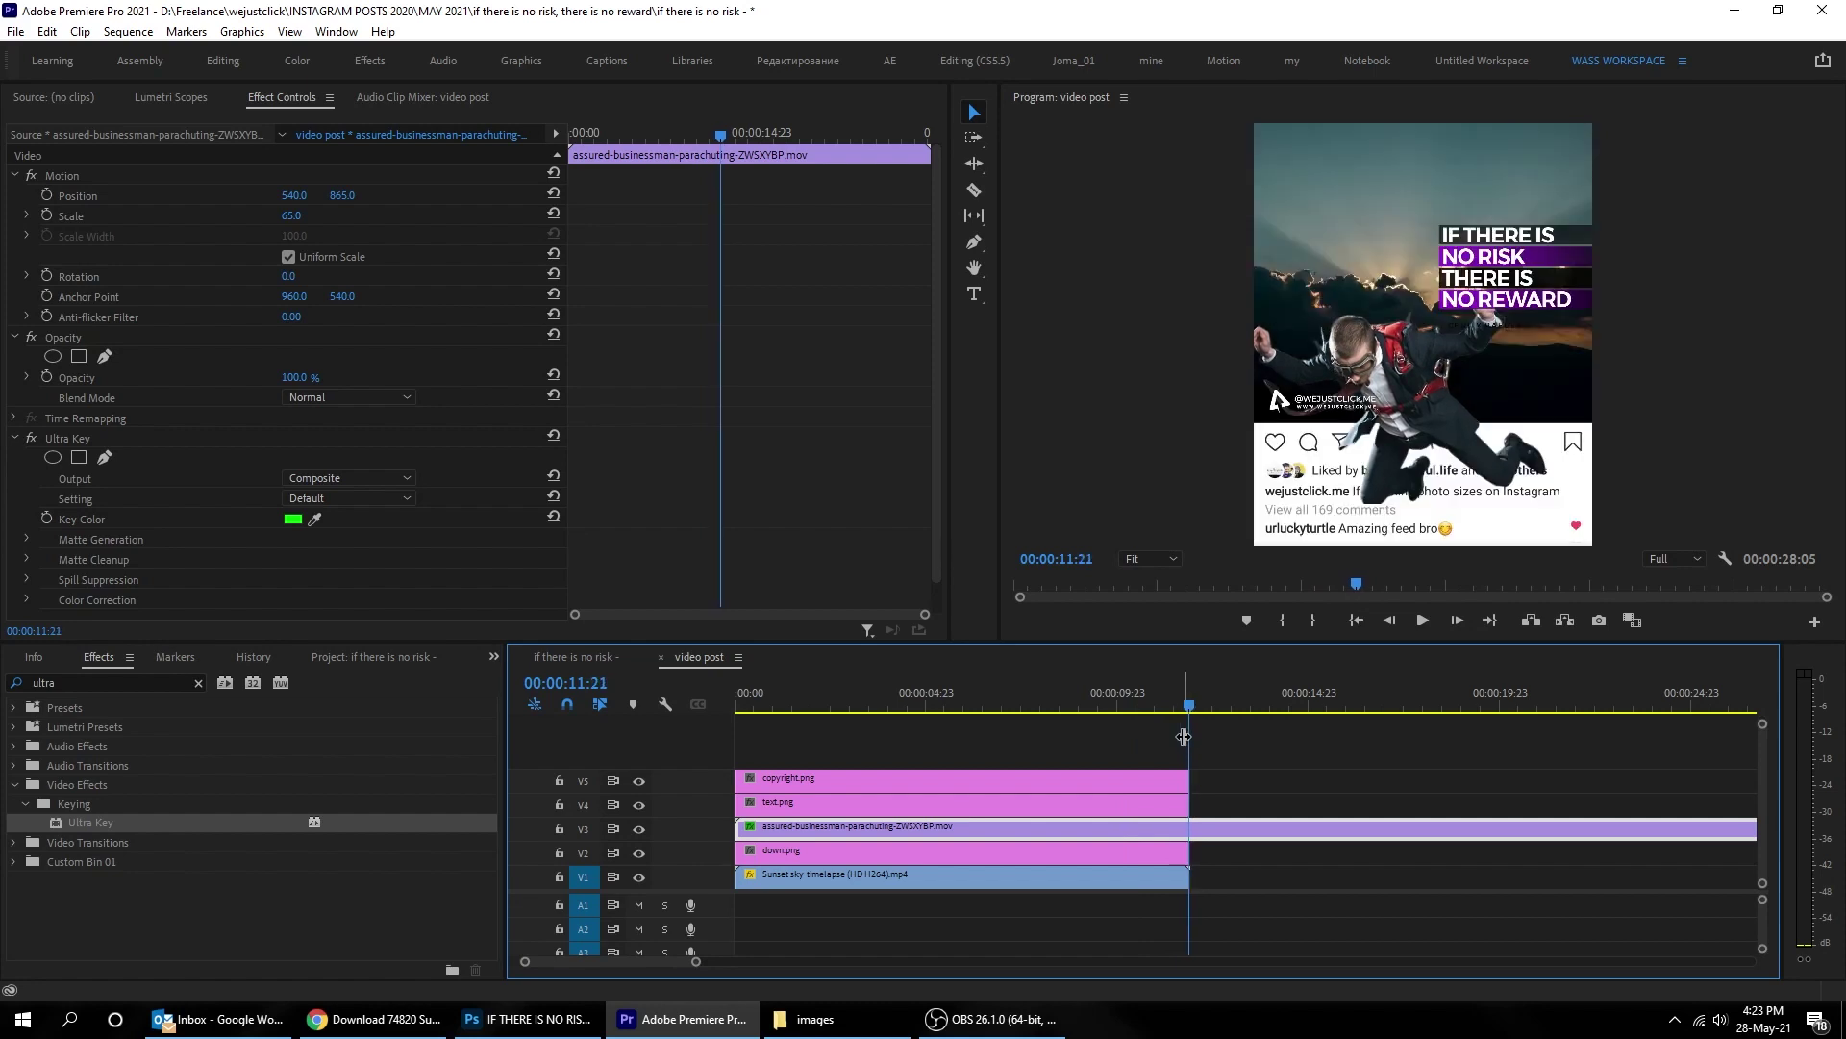
Step: Razor-cut the parachuting man clip on V3, delete the excess, and end it at 00:00:11:22
left_click(1197, 828)
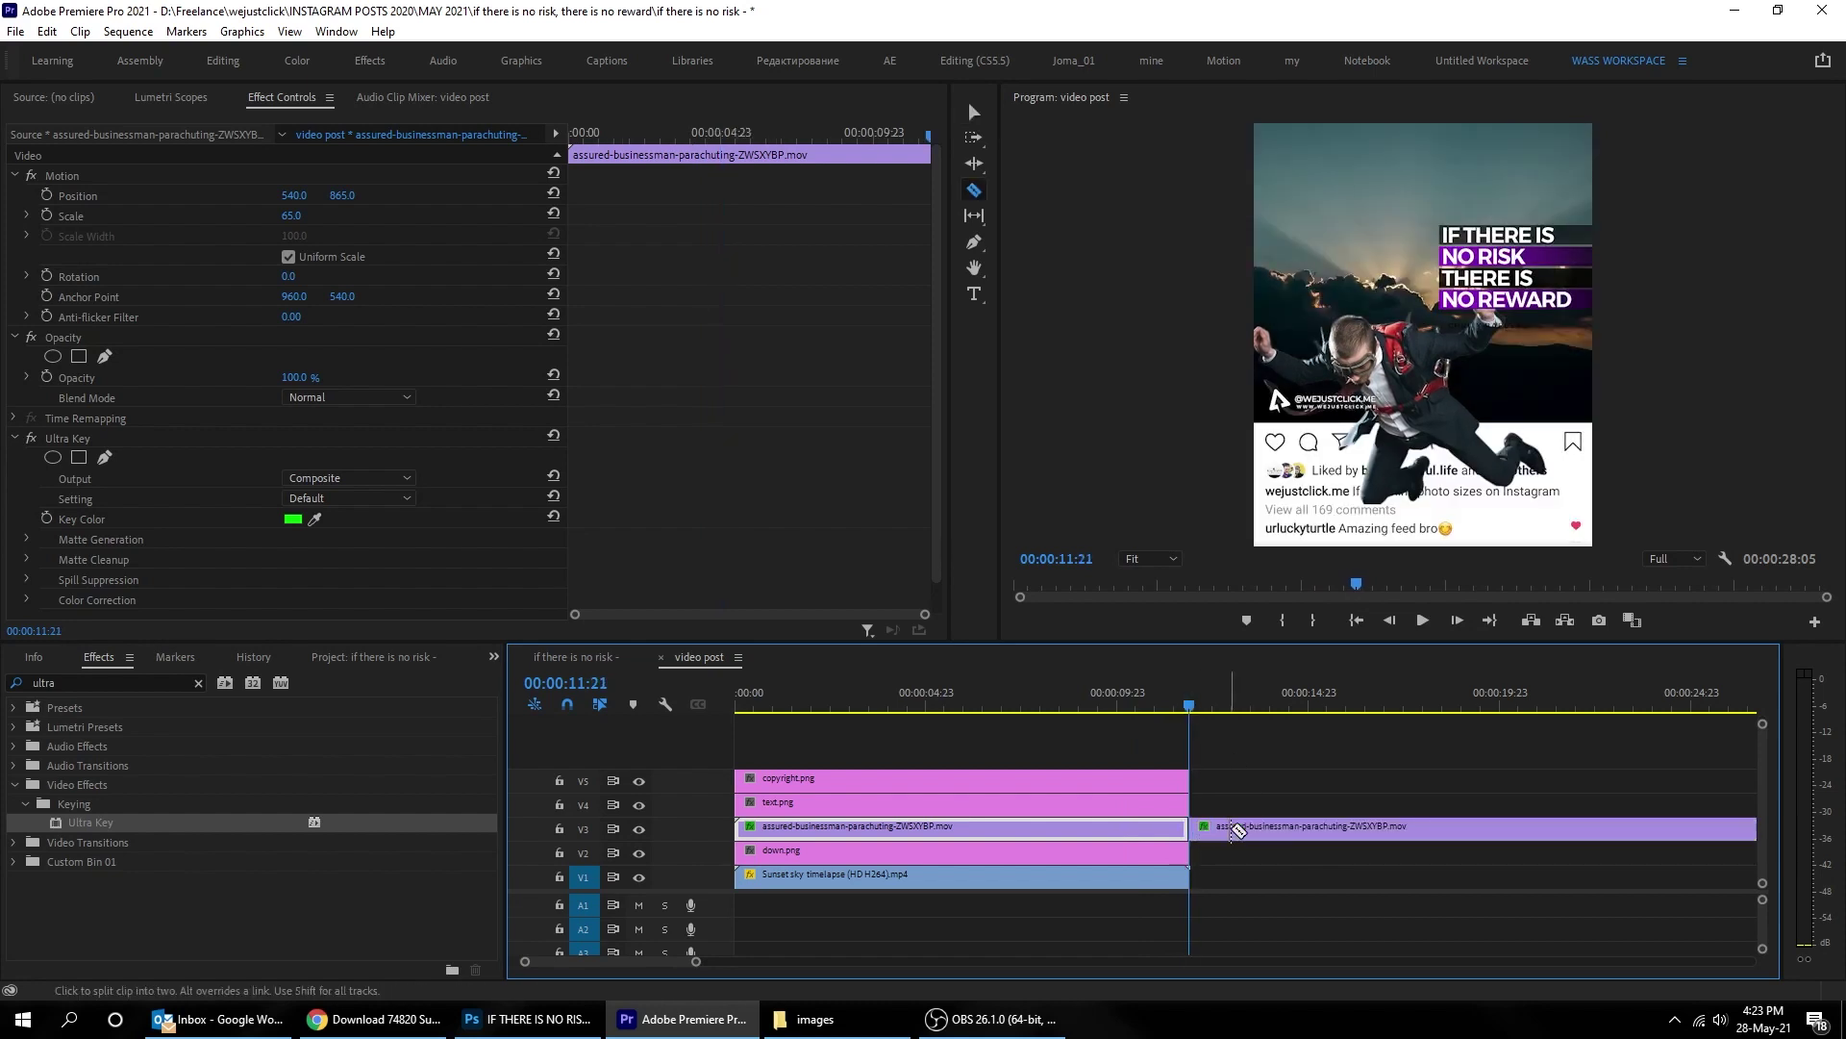
key("v")
left_click(1266, 829)
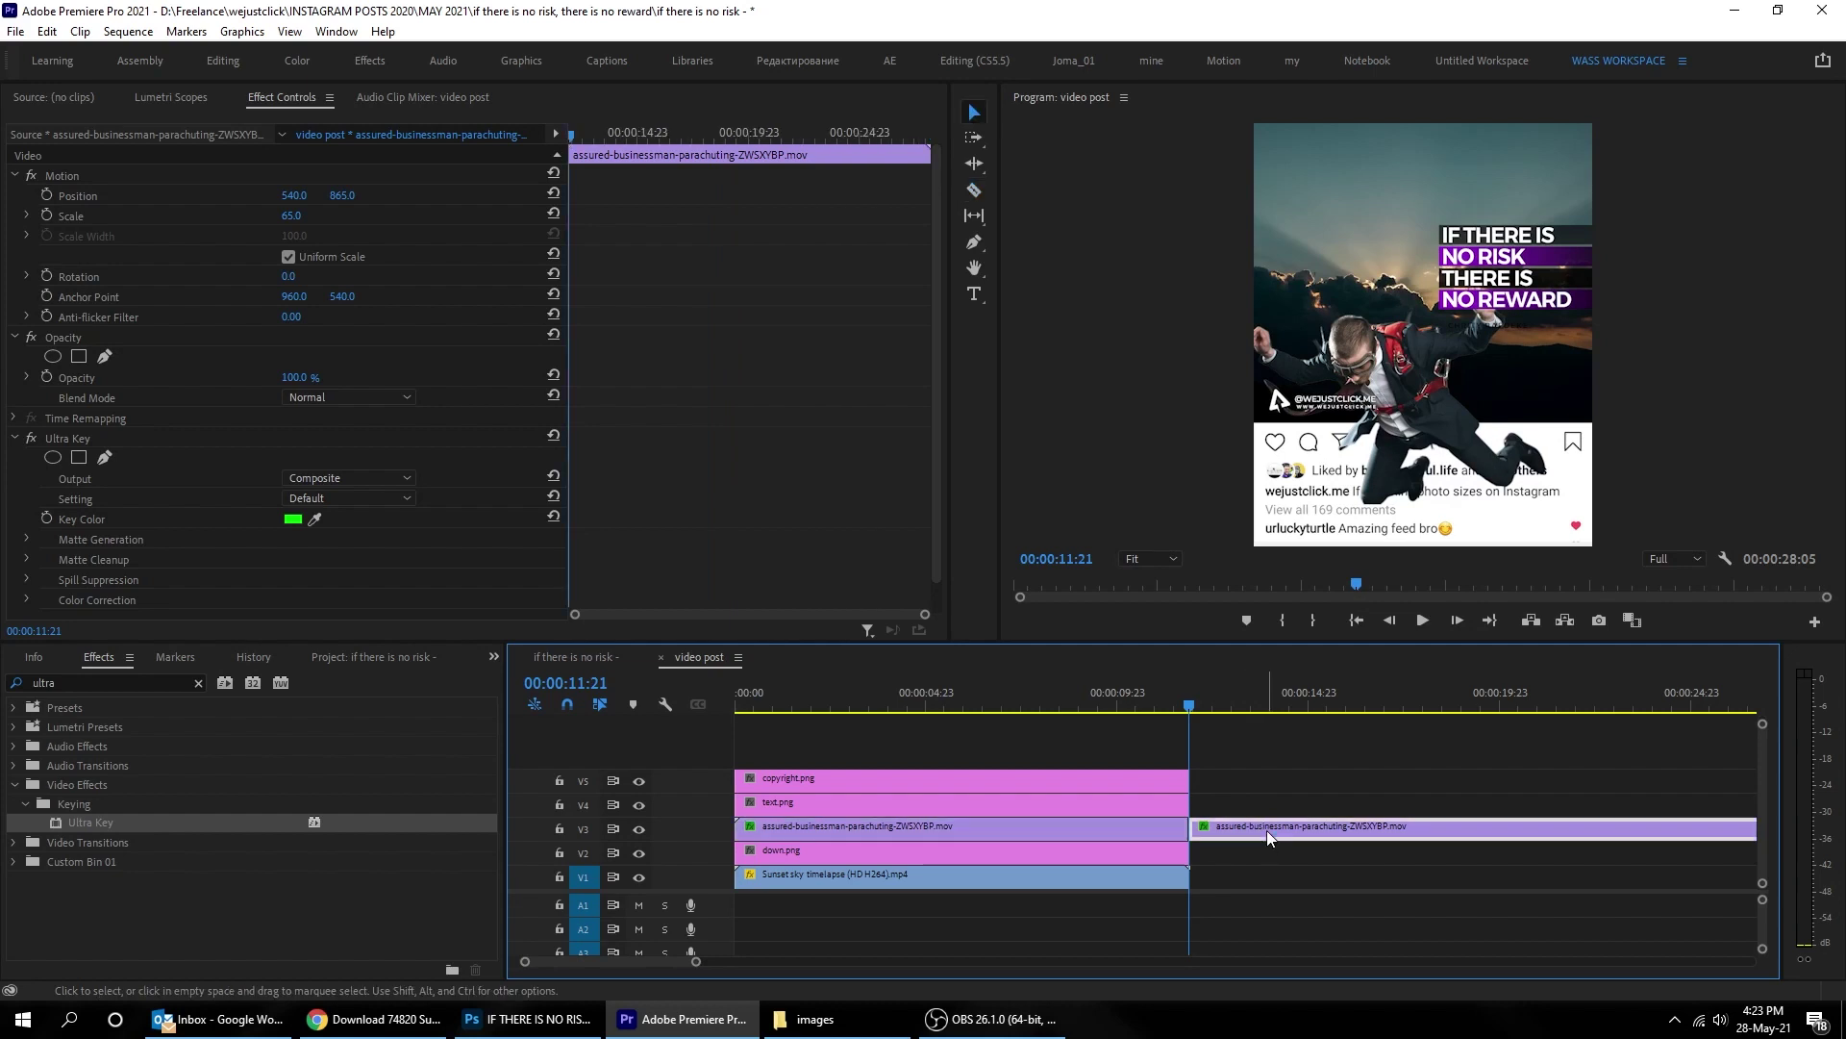
key("Delete")
mouse_move(1117, 712)
left_mouse_down()
mouse_move(863, 694)
mouse_move(1084, 719)
left_mouse_up()
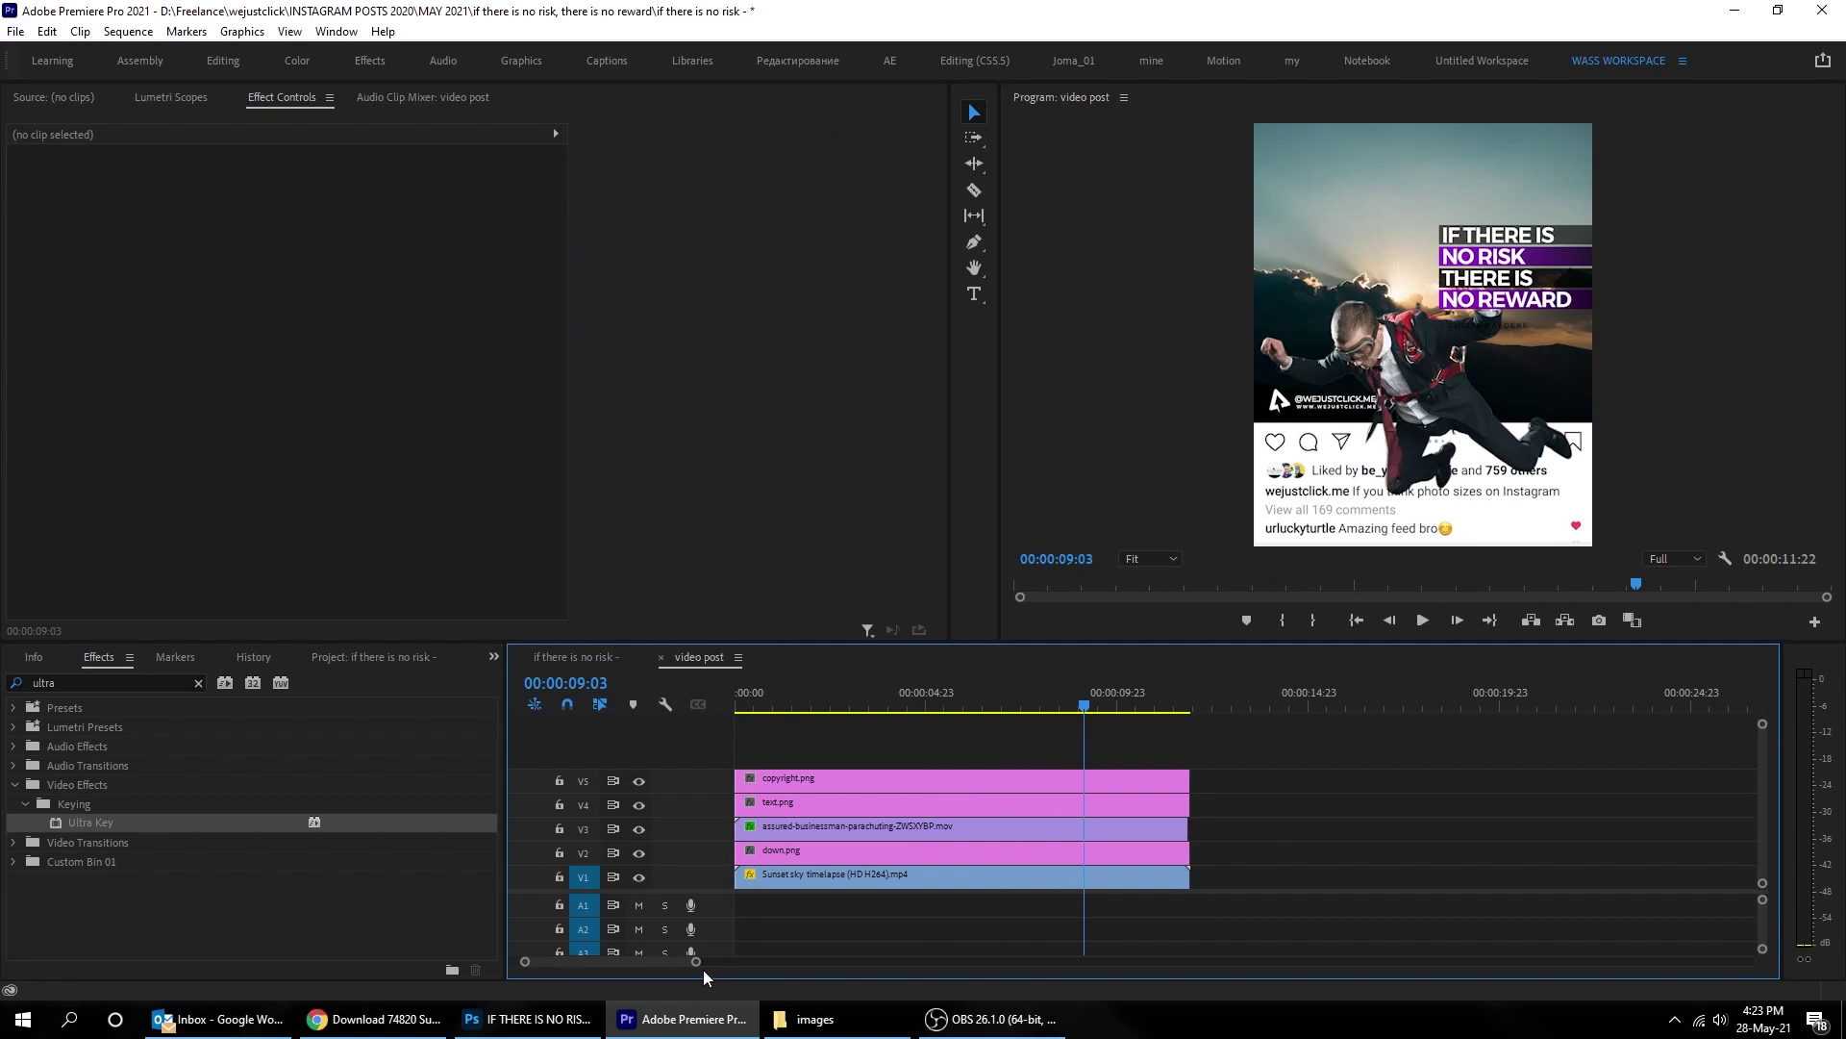
left_click_drag(696, 962, 604, 962)
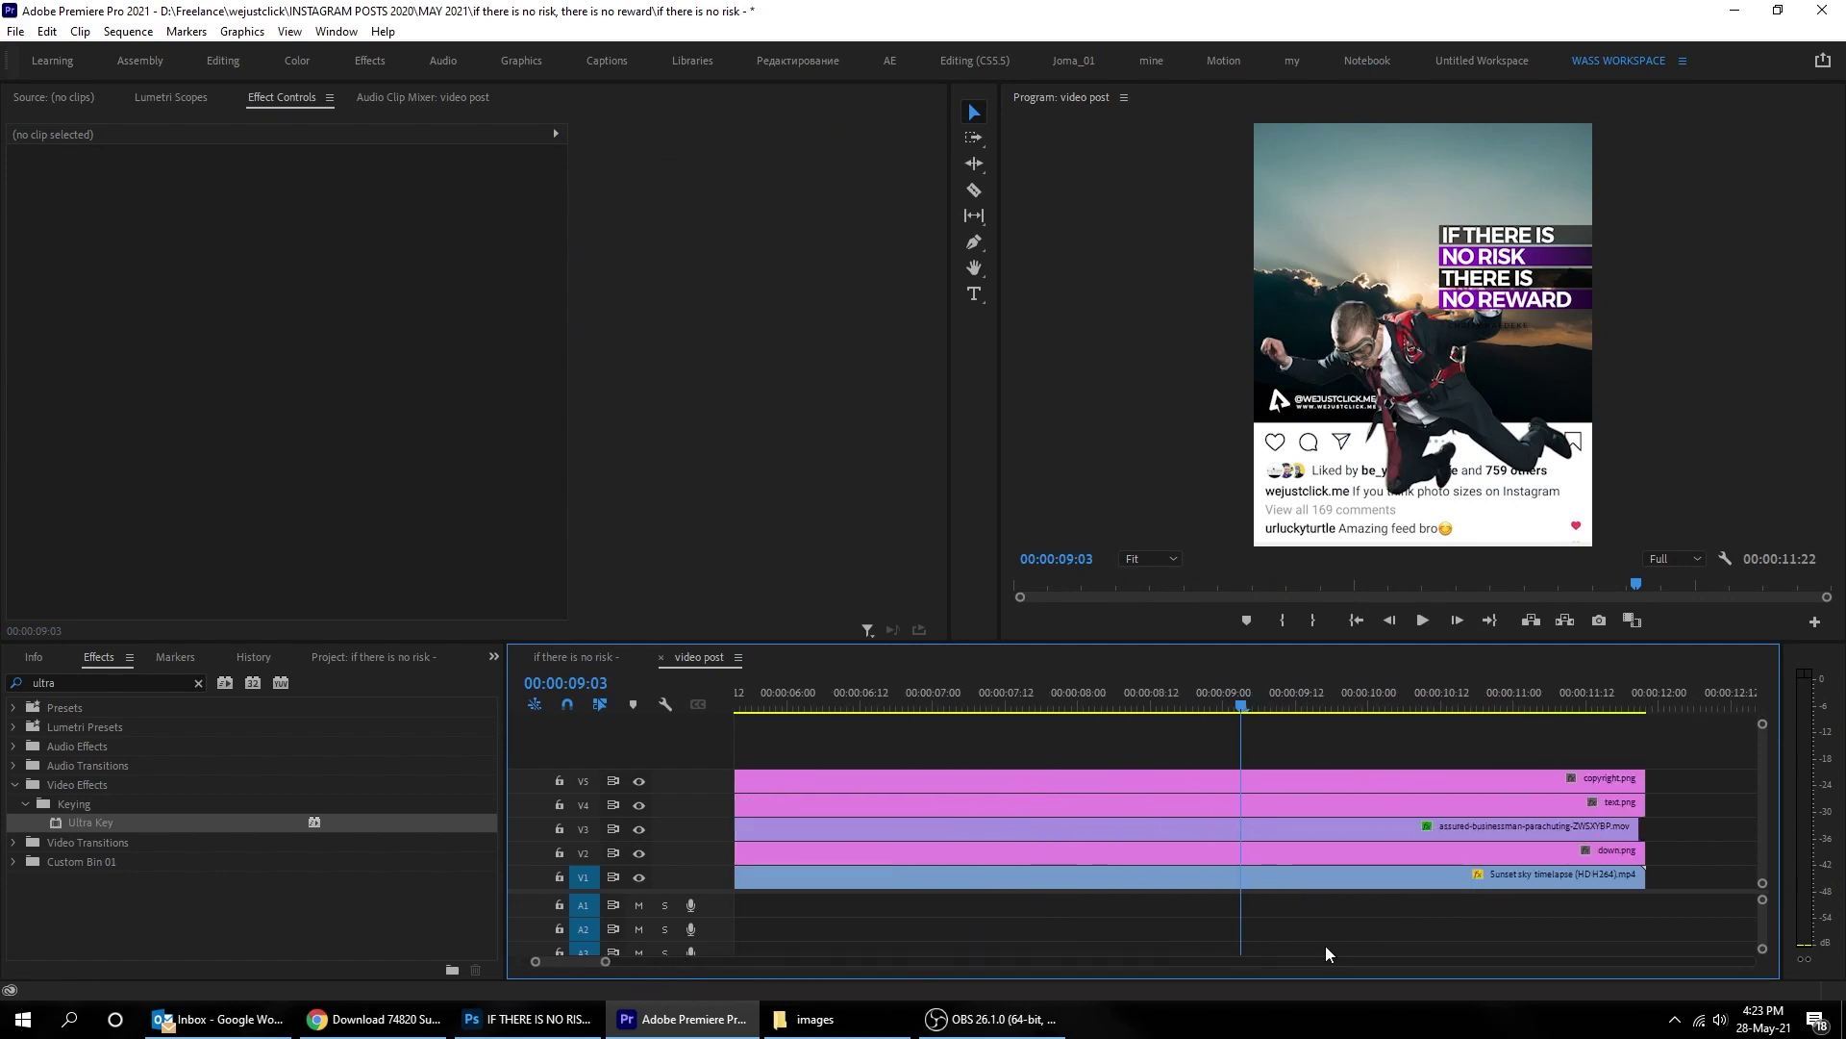
left_click_drag(1618, 827, 1643, 827)
left_click_drag(1639, 707, 980, 707)
left_click(1088, 452)
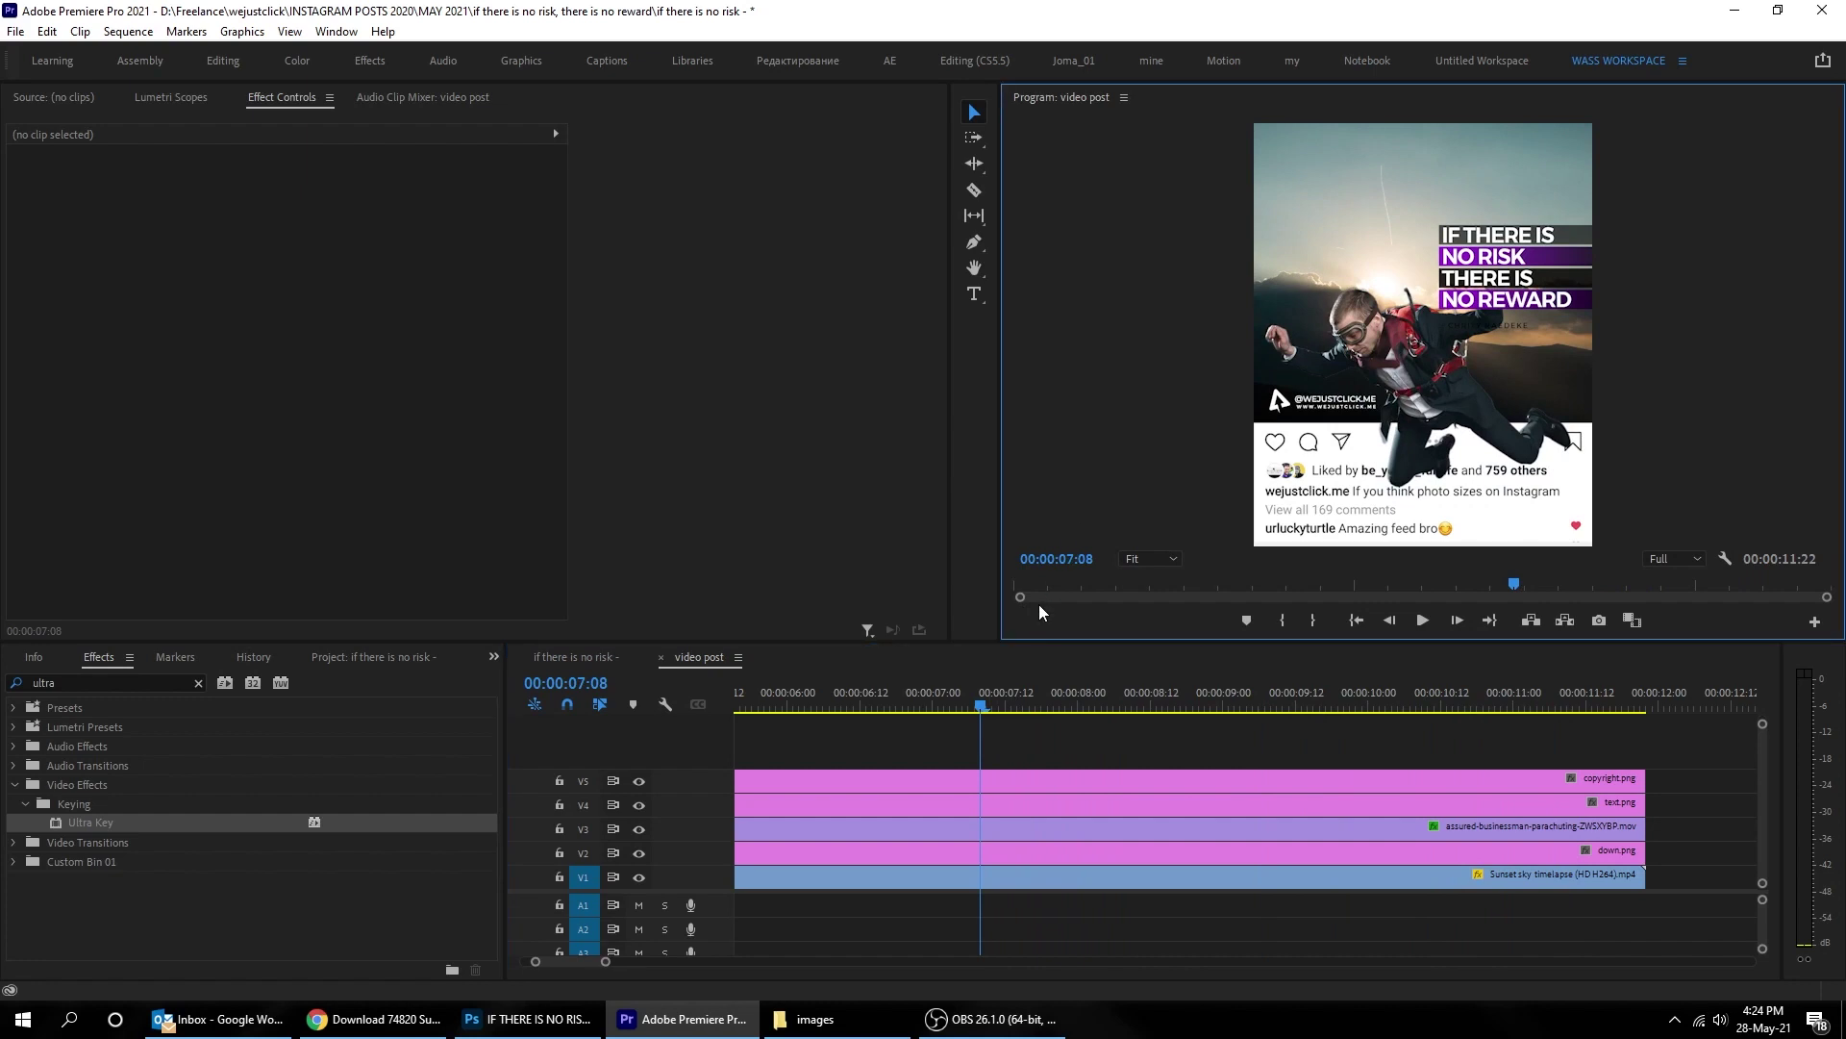
key("grave")
key("space")
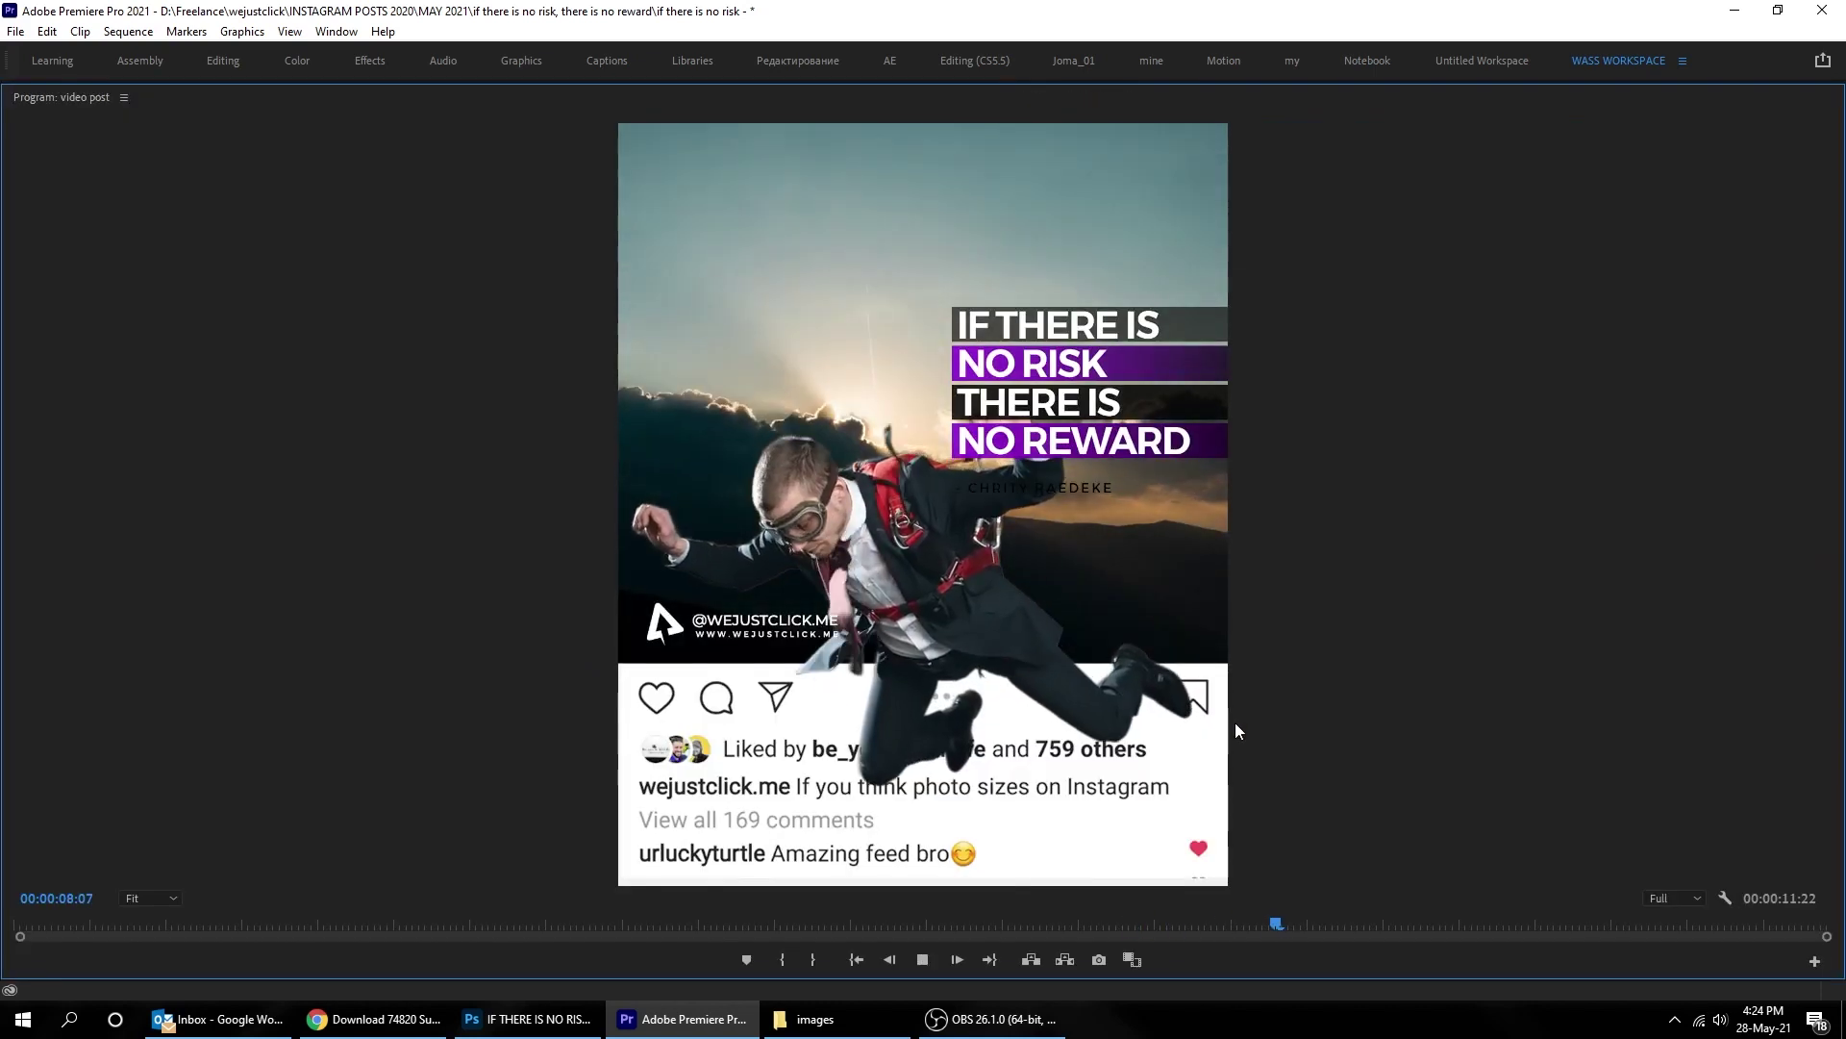
left_click_drag(1369, 921, 24, 918)
key("space")
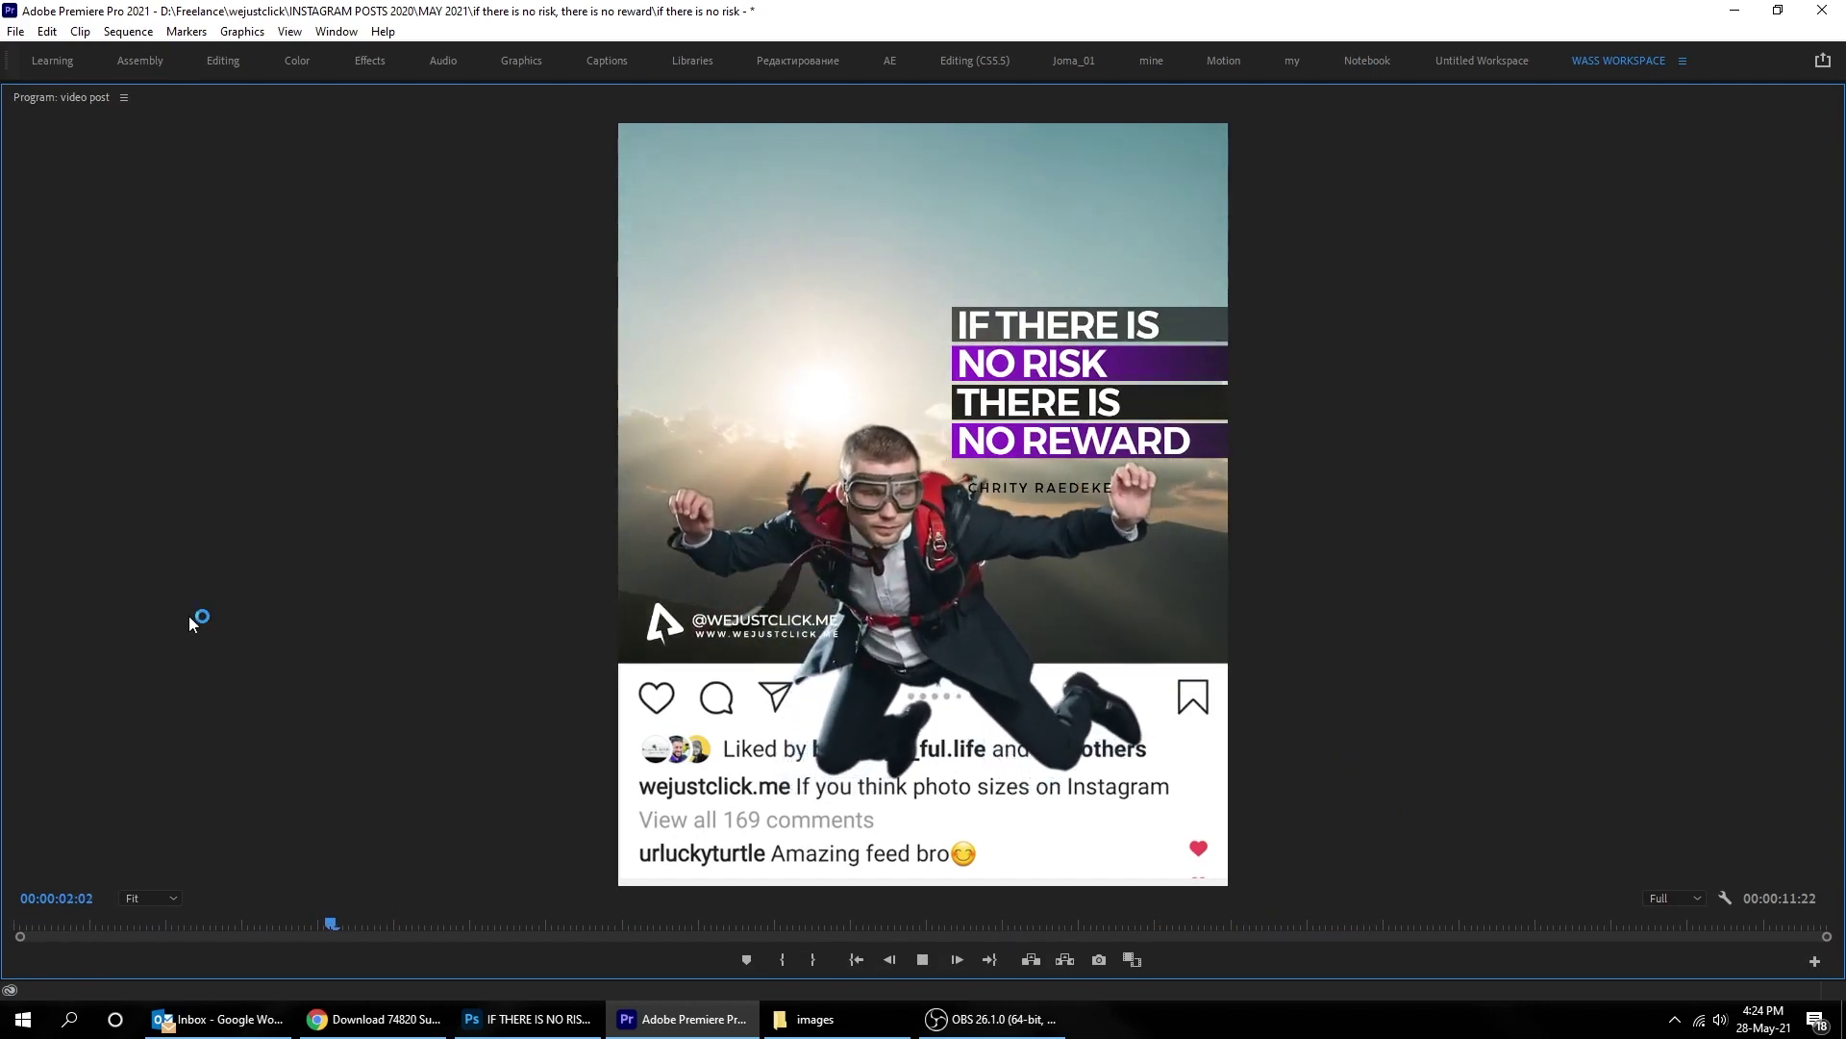
key("space")
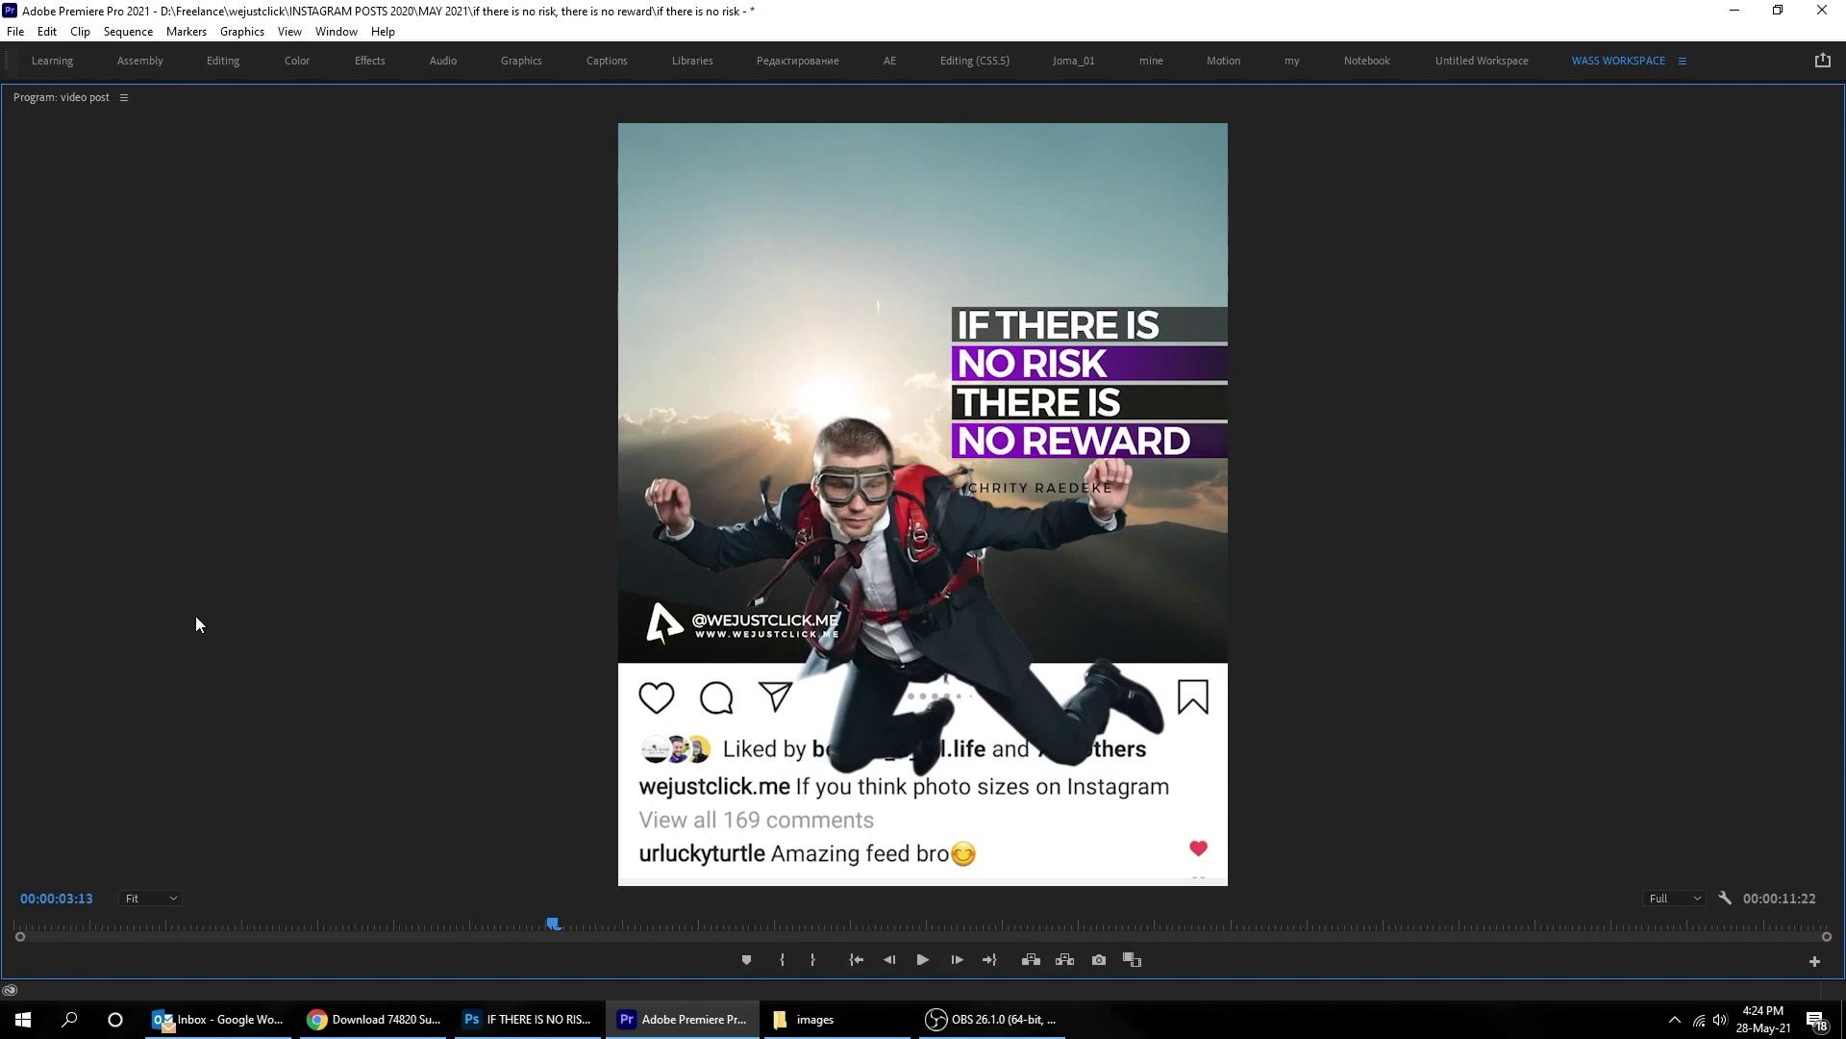
key("grave")
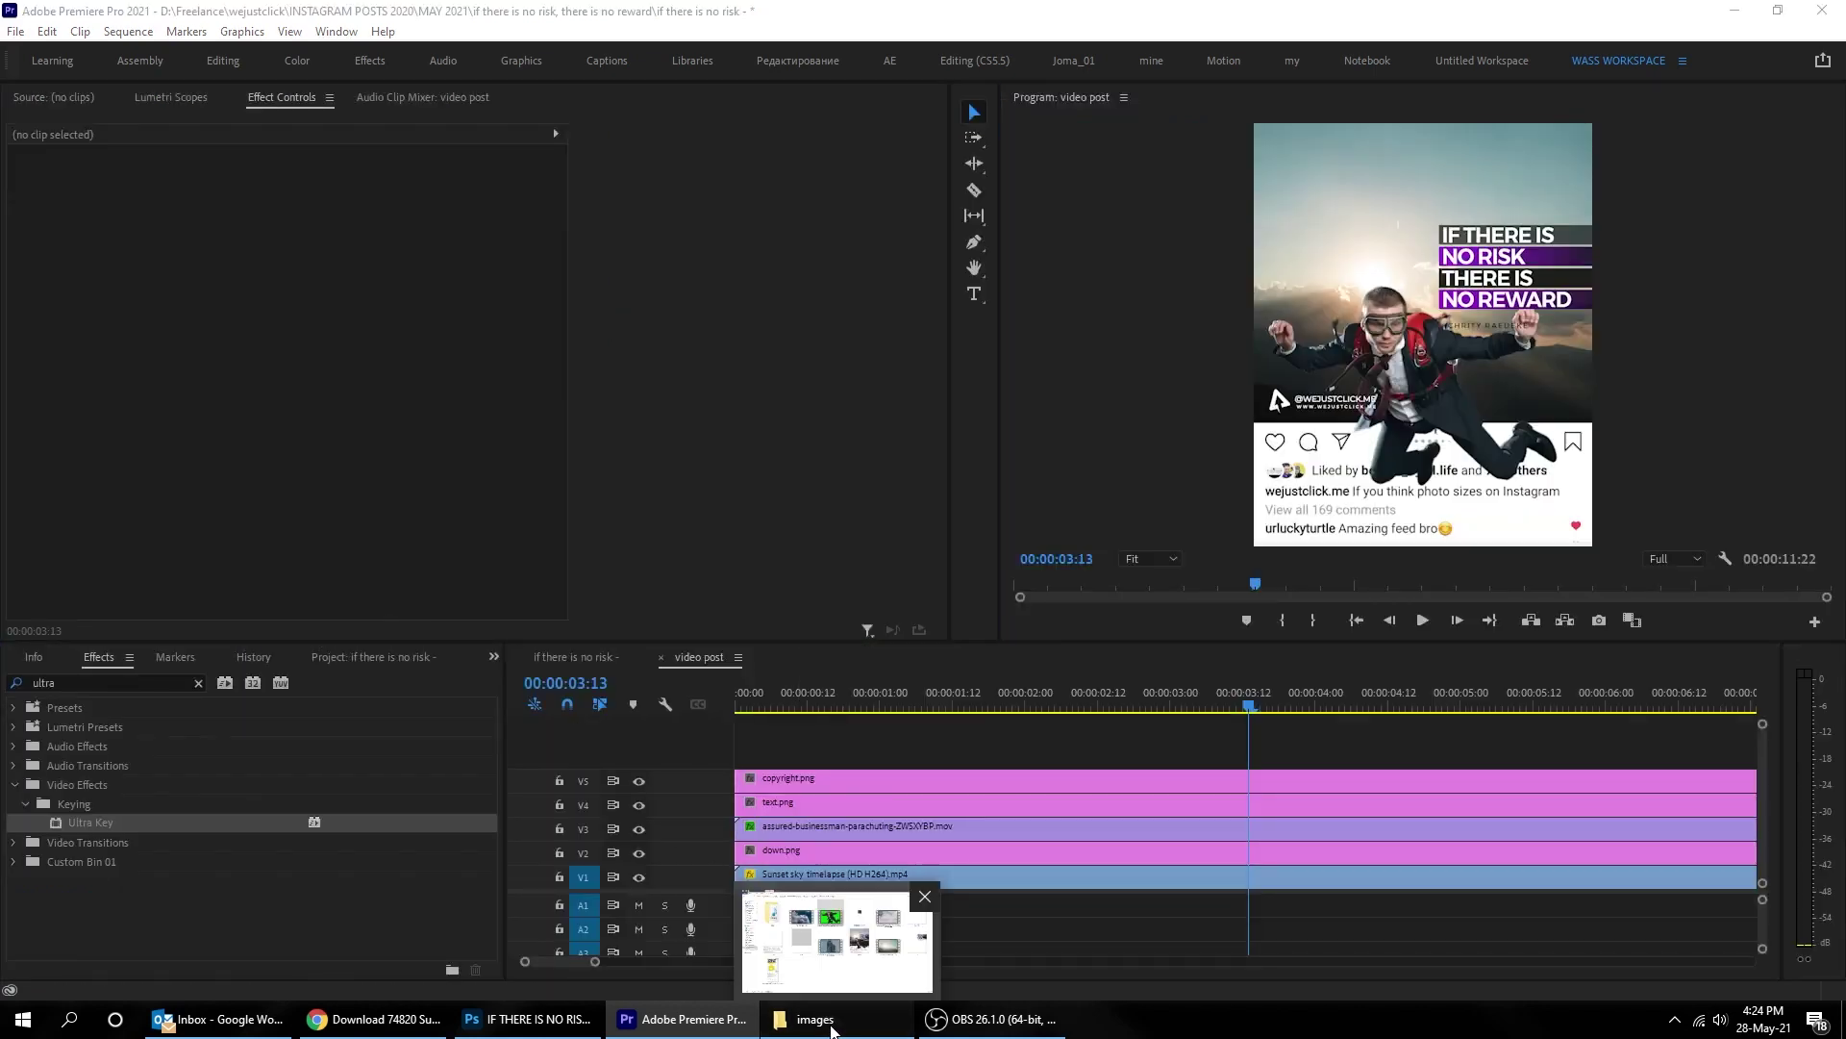
left_click(851, 928)
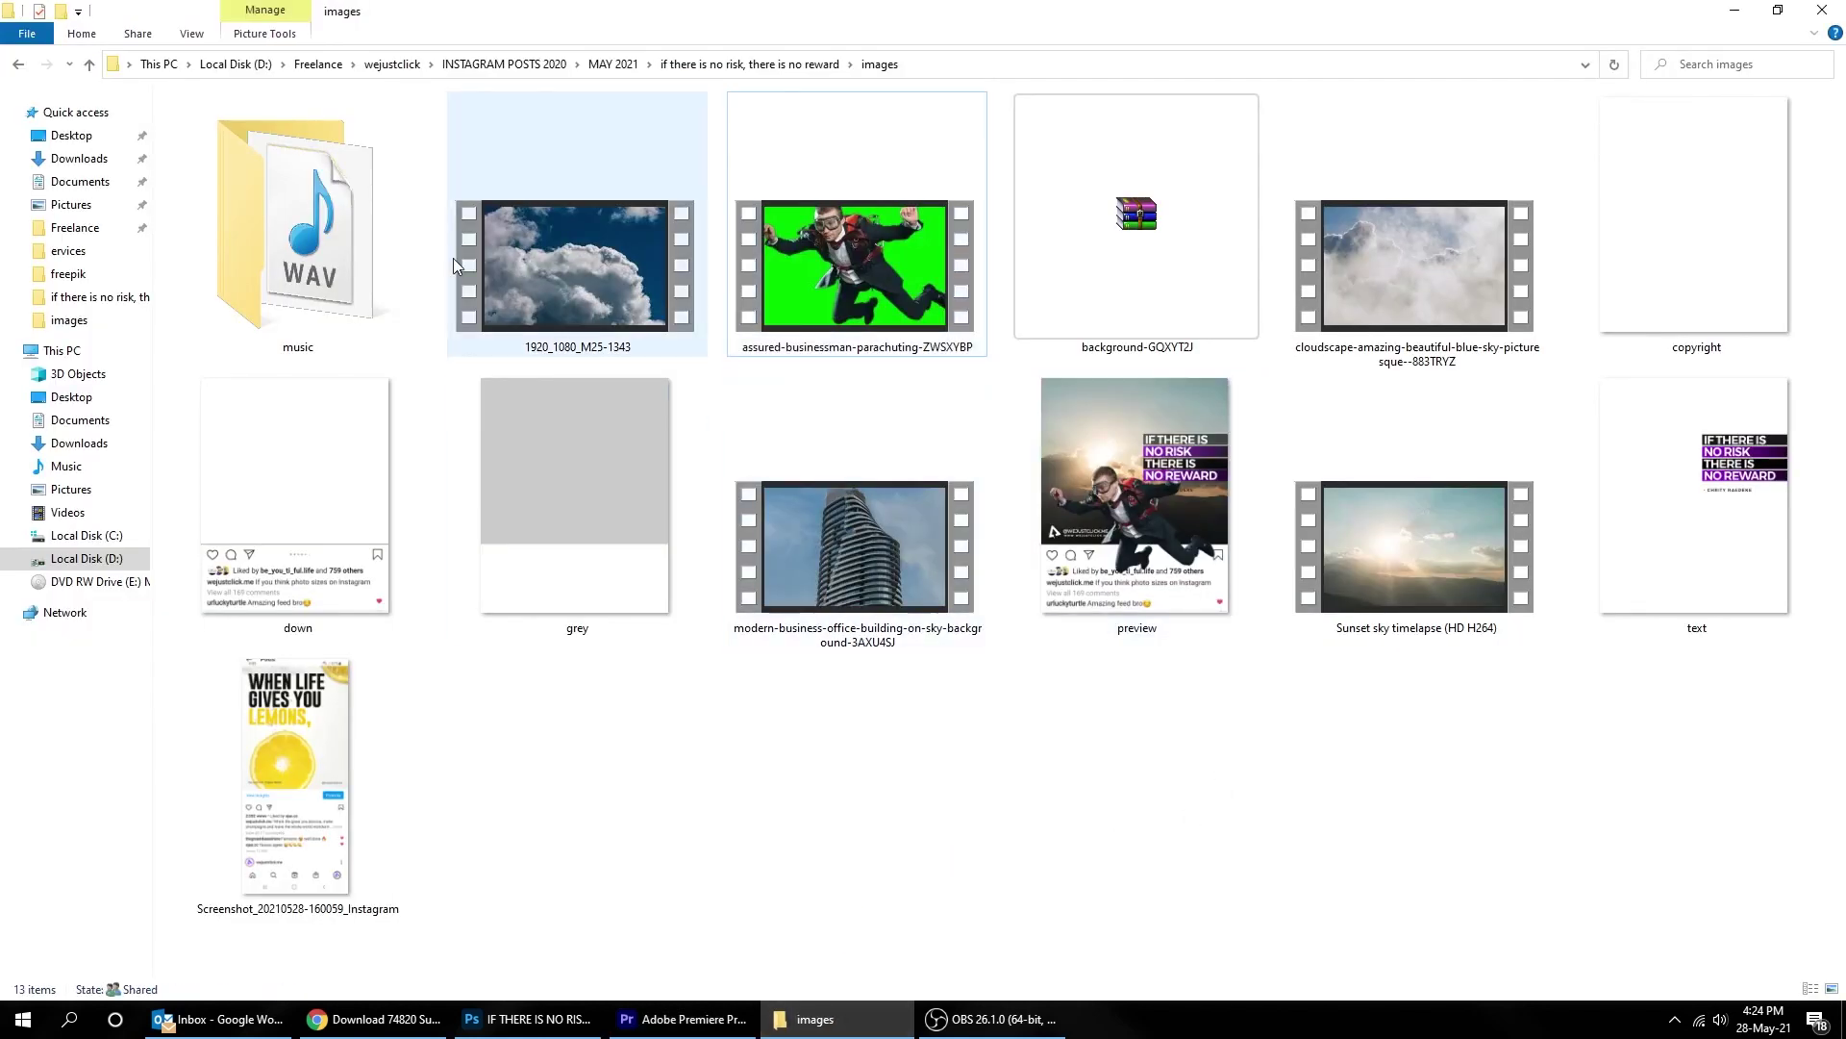
Step: Drop the Background music from the images\music folder onto audio track A1
double_click(364, 183)
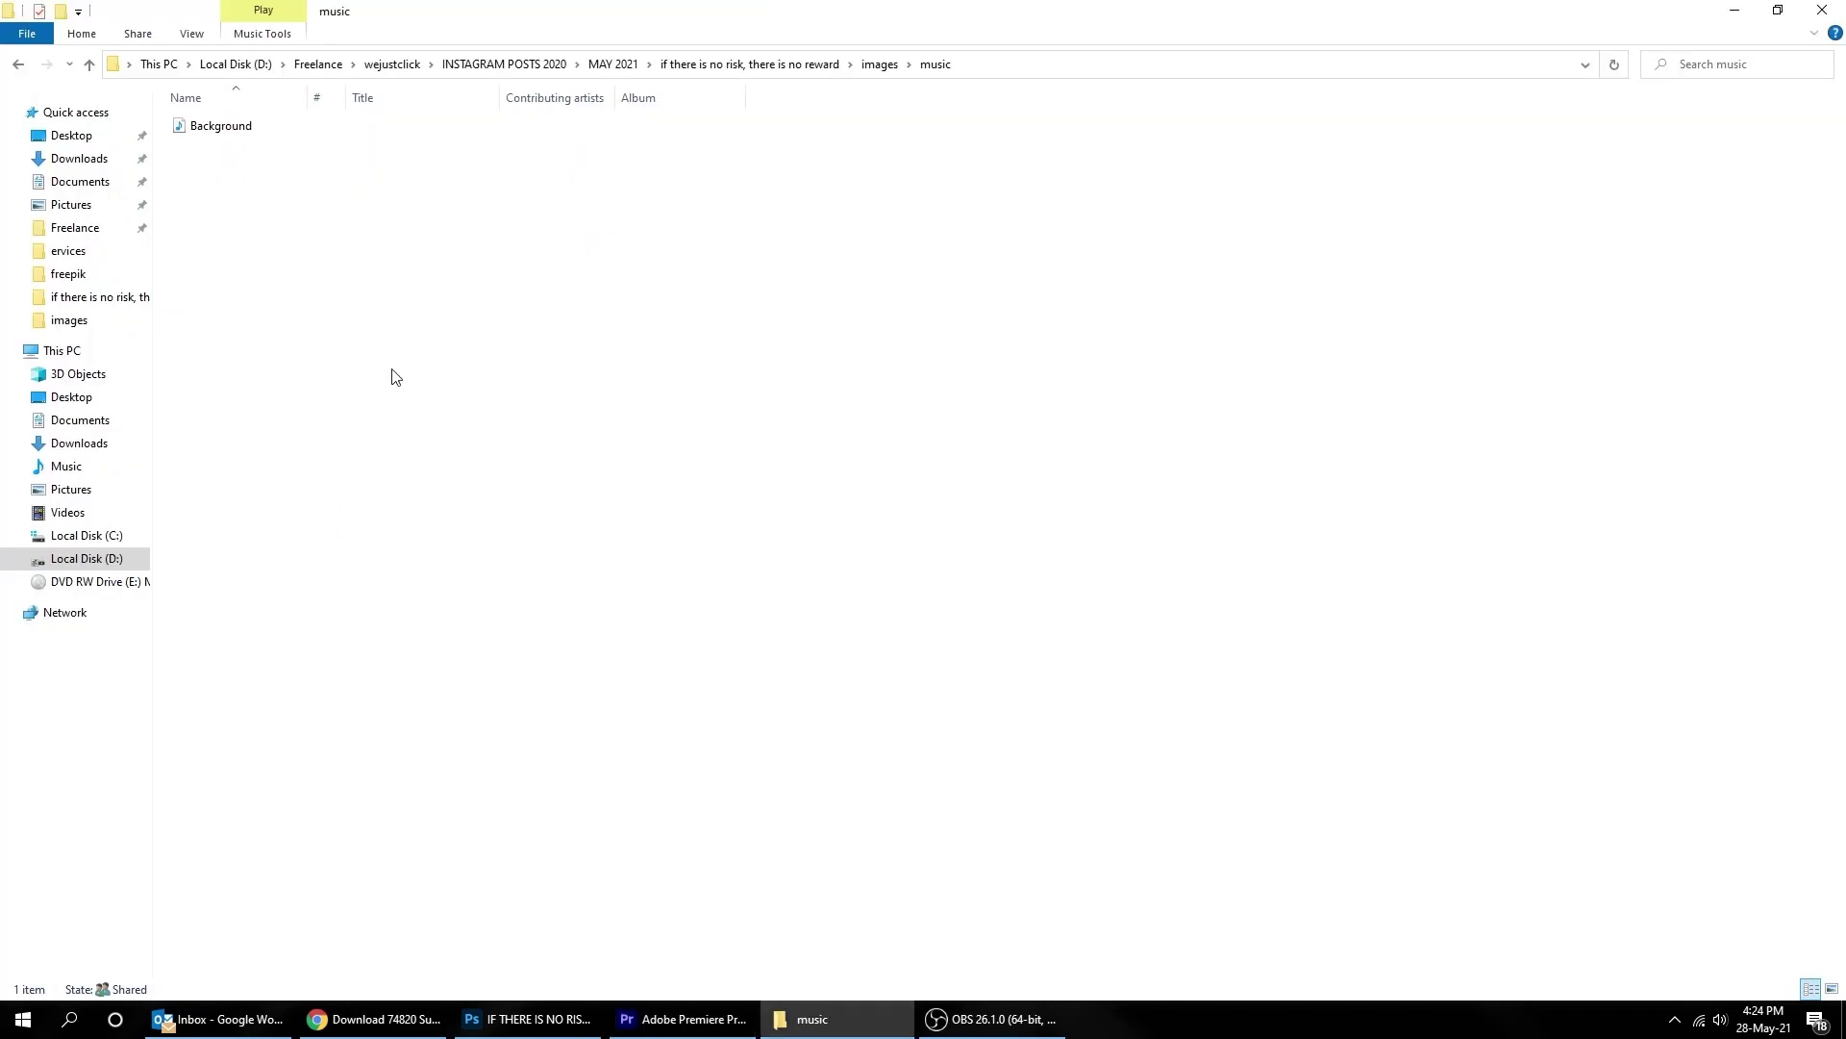
left_click_drag(222, 127, 731, 916)
left_click_drag(820, 695, 745, 697)
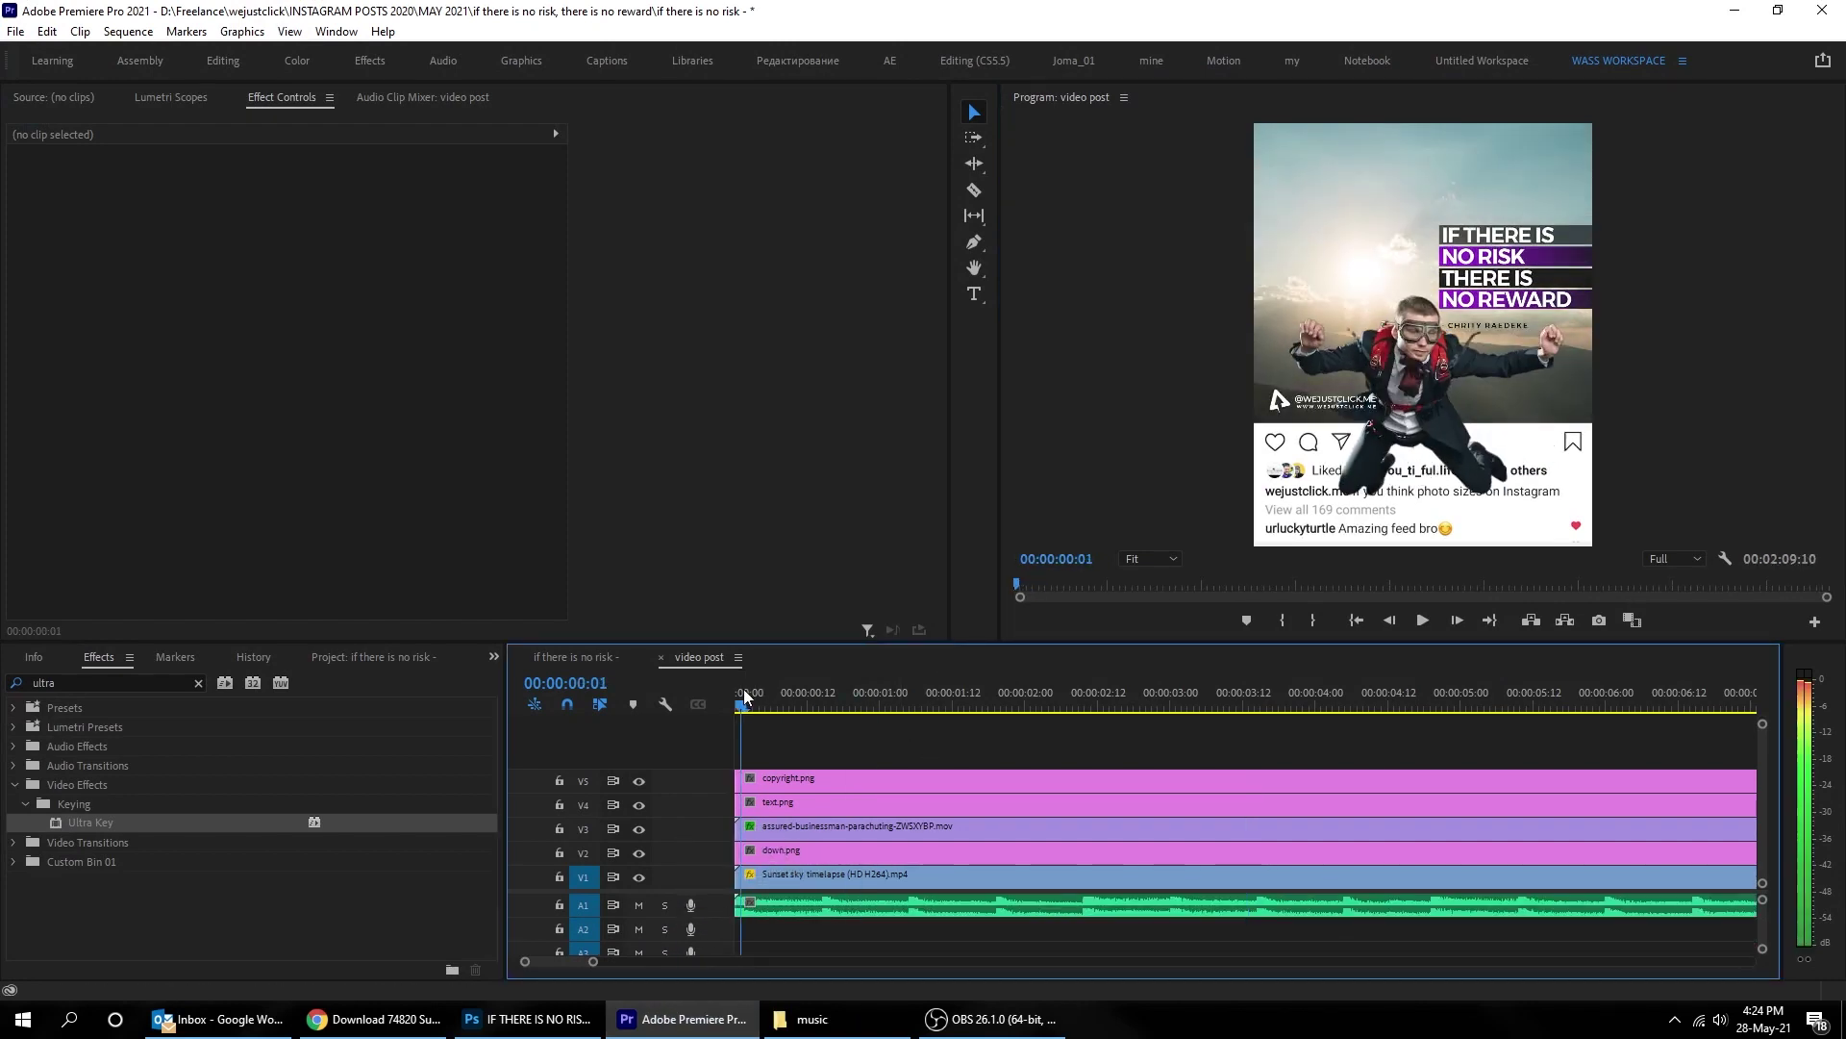
Step: Cut the Background music at the last video frame, 00:00:11:22, and delete the remainder
left_click_drag(588, 966, 686, 971)
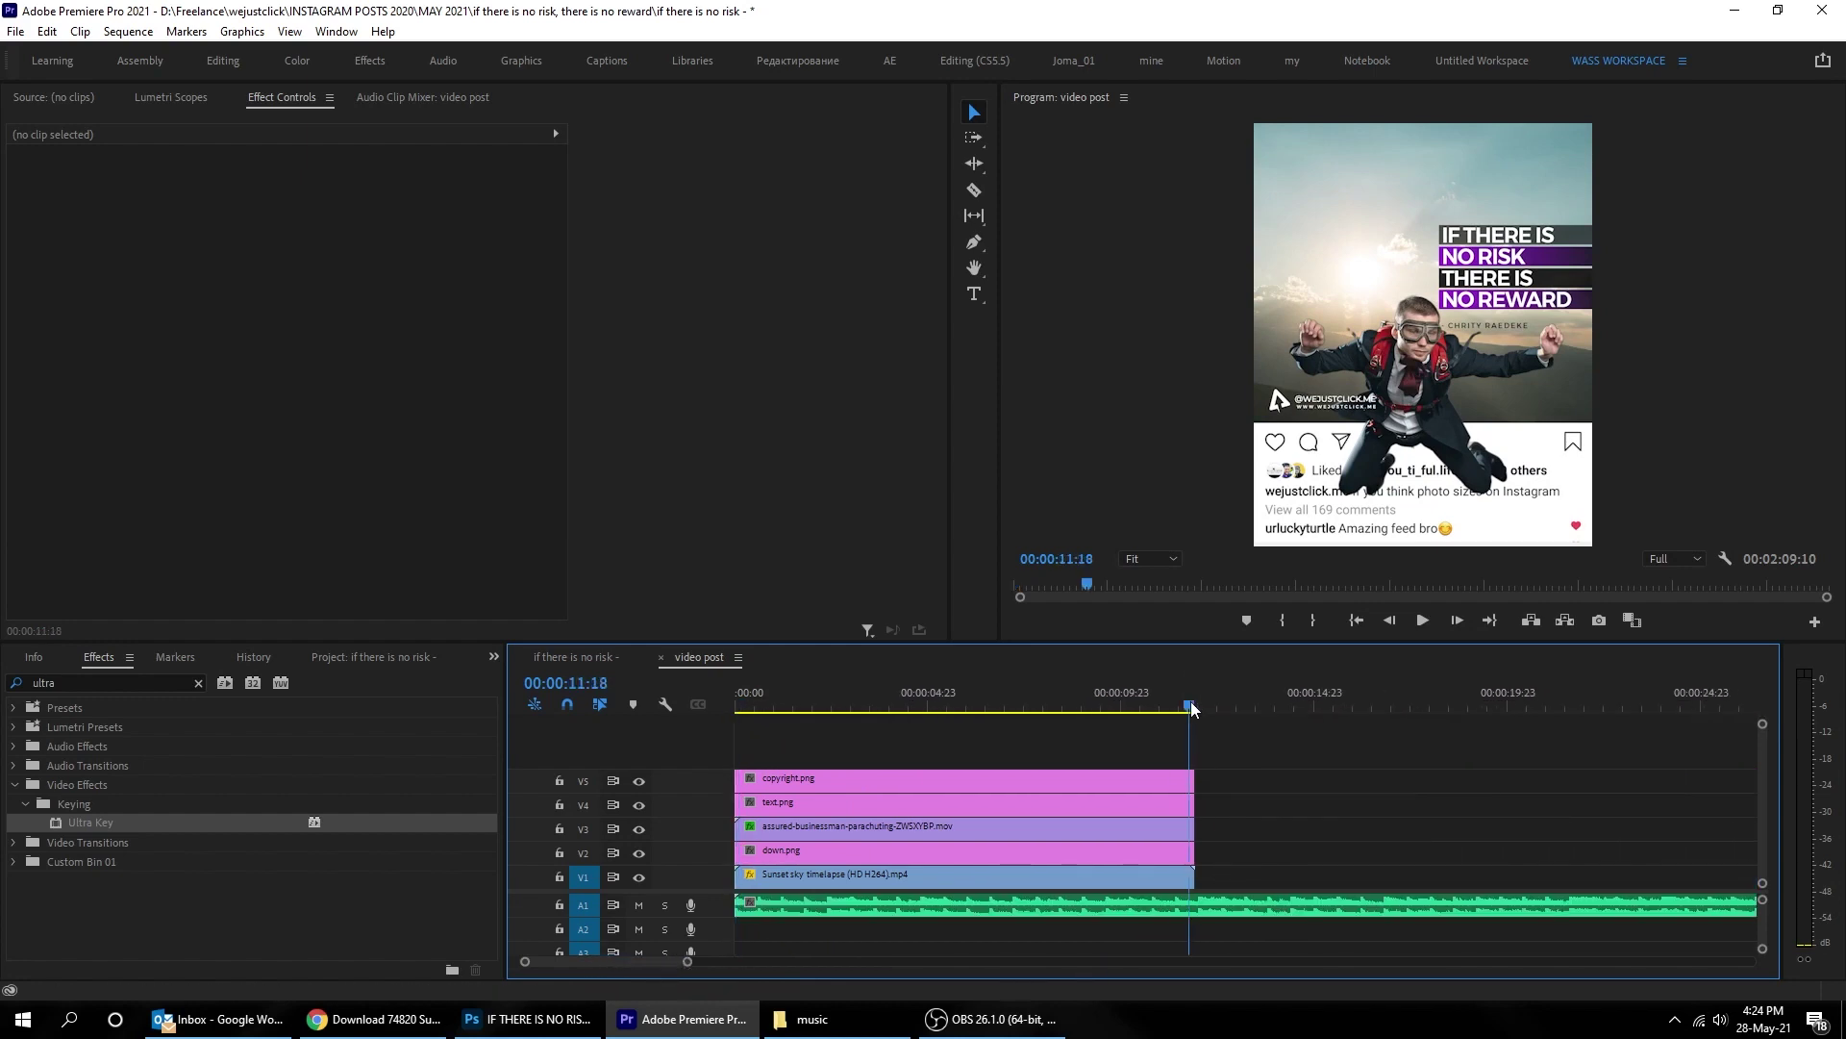
left_click_drag(1192, 708, 1200, 709)
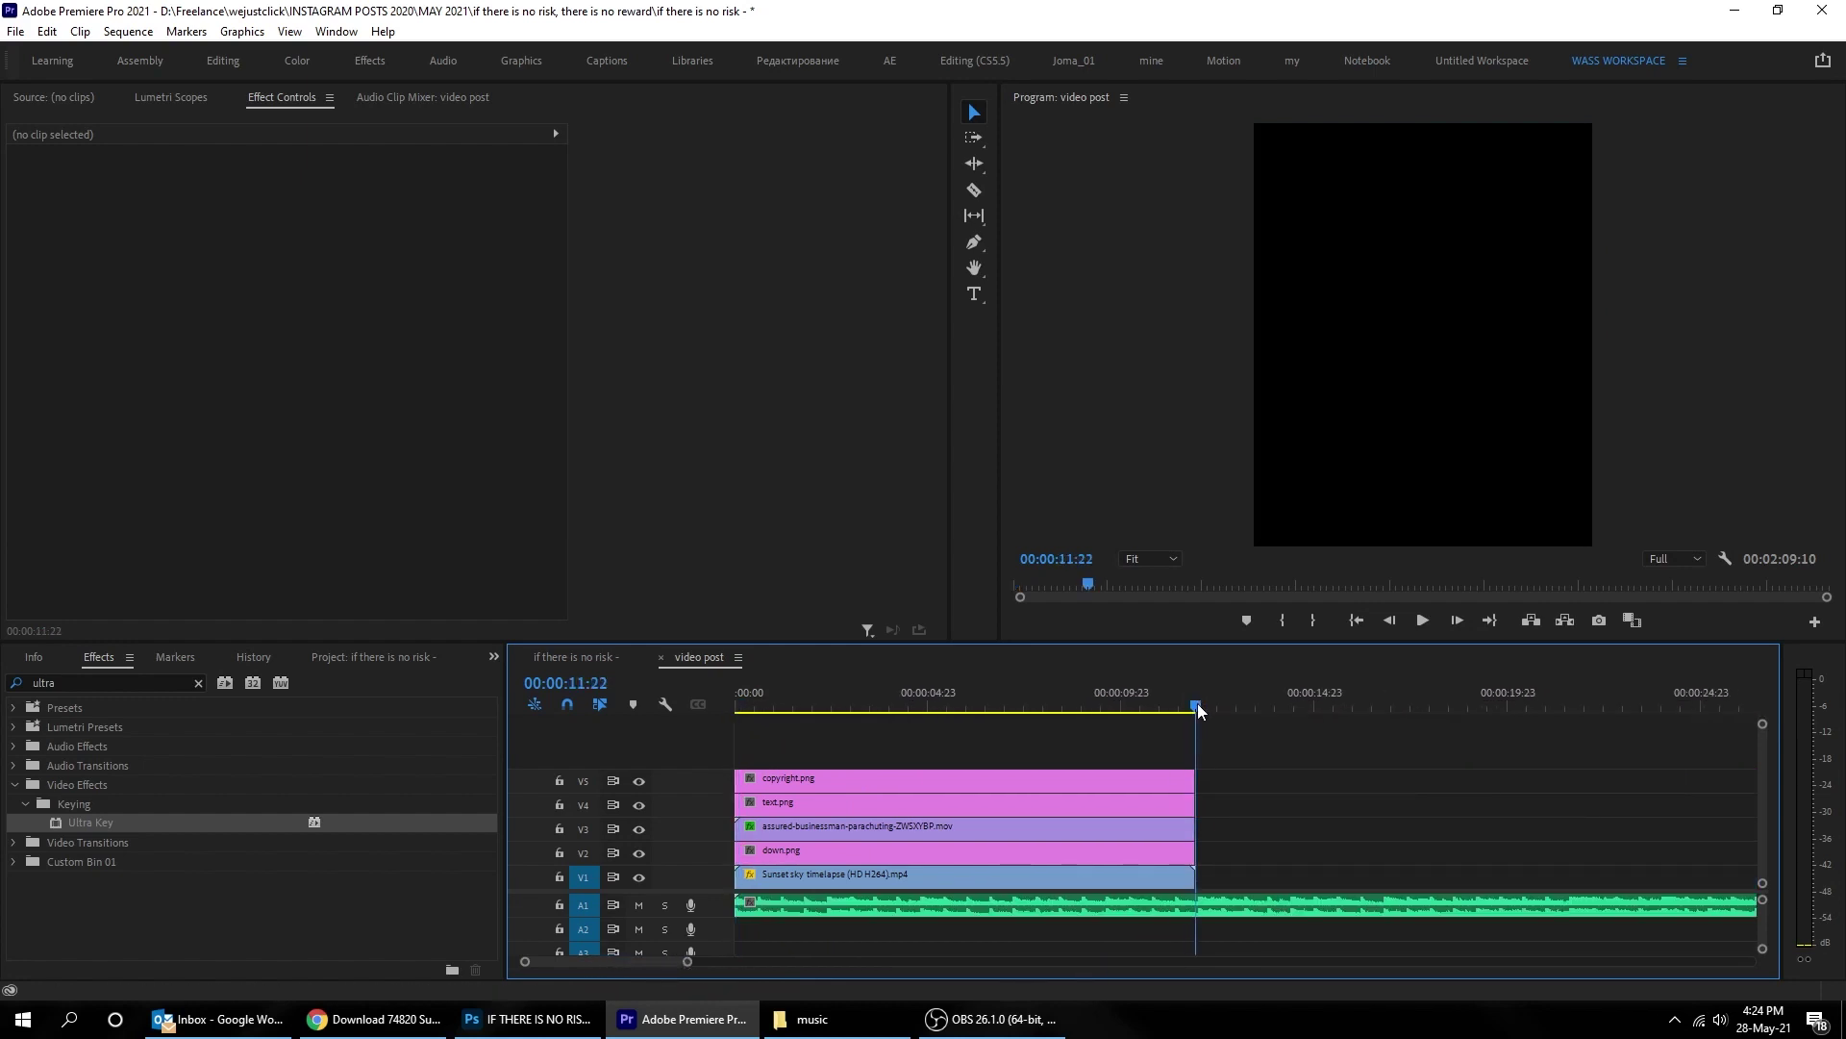
key("Left")
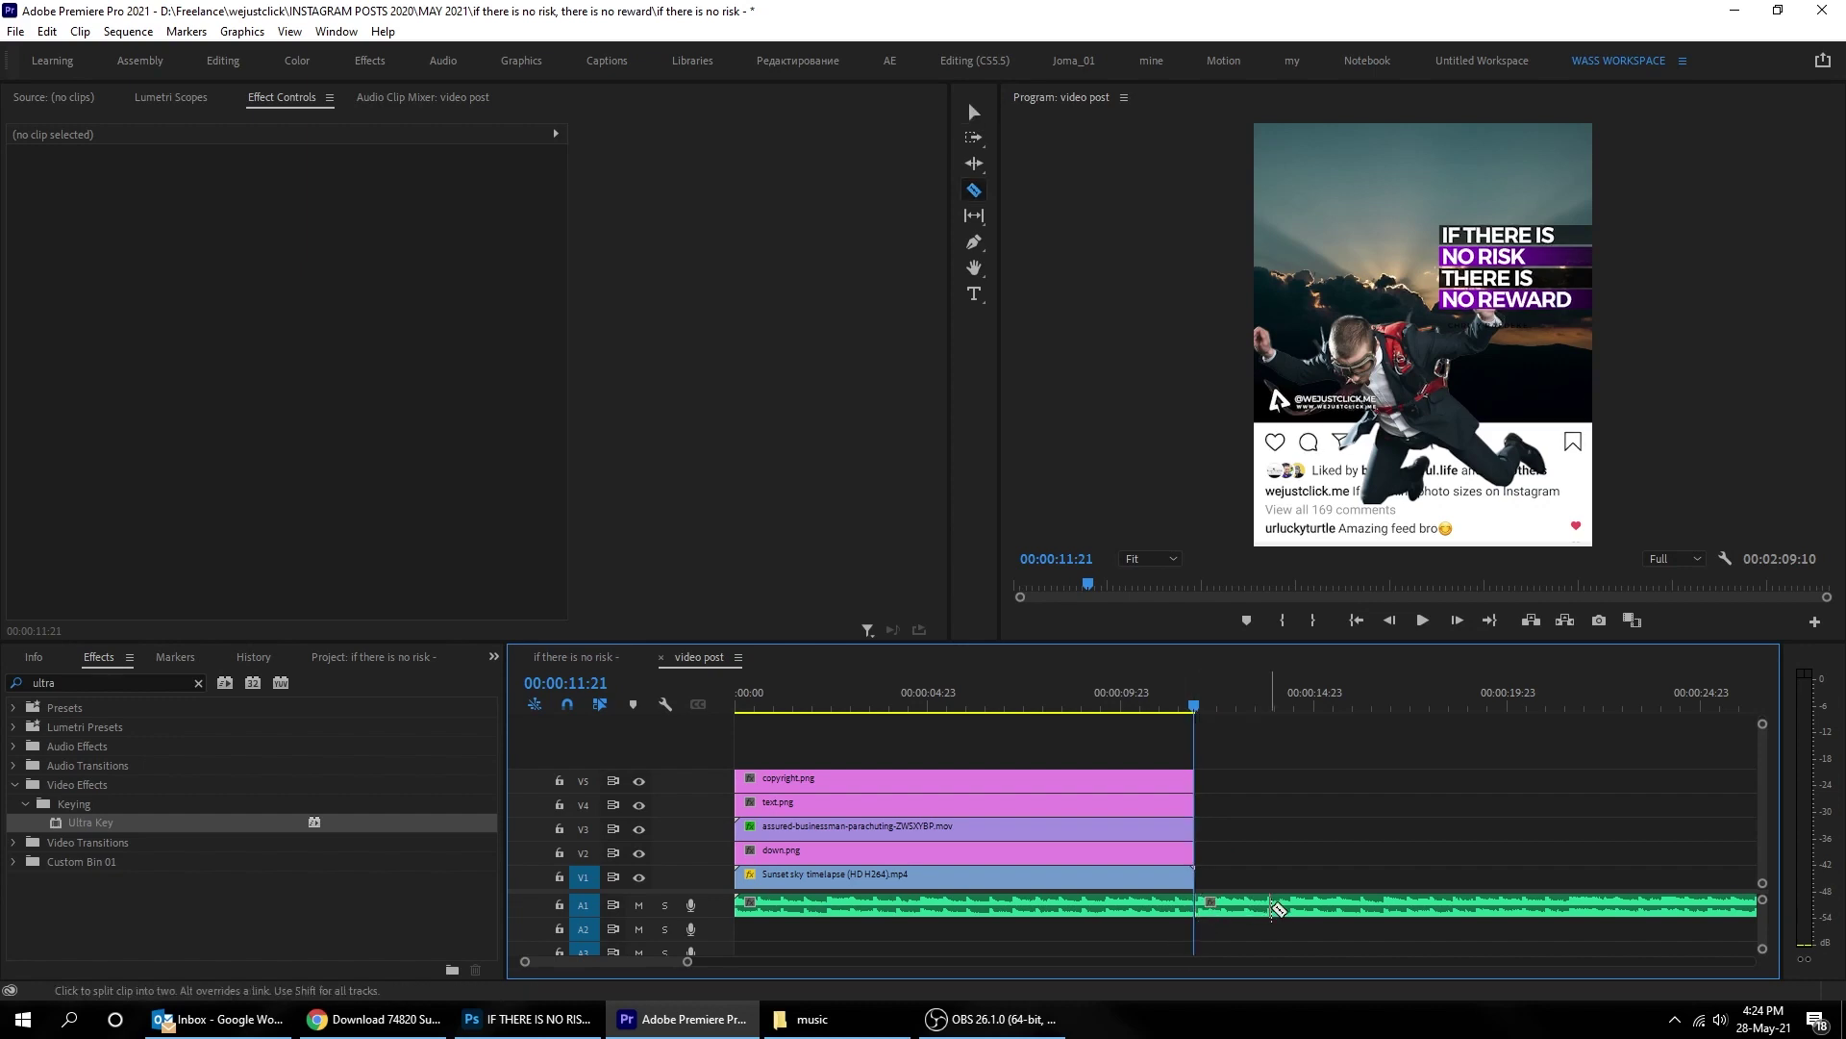
key("v")
left_click(1277, 905)
key("Delete")
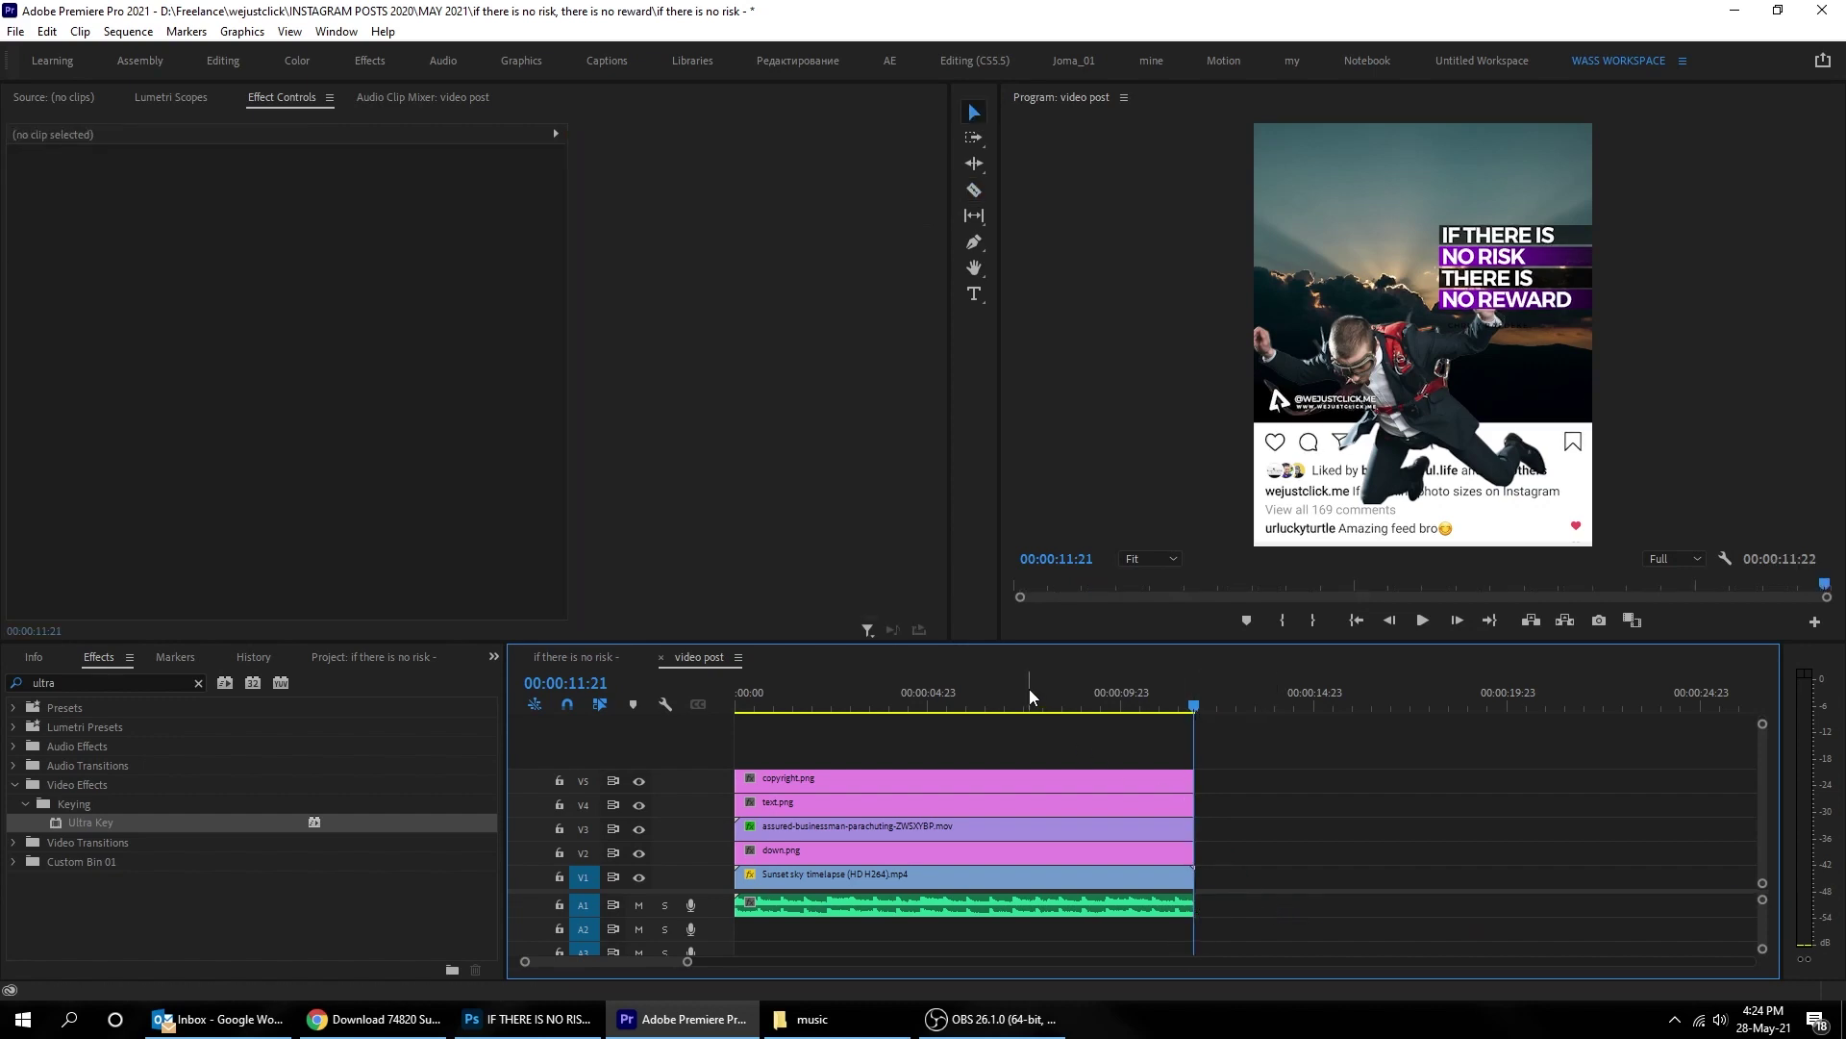
left_click(984, 708)
Step: On Envato Elements, search the Music category for "background" tracks
left_click(375, 1018)
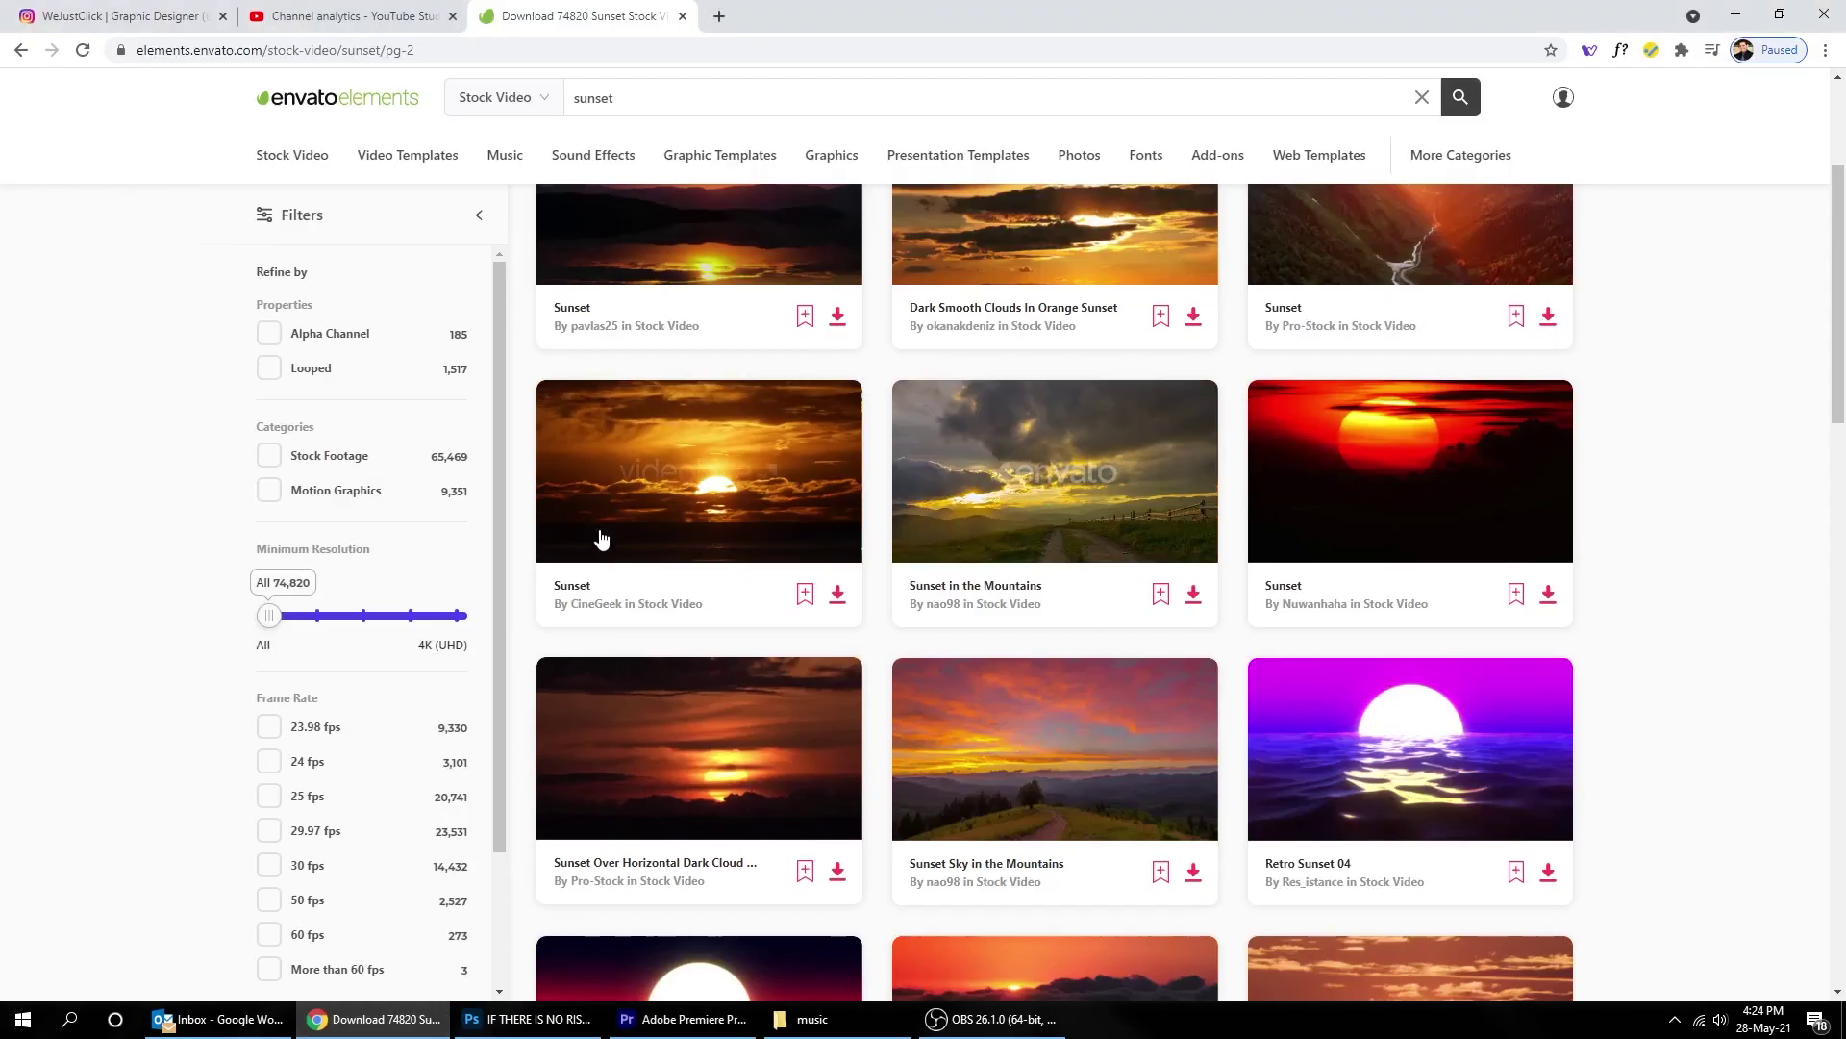
left_click(539, 101)
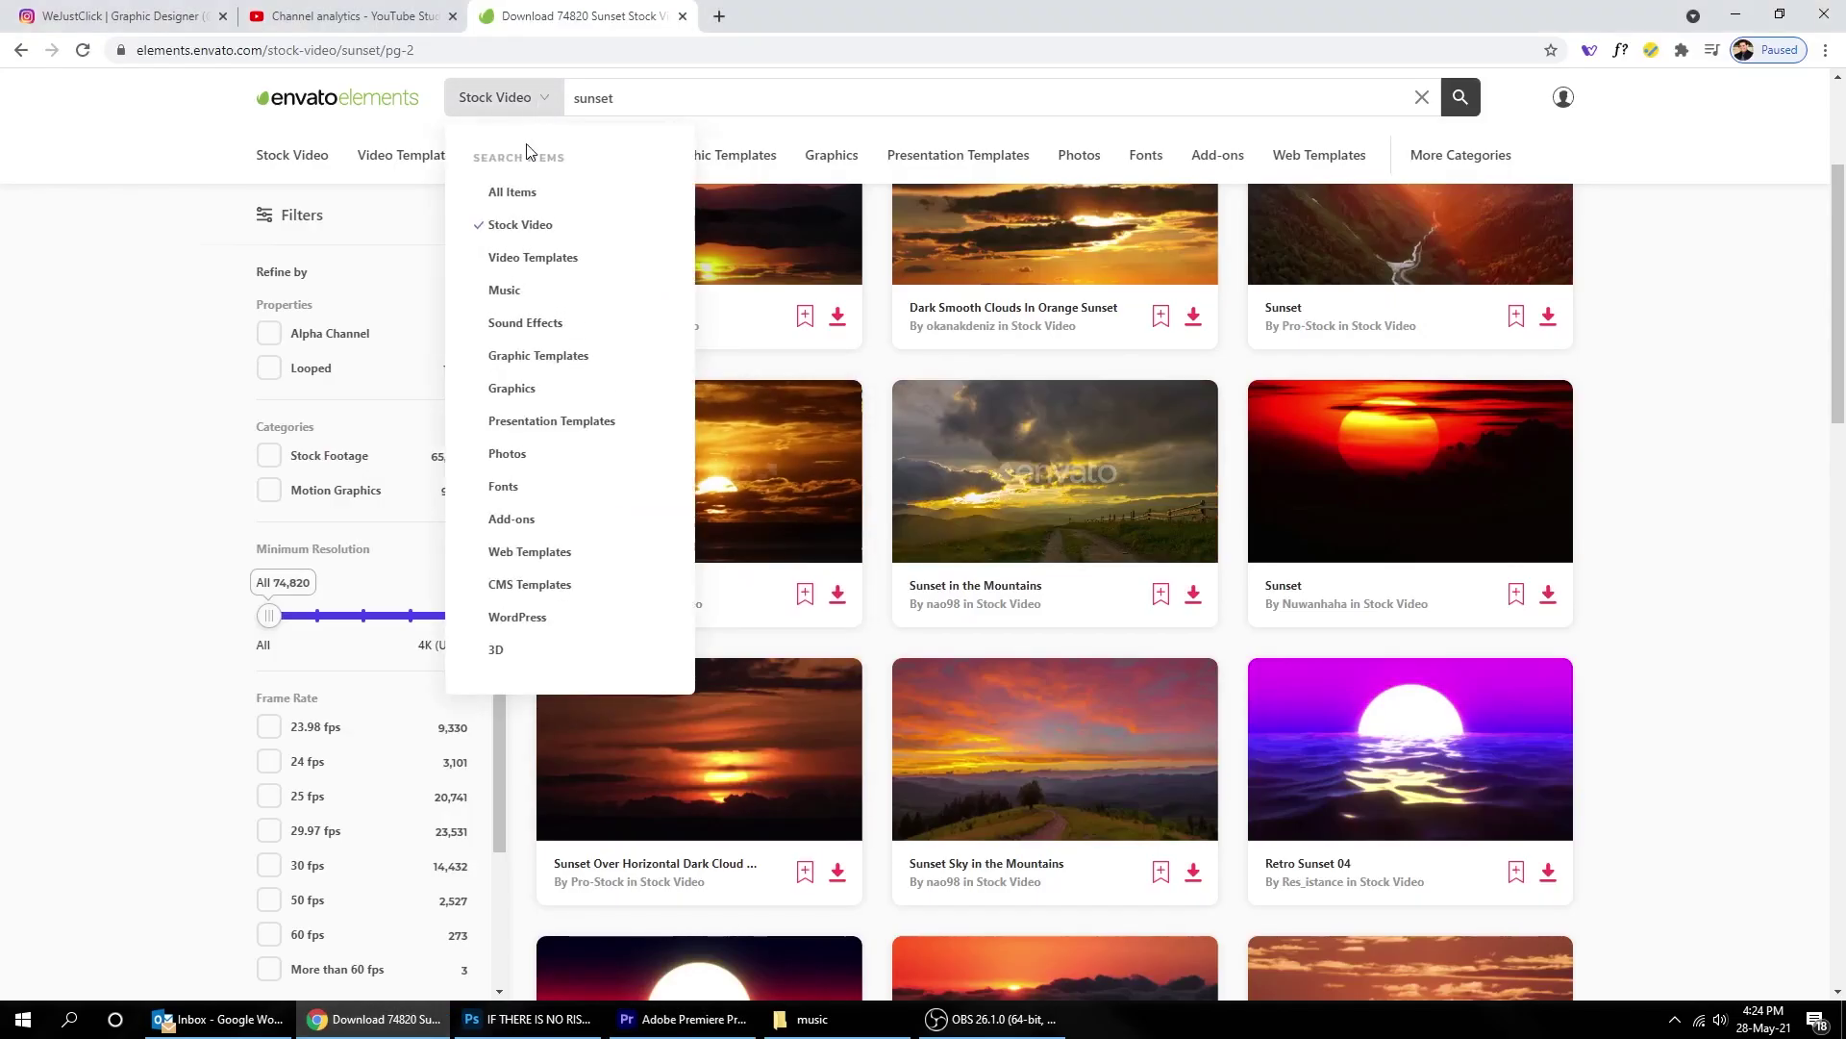
left_click(504, 290)
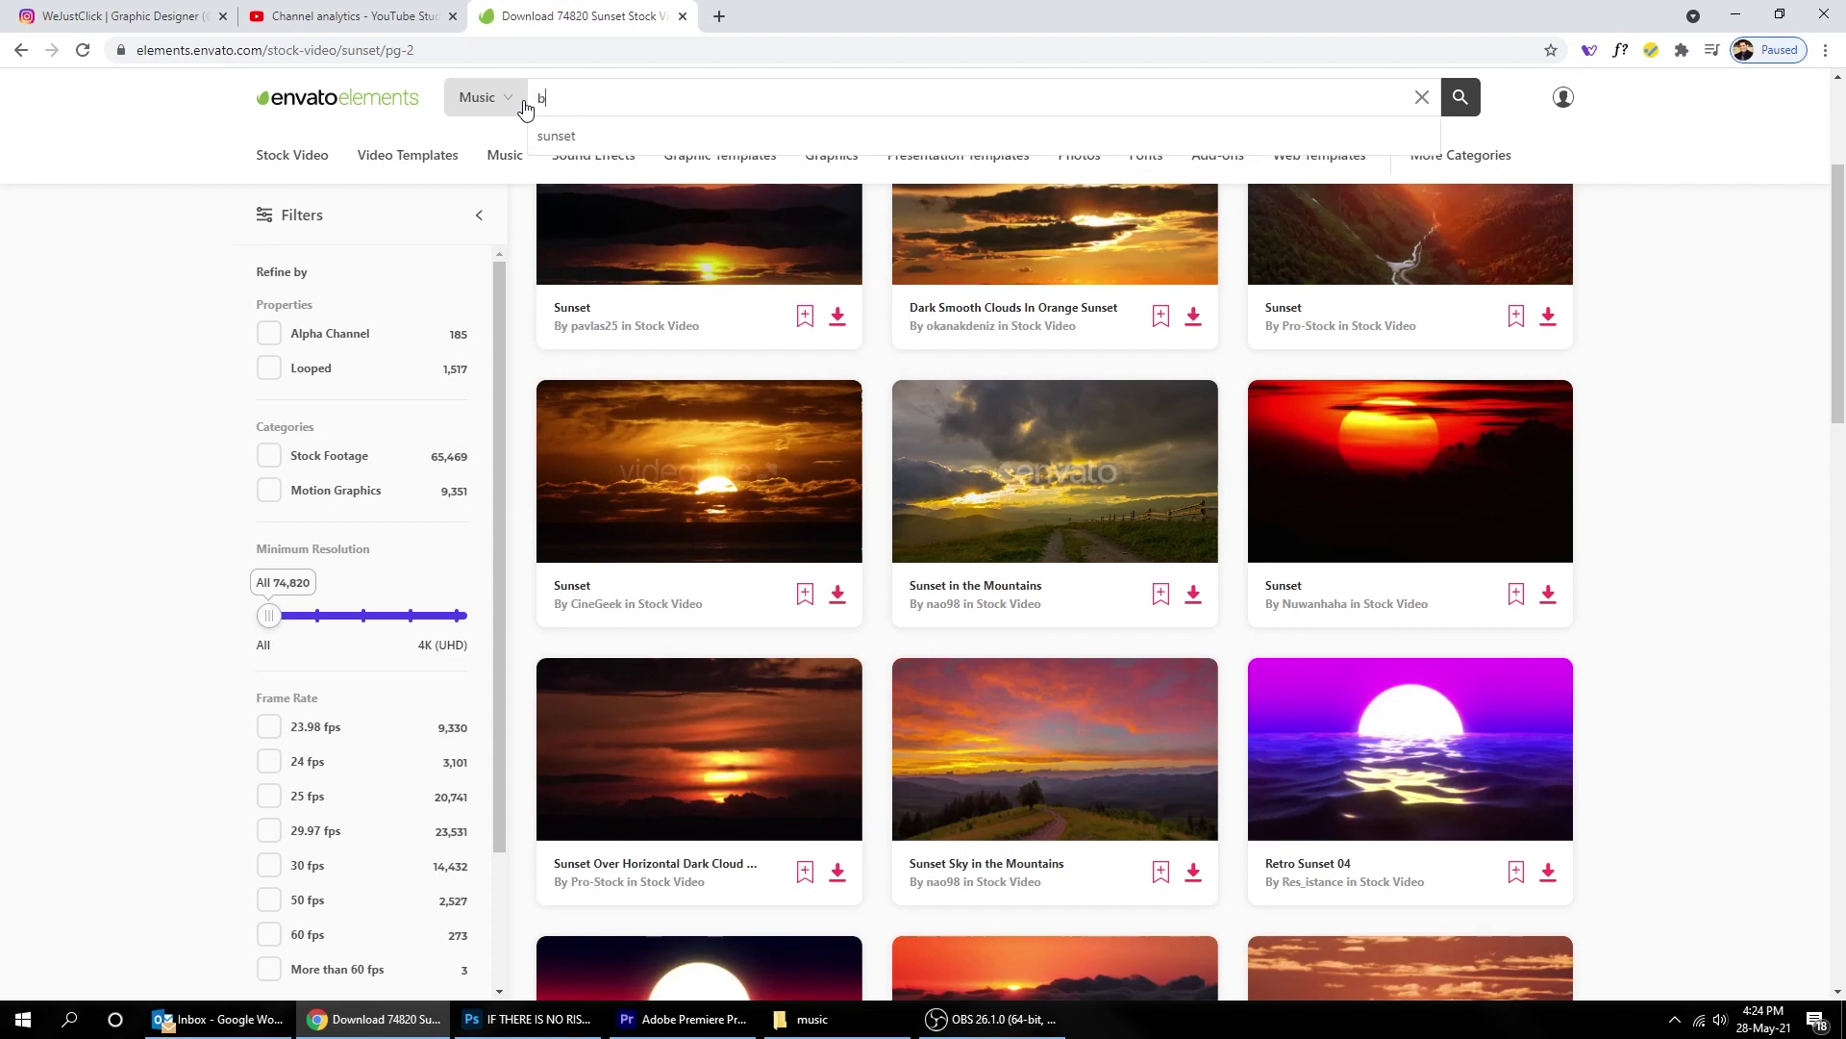
type("background")
key("Return")
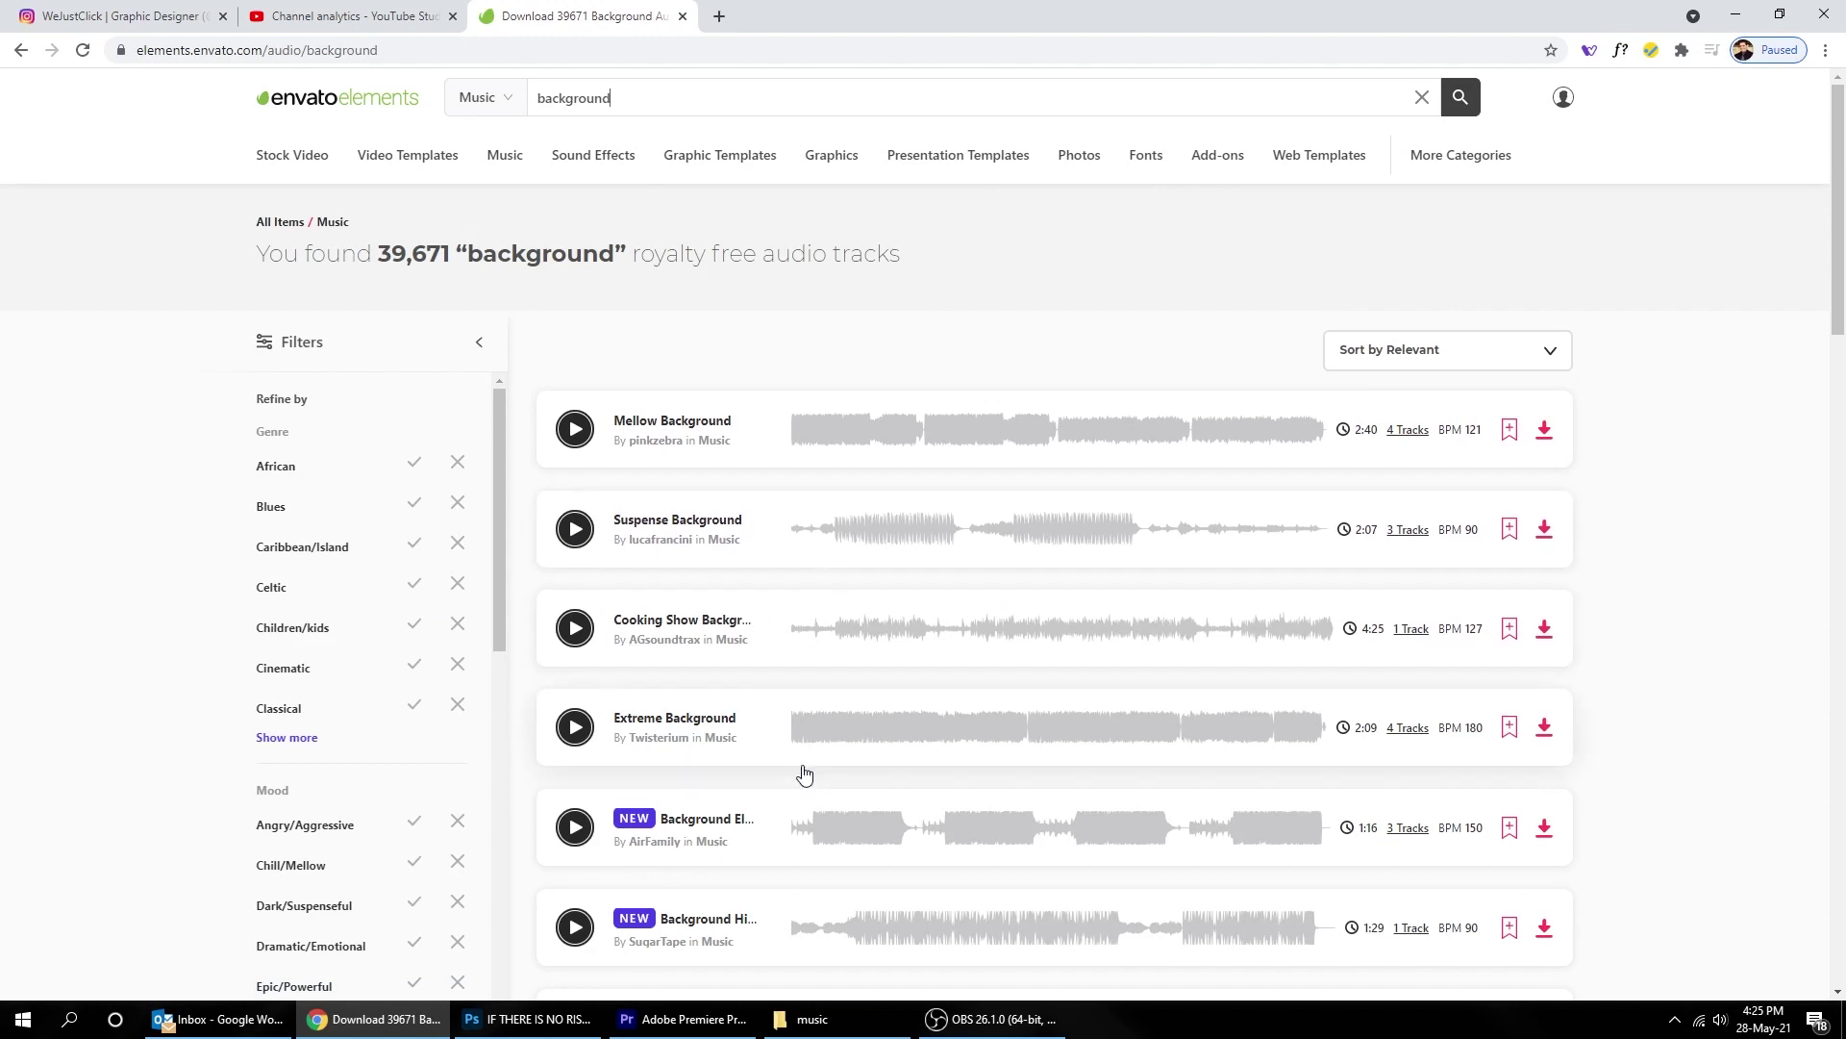
Step: Browse the 39,671 background music results, then return to the Premiere project
scroll(804, 769, "down", 3)
scroll(804, 771, "up", 1)
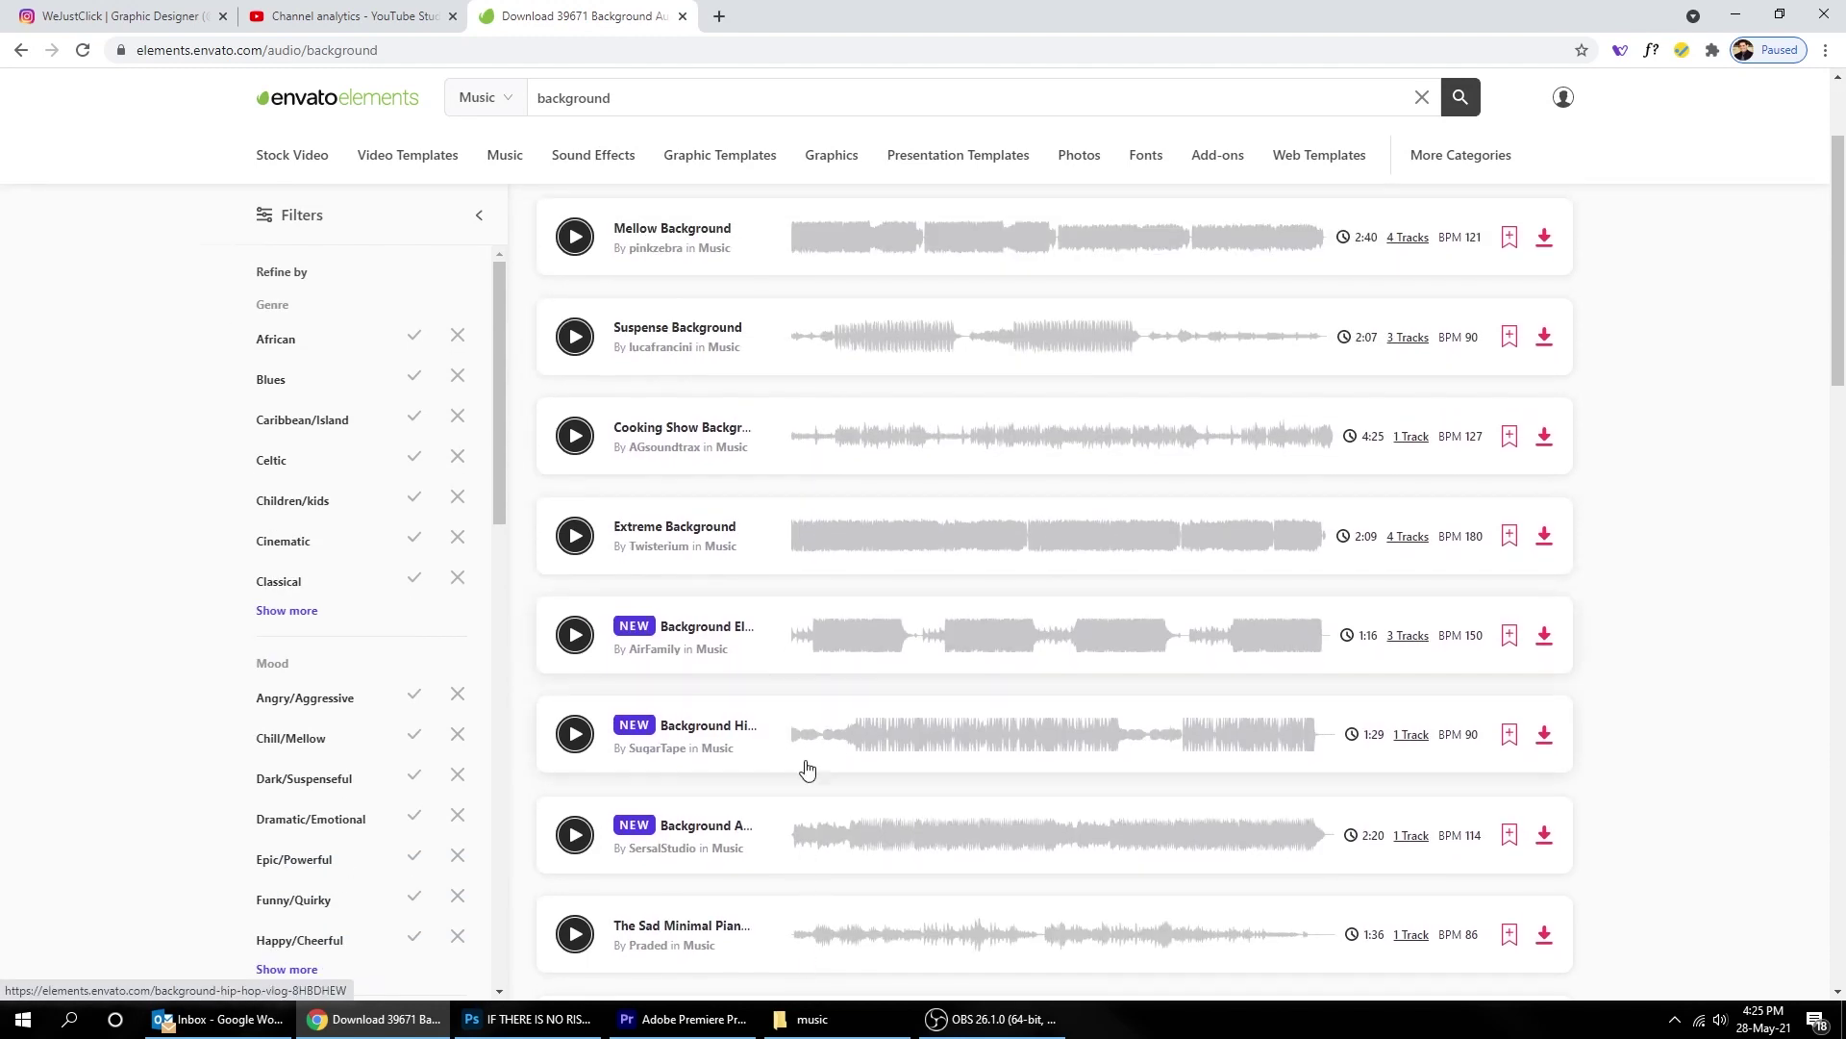
left_click(650, 1025)
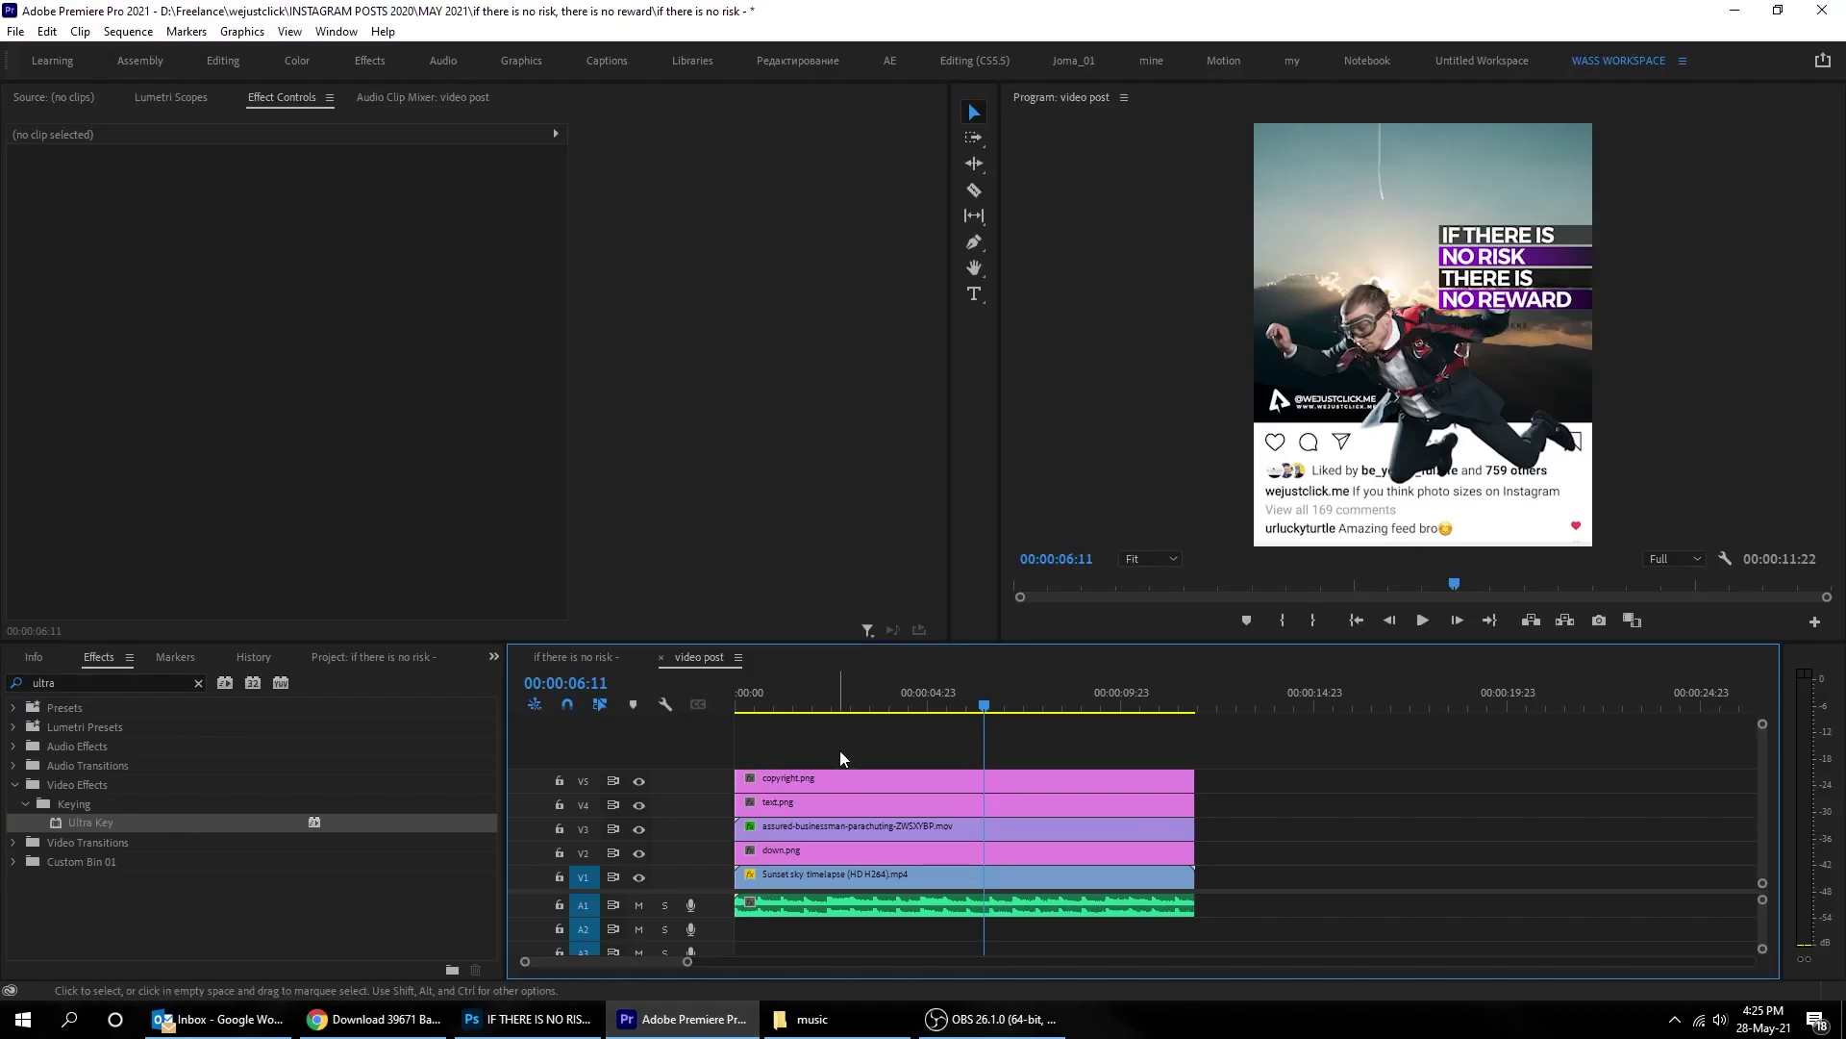
Step: Play the post in a maximized Program monitor with system volume at 58
key("space")
key("grave")
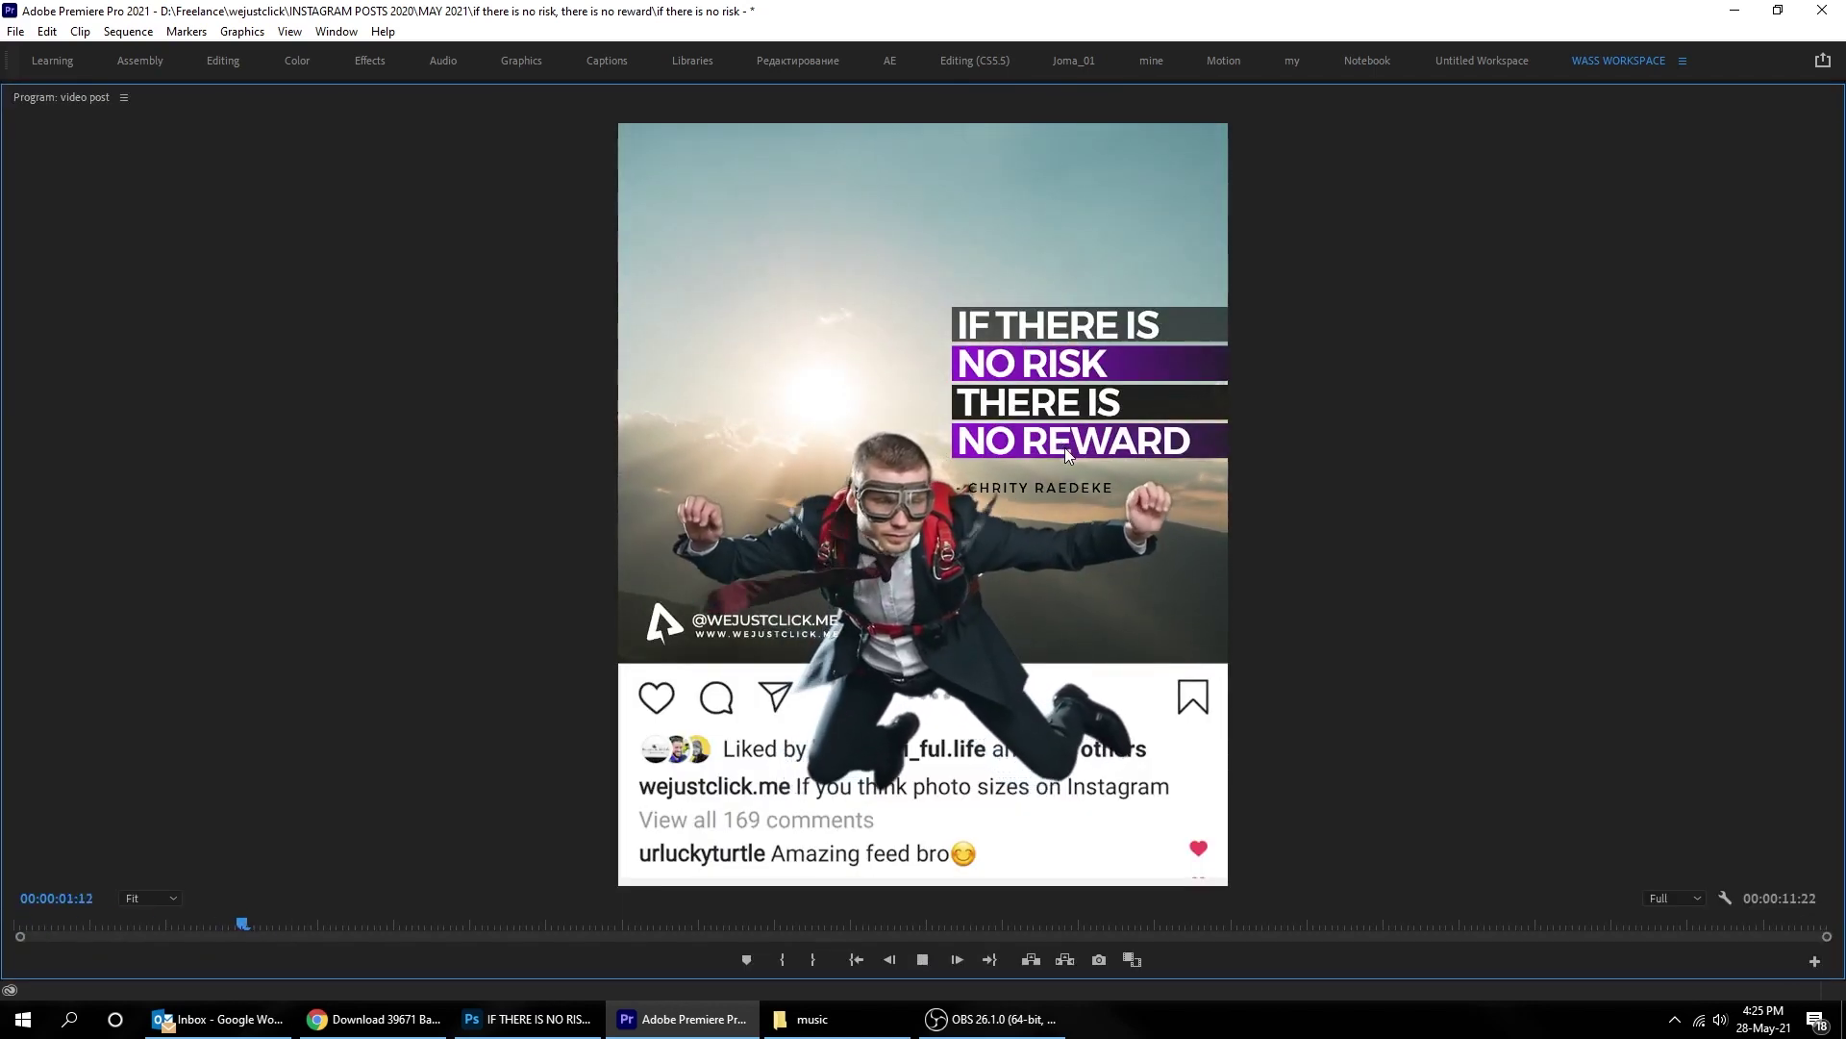
key("XF86AudioLowerVolume")
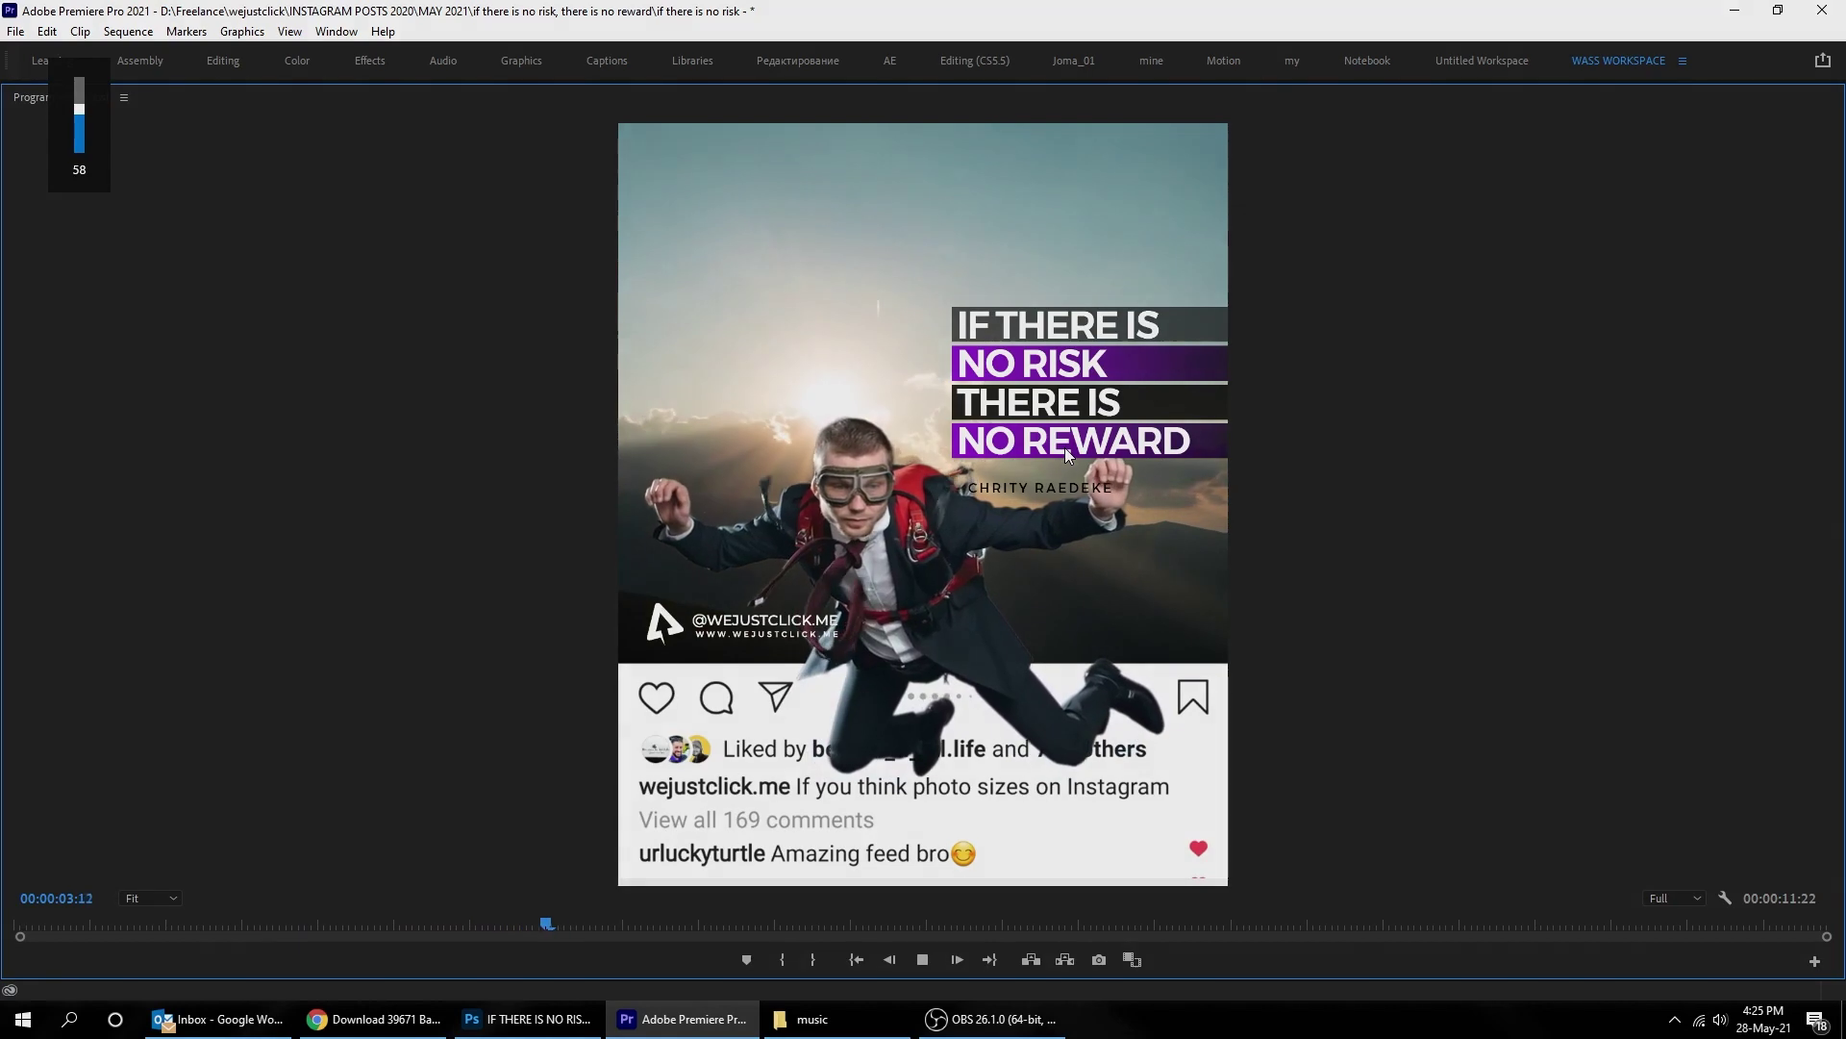